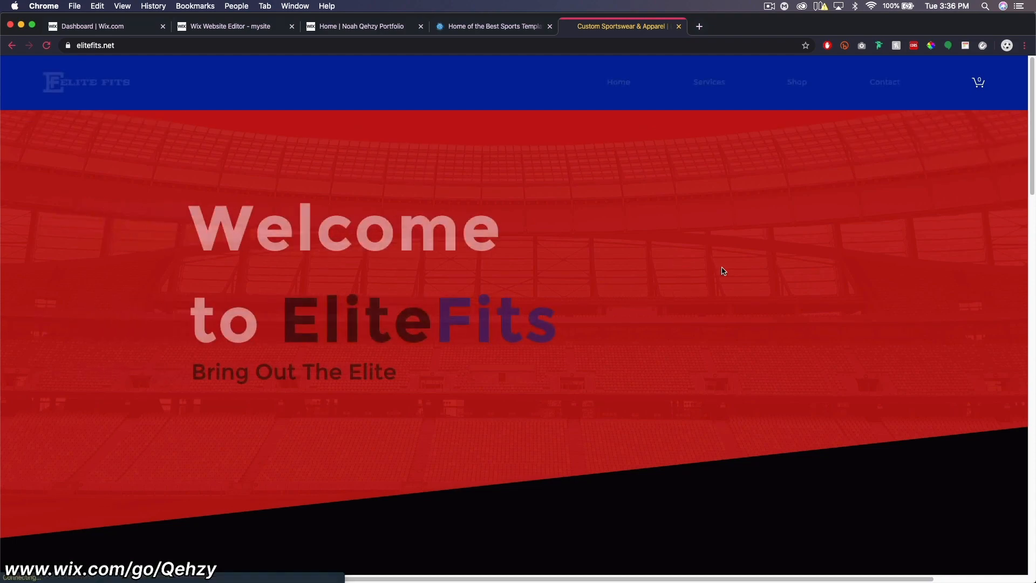
# Look through the EliteFits homepage, from the welcome banner down past the sportswear and custom apparel images
pyautogui.scroll(-2, 893, 202)
pyautogui.scroll(-9, 894, 202)
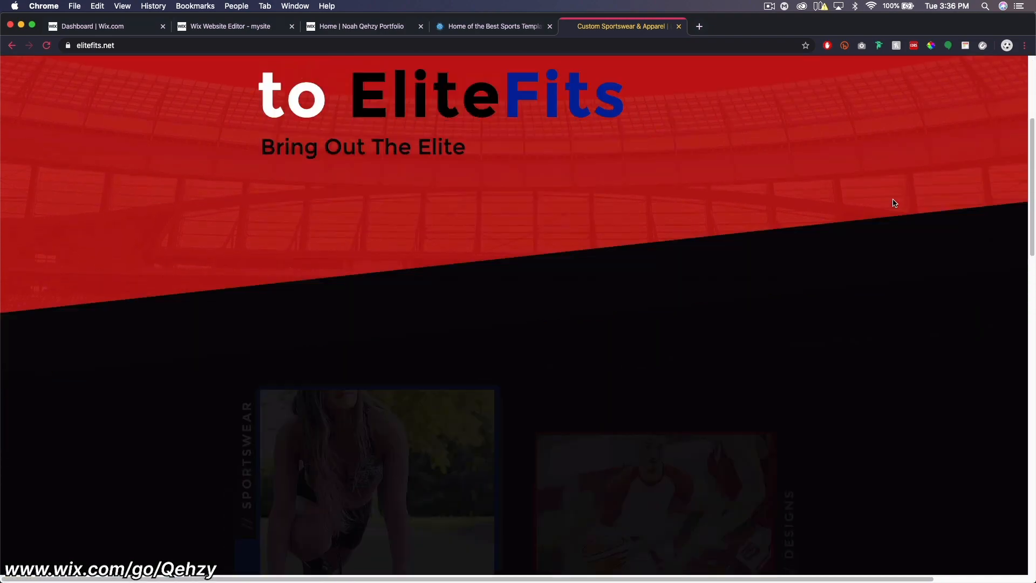
pyautogui.scroll(-3, 895, 201)
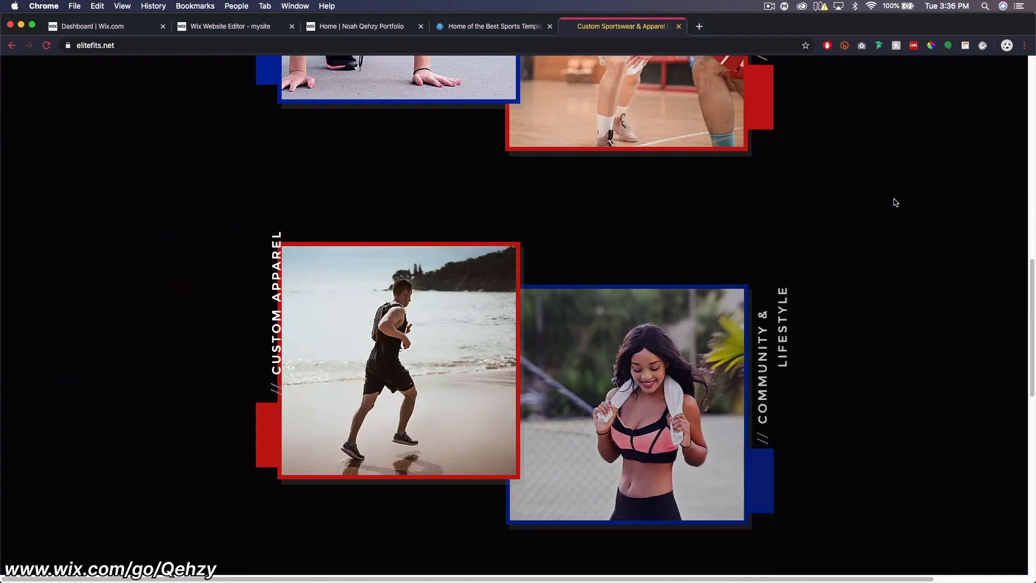
pyautogui.scroll(-1, 794, 312)
pyautogui.scroll(-8, 791, 309)
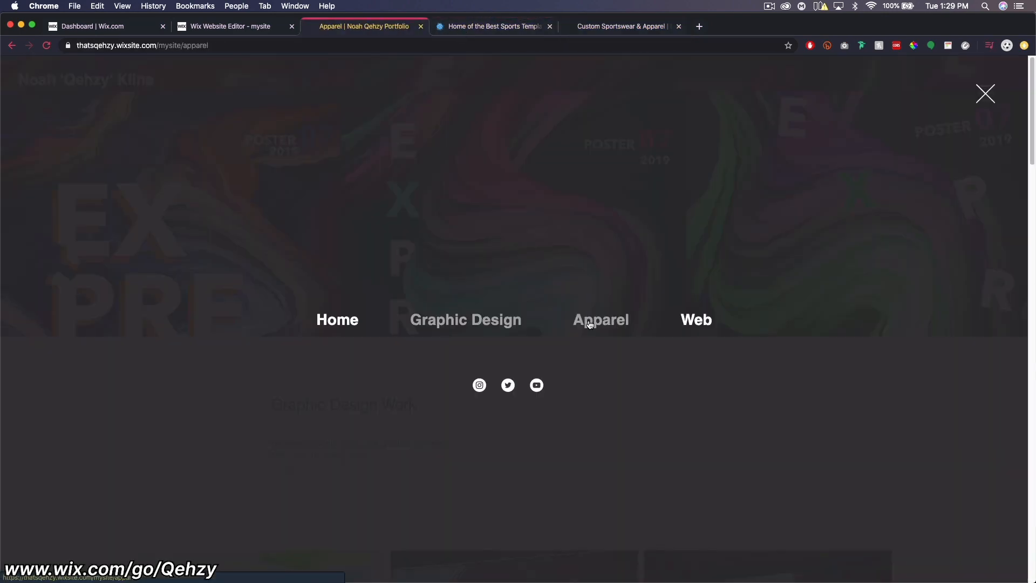
# Open the portfolio site's Apparel page and look through its jersey and sportswear designs
pyautogui.click(589, 323)
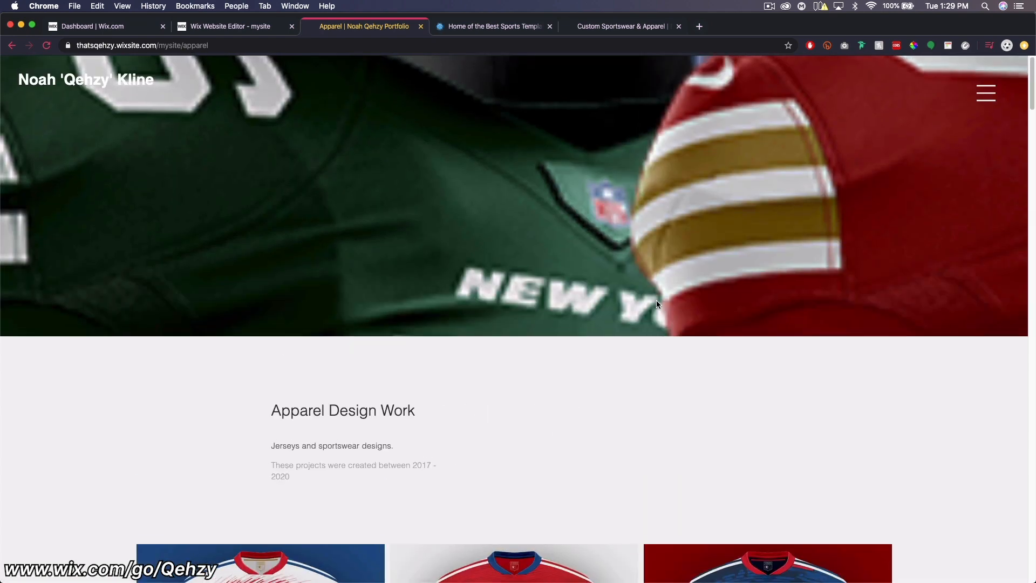
pyautogui.scroll(-5, 658, 304)
pyautogui.scroll(-15, 659, 303)
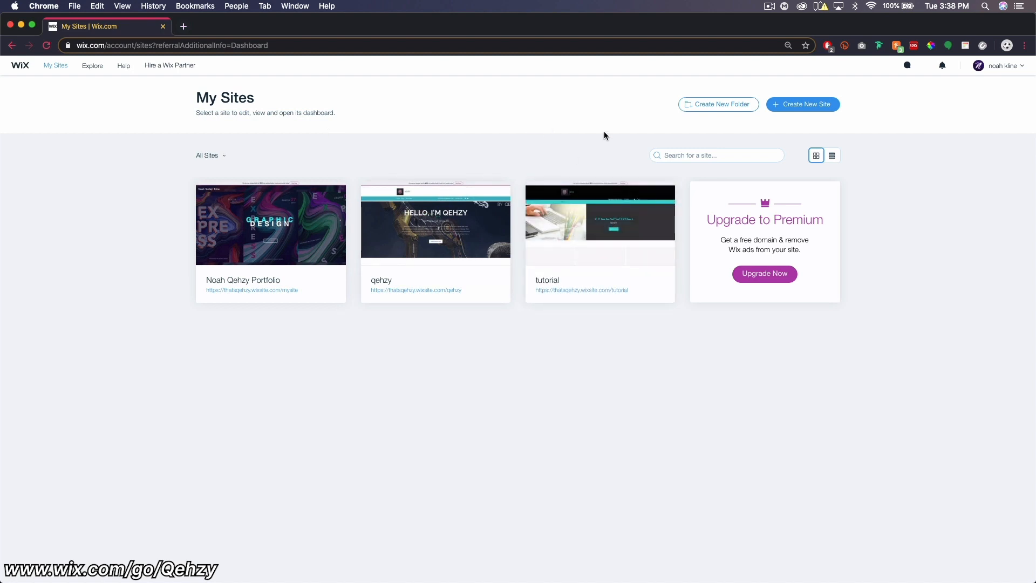
# Create a new Wix site in the Designer category, choosing to start from a template in the Wix Editor
pyautogui.click(805, 105)
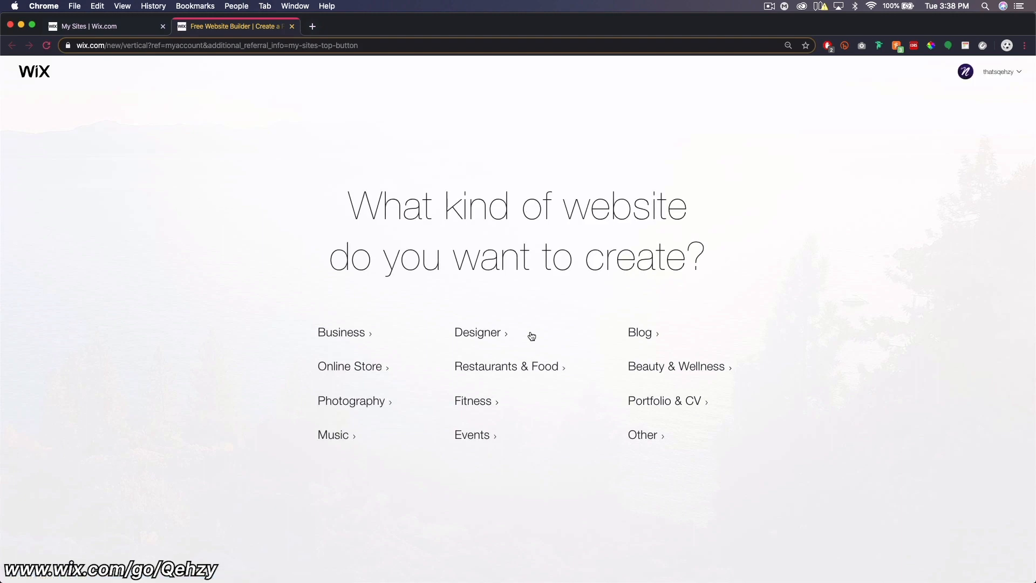
pyautogui.click(491, 336)
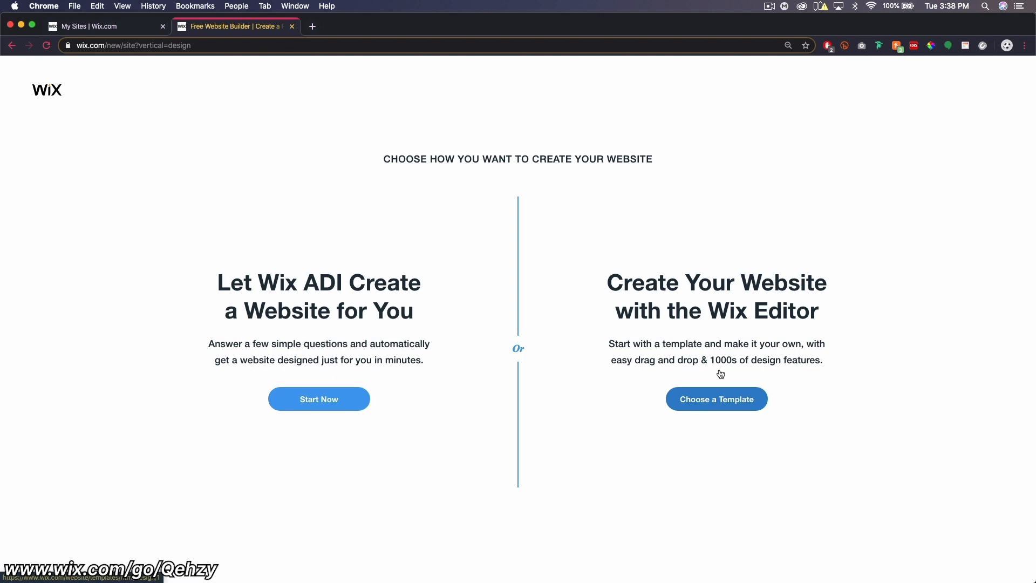
pyautogui.click(738, 400)
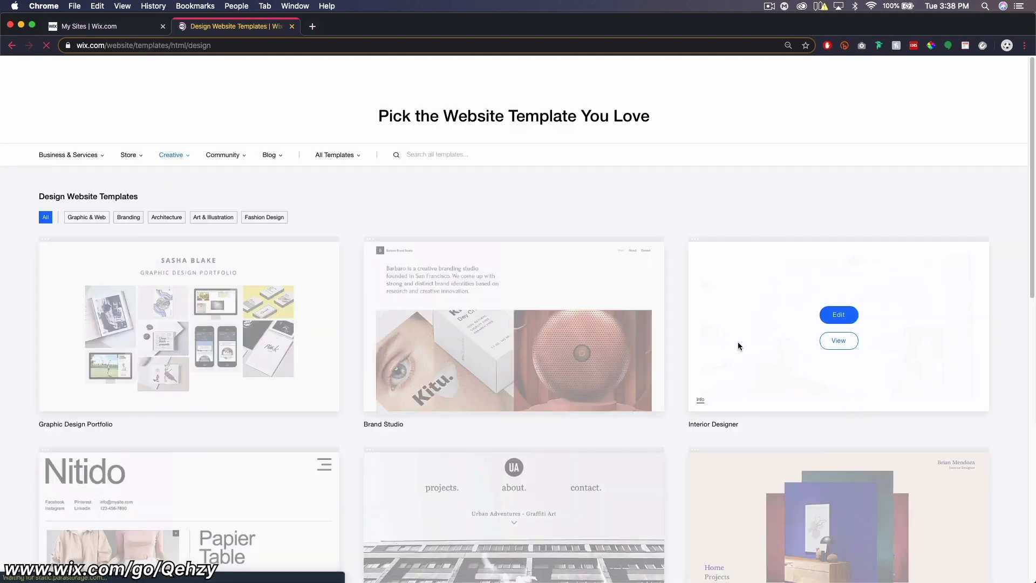
# Find the 3D Designer Portfolio template on page 2 of the design templates and open it for editing
pyautogui.scroll(-12, 624, 141)
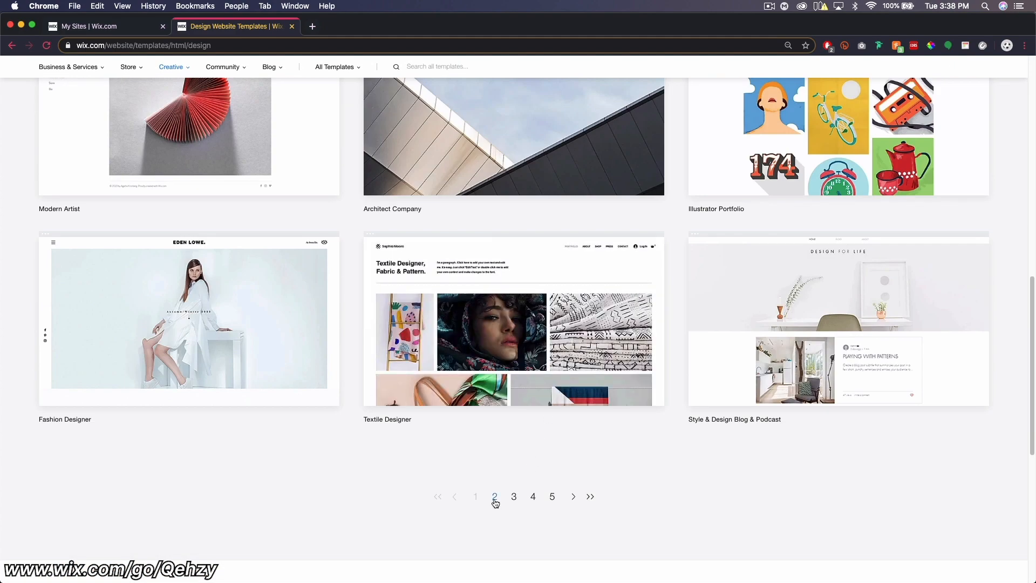
pyautogui.click(493, 497)
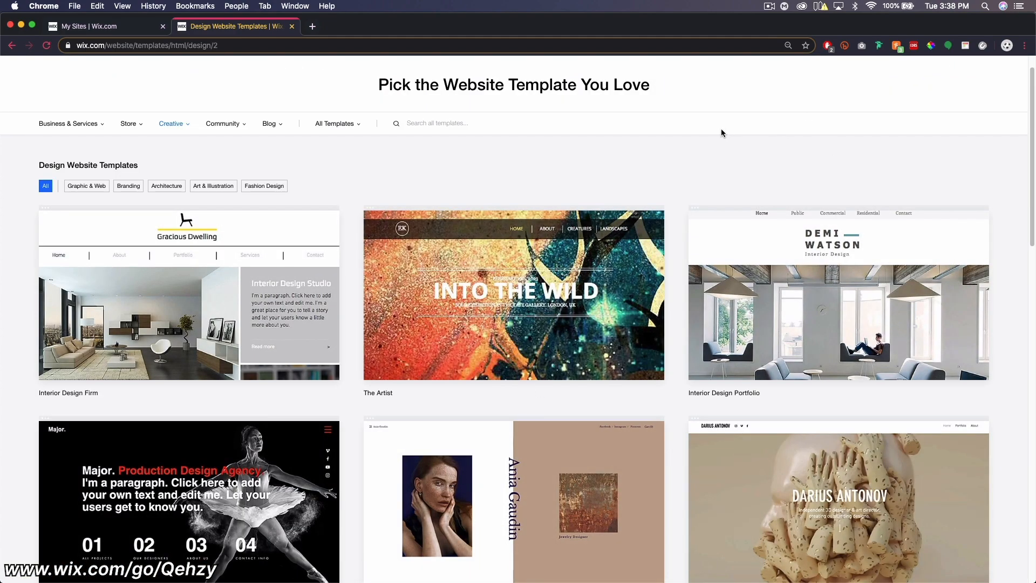
pyautogui.scroll(-10, 697, 118)
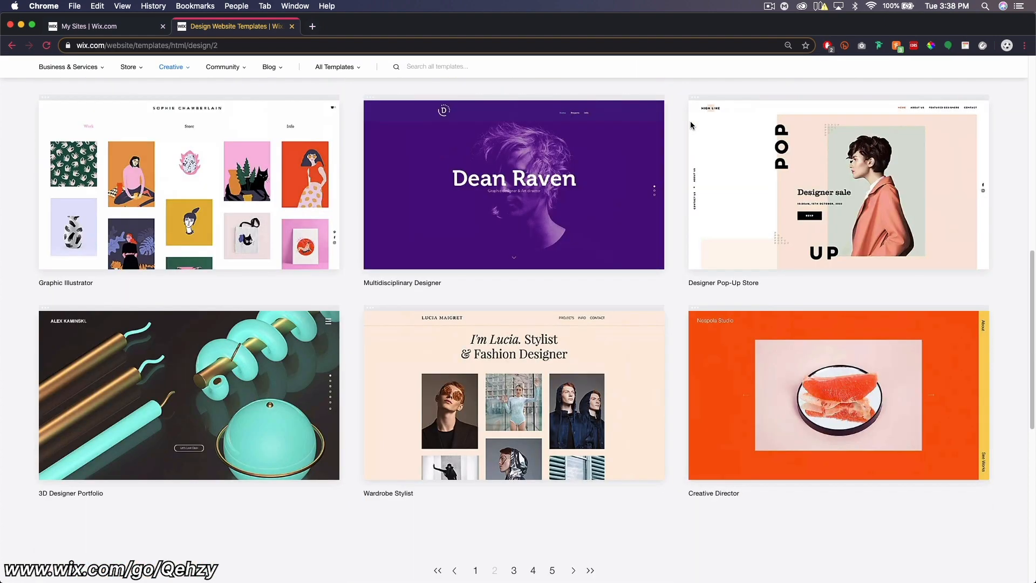
pyautogui.moveTo(213, 357)
pyautogui.moveTo(38, 494); pyautogui.dragTo(89, 501)
pyautogui.click(89, 500)
pyautogui.moveTo(134, 372)
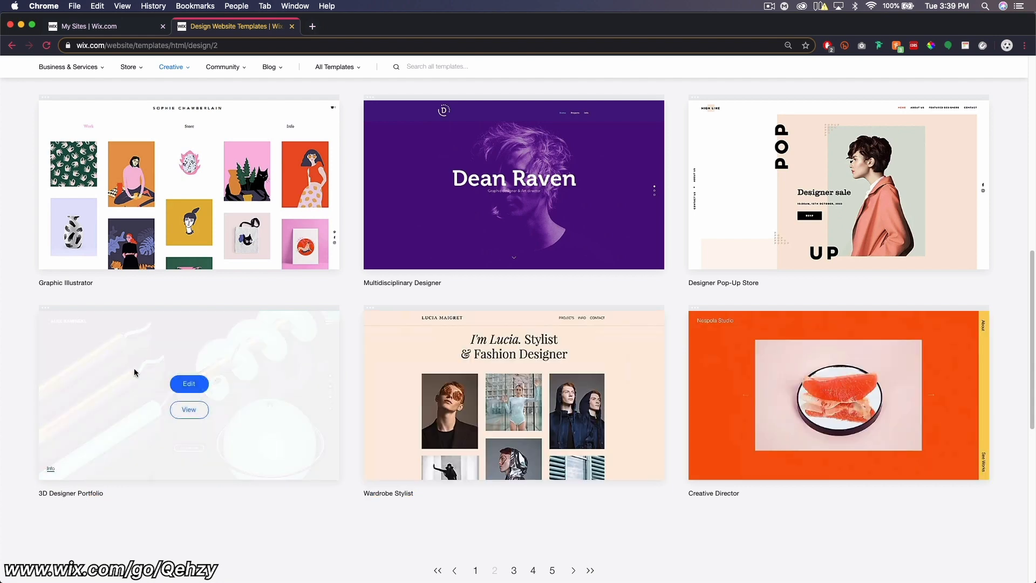
pyautogui.click(189, 384)
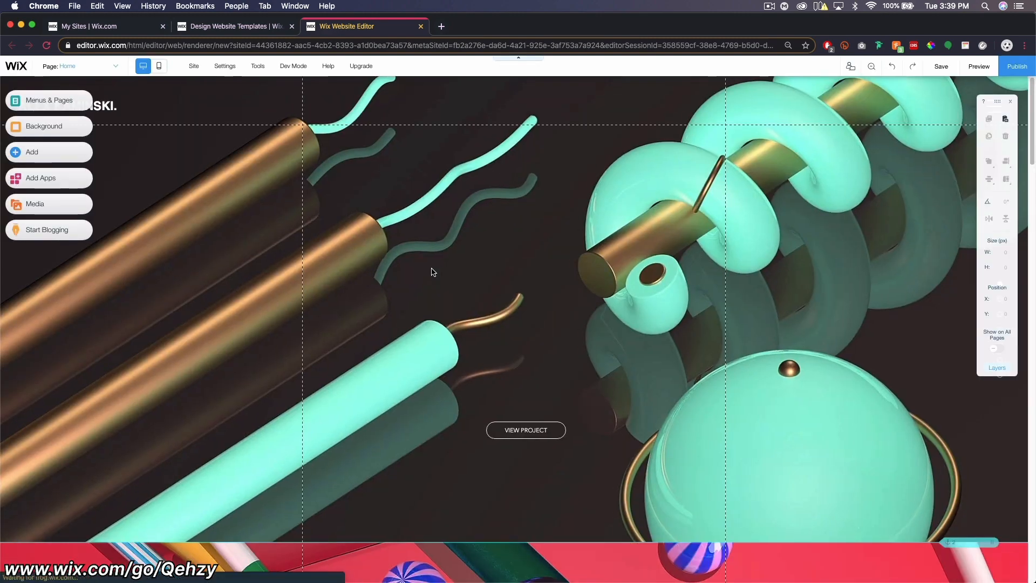
# Examine the template's home page, including its project strips, the All Projects gallery and the contact footer
pyautogui.scroll(-5, 576, 178)
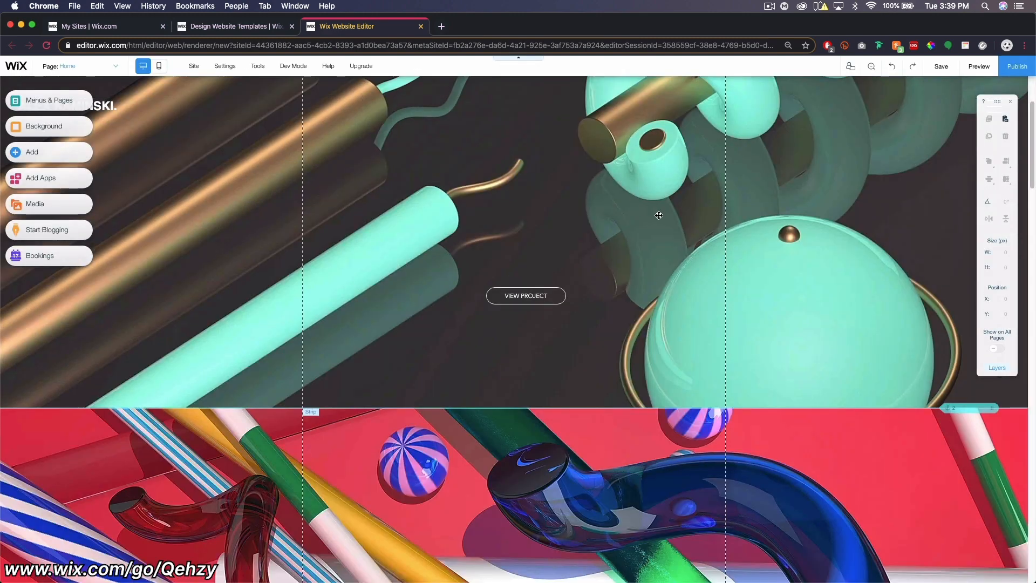
pyautogui.scroll(-10, 659, 214)
pyautogui.scroll(15, 669, 227)
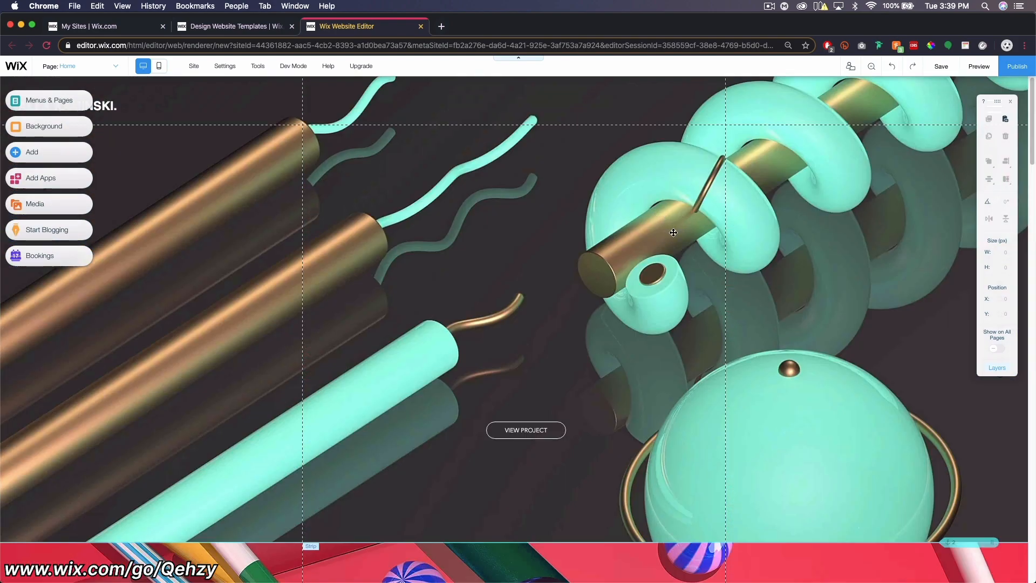
pyautogui.scroll(-20, 674, 232)
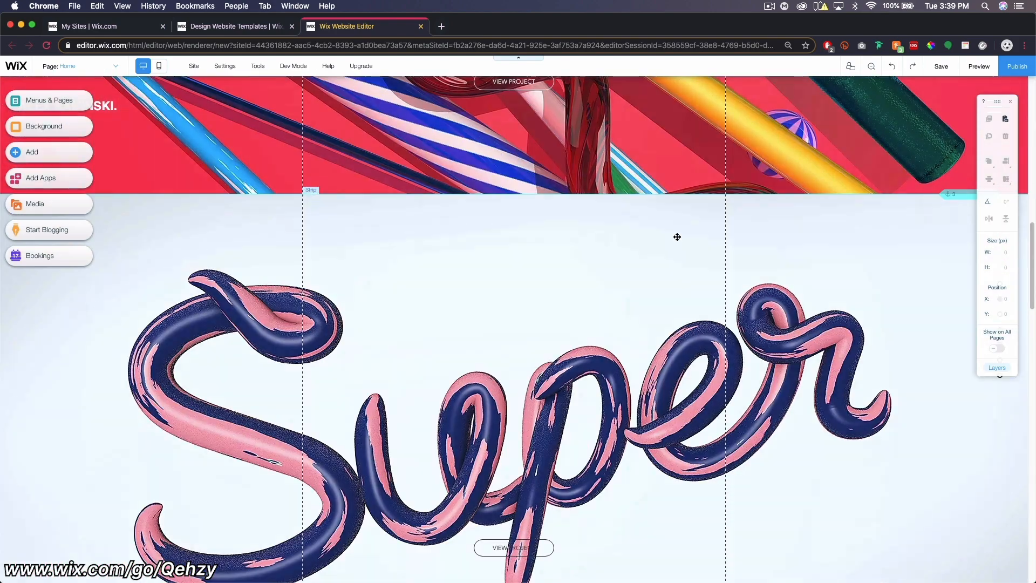
pyautogui.scroll(-20, 678, 237)
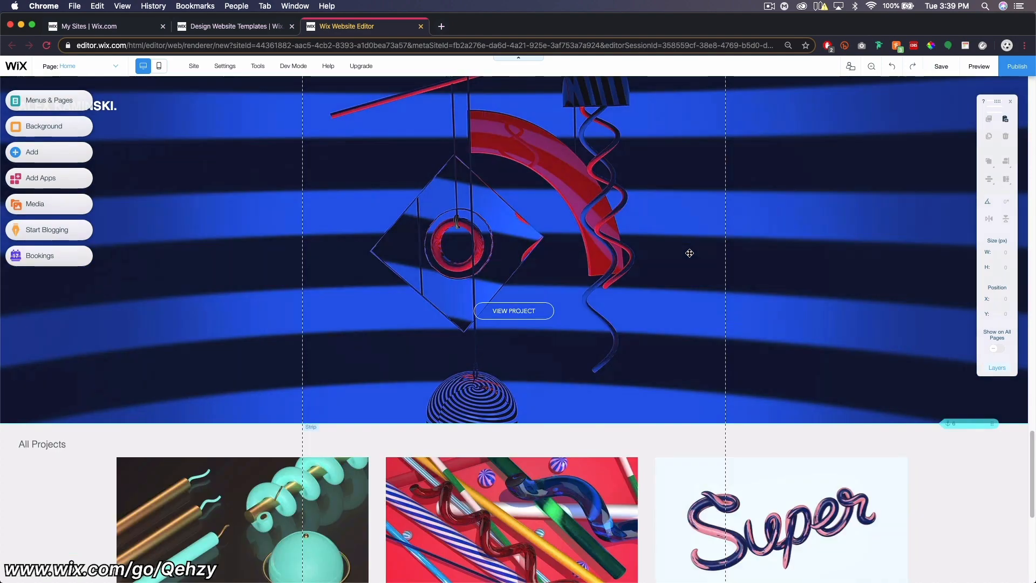
pyautogui.scroll(-3, 690, 253)
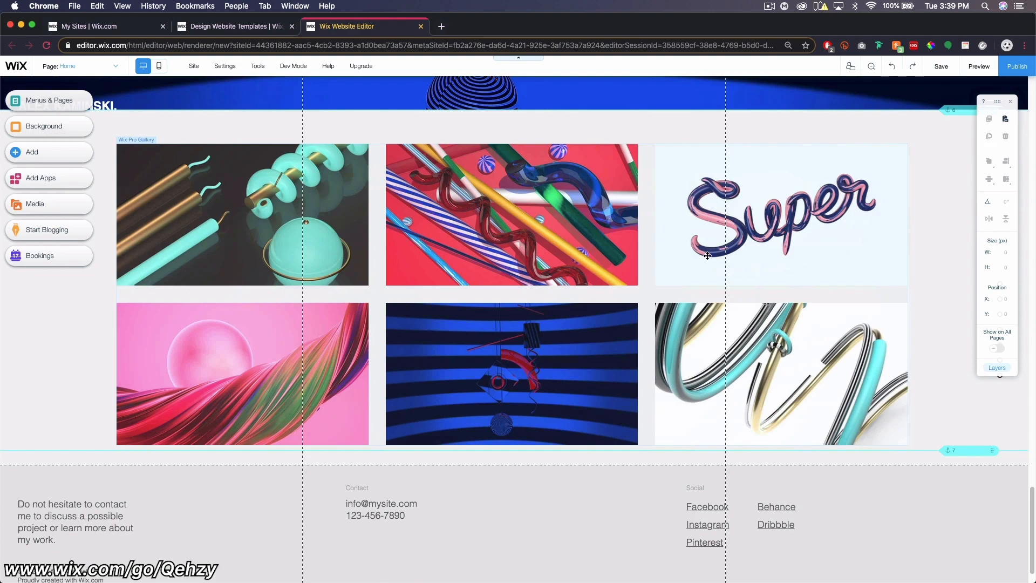
pyautogui.scroll(5, 717, 267)
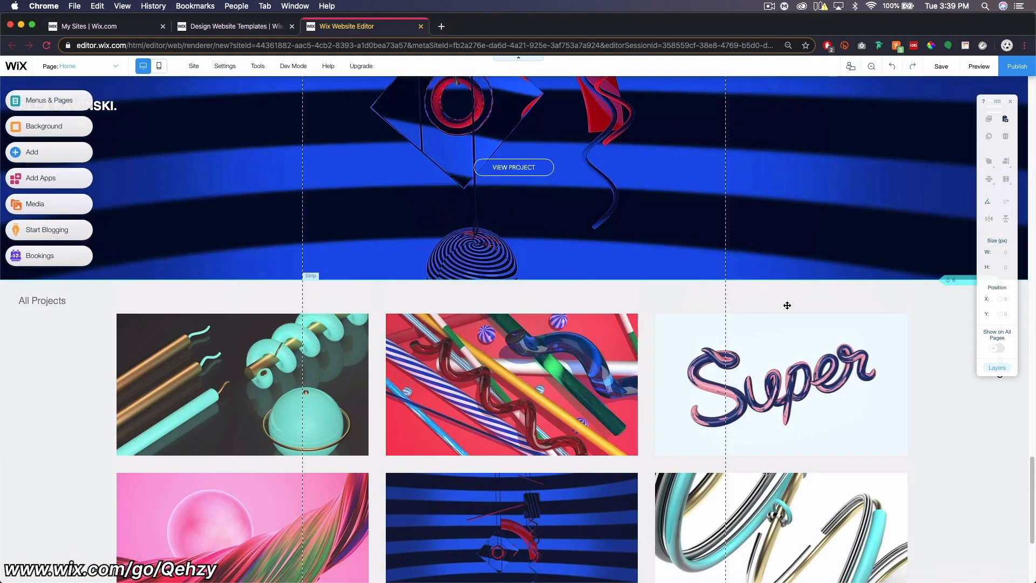
pyautogui.scroll(20, 803, 300)
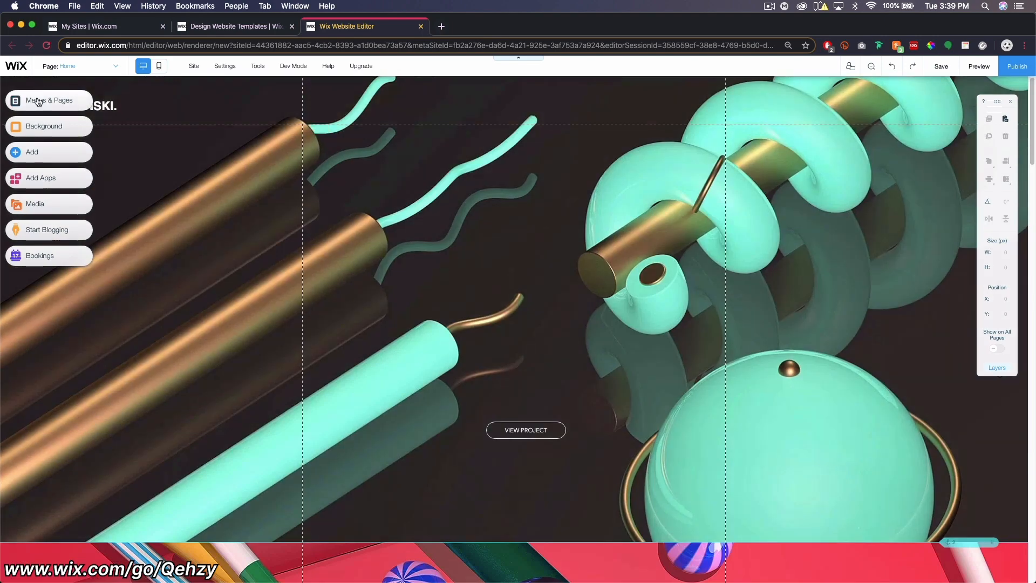
# Show the hidden pages Home, 1, 2 and 3 in the site menu
pyautogui.click(43, 103)
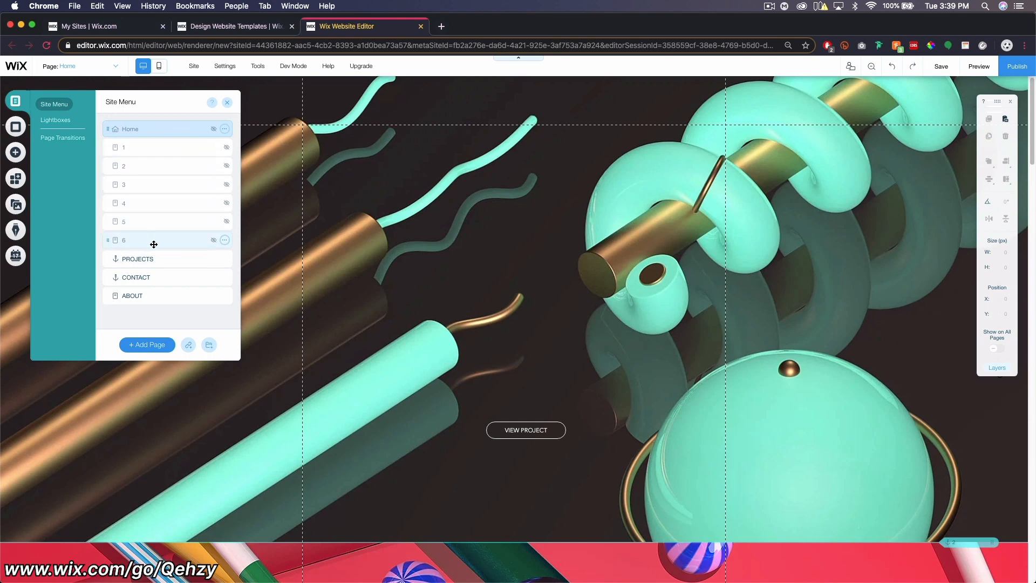
pyautogui.click(225, 129)
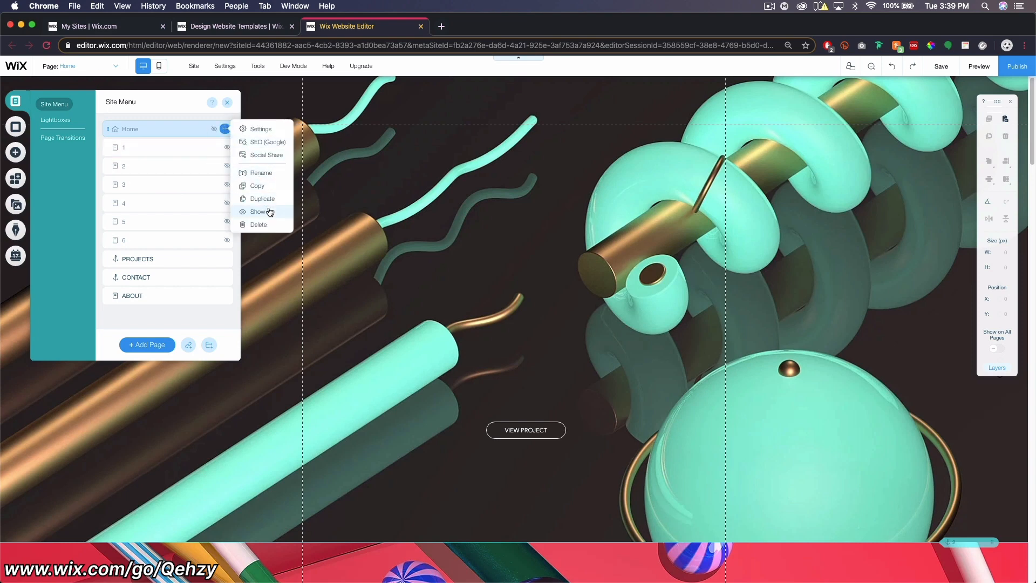
pyautogui.click(225, 149)
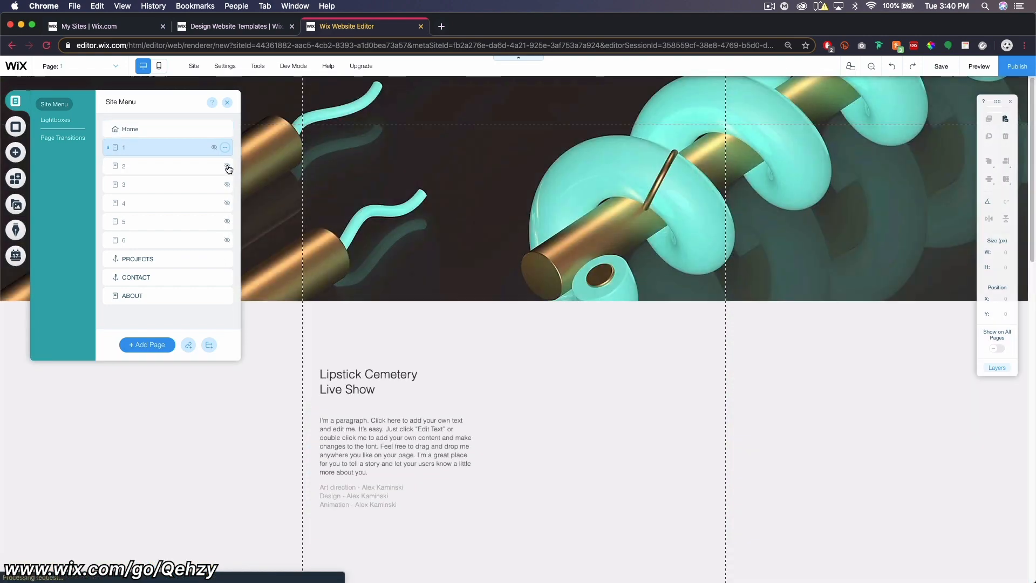
pyautogui.click(227, 167)
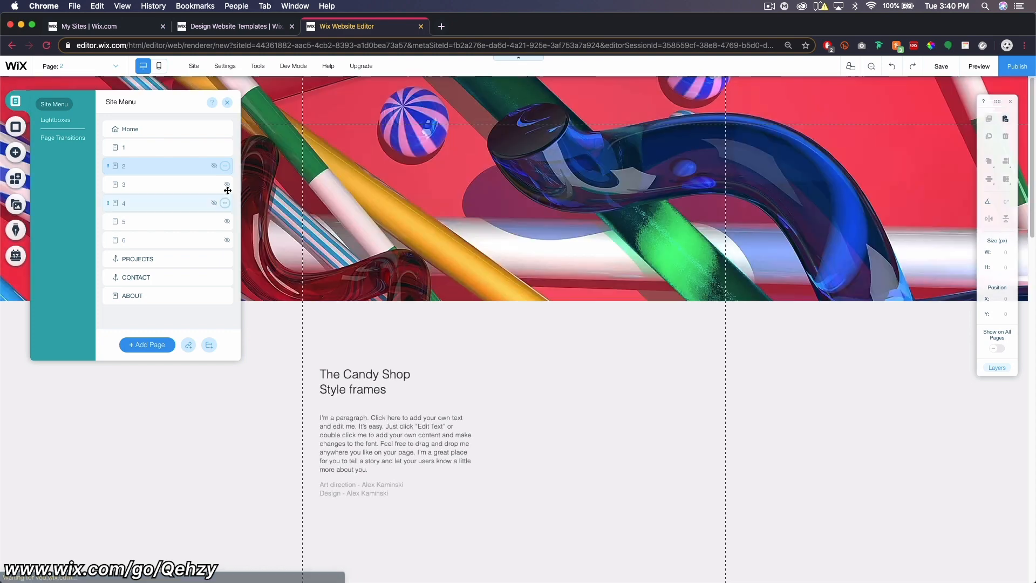
pyautogui.click(225, 185)
pyautogui.click(262, 270)
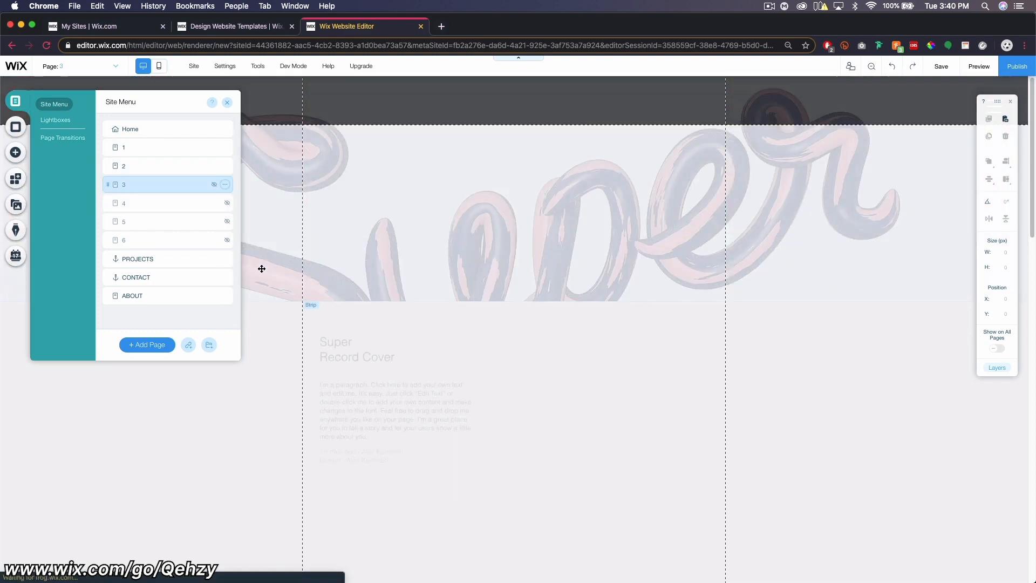
pyautogui.click(176, 206)
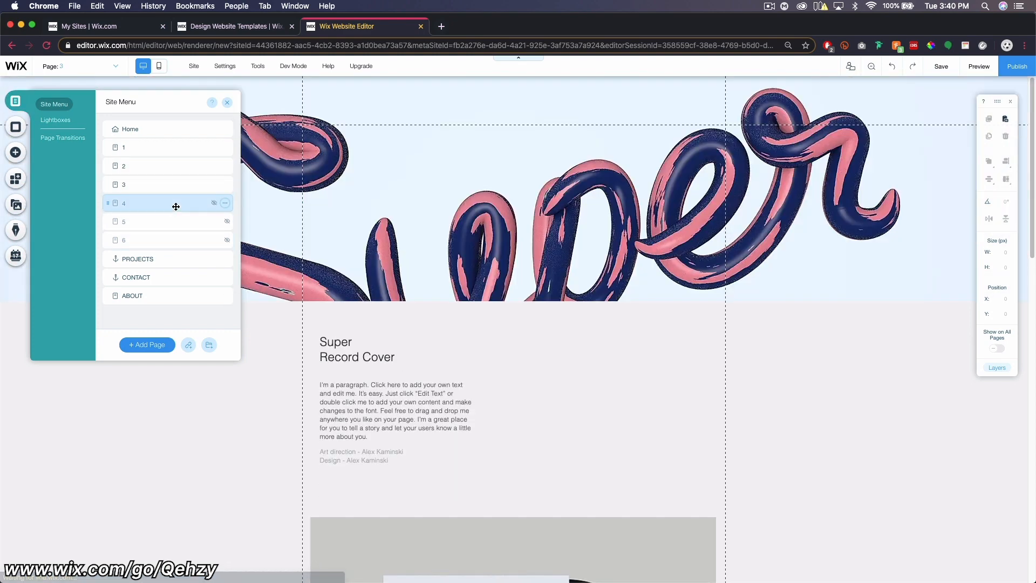
pyautogui.rightClick(172, 206)
pyautogui.doubleClick(200, 205)
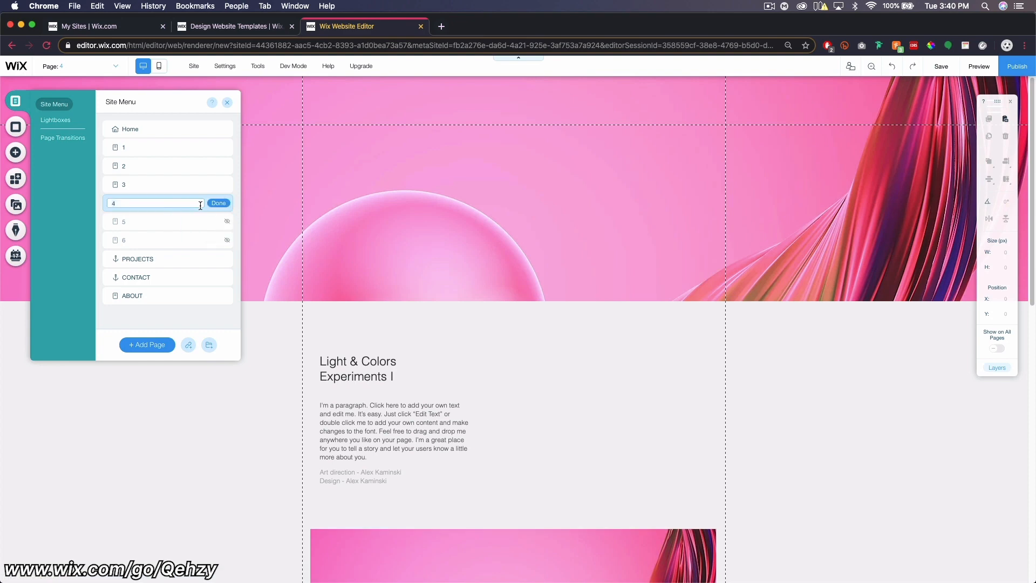
pyautogui.click(200, 221)
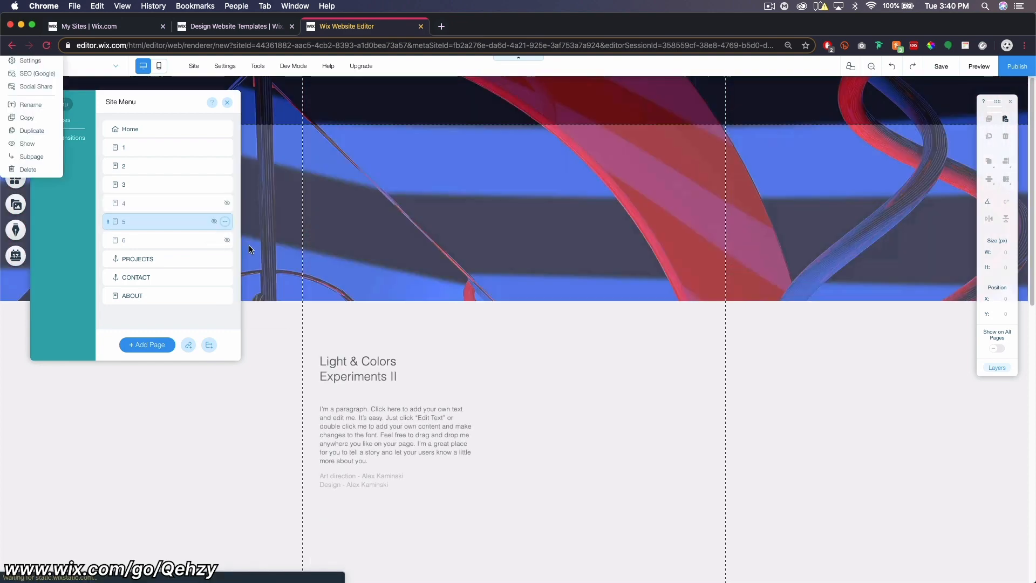
# Delete pages 4, 5 and 6 from the site
pyautogui.click(226, 204)
pyautogui.click(258, 312)
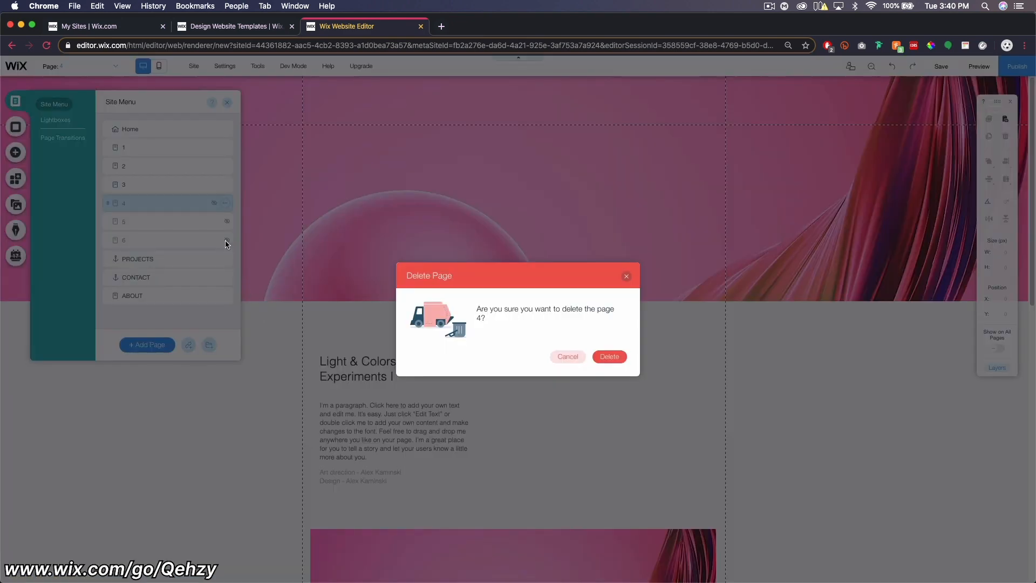
pyautogui.click(613, 358)
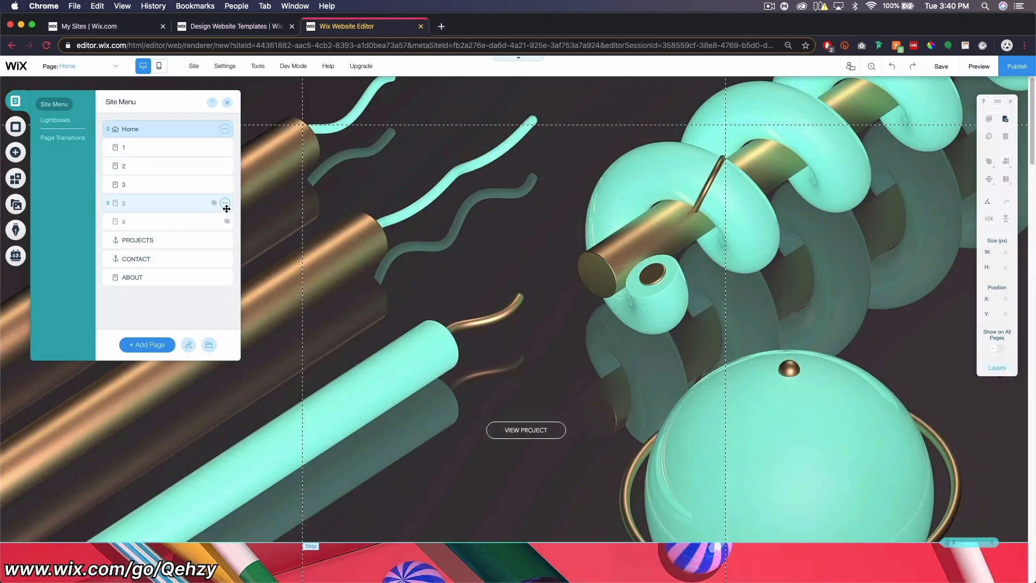
pyautogui.click(225, 203)
pyautogui.click(258, 311)
pyautogui.click(611, 357)
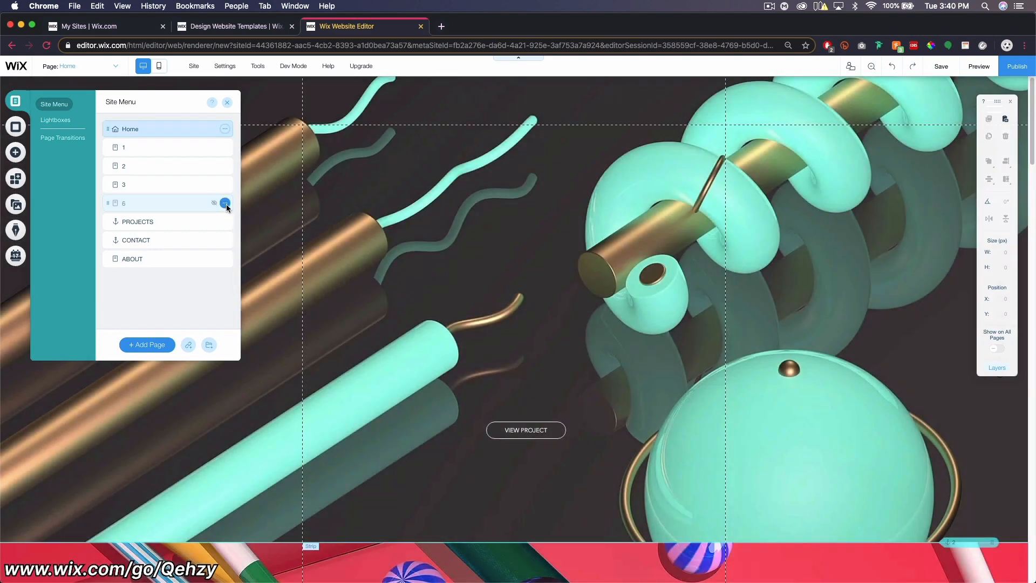
pyautogui.click(225, 204)
pyautogui.click(258, 312)
pyautogui.click(611, 357)
# Check where the PROJECTS and CONTACT anchors lead and view pages 3, 2 and 1
pyautogui.click(162, 204)
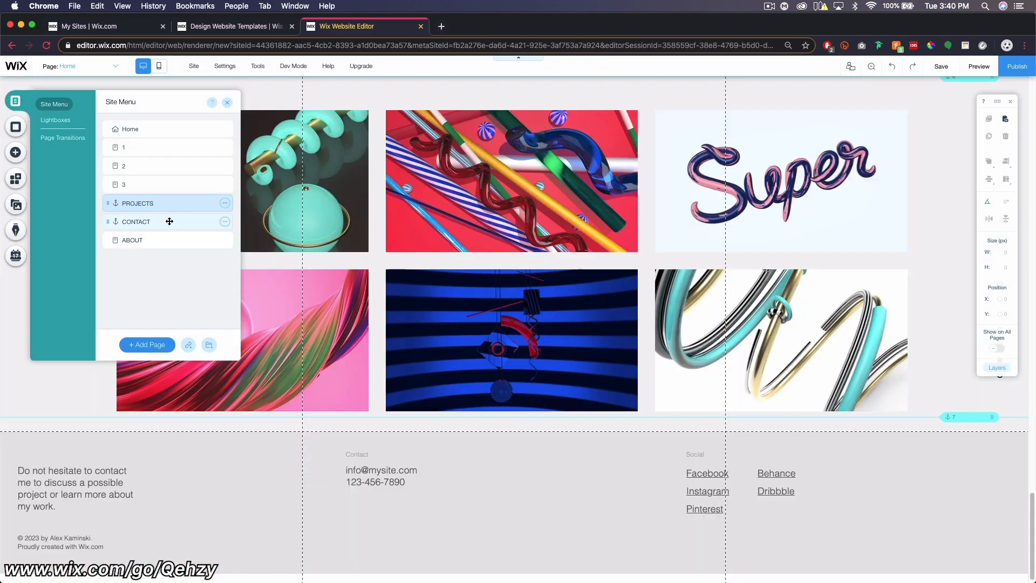
pyautogui.click(171, 223)
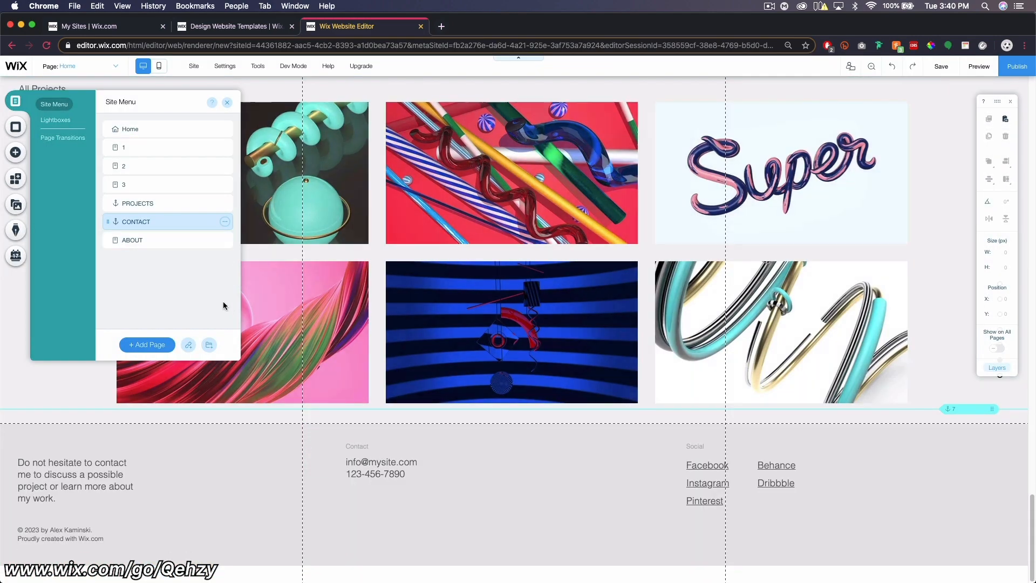
pyautogui.click(171, 185)
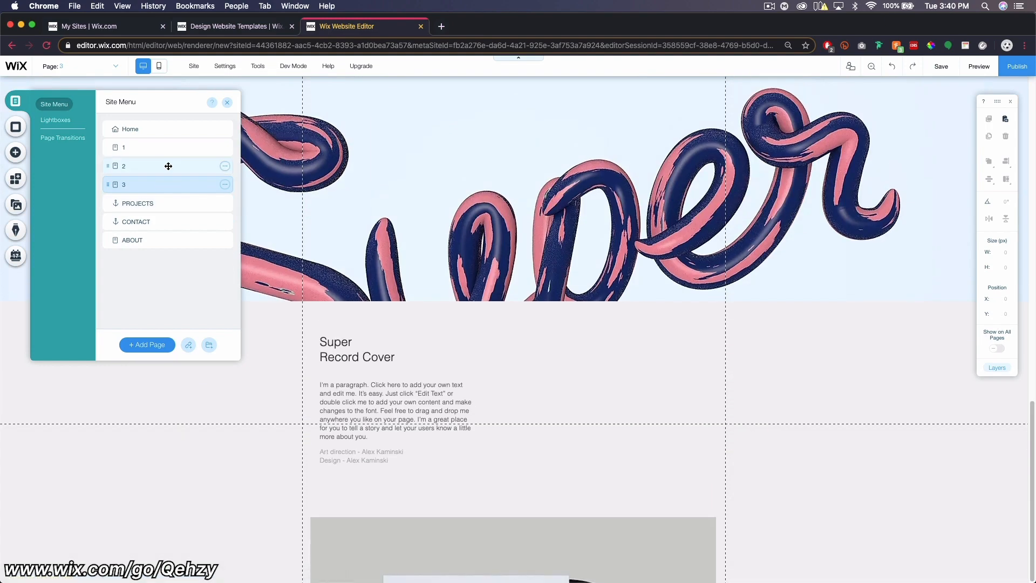
pyautogui.click(167, 166)
pyautogui.click(162, 148)
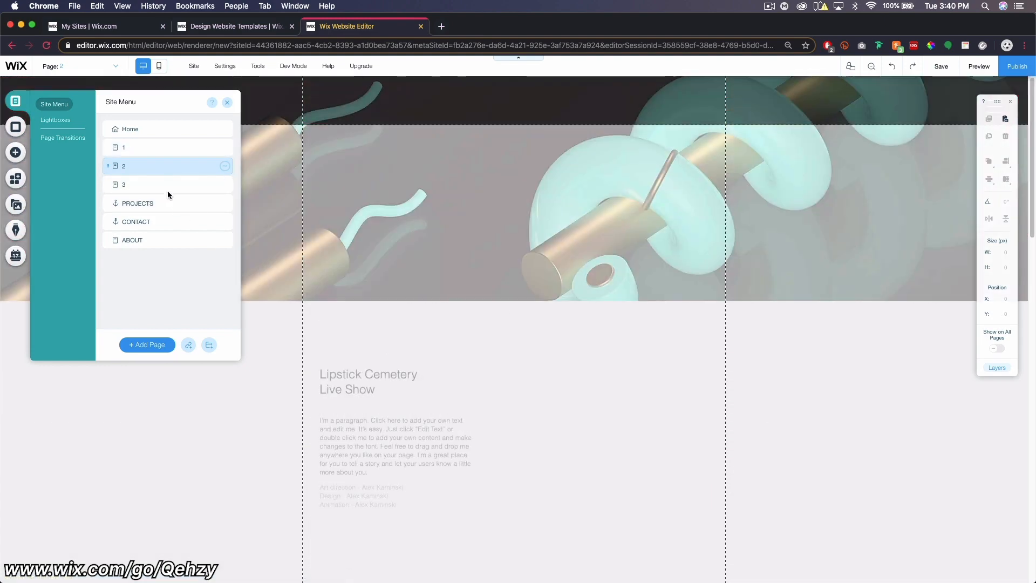
# Delete the ABOUT page from the site and close the site menu
pyautogui.click(183, 239)
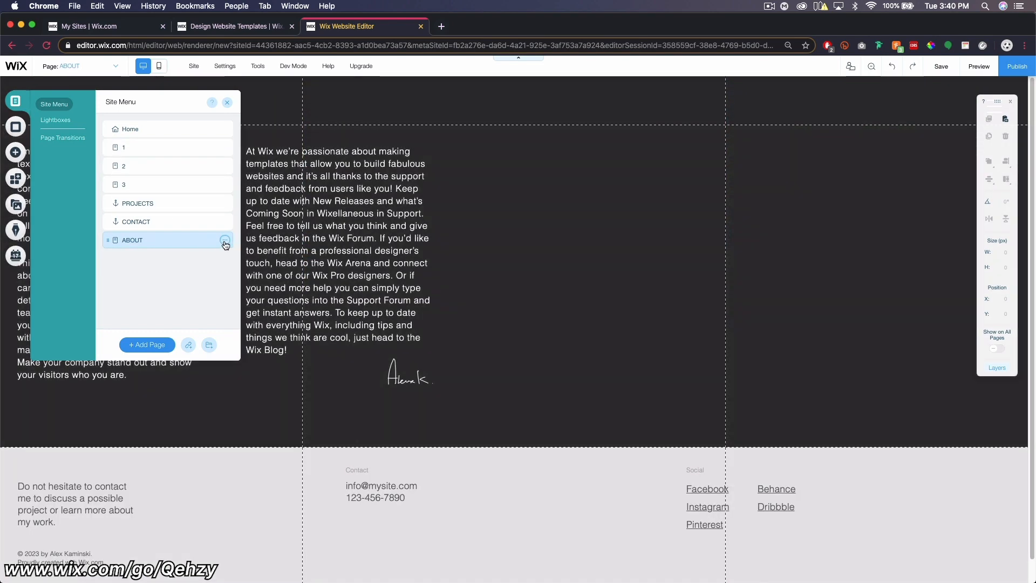
pyautogui.click(225, 245)
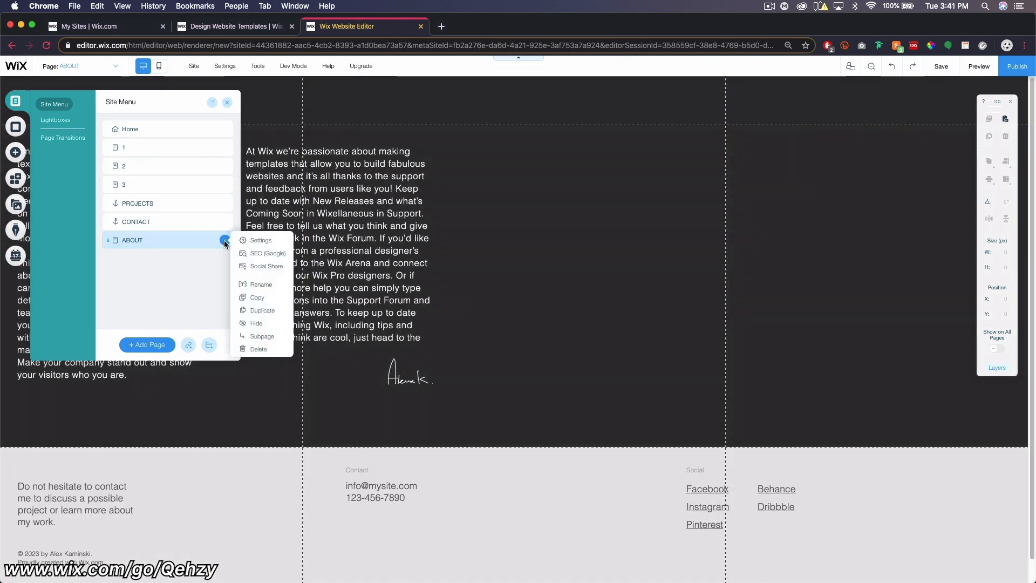
pyautogui.click(257, 348)
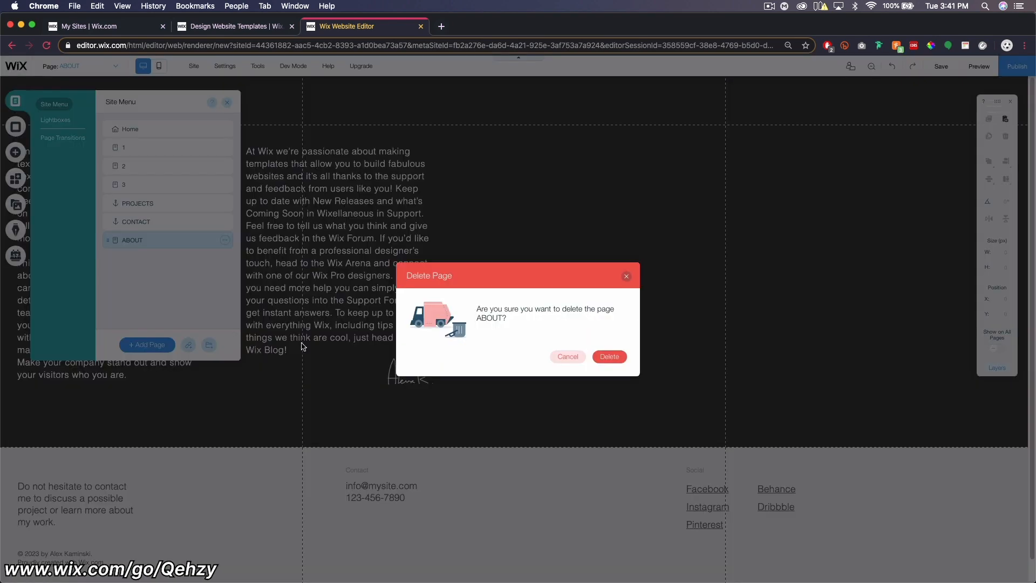
pyautogui.click(616, 361)
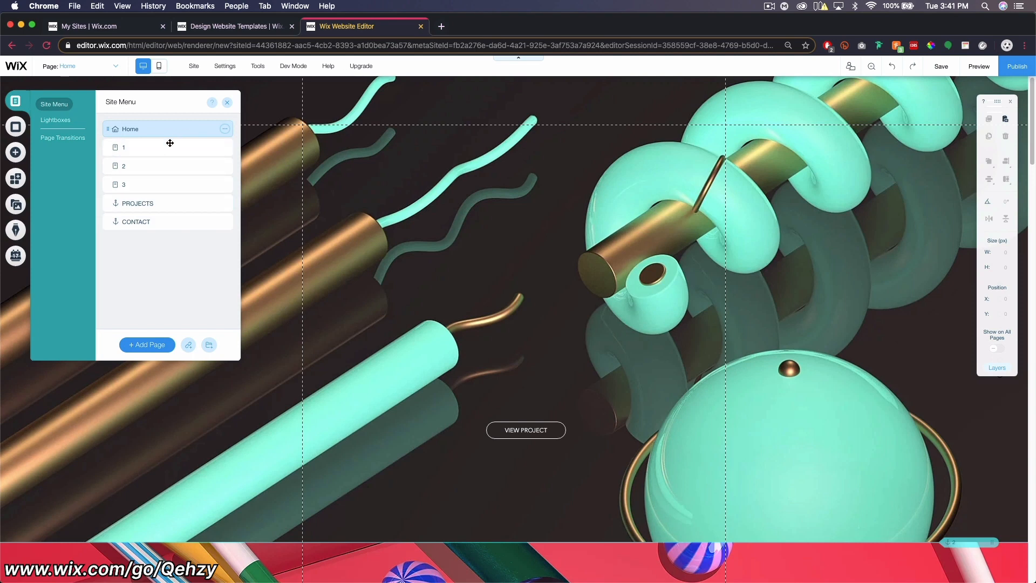
pyautogui.click(491, 228)
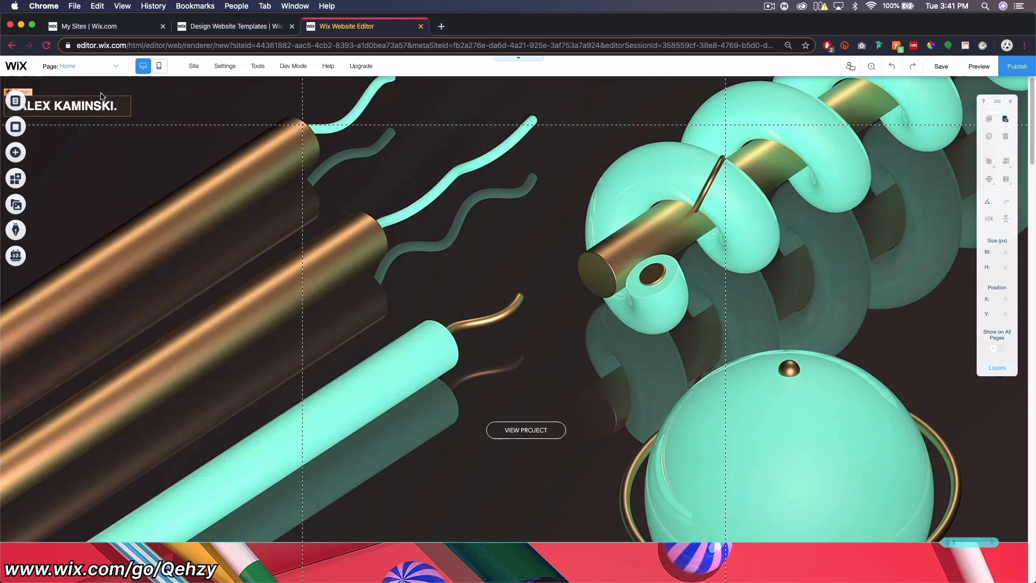
# Replace the site title button's text in the header with the portfolio owner's full name in capitals, including the nickname
pyautogui.click(84, 108)
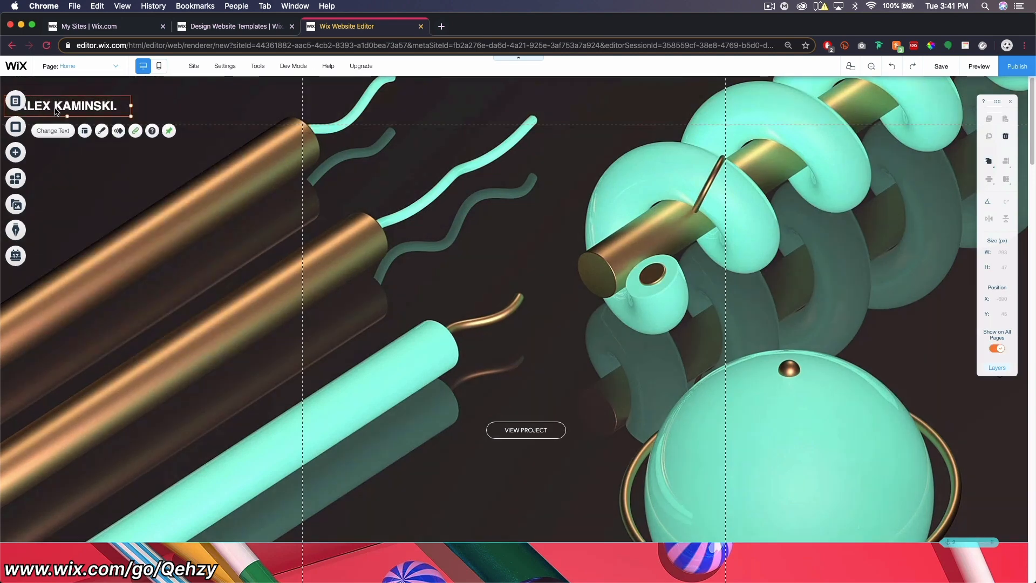
pyautogui.doubleClick(67, 107)
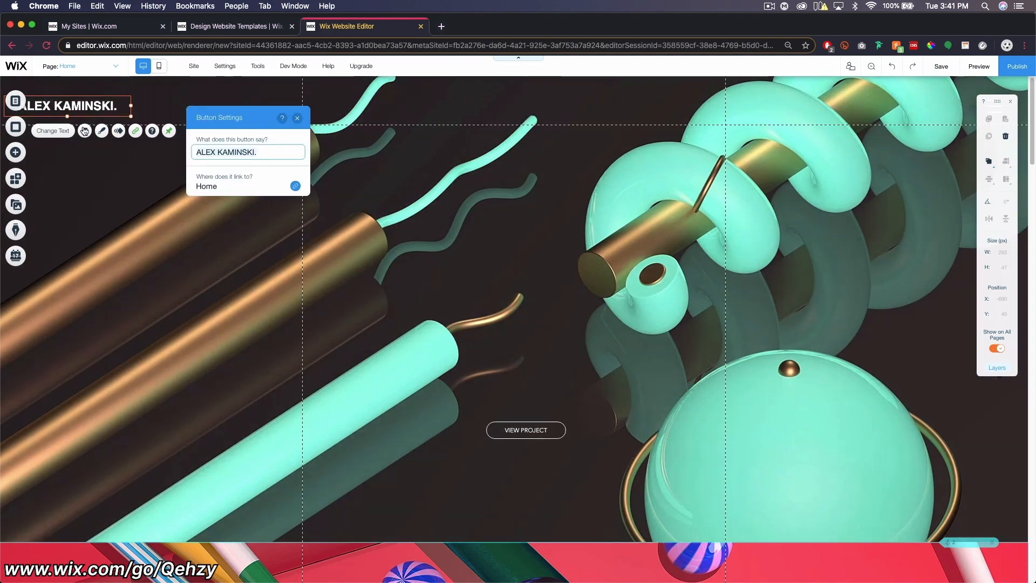
pyautogui.tripleClick(249, 153)
pyautogui.write('NO')
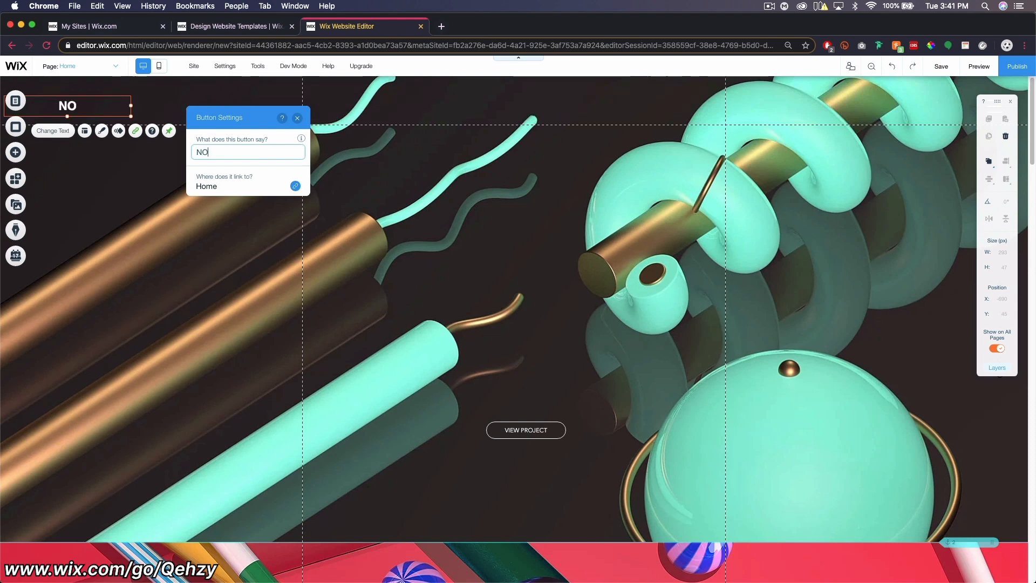
pyautogui.write("AH 'QEHZY' K")
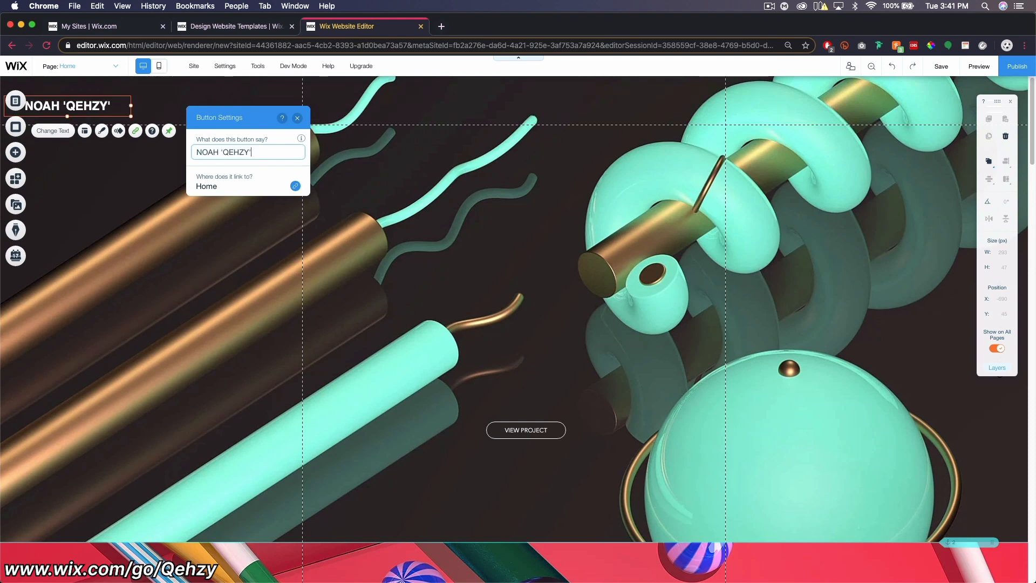
pyautogui.write('LINe')
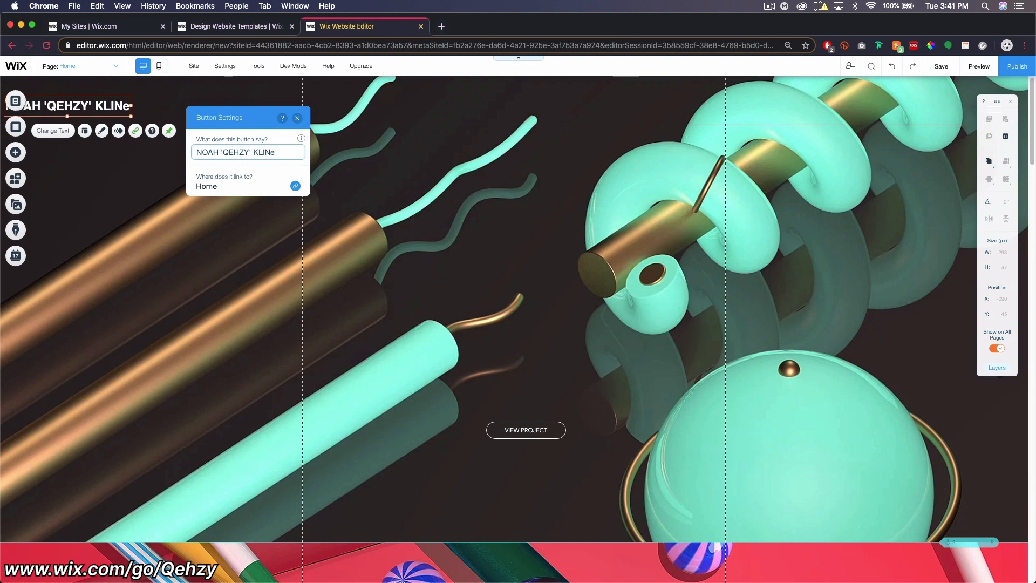
pyautogui.press('BackSpace')
pyautogui.write('E')
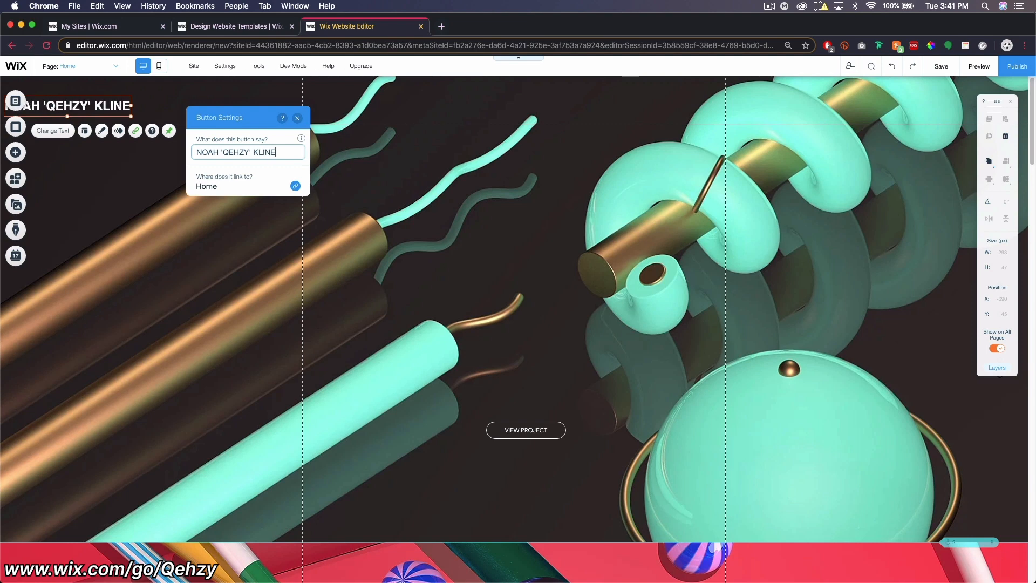
pyautogui.click(297, 119)
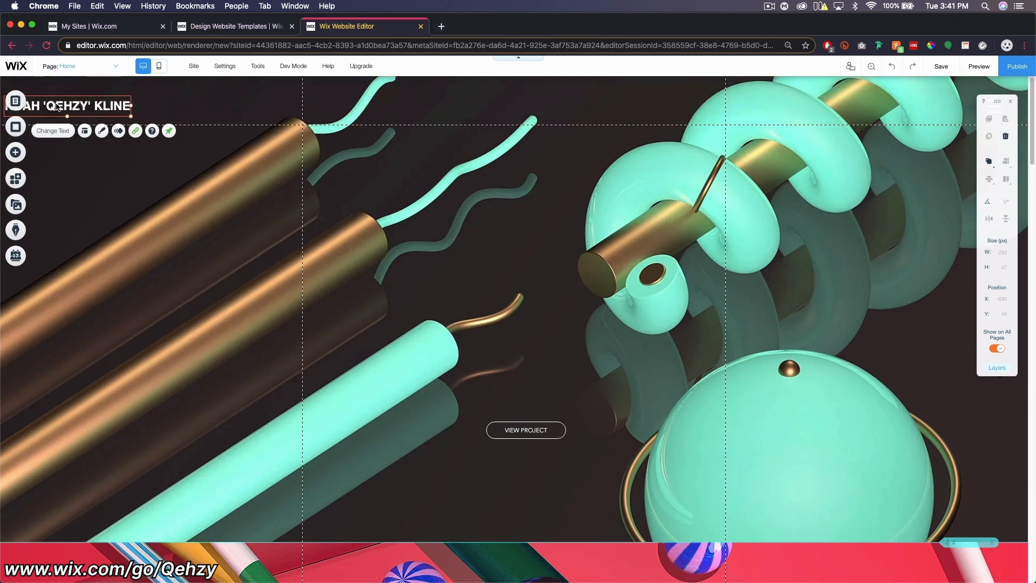
# Try pinning the site title at top center, top right and top left with a 73 px horizontal offset, and undo the changes
pyautogui.moveTo(76, 103); pyautogui.dragTo(92, 105)
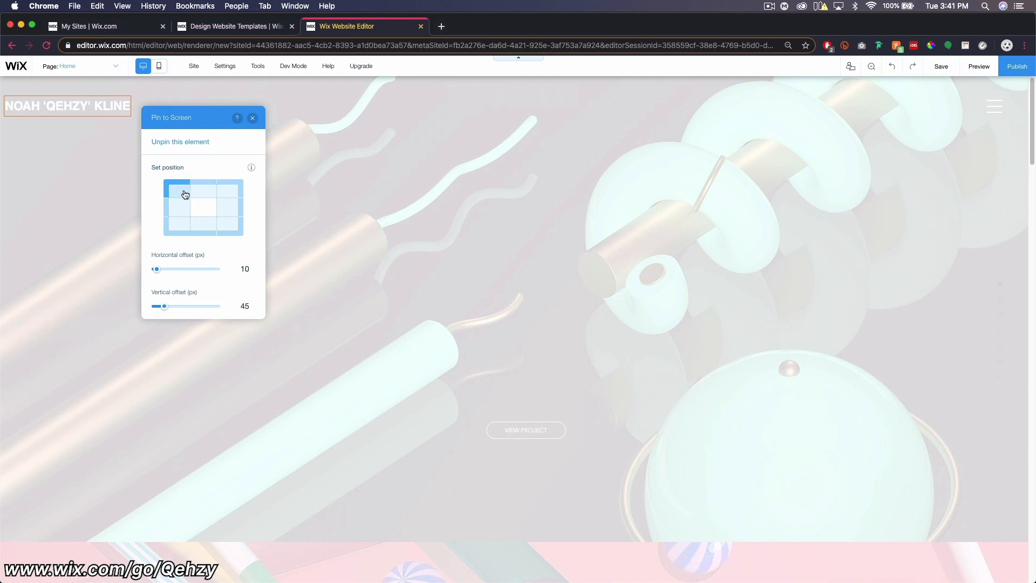
pyautogui.click(202, 192)
pyautogui.click(230, 192)
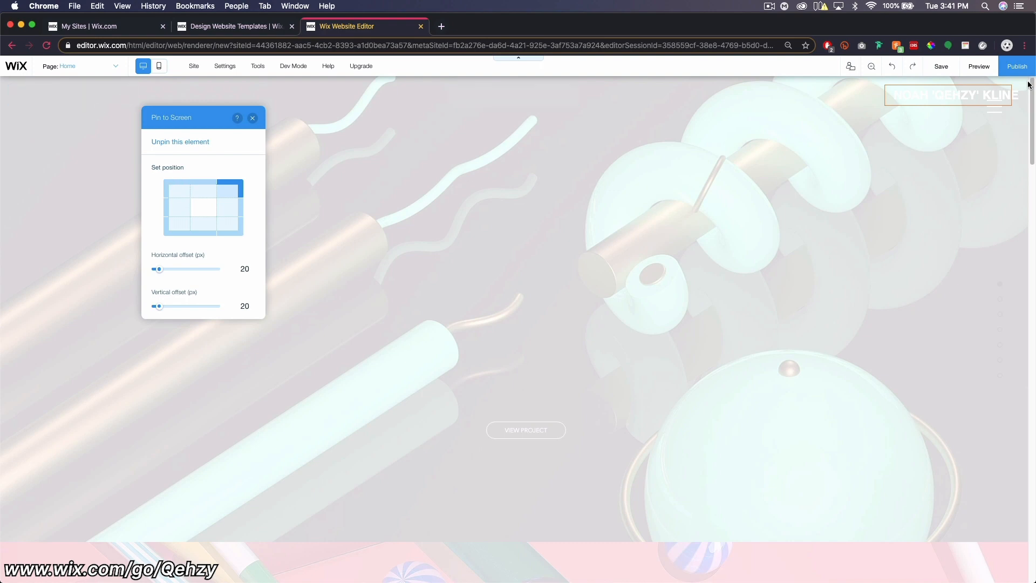
pyautogui.click(184, 200)
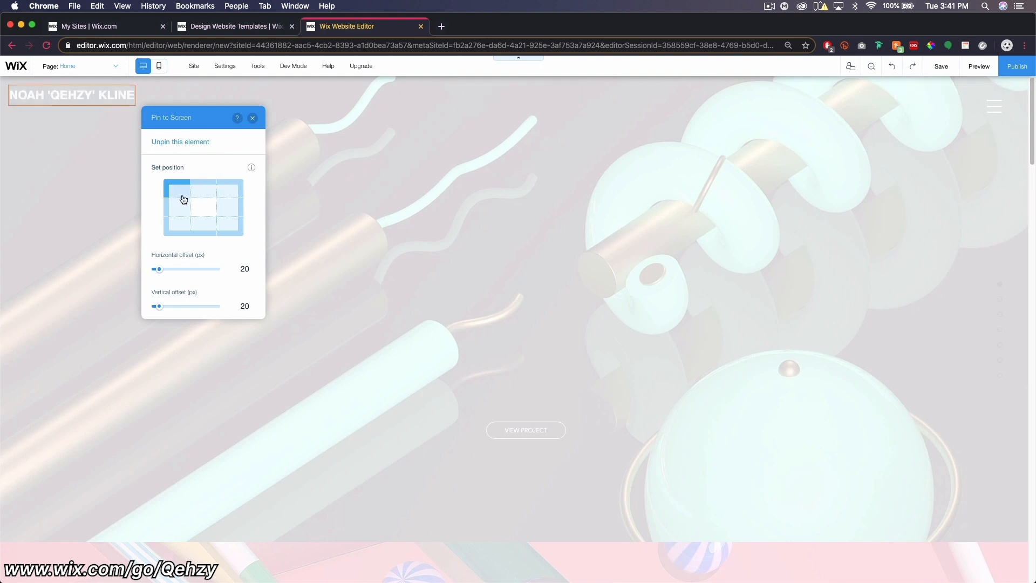
pyautogui.moveTo(161, 274); pyautogui.dragTo(171, 273)
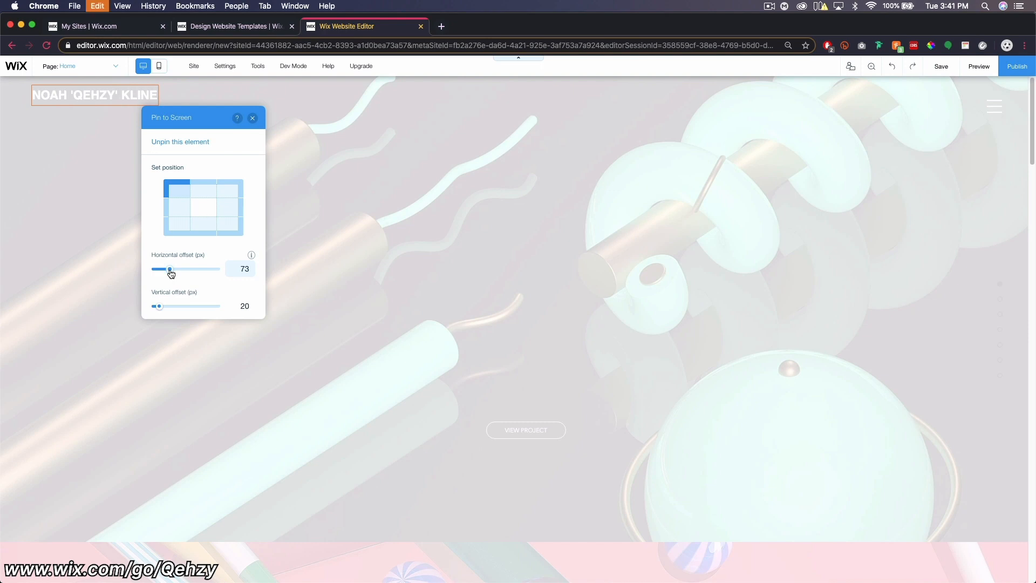
pyautogui.press('super+z')
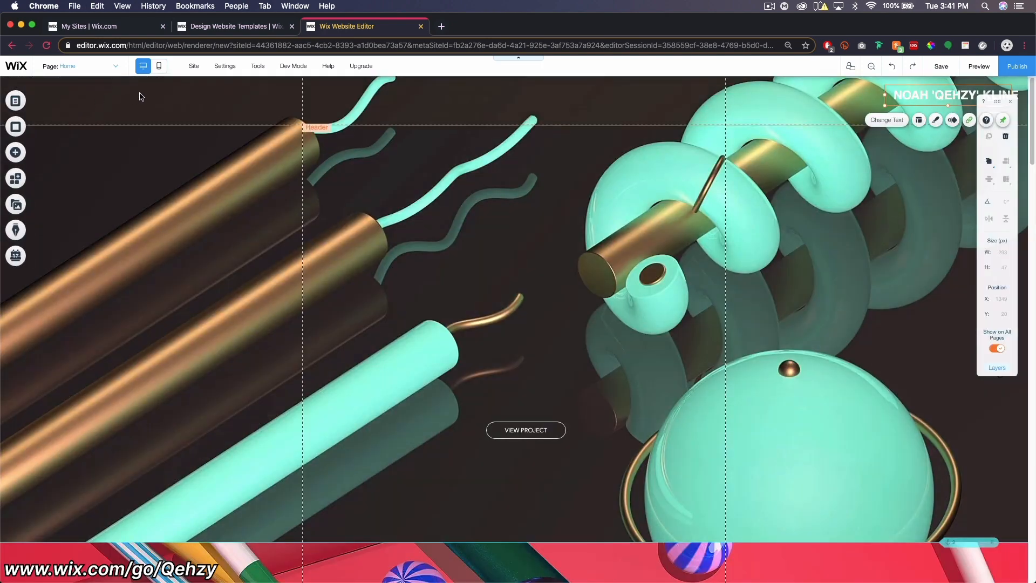
pyautogui.press('super+z')
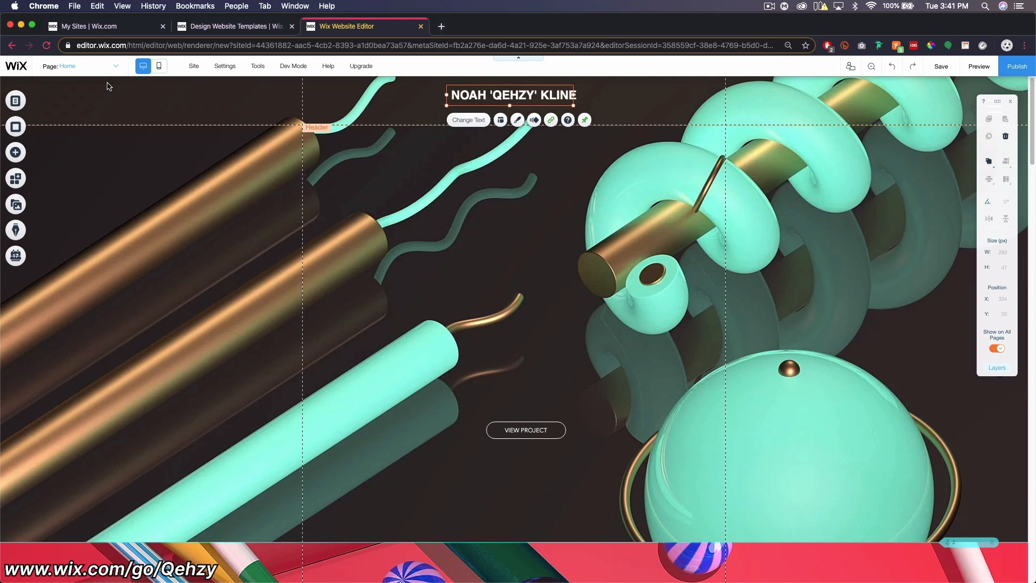
pyautogui.press('super+z')
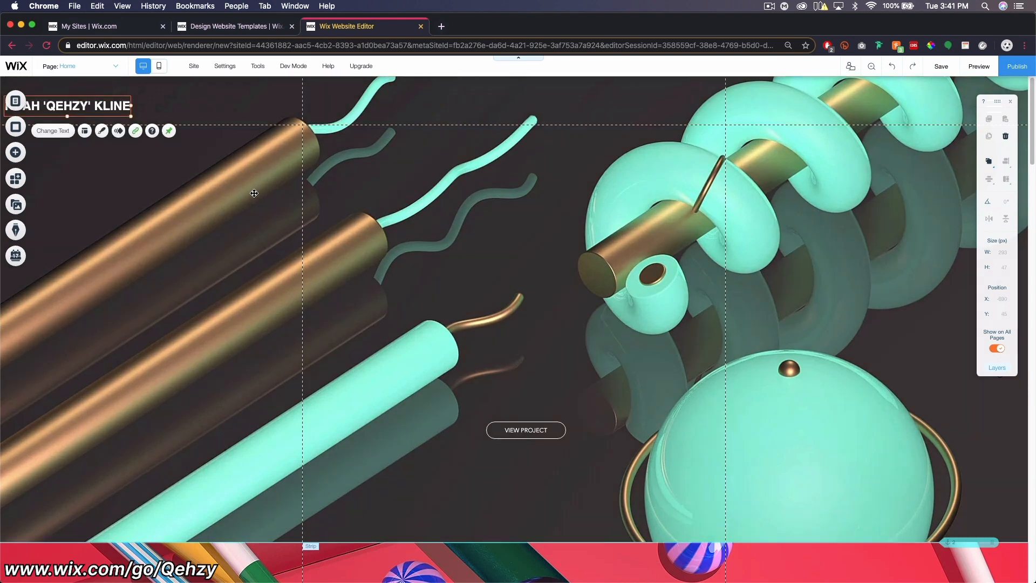
# Delete the pink sphere strip and the blue striped strip from the home page
pyautogui.click(252, 192)
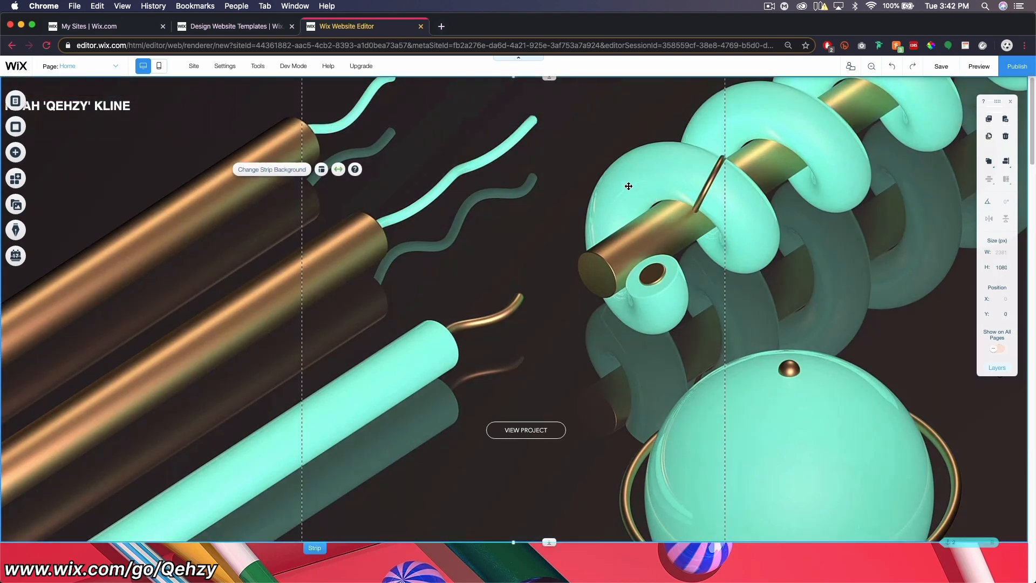
pyautogui.scroll(-8, 613, 314)
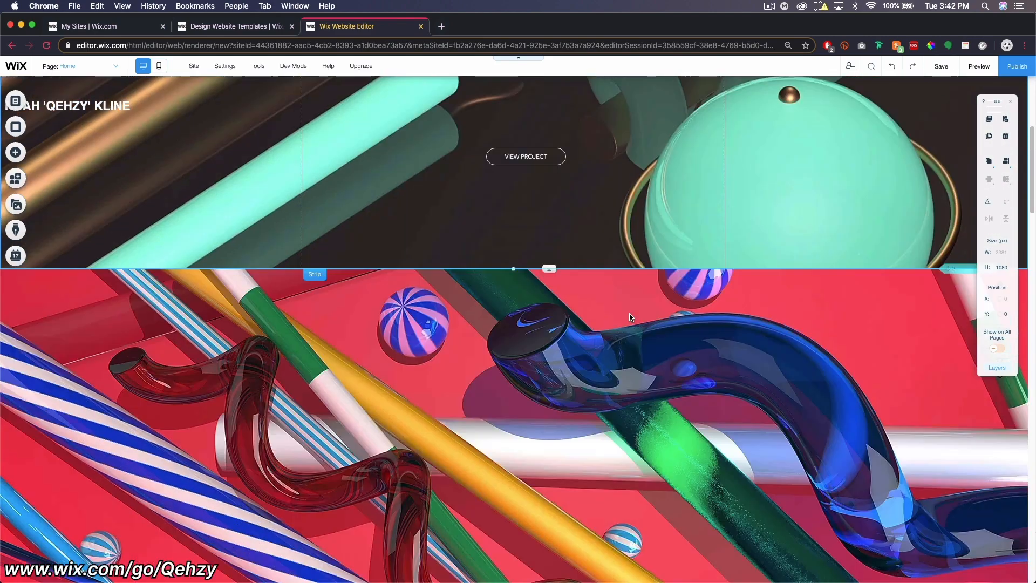
pyautogui.scroll(7, 629, 312)
pyautogui.scroll(3, 629, 312)
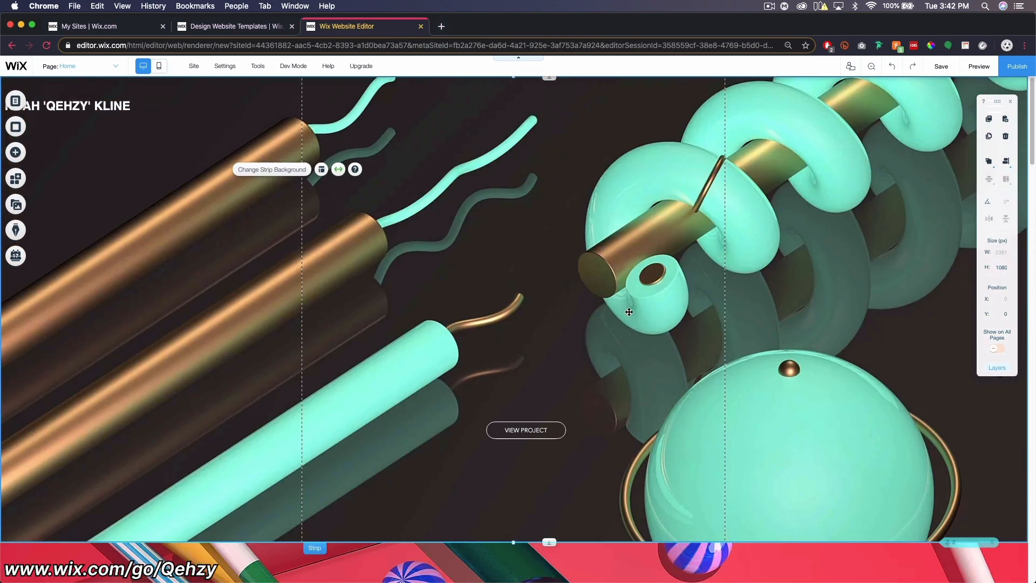
pyautogui.scroll(-15, 580, 302)
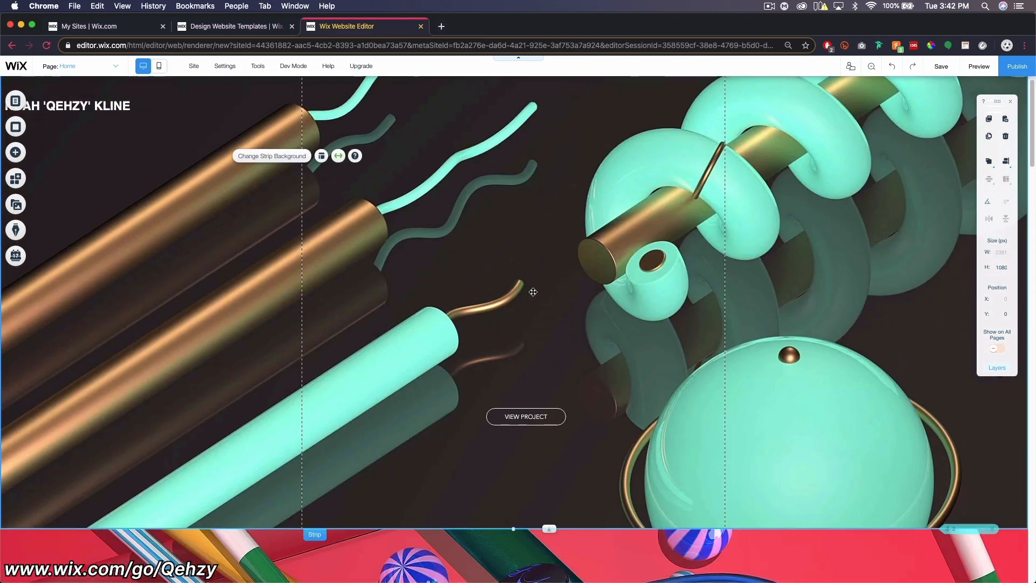
pyautogui.scroll(-6, 550, 317)
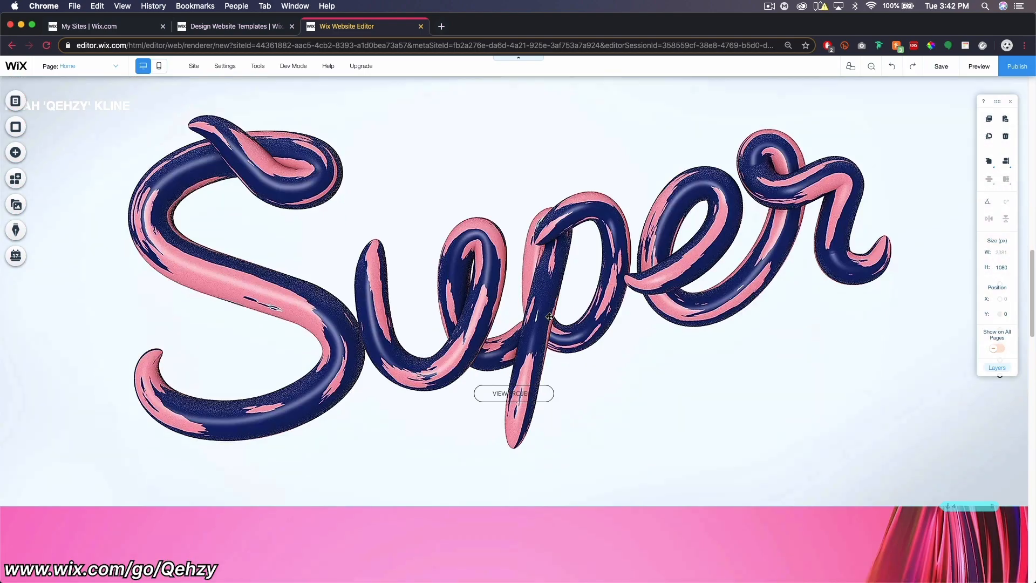
pyautogui.click(551, 359)
pyautogui.rightClick(789, 346)
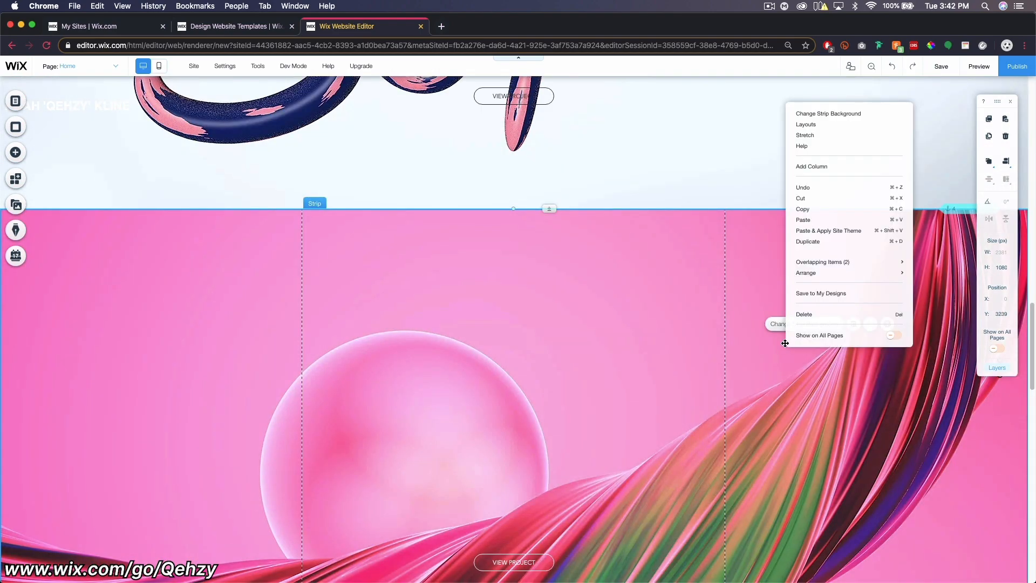
pyautogui.click(811, 315)
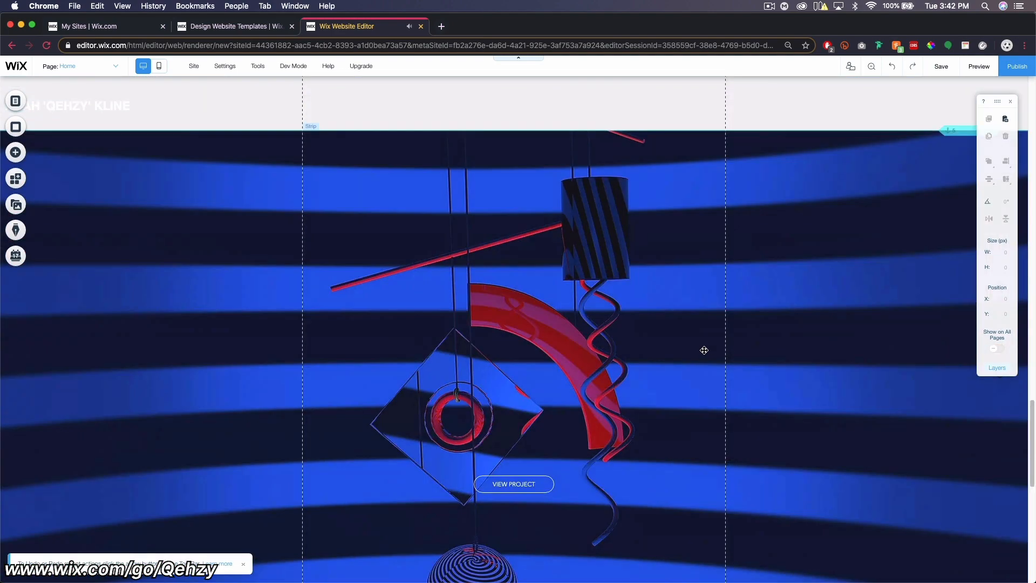
pyautogui.rightClick(716, 347)
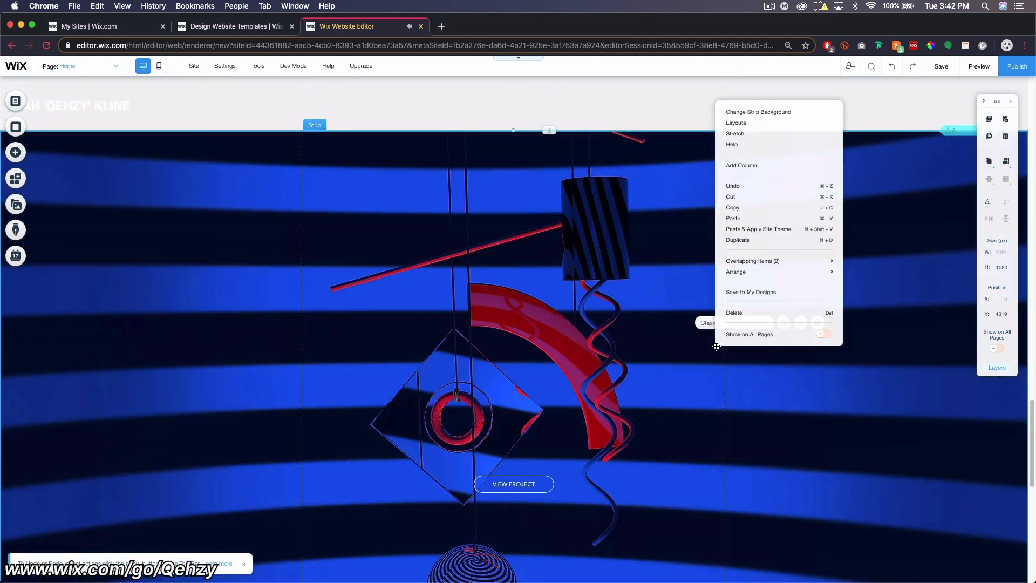
pyautogui.click(803, 314)
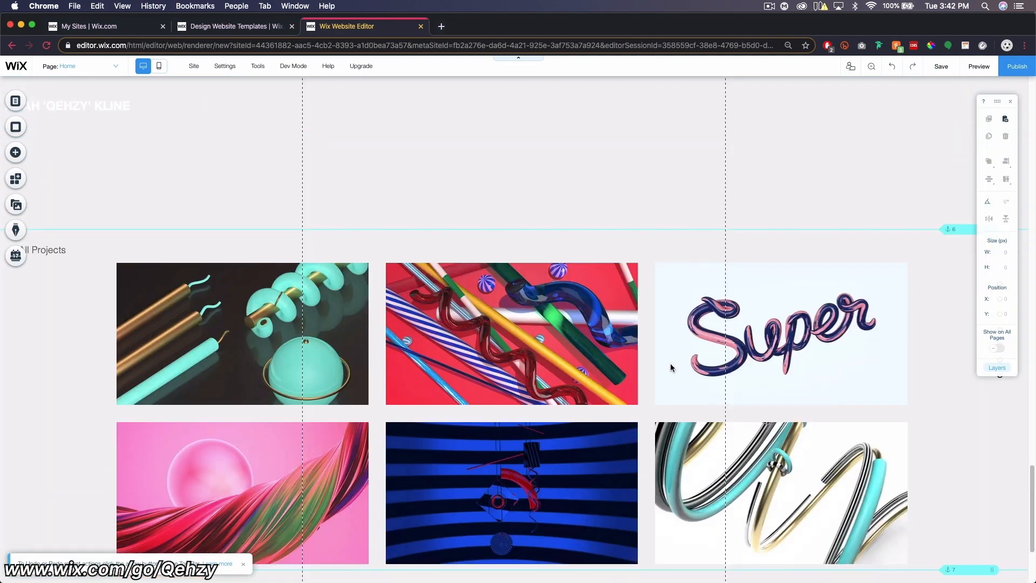
# Delete anchors 5, 6 and 7 from the home page
pyautogui.scroll(-5, 616, 308)
pyautogui.scroll(20, 617, 309)
pyautogui.scroll(-4, 616, 308)
pyautogui.scroll(-3, 615, 311)
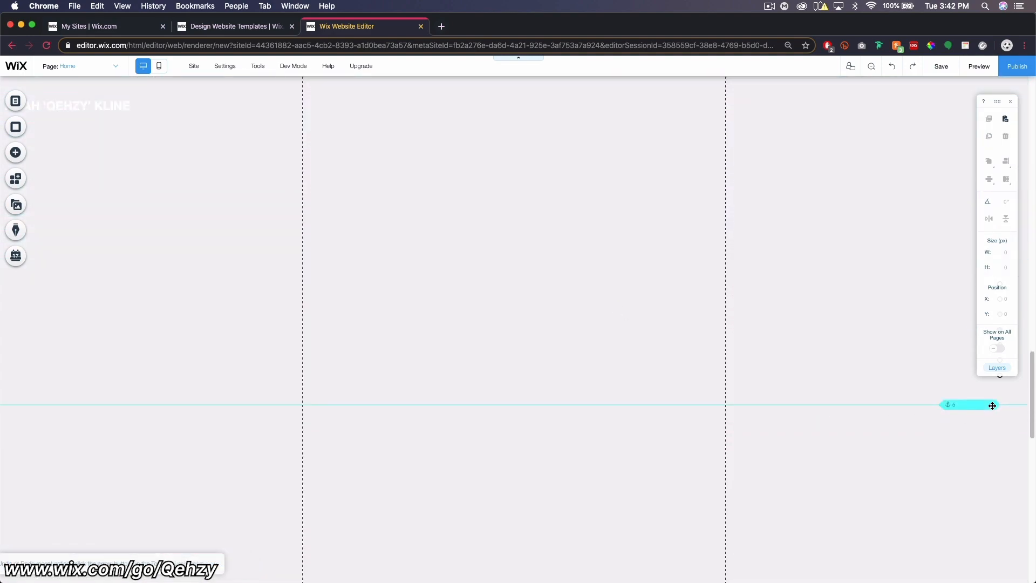
pyautogui.rightClick(993, 406)
pyautogui.click(925, 395)
pyautogui.scroll(5, 852, 351)
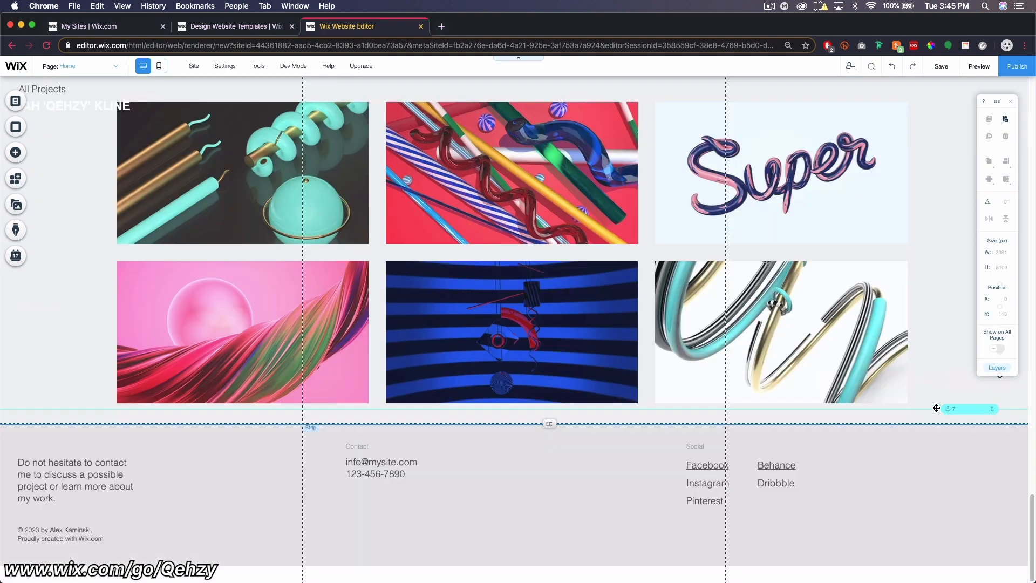
pyautogui.rightClick(970, 408)
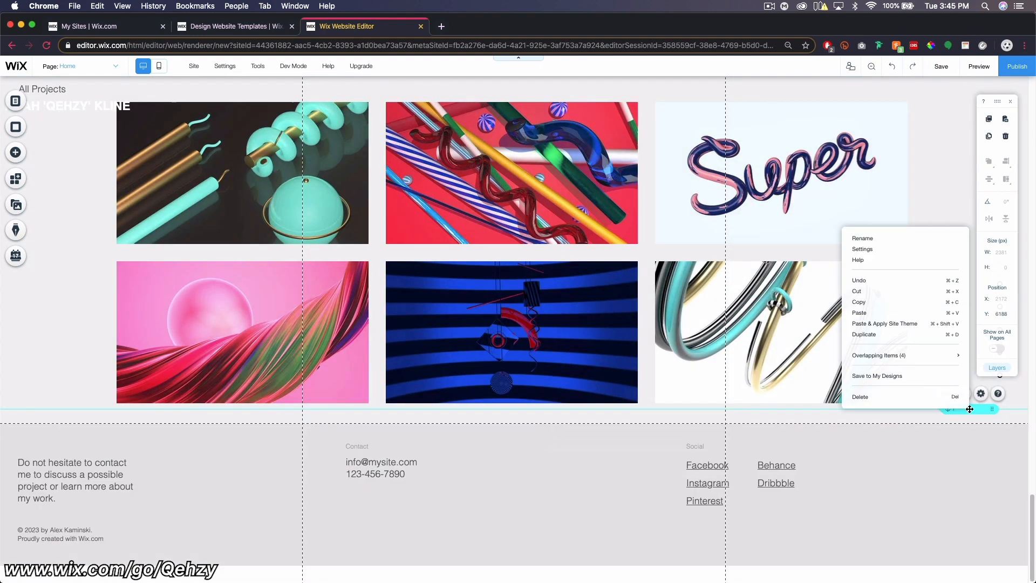
pyautogui.click(906, 397)
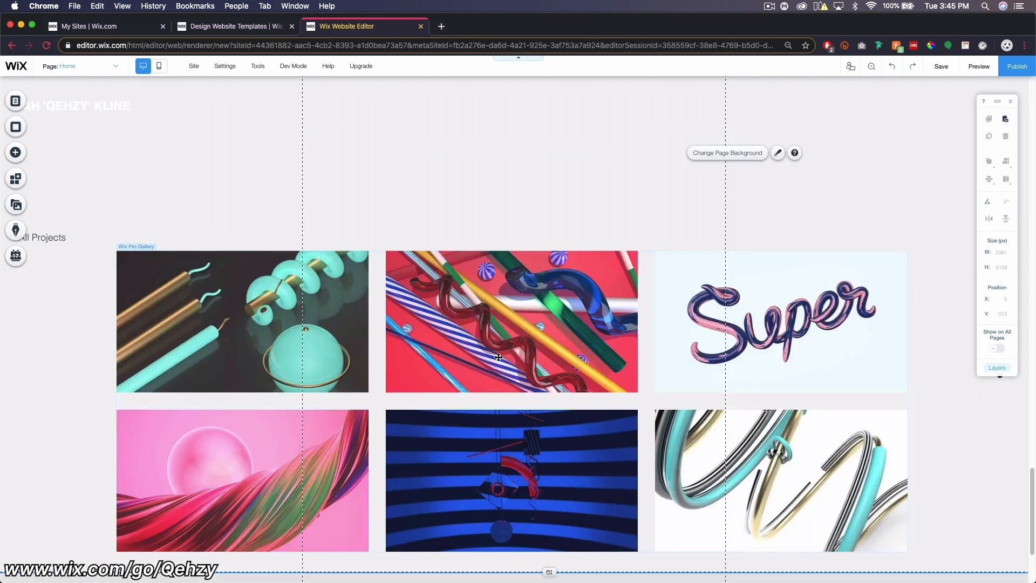
# Move the All Projects title and gallery up to directly below the Super strip, at about Y 3239
pyautogui.click(226, 236)
pyautogui.scroll(4, 497, 458)
pyautogui.moveTo(497, 458); pyautogui.dragTo(513, 112)
pyautogui.scroll(5, 532, 442)
pyautogui.moveTo(532, 441); pyautogui.dragTo(513, 172)
pyautogui.scroll(6, 512, 171)
pyautogui.moveTo(513, 516); pyautogui.dragTo(489, 201)
pyautogui.scroll(5, 489, 200)
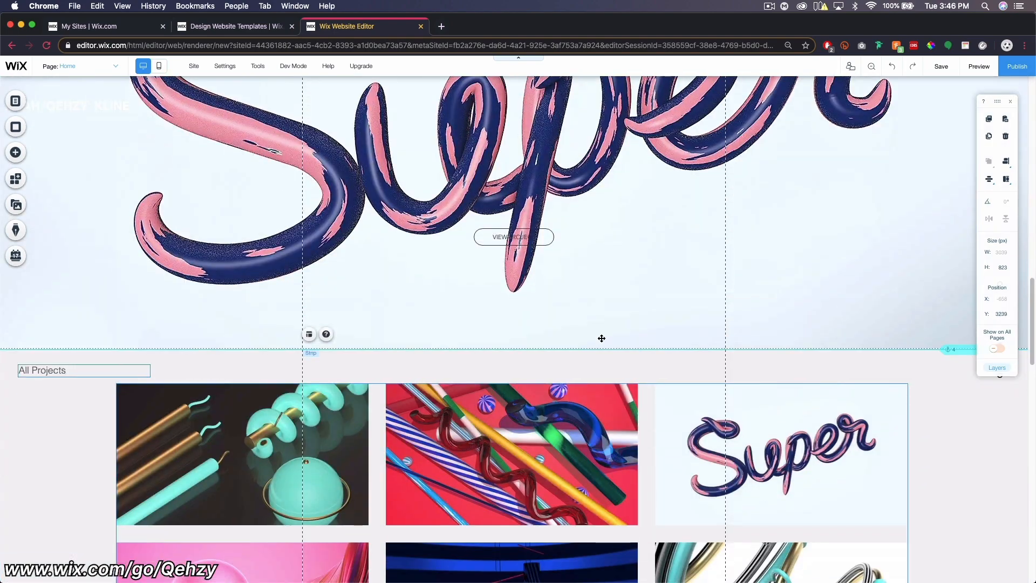
pyautogui.scroll(-1, 542, 412)
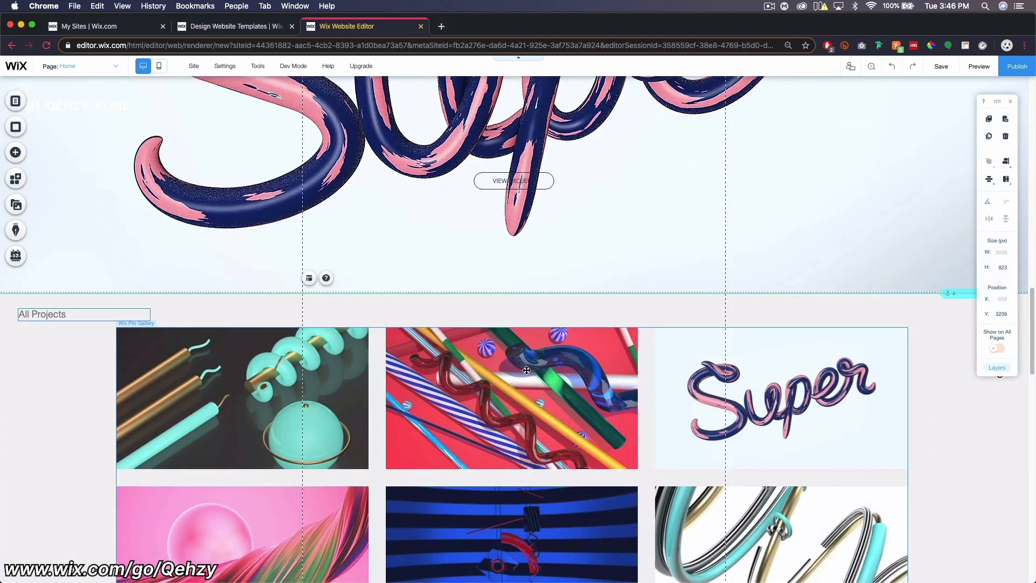
pyautogui.scroll(-1, 445, 340)
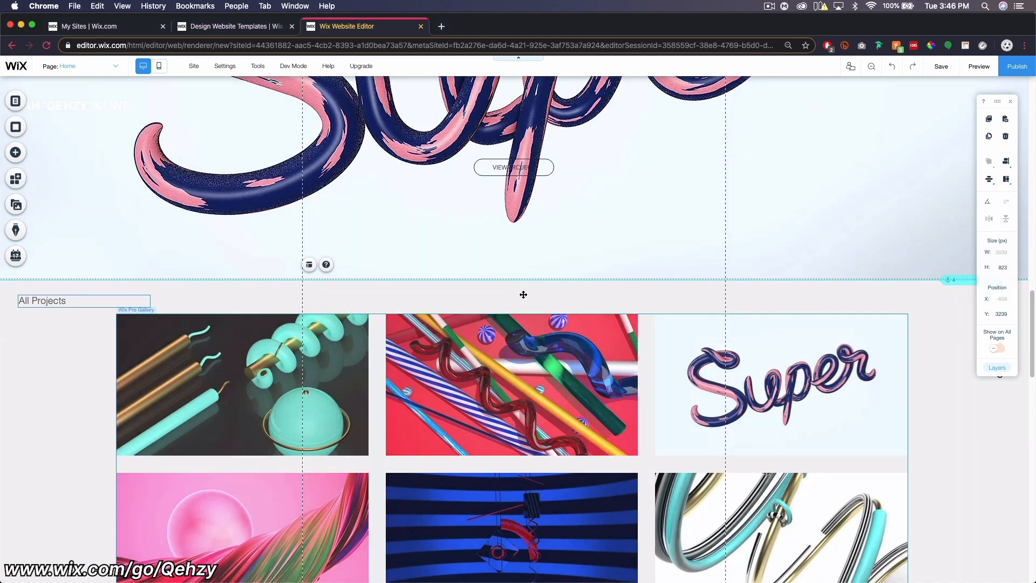
# Shorten the home page by raising the footer until it sits just below the All Projects gallery
pyautogui.scroll(-10, 519, 345)
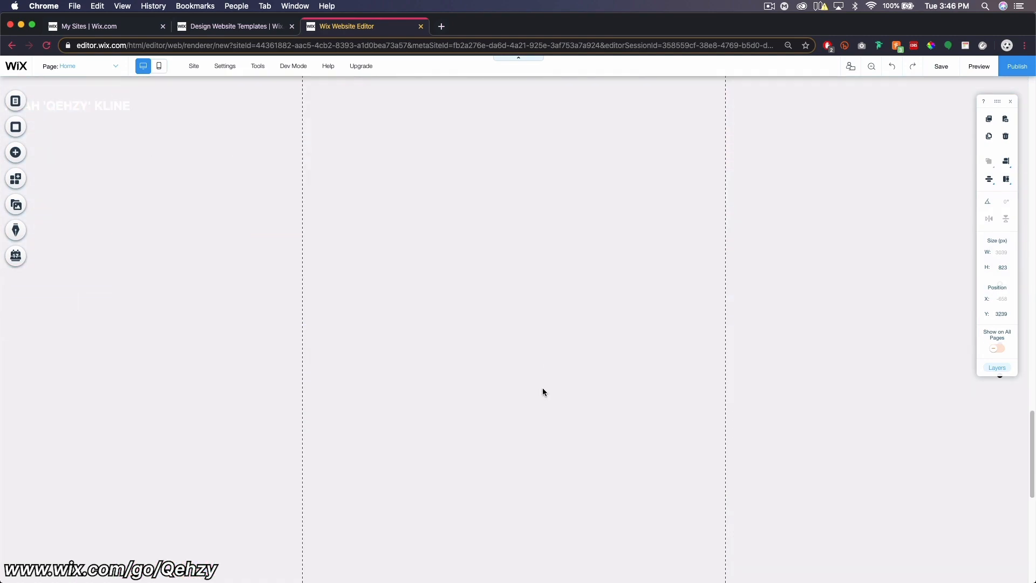
pyautogui.scroll(-3, 624, 393)
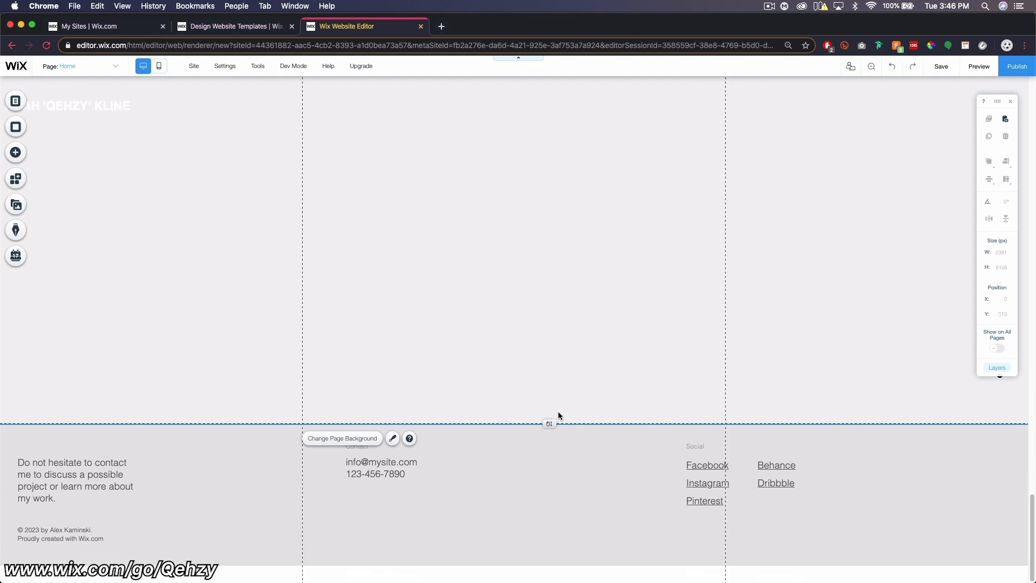
pyautogui.moveTo(552, 423); pyautogui.dragTo(549, 11)
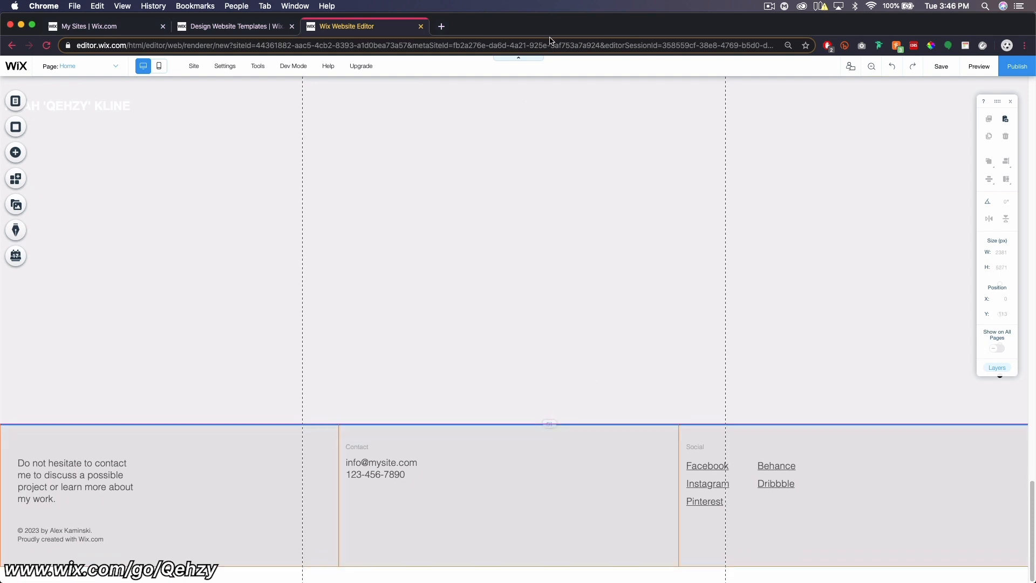
pyautogui.scroll(1, 544, 368)
pyautogui.moveTo(550, 495); pyautogui.dragTo(518, 56)
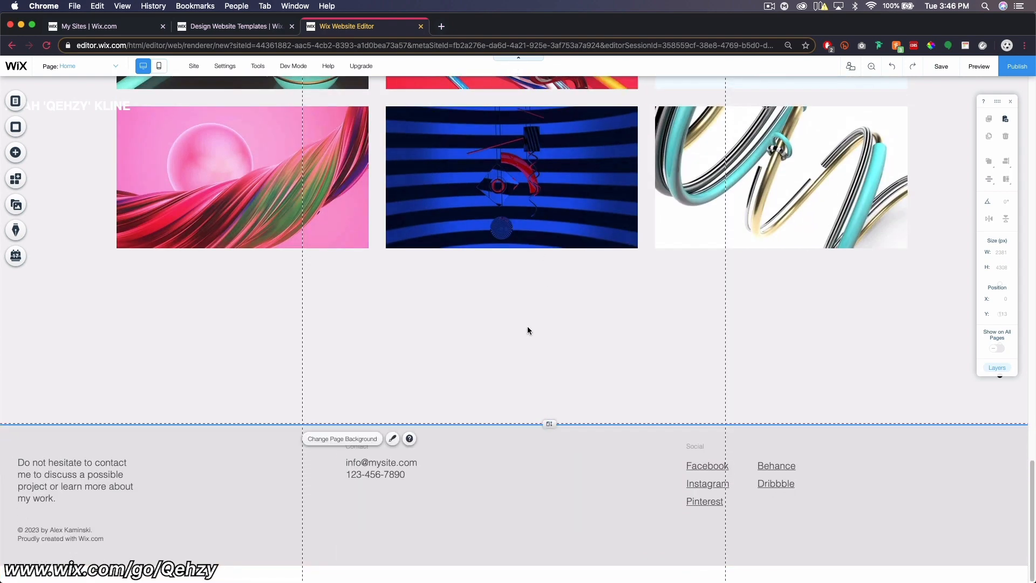
pyautogui.scroll(1, 528, 331)
pyautogui.moveTo(549, 480); pyautogui.dragTo(542, 359)
# Review the shortened home page layout, from the top strip down through the All Projects gallery to the footer
pyautogui.scroll(5, 541, 358)
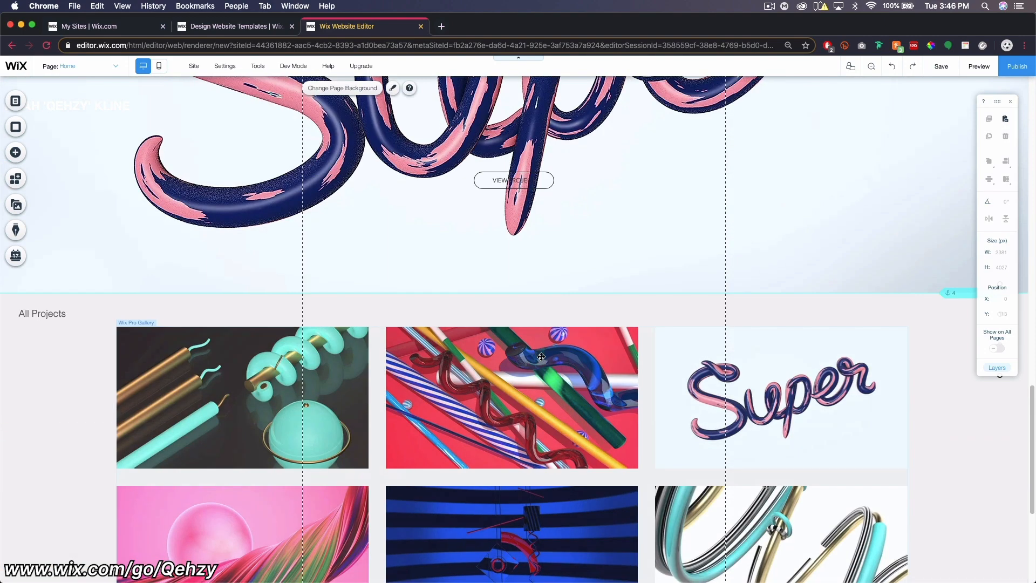
pyautogui.scroll(-3, 541, 356)
pyautogui.scroll(-3, 580, 429)
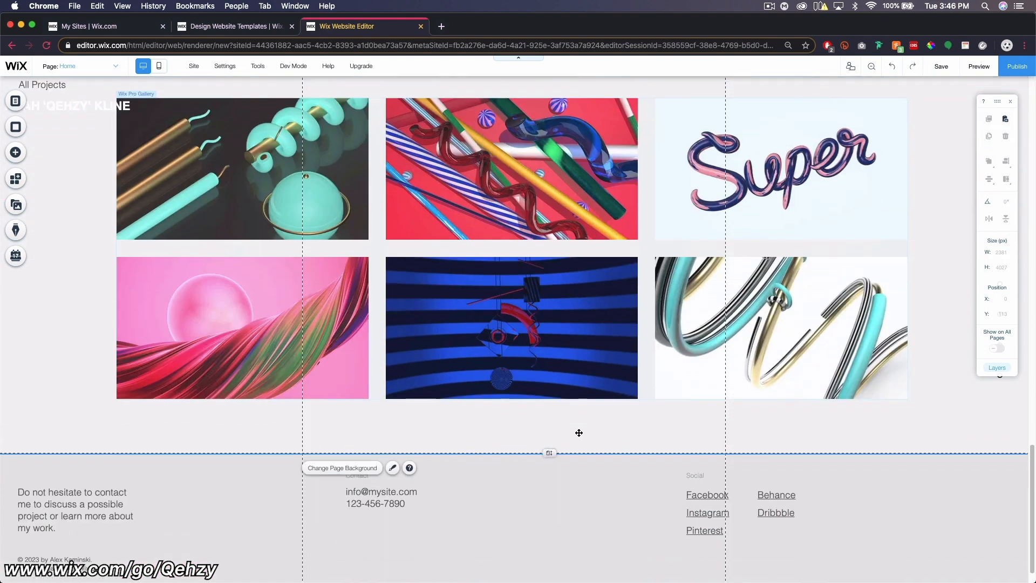
pyautogui.scroll(20, 474, 351)
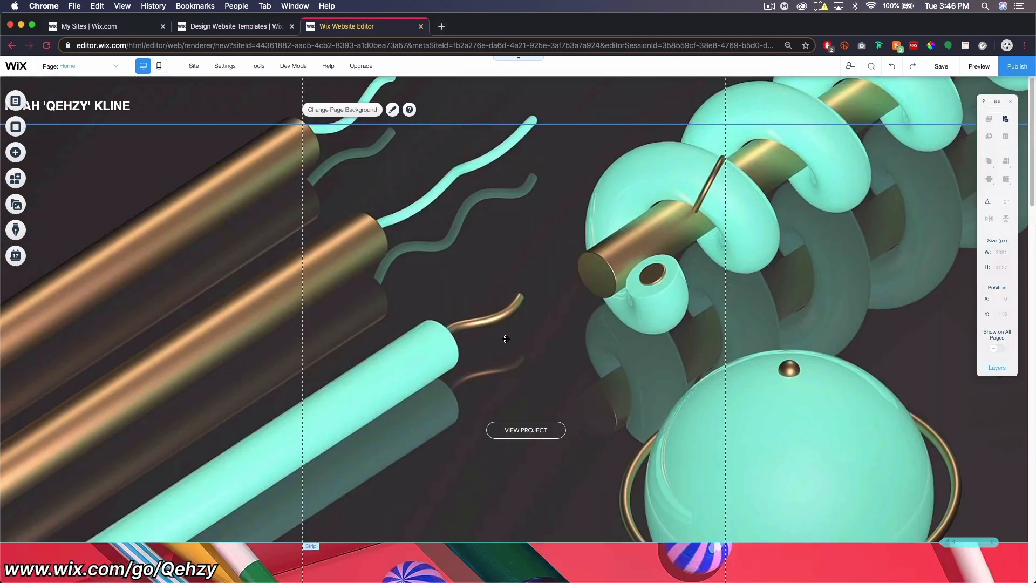
pyautogui.scroll(-15, 506, 339)
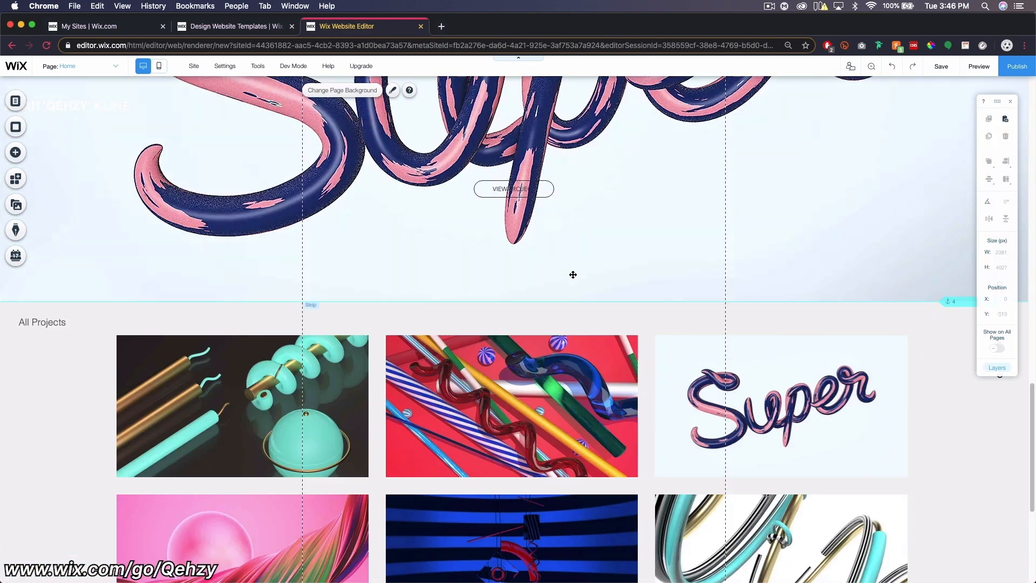
pyautogui.scroll(-5, 573, 274)
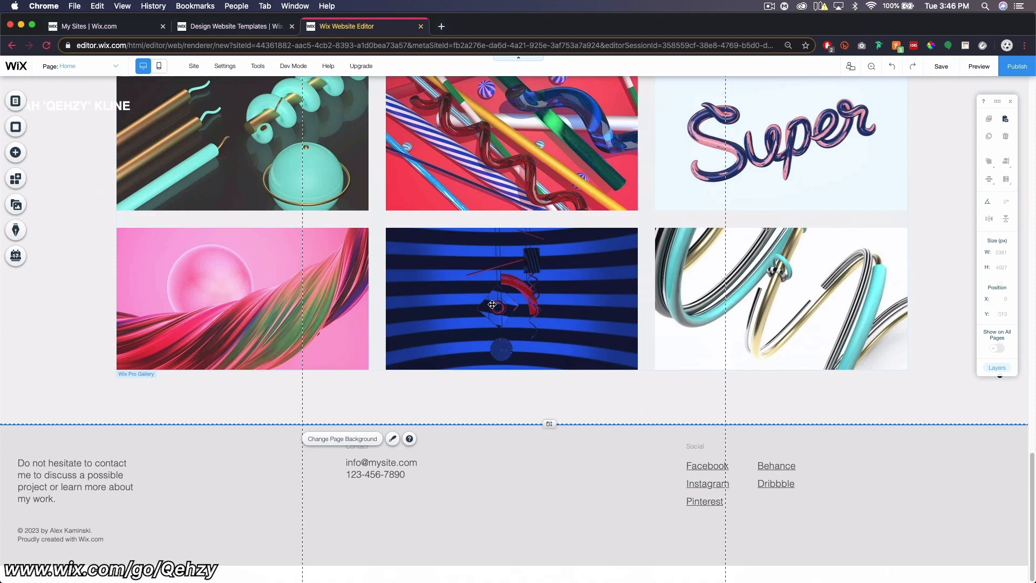
pyautogui.scroll(2, 478, 226)
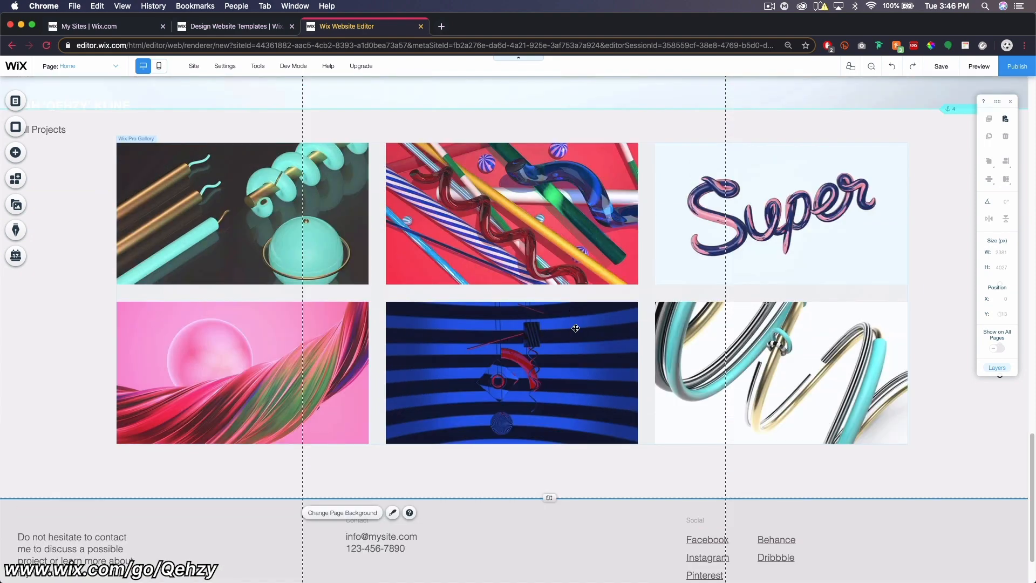
pyautogui.scroll(-2, 576, 329)
# Delete the View Project buttons from the candle, red glass tubes and Super strips on the home page
pyautogui.scroll(20, 503, 414)
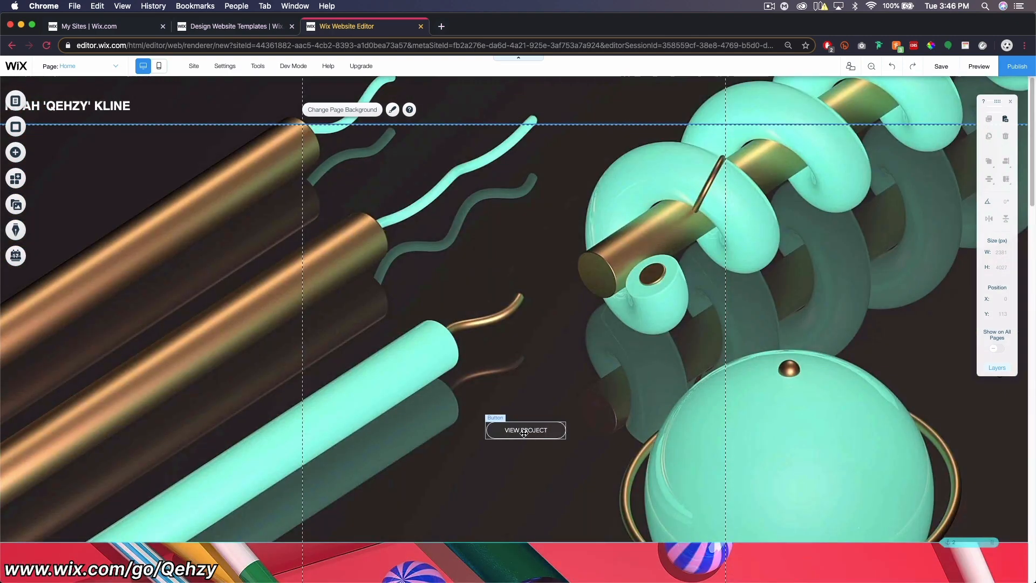
pyautogui.click(524, 431)
pyautogui.press('Delete')
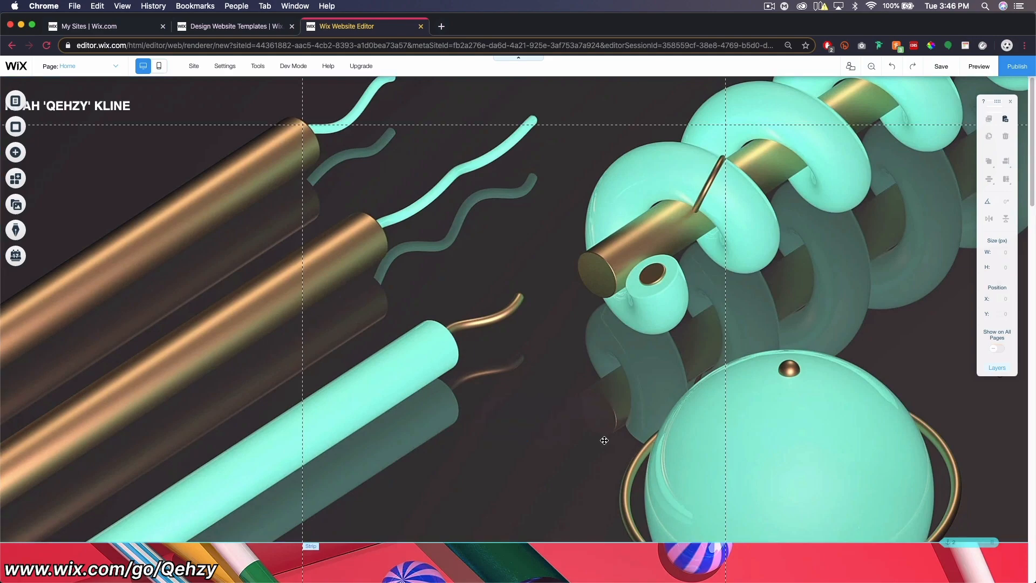
pyautogui.scroll(-10, 605, 441)
pyautogui.click(514, 351)
pyautogui.press('Delete')
pyautogui.scroll(-8, 579, 381)
pyautogui.click(531, 409)
pyautogui.press('Delete')
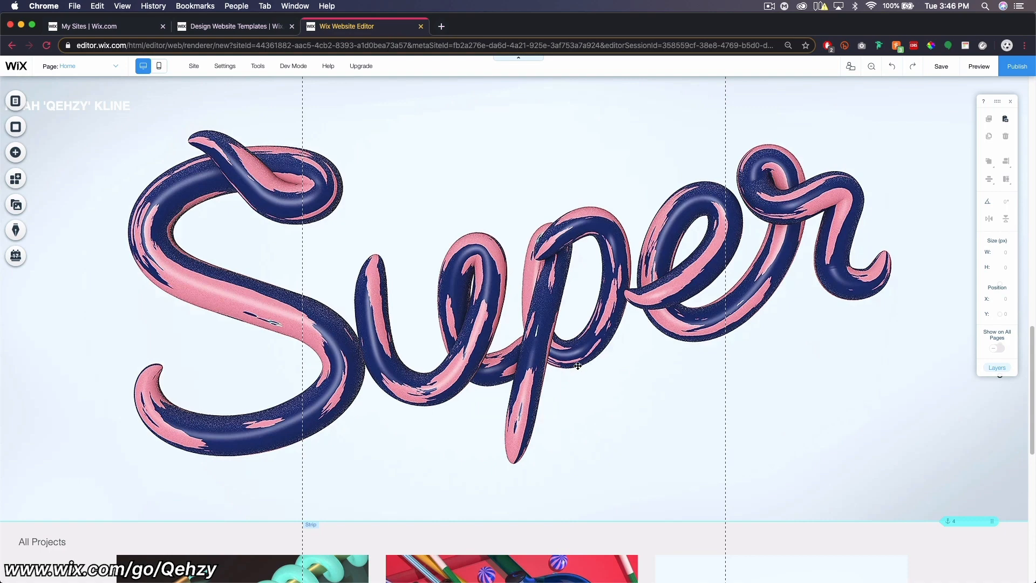
# Examine the three remaining full-width project strips on the home page, from the candle strip to the Super strip
pyautogui.scroll(15, 568, 357)
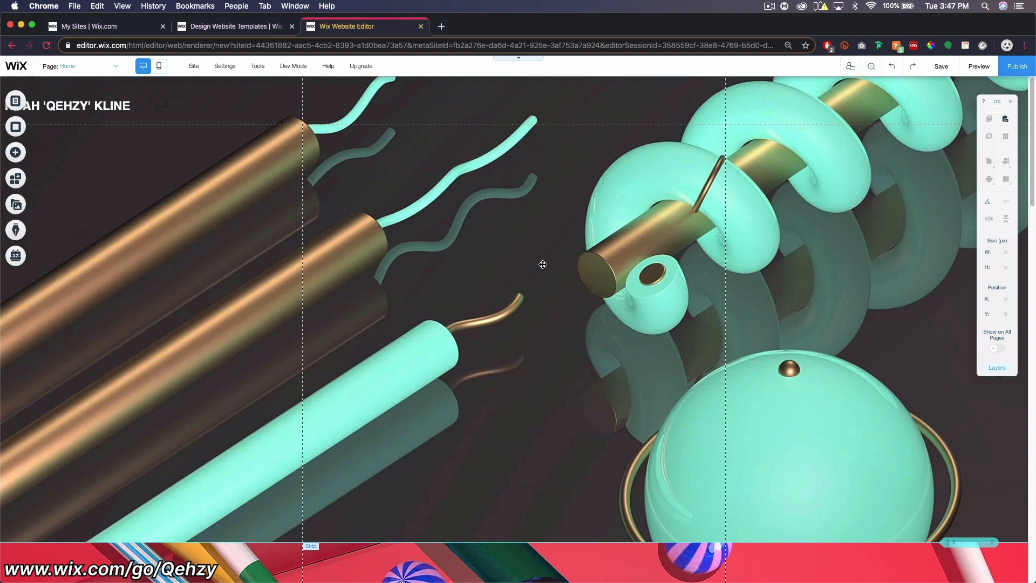
pyautogui.scroll(-5, 551, 260)
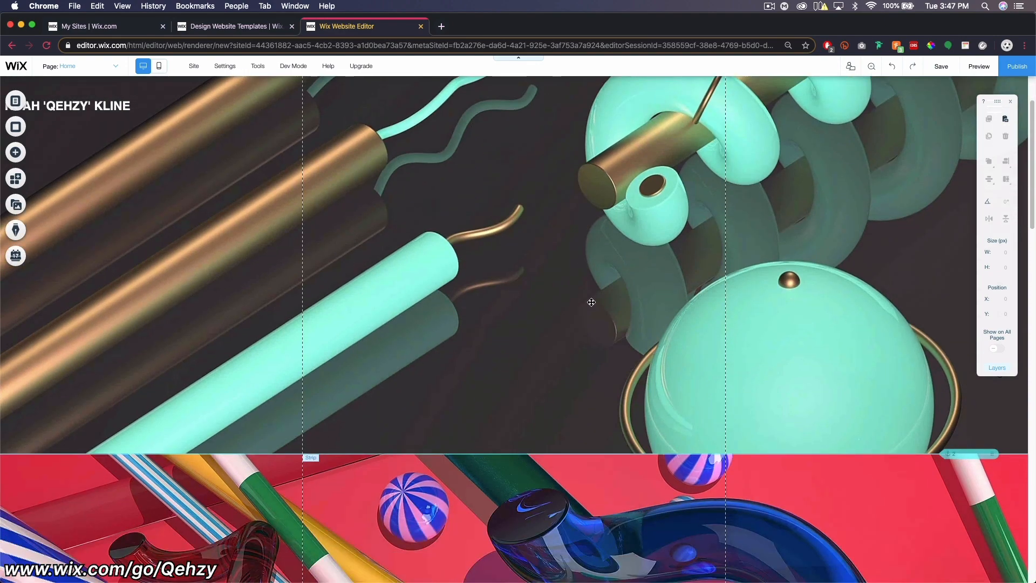
pyautogui.scroll(-8, 591, 306)
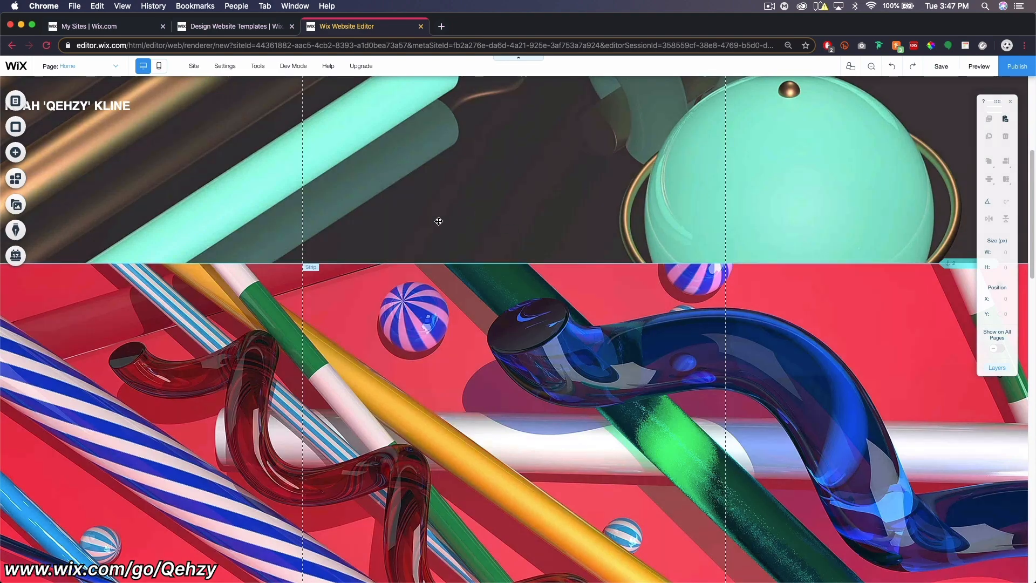
pyautogui.scroll(8, 439, 221)
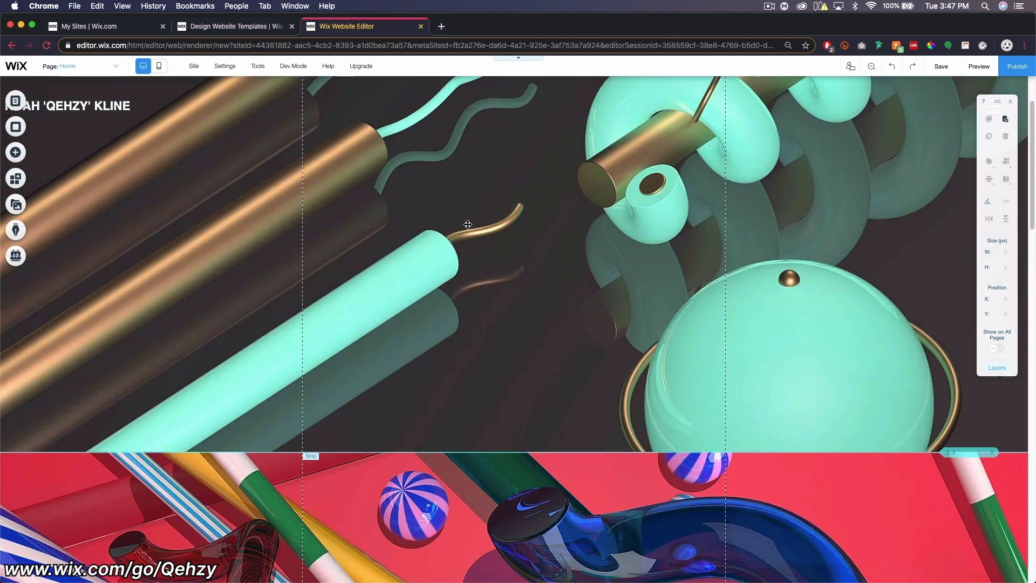
pyautogui.scroll(-1, 468, 224)
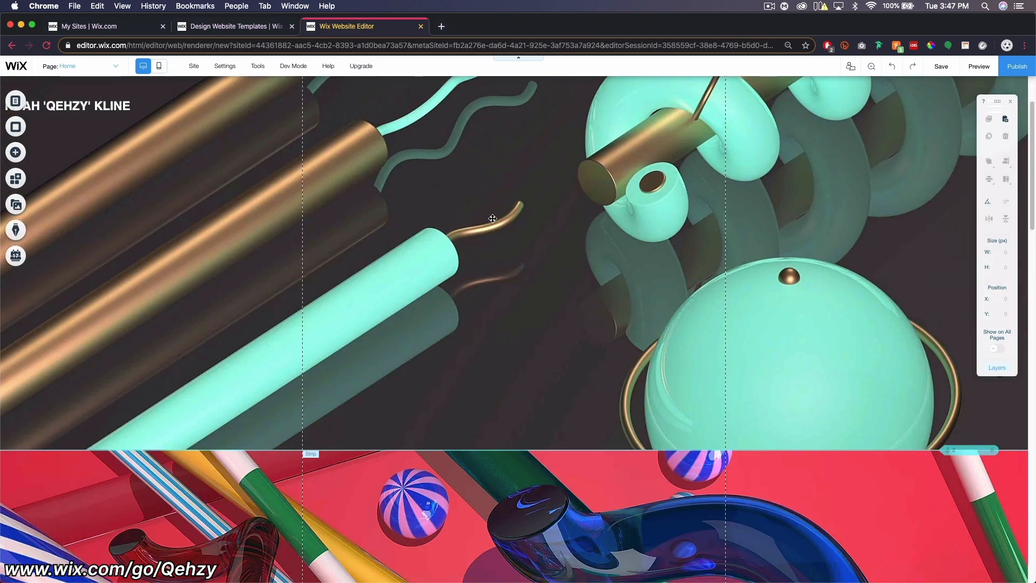
pyautogui.scroll(4, 482, 233)
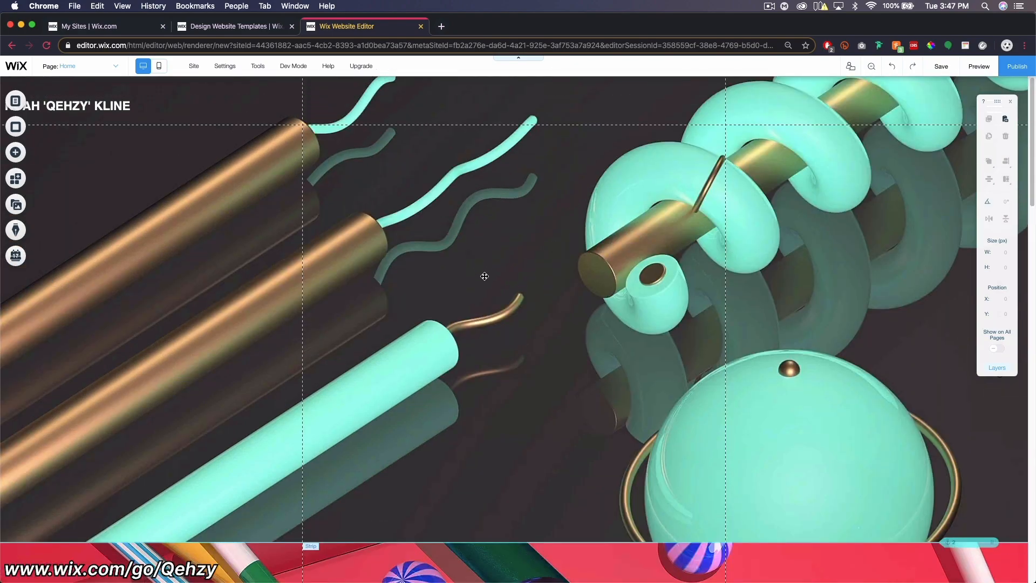
pyautogui.scroll(-10, 484, 273)
pyautogui.scroll(-10, 537, 178)
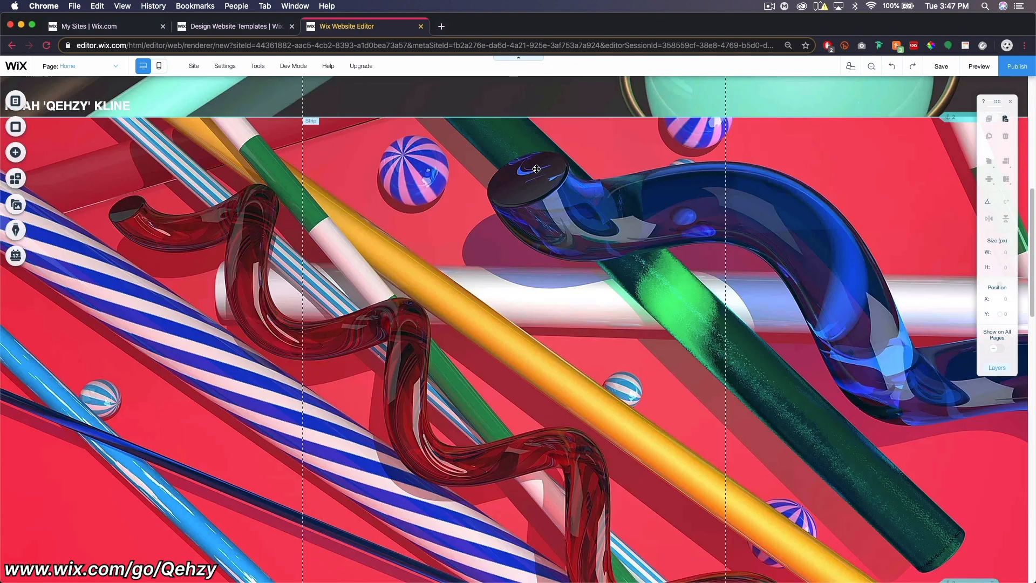
pyautogui.scroll(-18, 463, 222)
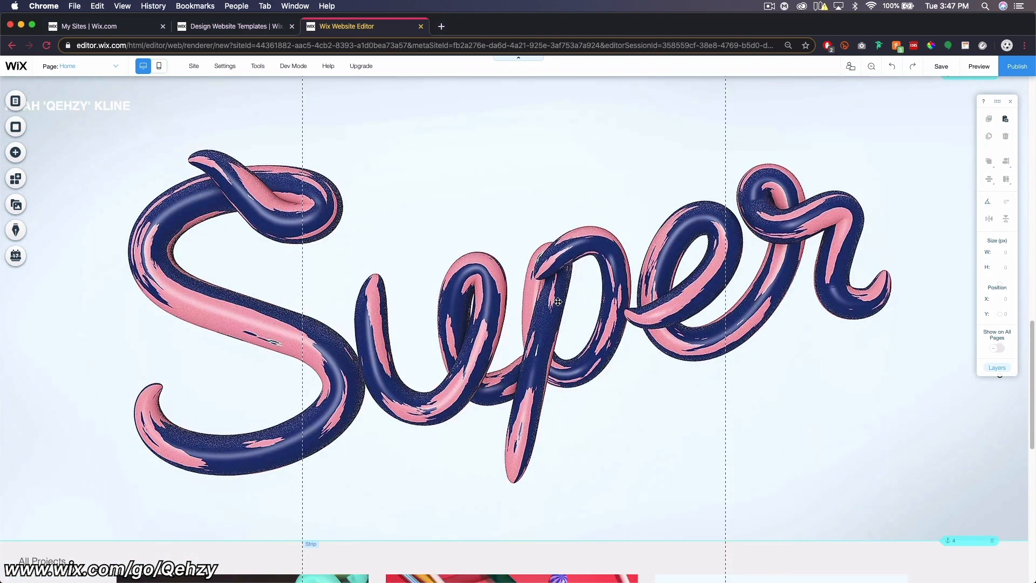
# Open the image background chooser for the top candle strip and upload 1.png from the Thumbnails folder
pyautogui.scroll(20, 558, 301)
pyautogui.click(479, 273)
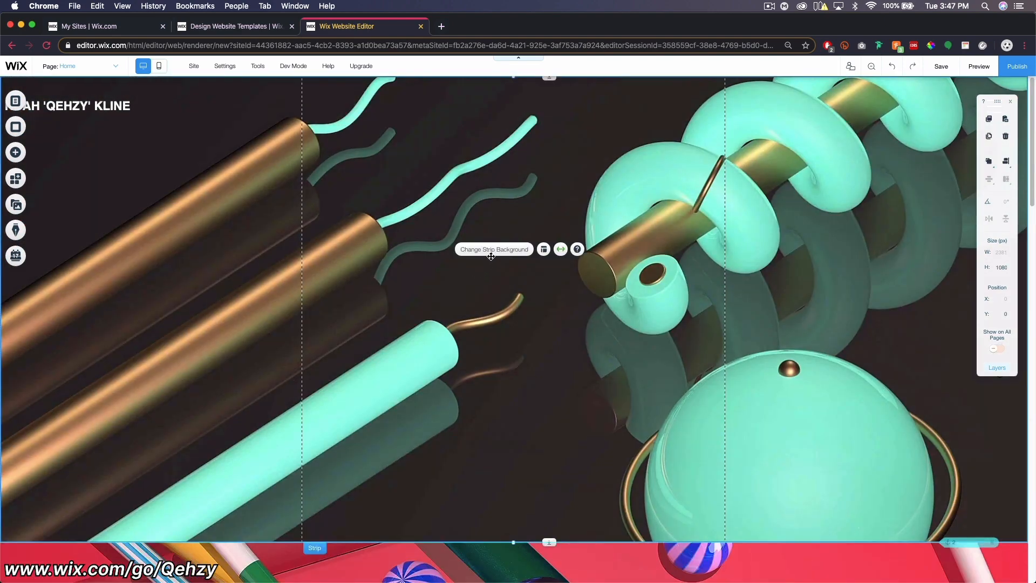
pyautogui.click(489, 253)
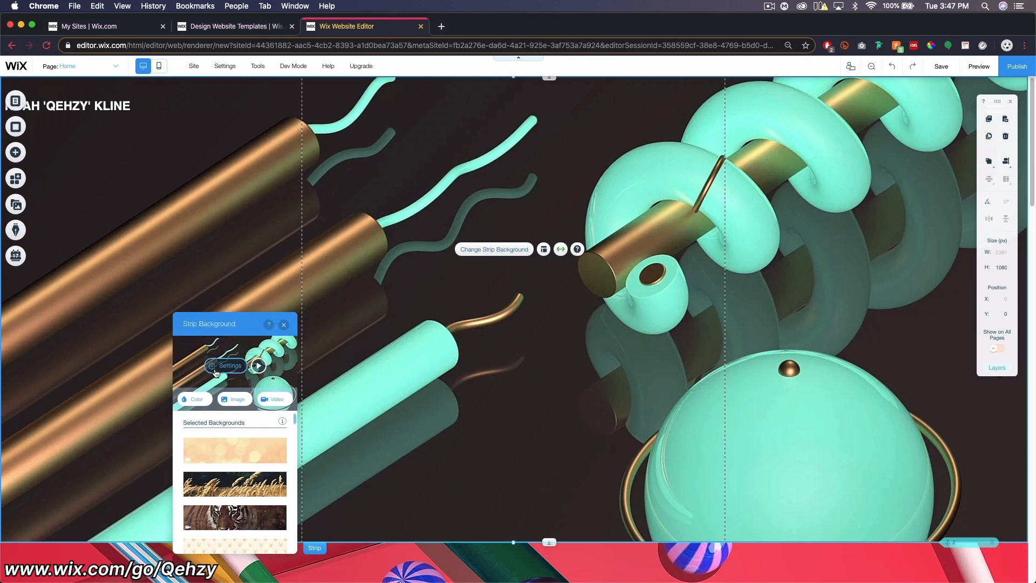
pyautogui.click(235, 402)
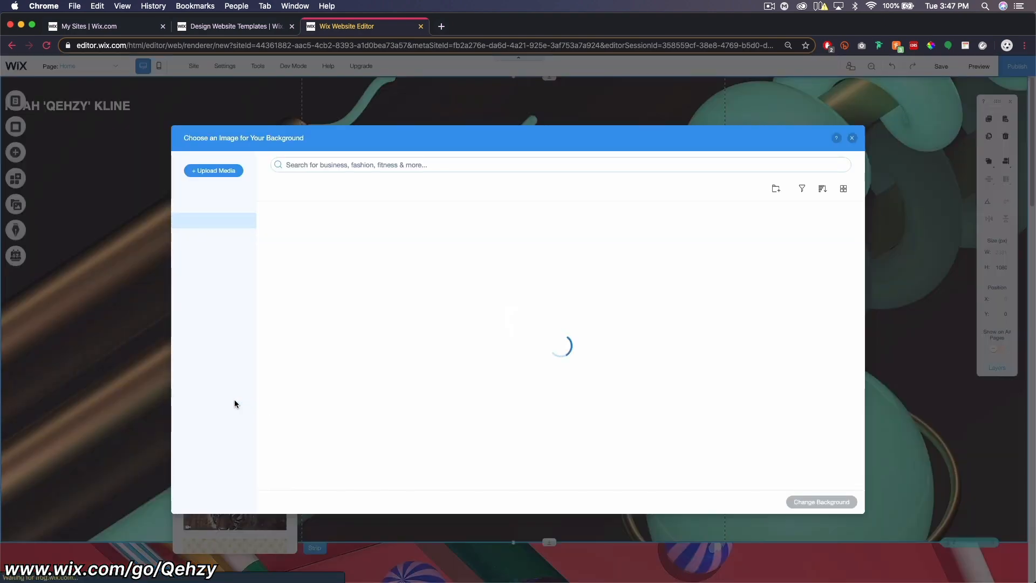
pyautogui.click(214, 171)
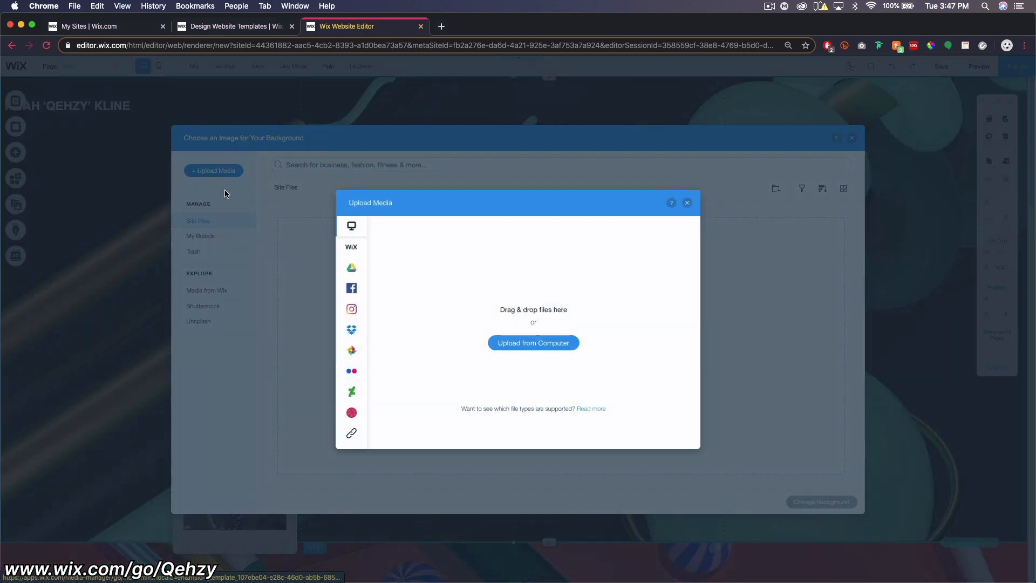
pyautogui.click(535, 346)
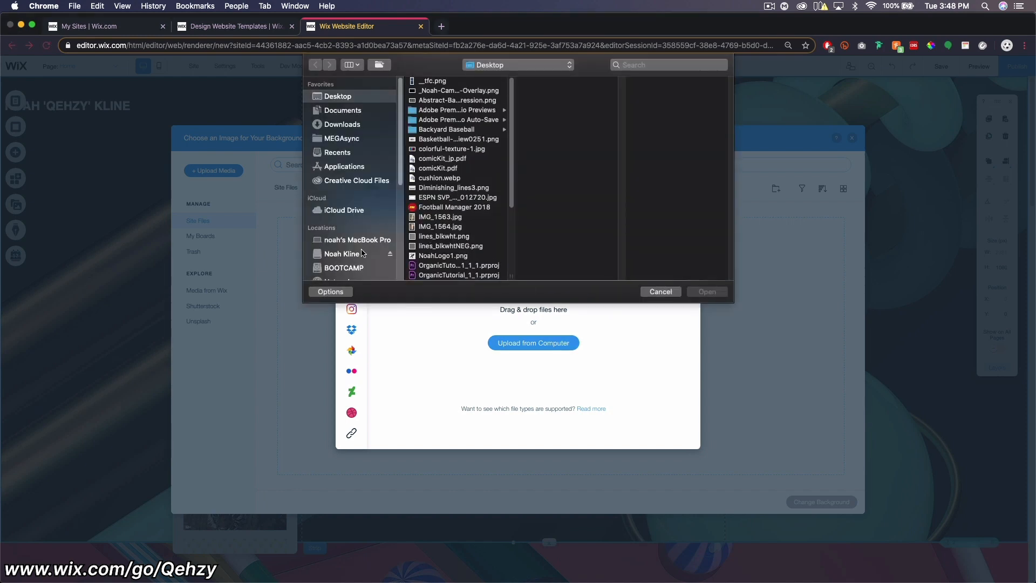
pyautogui.click(363, 253)
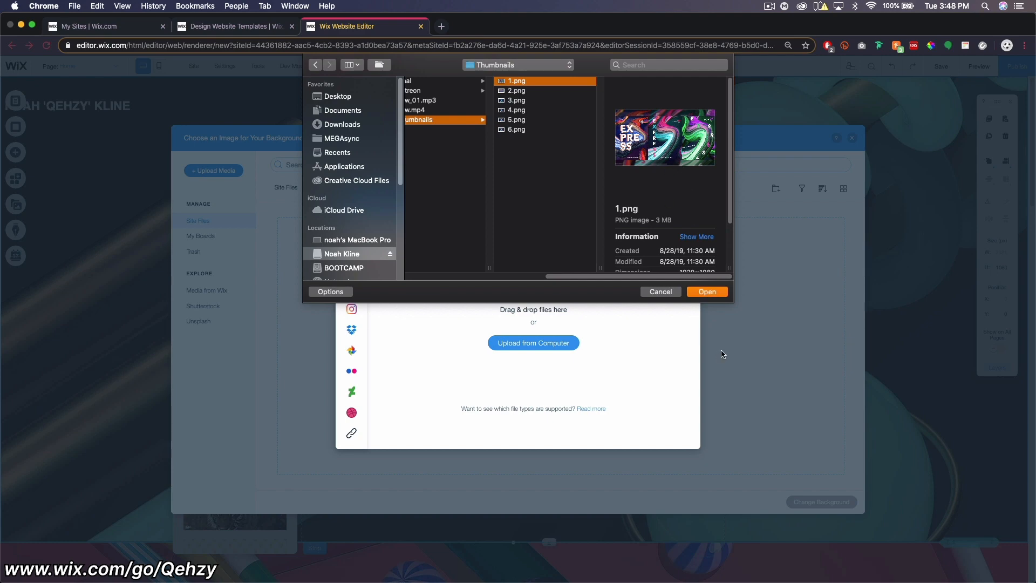
pyautogui.click(712, 296)
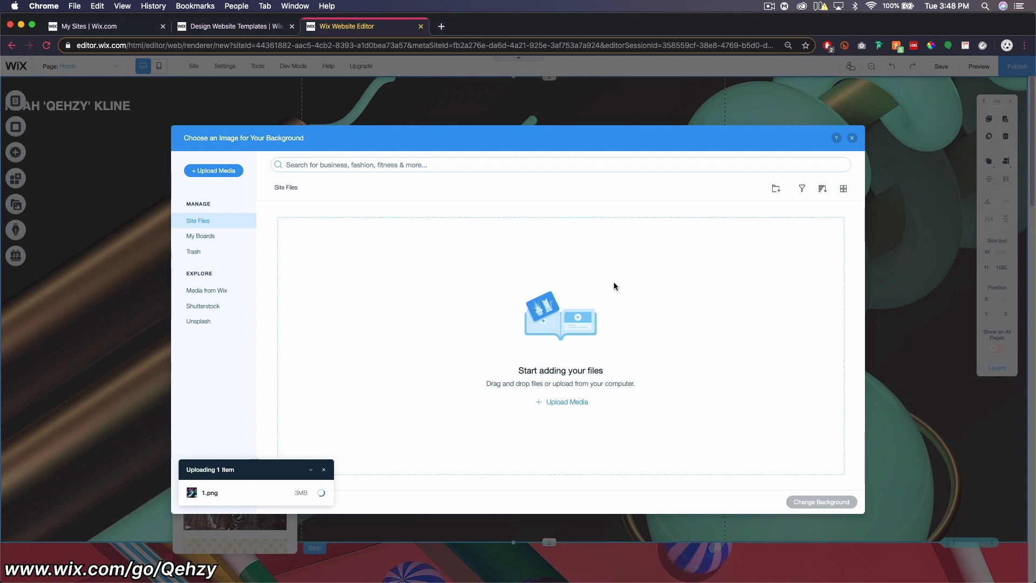
# Upload _Thumbnail.png from the _FINAL folder to the site files
pyautogui.click(465, 459)
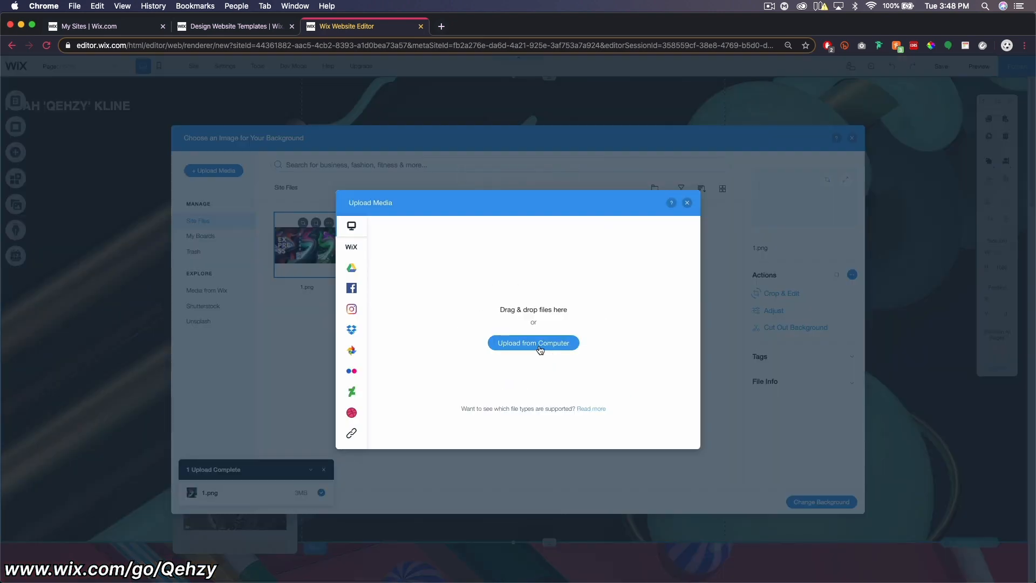
pyautogui.click(534, 343)
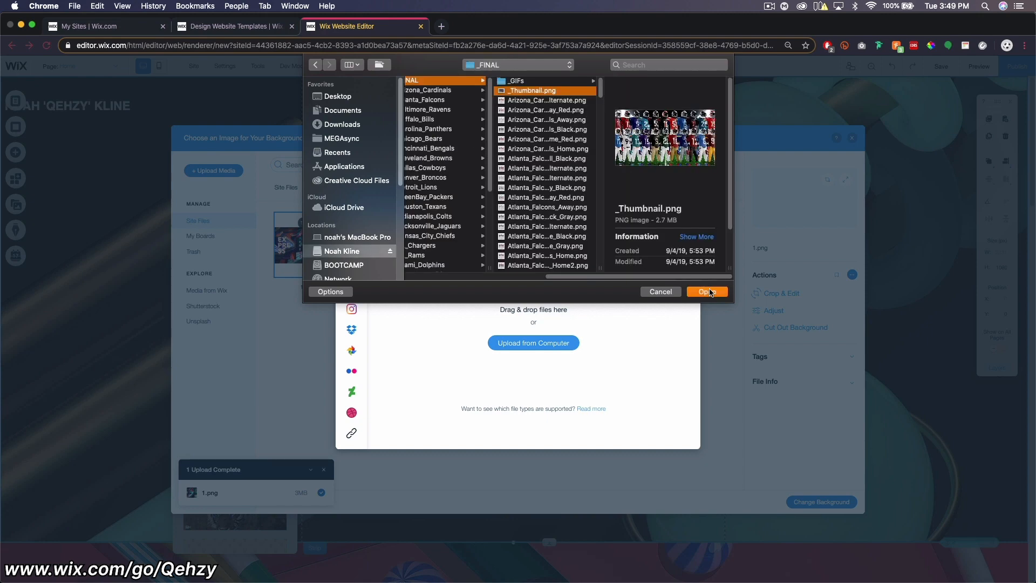
pyautogui.click(707, 292)
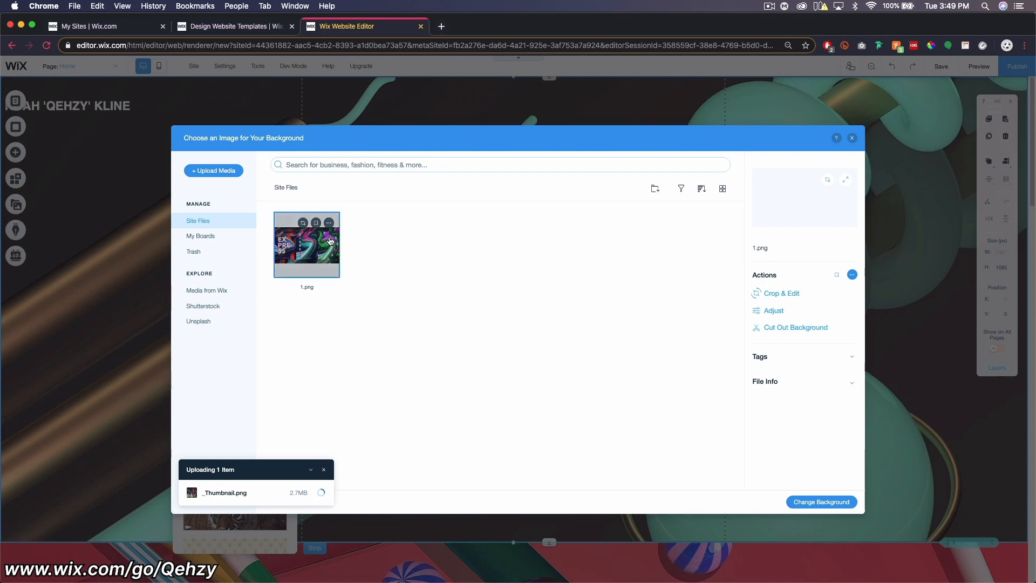
# Upload Screen Shot 2020-03-02 at 10.31.35 AM from the Desktop, and apply 1.png as the top strip's background
pyautogui.click(214, 171)
pyautogui.click(554, 348)
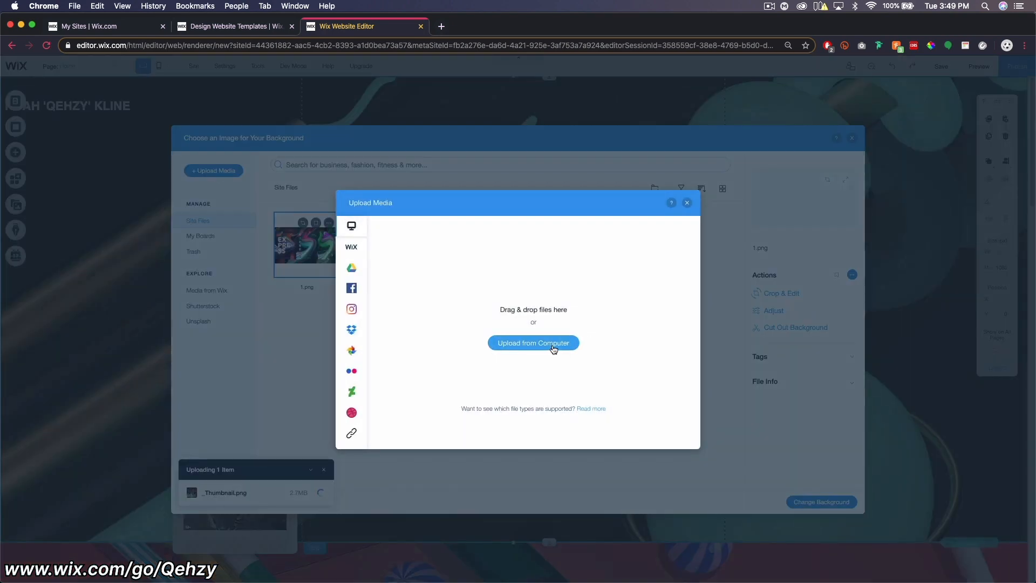
pyautogui.click(337, 96)
pyautogui.scroll(-5, 443, 189)
pyautogui.click(439, 217)
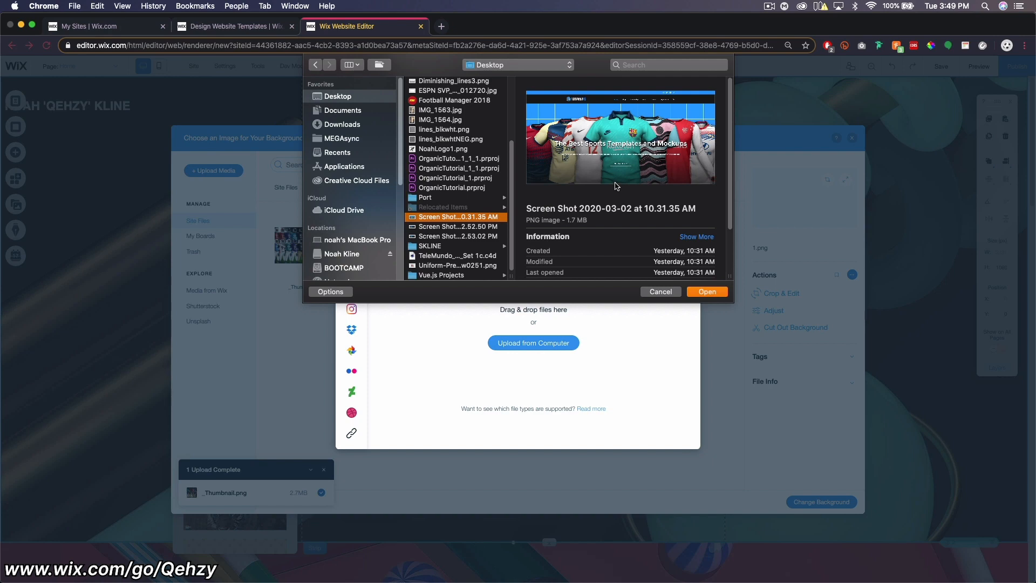
pyautogui.click(705, 293)
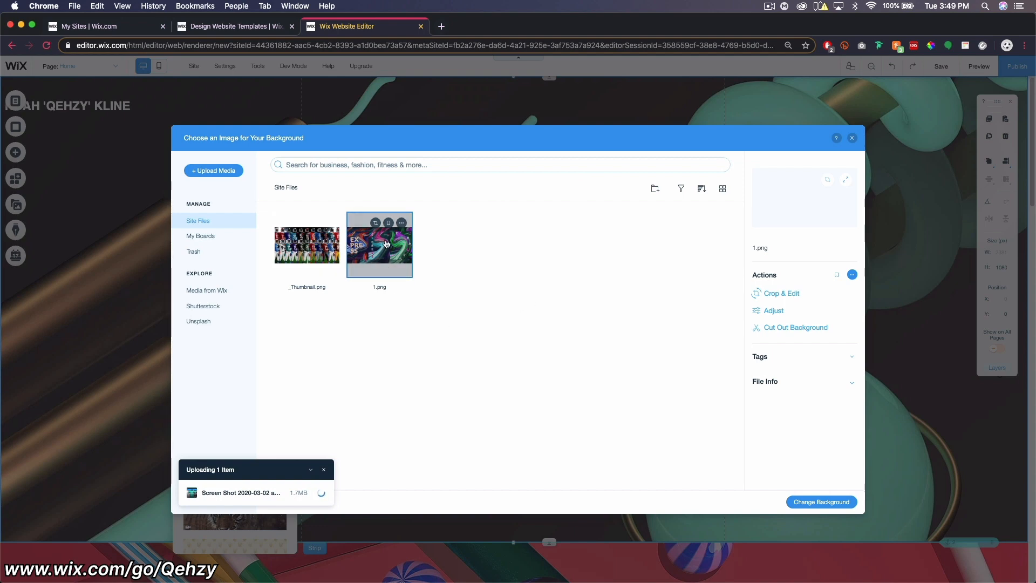
pyautogui.click(828, 503)
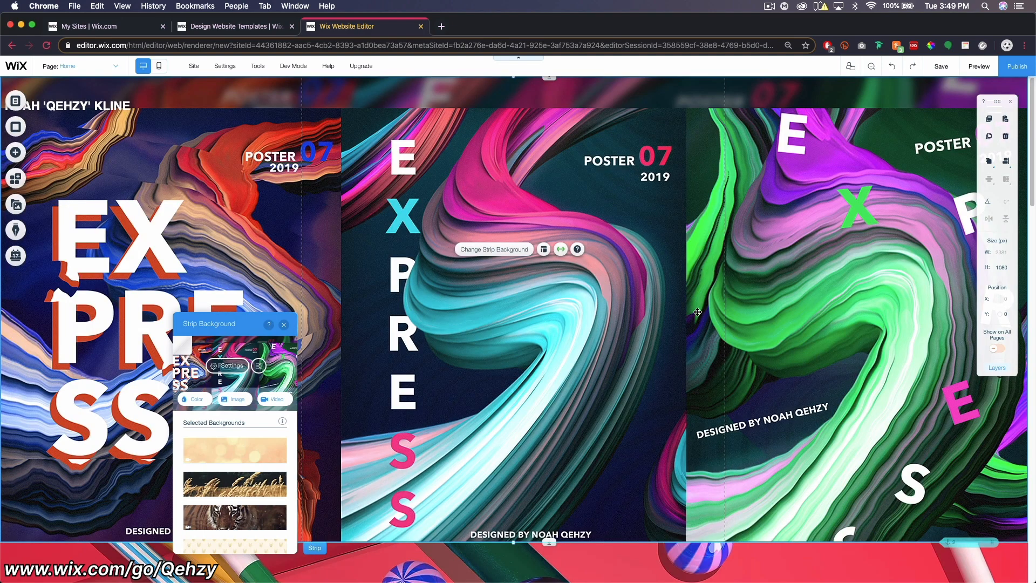
# Preview the site and examine how the poster strip scrolls into the red and Super strips, returning to the editor
pyautogui.click(284, 325)
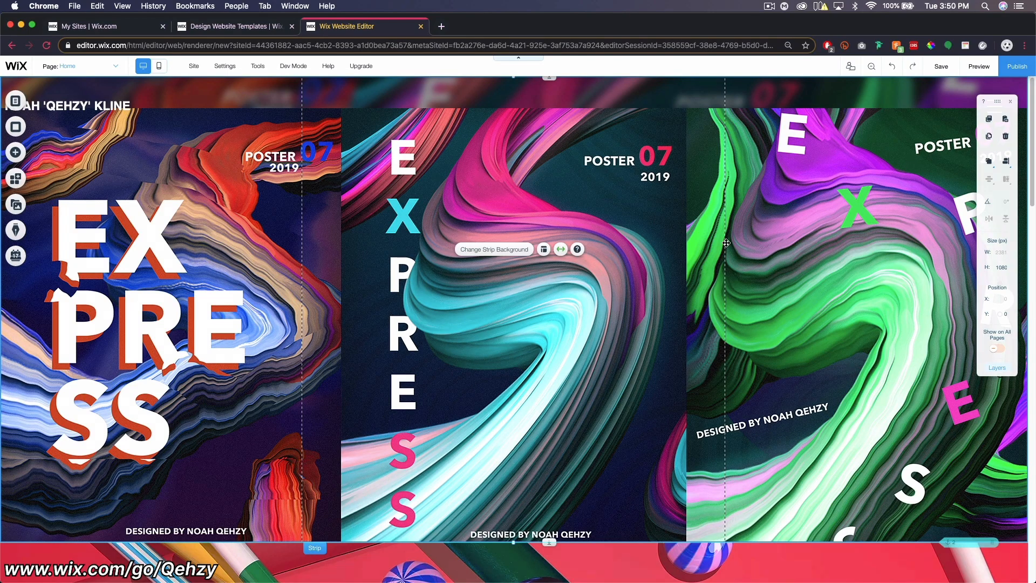
pyautogui.scroll(-10, 730, 243)
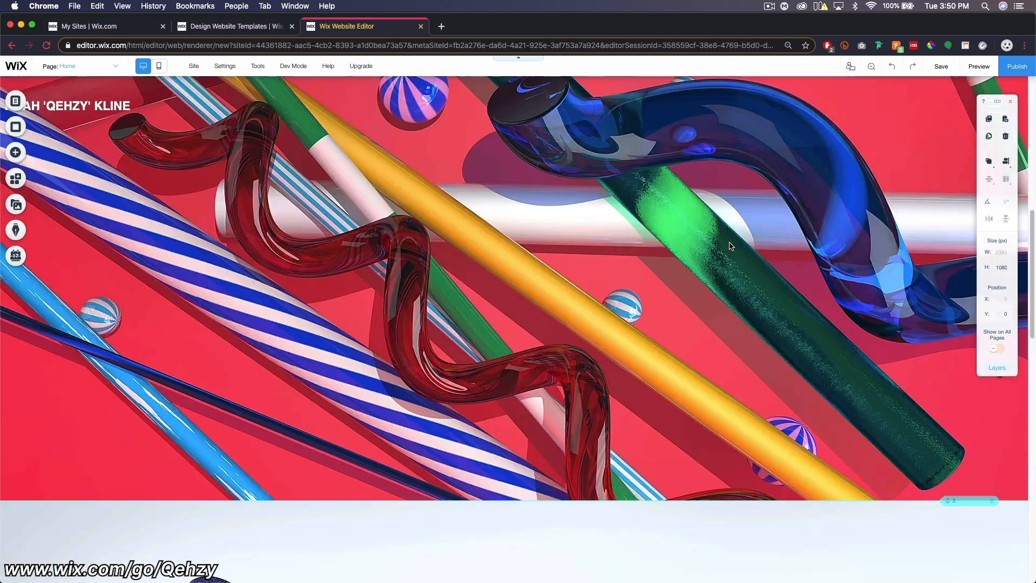
pyautogui.scroll(10, 734, 241)
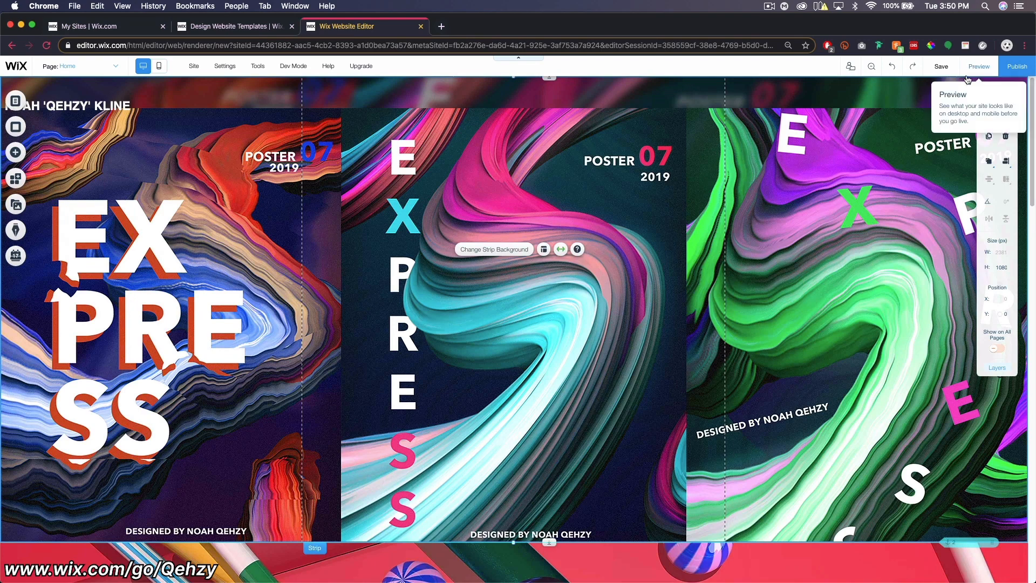
pyautogui.click(971, 76)
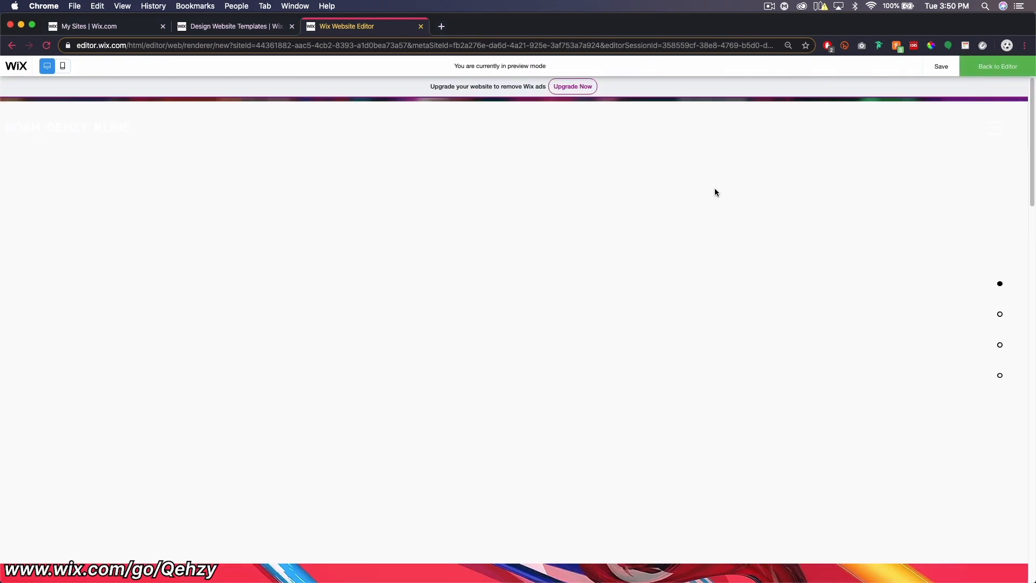
pyautogui.scroll(-5, 723, 218)
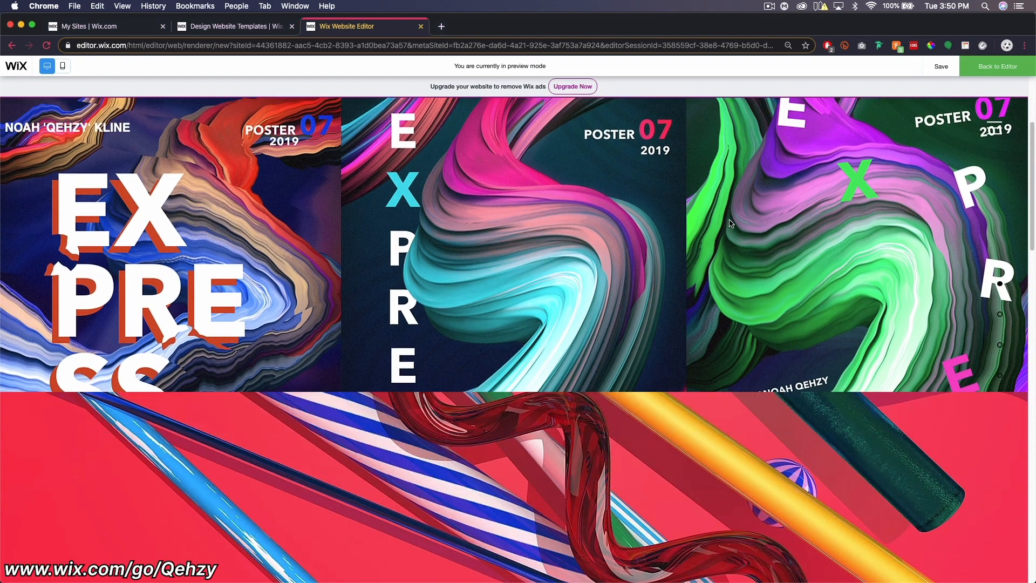
pyautogui.scroll(-6, 729, 223)
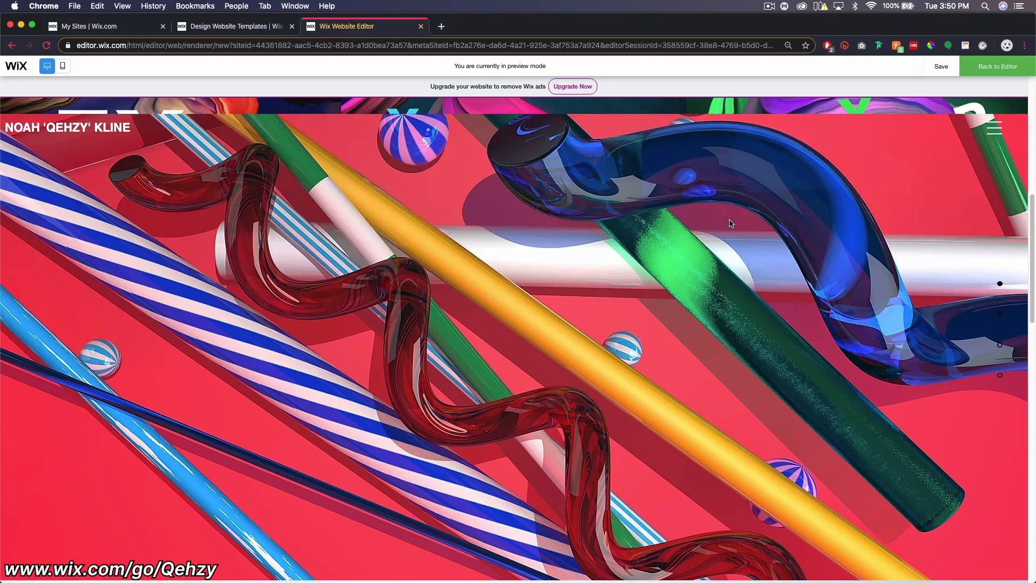
pyautogui.scroll(-8, 730, 223)
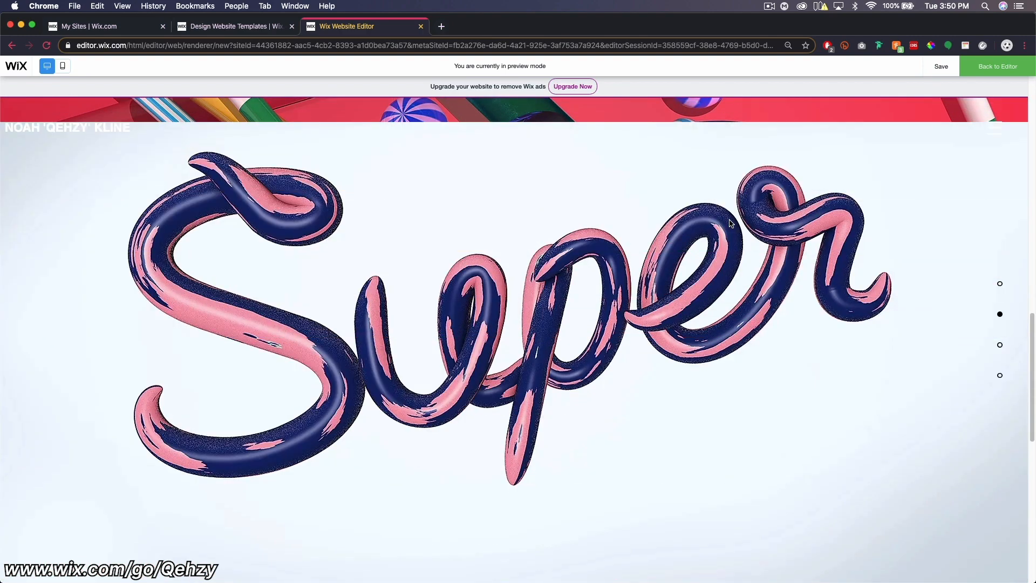
pyautogui.scroll(5, 731, 223)
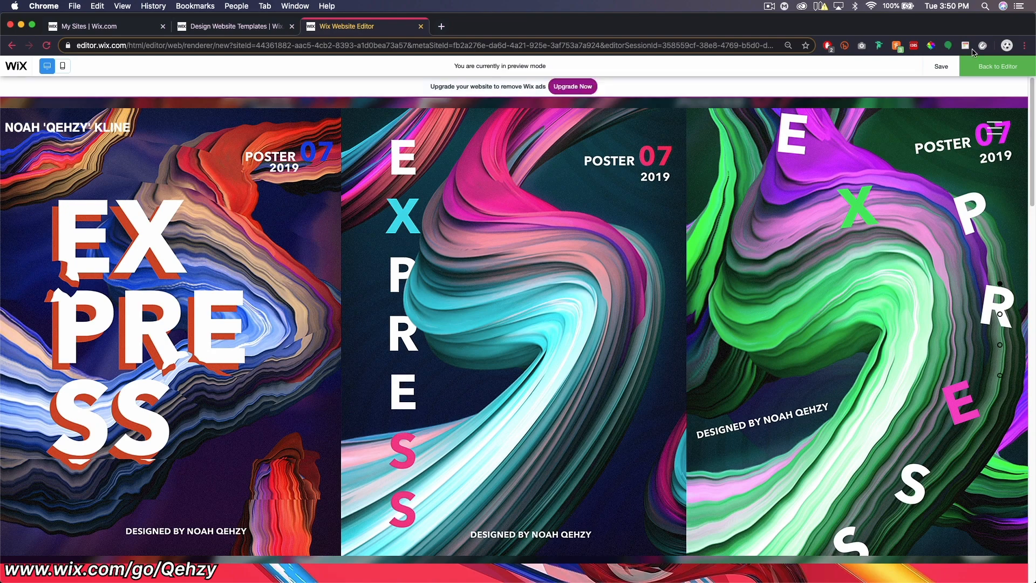
pyautogui.click(998, 65)
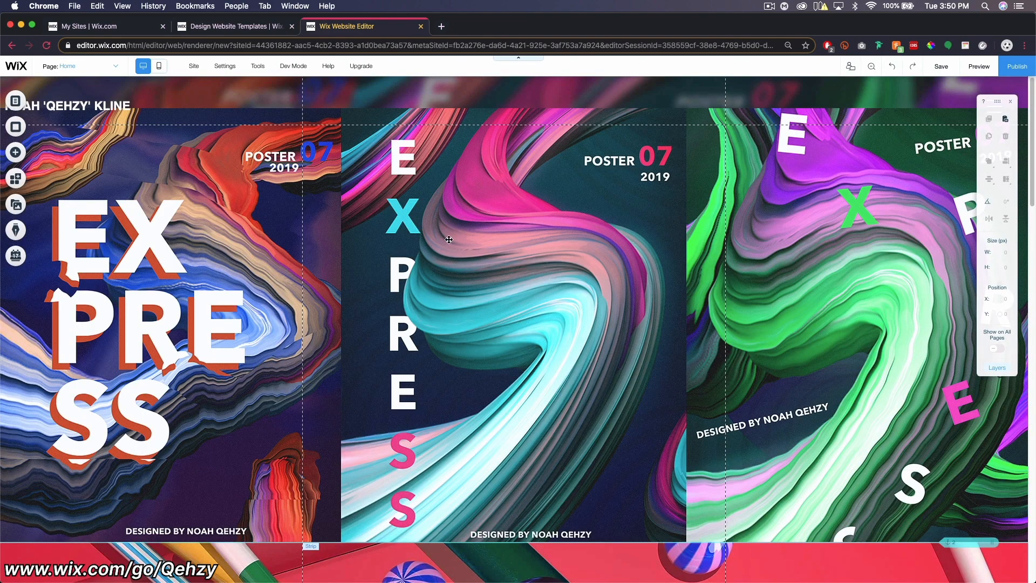
# Set the scroll effect of the top strip's background image to Reveal
pyautogui.click(449, 239)
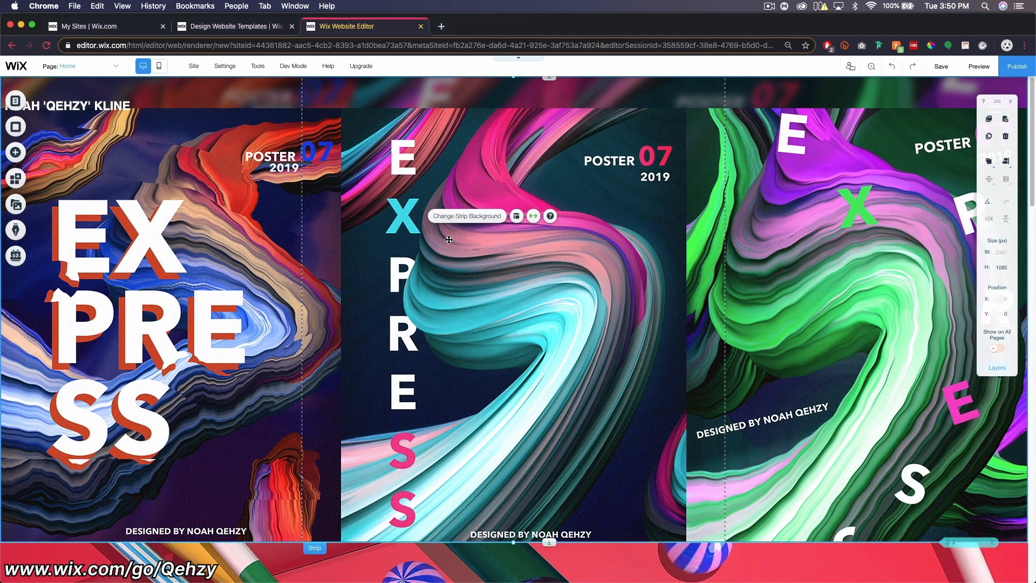
pyautogui.click(467, 216)
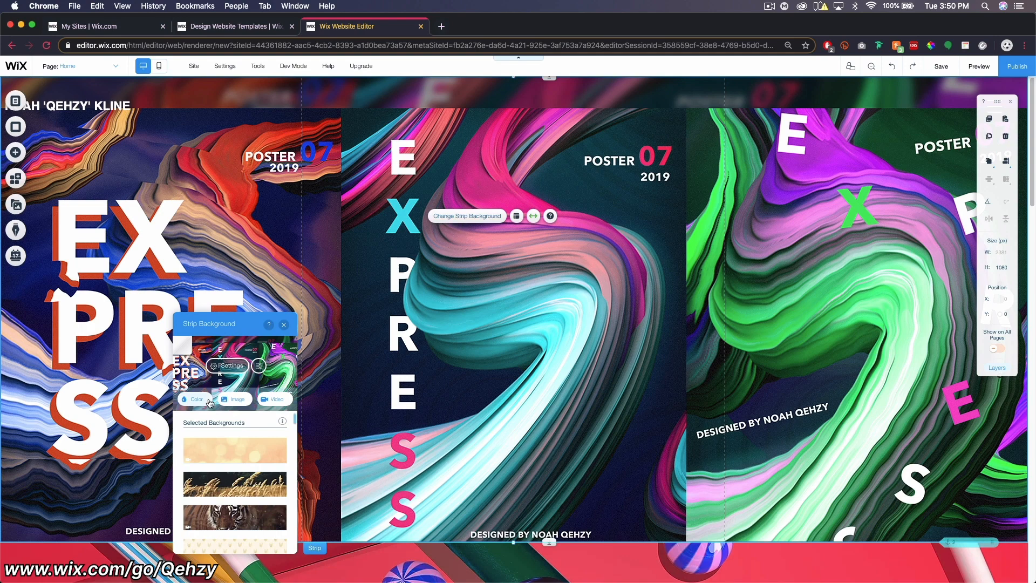
pyautogui.click(228, 365)
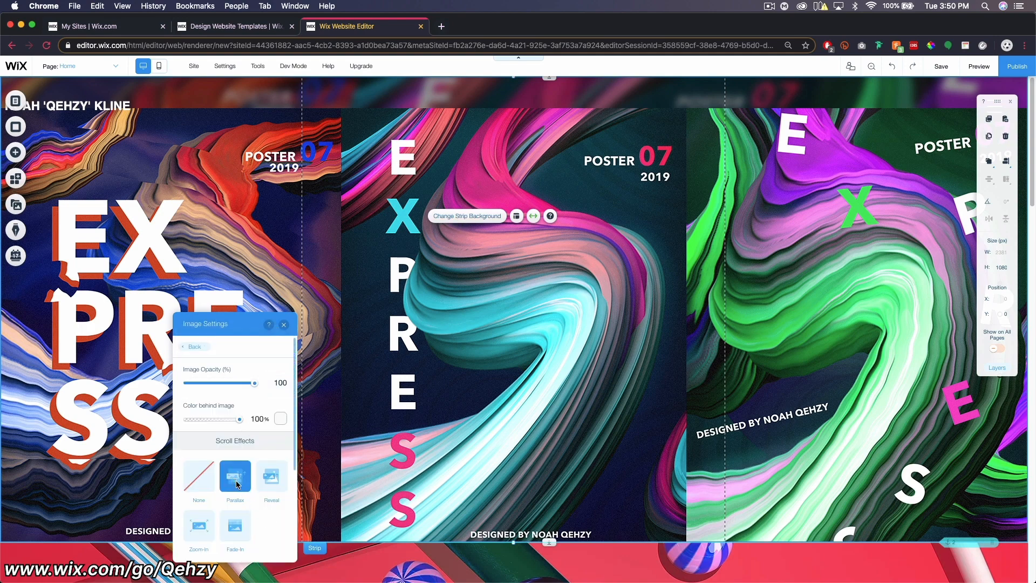
pyautogui.click(271, 476)
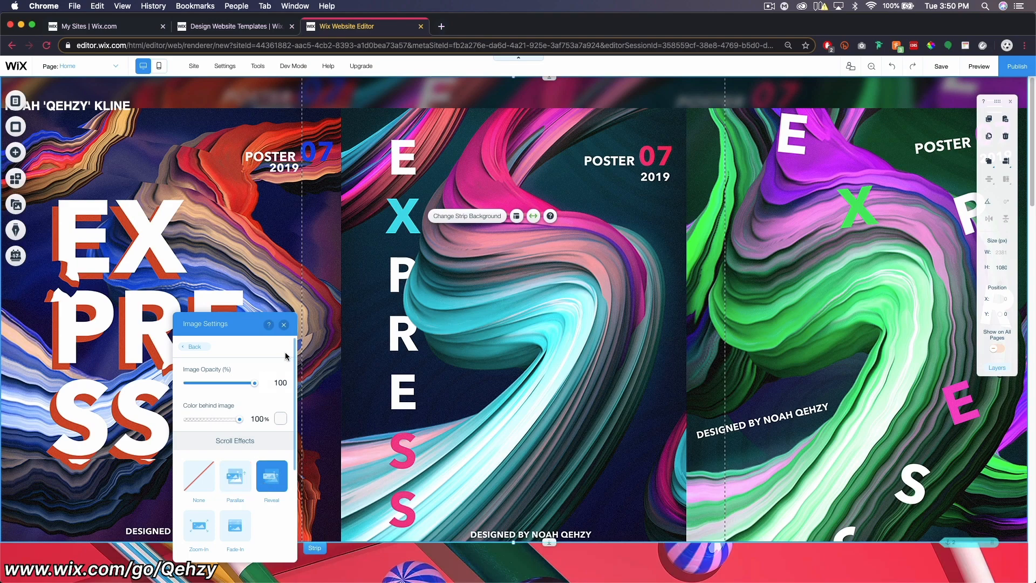
pyautogui.click(284, 324)
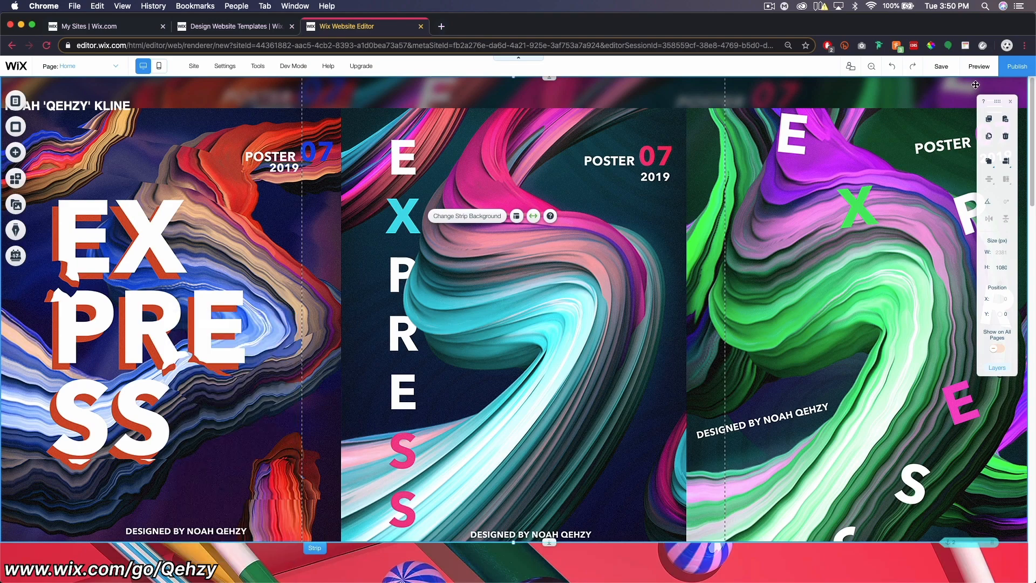
# Preview the site to check the Reveal scroll effect on the top poster strip, and return to the editor
pyautogui.click(979, 66)
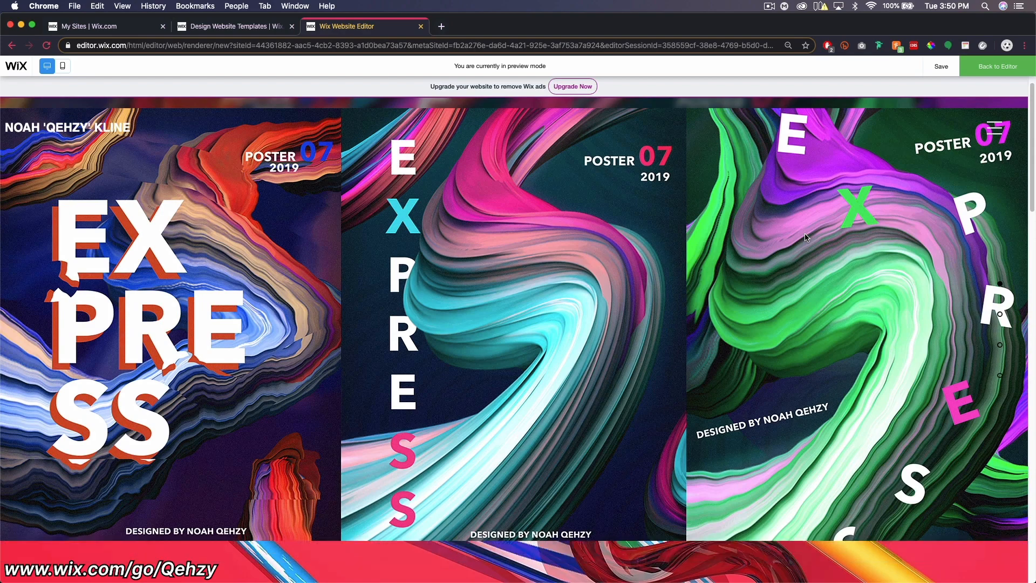
pyautogui.scroll(-10, 805, 237)
pyautogui.scroll(7, 809, 236)
pyautogui.scroll(3, 809, 236)
pyautogui.scroll(-5, 809, 235)
pyautogui.scroll(5, 775, 219)
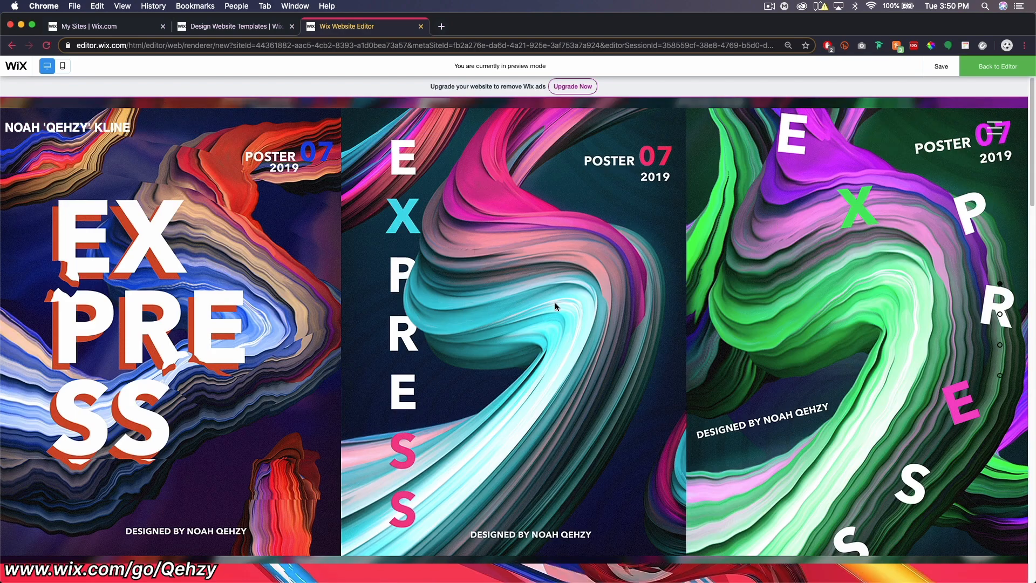
pyautogui.scroll(-5, 556, 307)
pyautogui.scroll(-3, 486, 276)
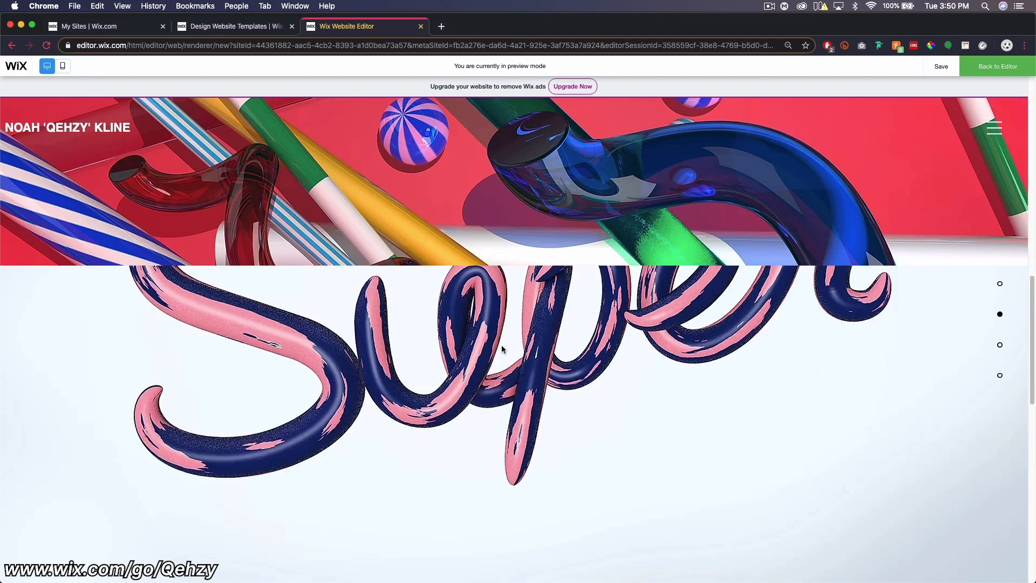
pyautogui.scroll(8, 502, 348)
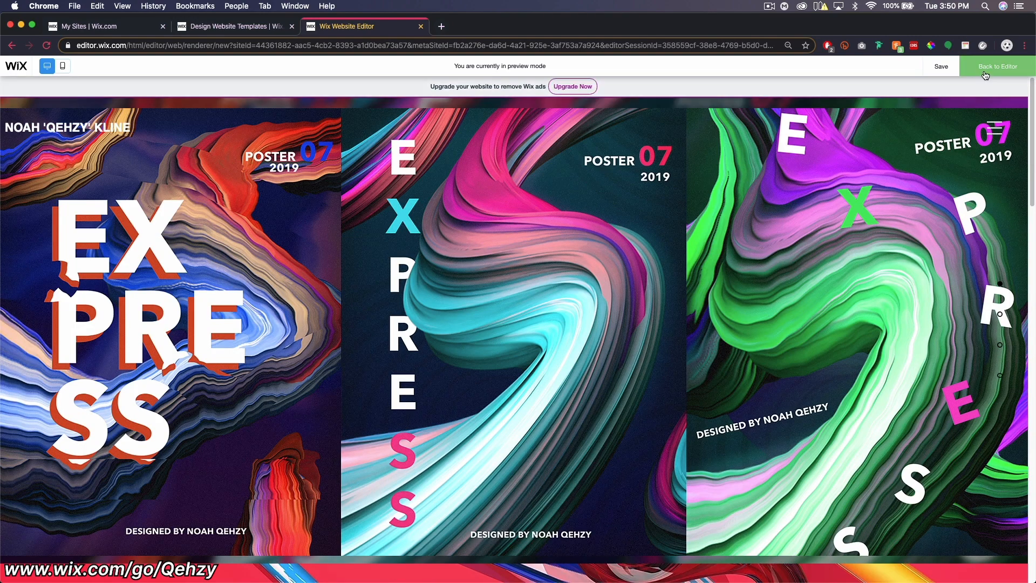
pyautogui.click(986, 71)
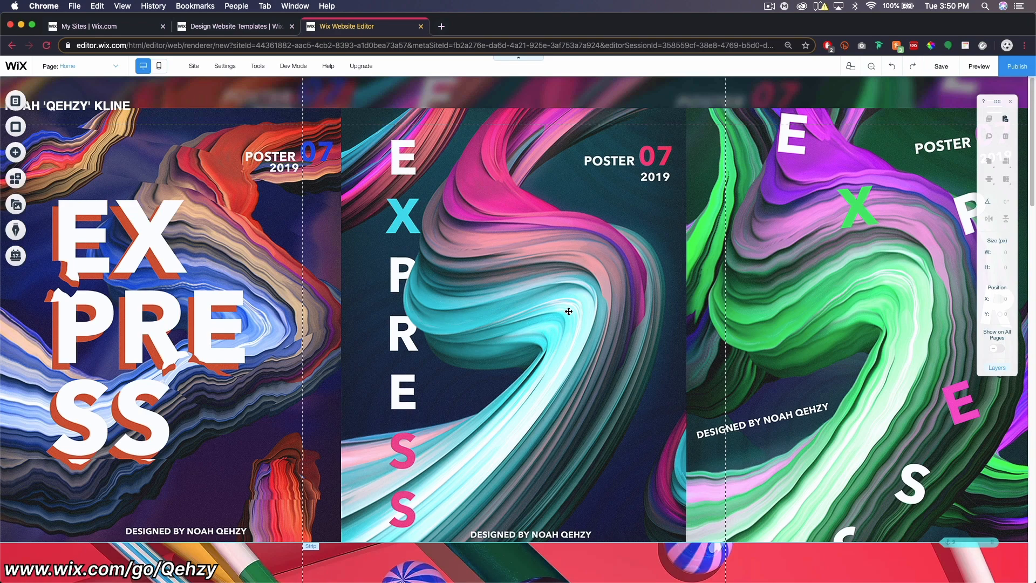
# Set the top strip's background scroll effect to Parallax and lower its image opacity to 50%
pyautogui.click(569, 312)
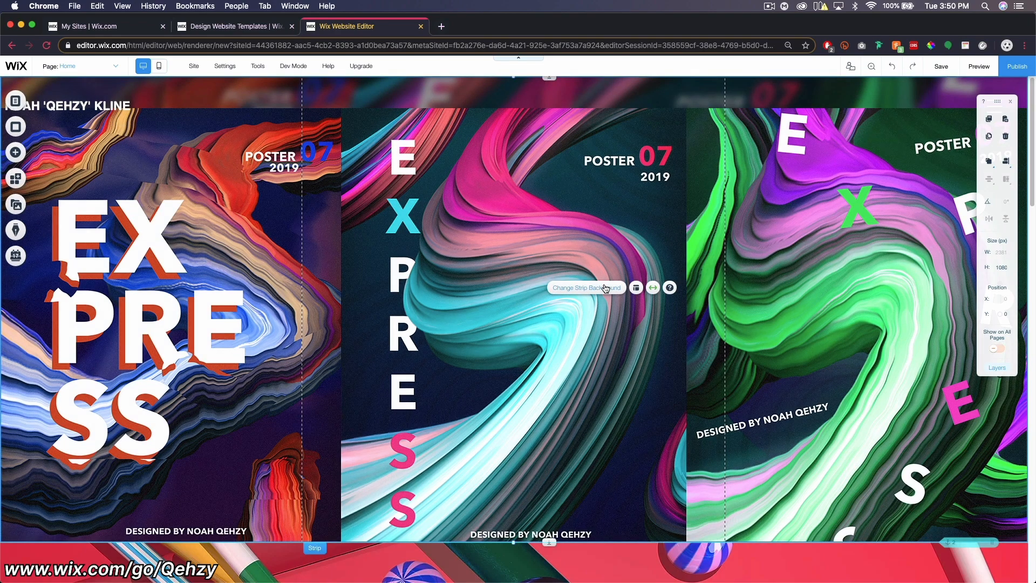
pyautogui.click(587, 287)
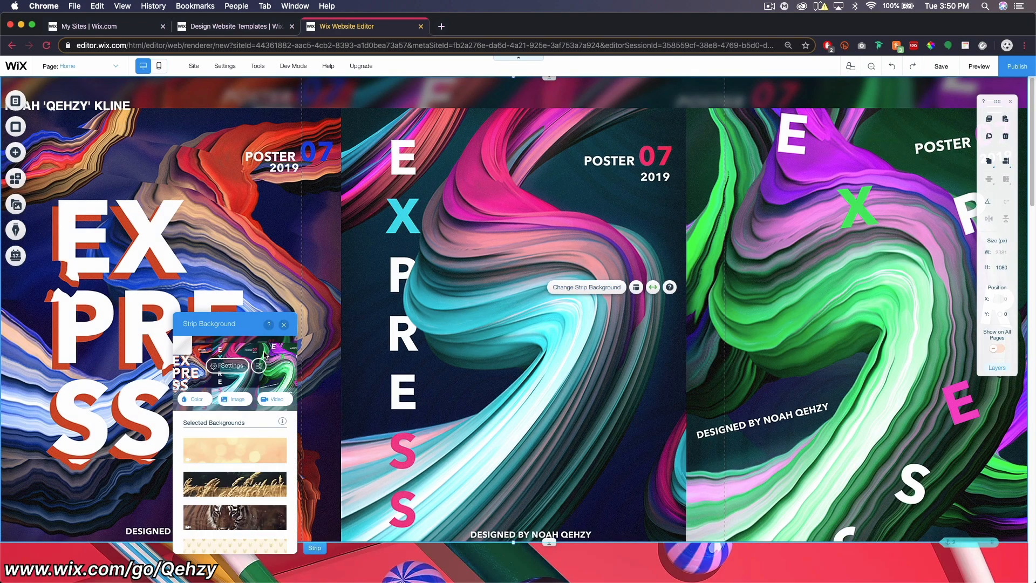
pyautogui.click(236, 367)
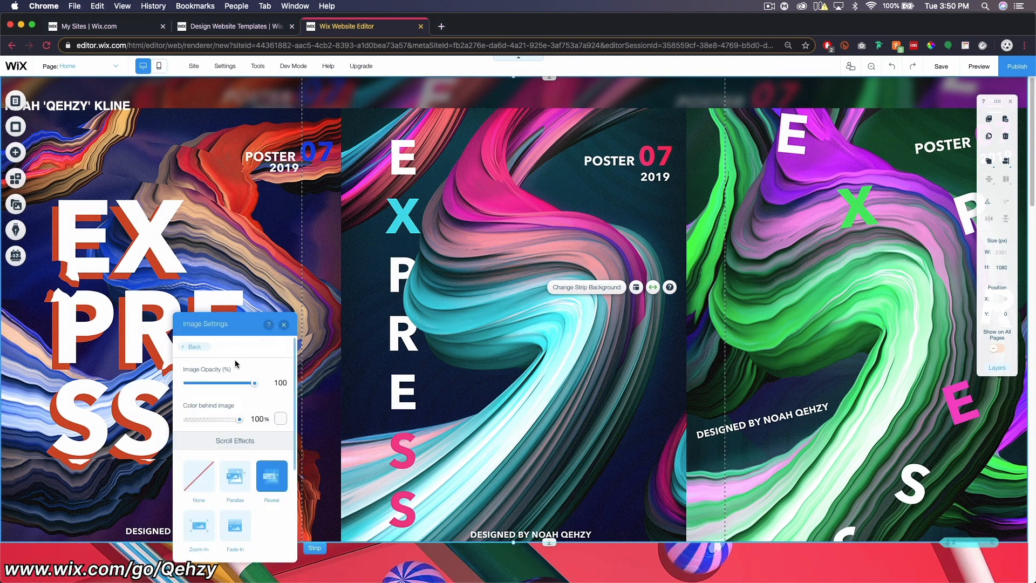
pyautogui.click(239, 470)
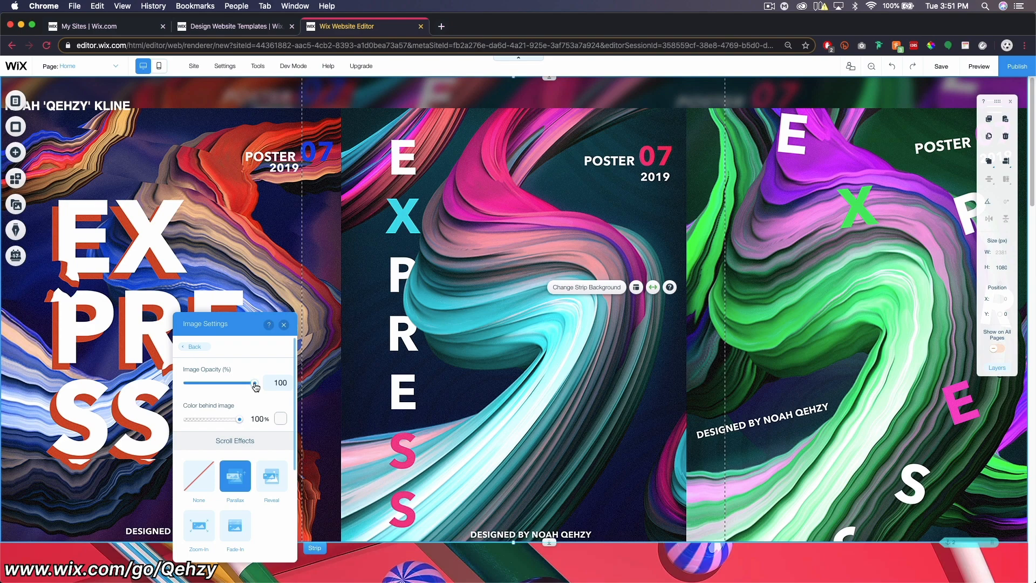
pyautogui.moveTo(254, 387); pyautogui.dragTo(225, 384)
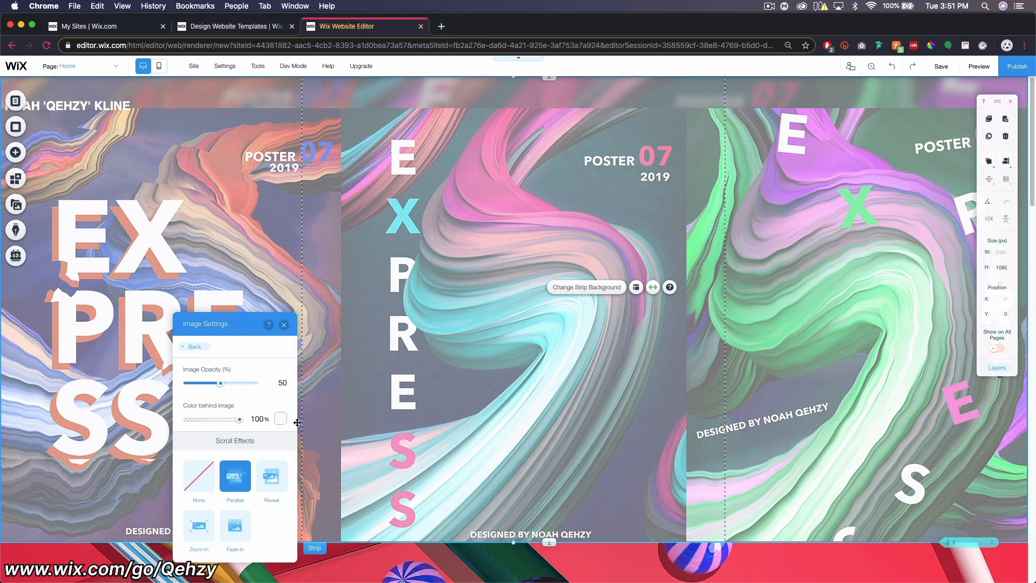
# Add the custom colour #0E082F as the colour behind the top strip's background image, and close the image settings
pyautogui.click(280, 420)
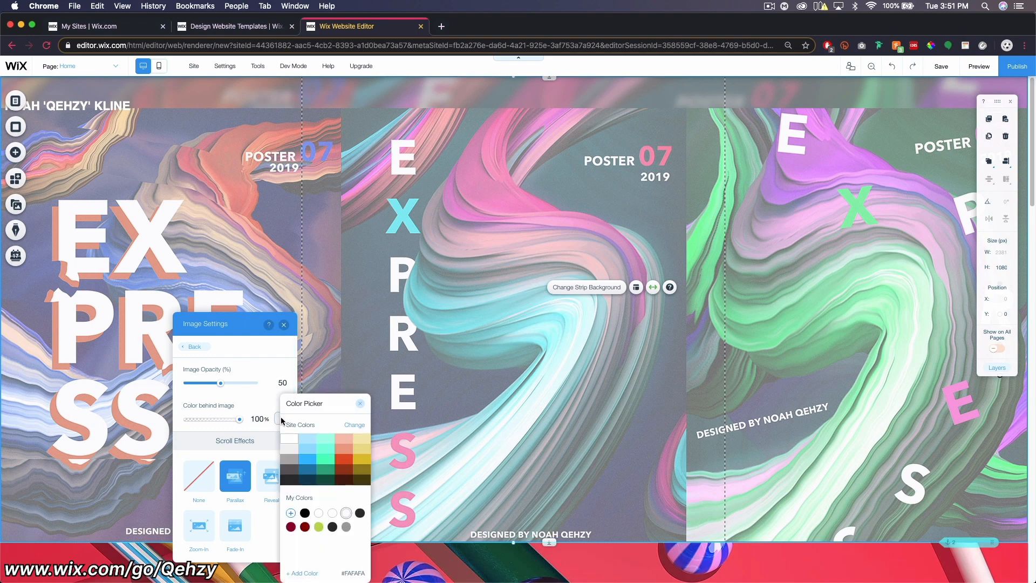
pyautogui.click(291, 513)
pyautogui.click(60, 183)
pyautogui.write('0E082F')
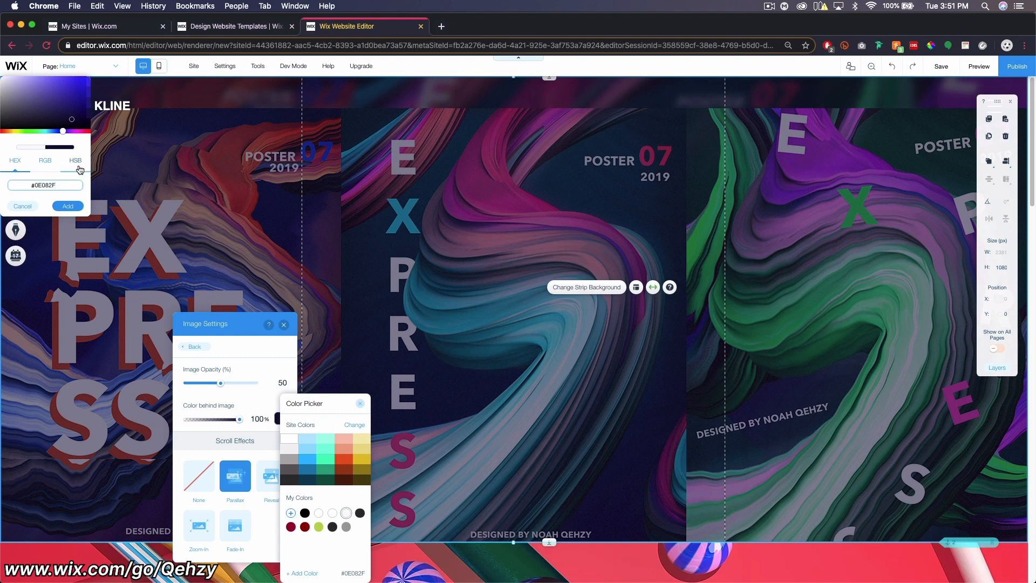
pyautogui.click(68, 207)
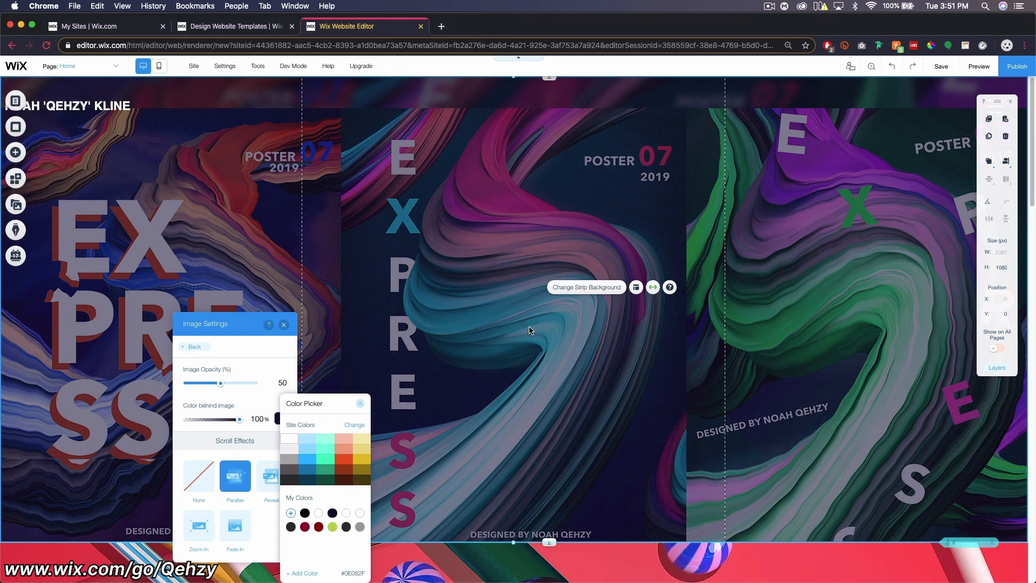
pyautogui.click(288, 328)
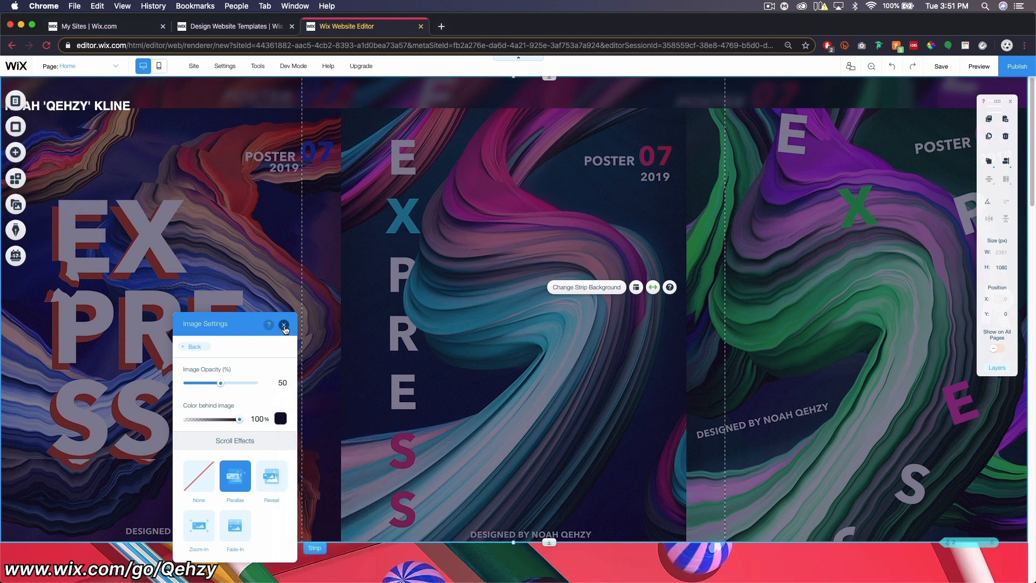
pyautogui.click(287, 327)
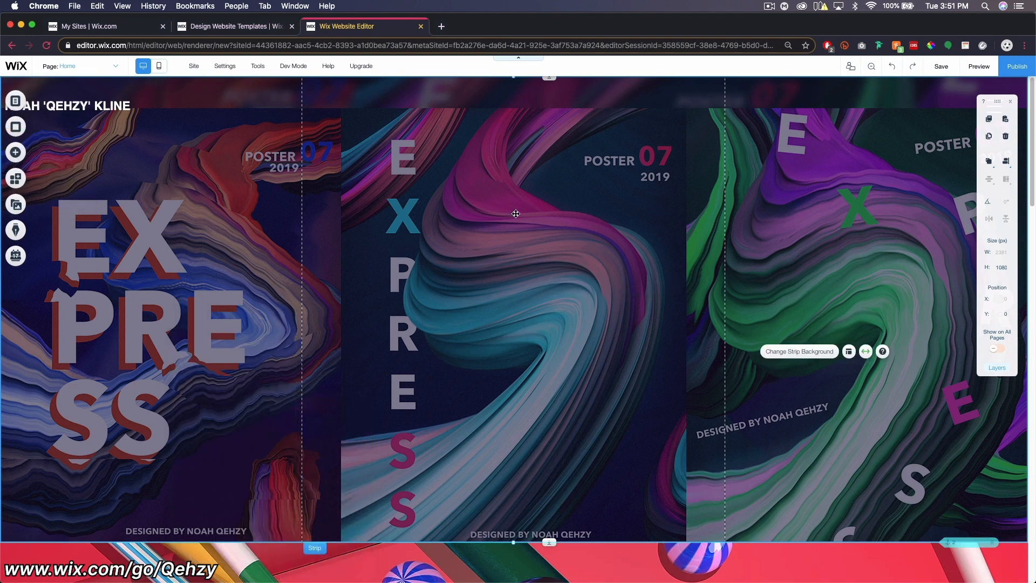
# Crop the blurred top and bottom bands off 1.png and apply the cropped image as the top strip's background
pyautogui.scroll(-4, 582, 184)
pyautogui.scroll(4, 581, 181)
pyautogui.click(782, 351)
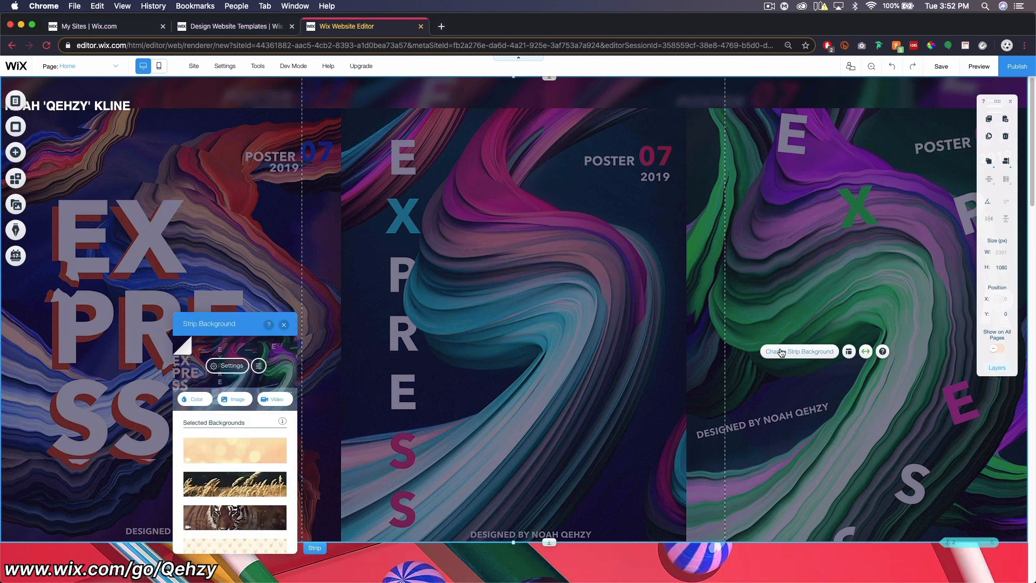
pyautogui.click(234, 400)
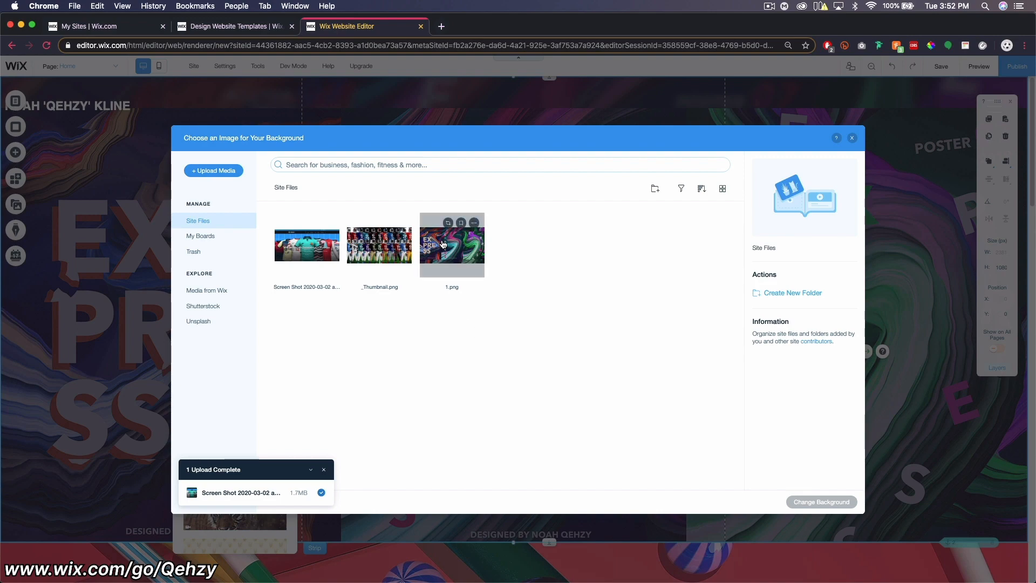
pyautogui.click(443, 244)
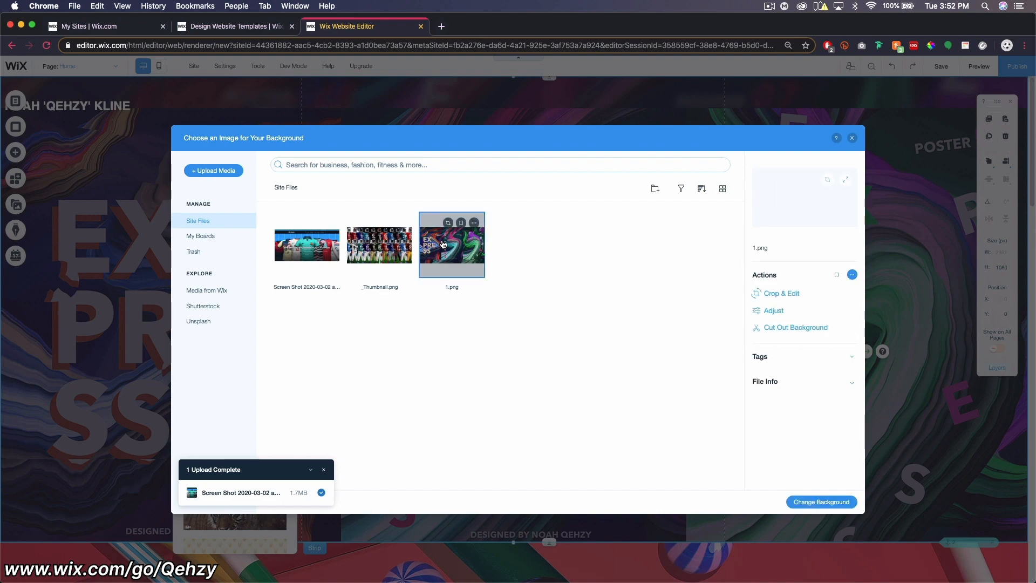
pyautogui.click(789, 295)
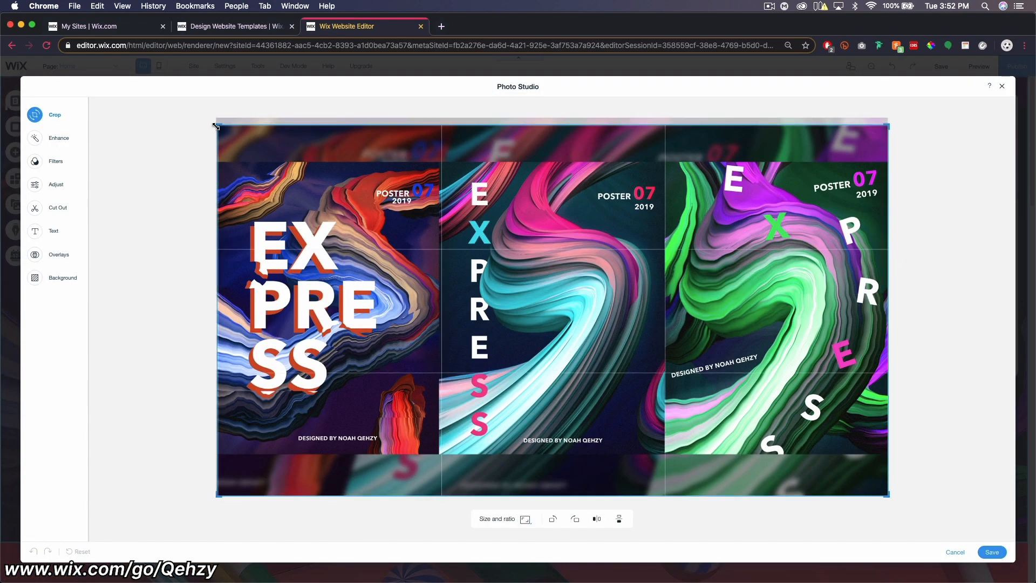
pyautogui.moveTo(208, 147); pyautogui.dragTo(208, 161)
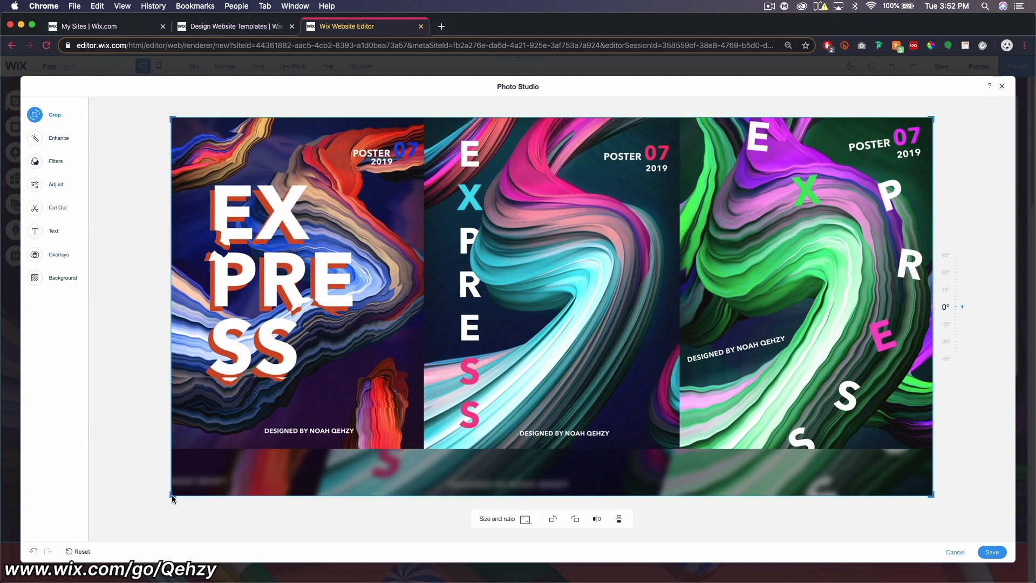
pyautogui.moveTo(171, 495); pyautogui.dragTo(170, 447)
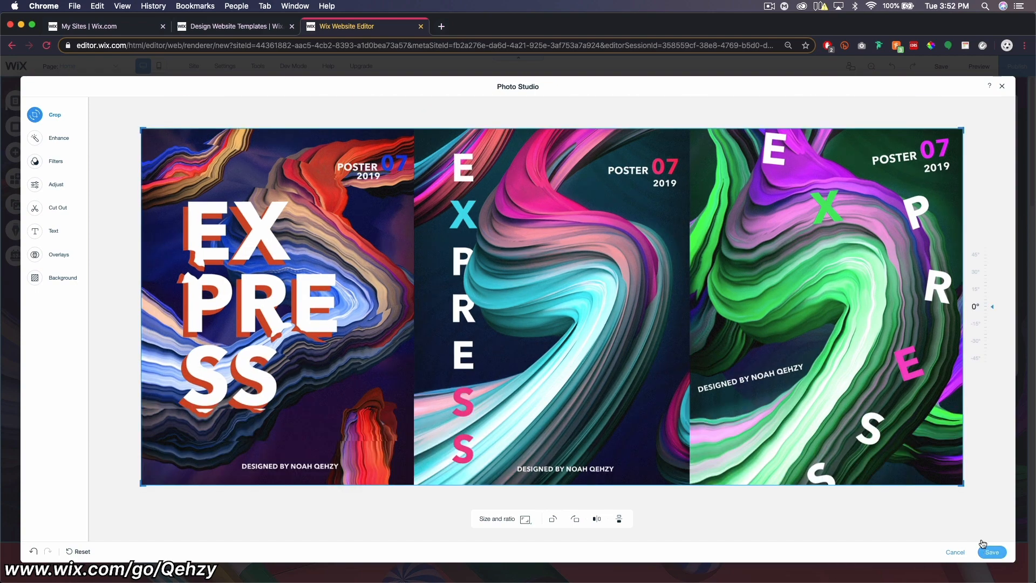
pyautogui.click(992, 551)
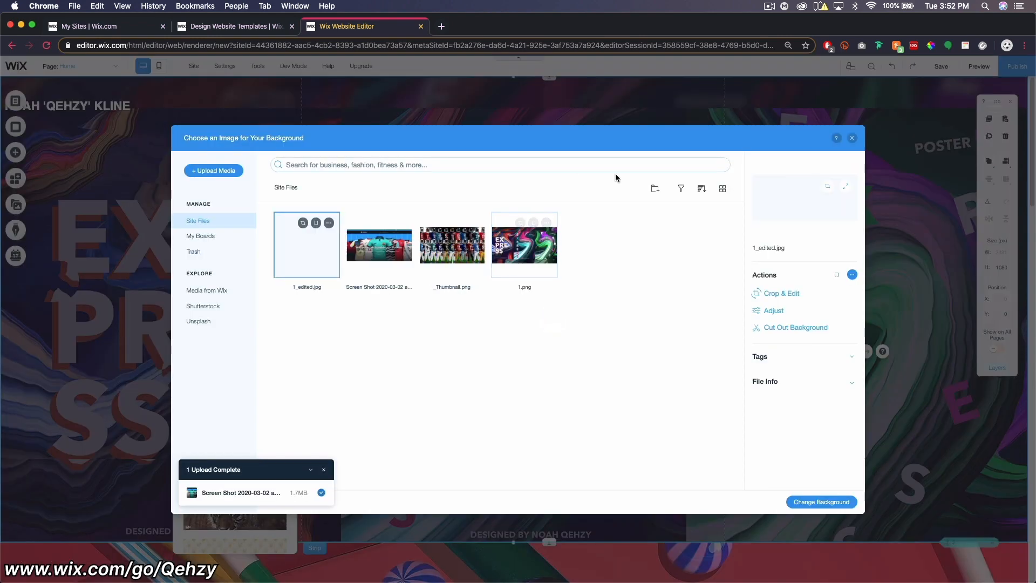
pyautogui.click(829, 503)
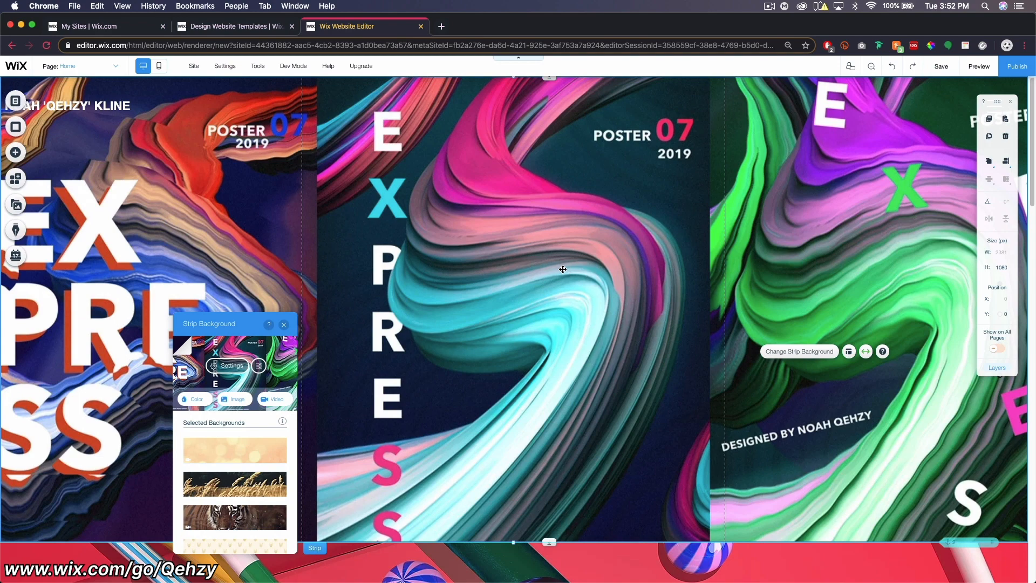
# Set the top strip's background image opacity to 53% and close the image settings
pyautogui.click(232, 365)
pyautogui.moveTo(256, 384); pyautogui.dragTo(221, 385)
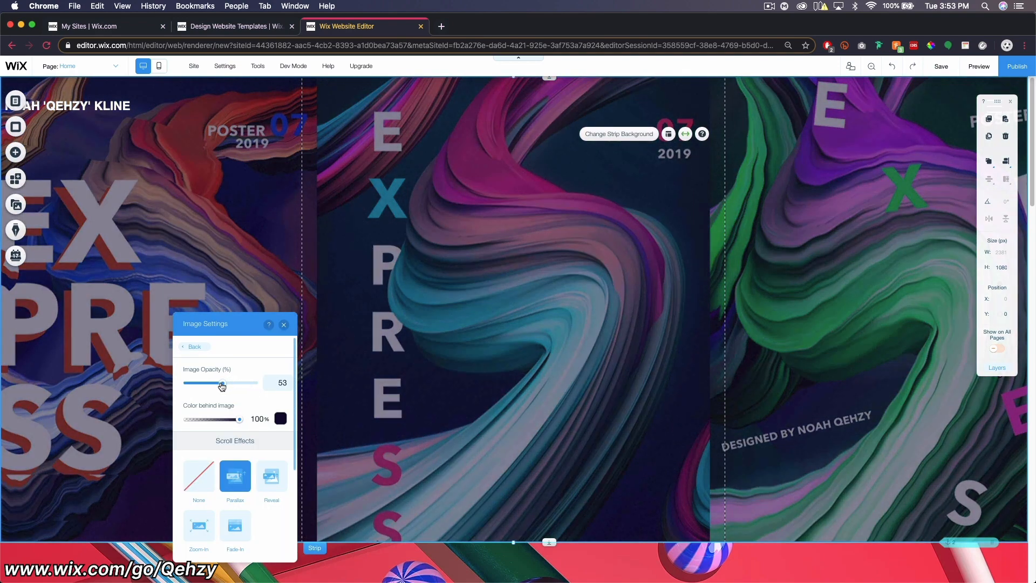
pyautogui.click(282, 326)
# Replace the second strip's red background image with _Thumbnail.png from the site files
pyautogui.scroll(-10, 534, 348)
pyautogui.click(623, 304)
pyautogui.click(641, 281)
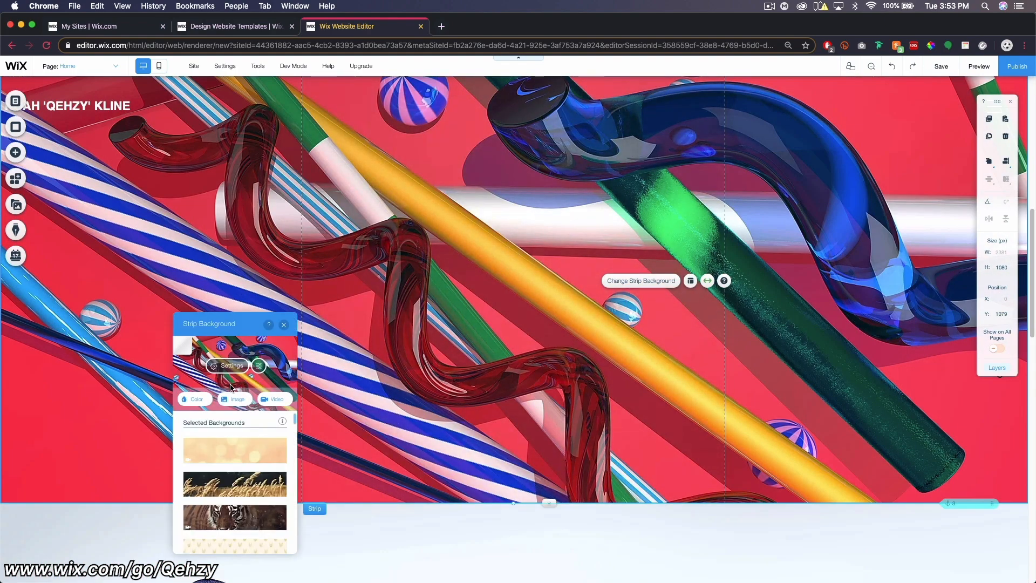
pyautogui.click(238, 400)
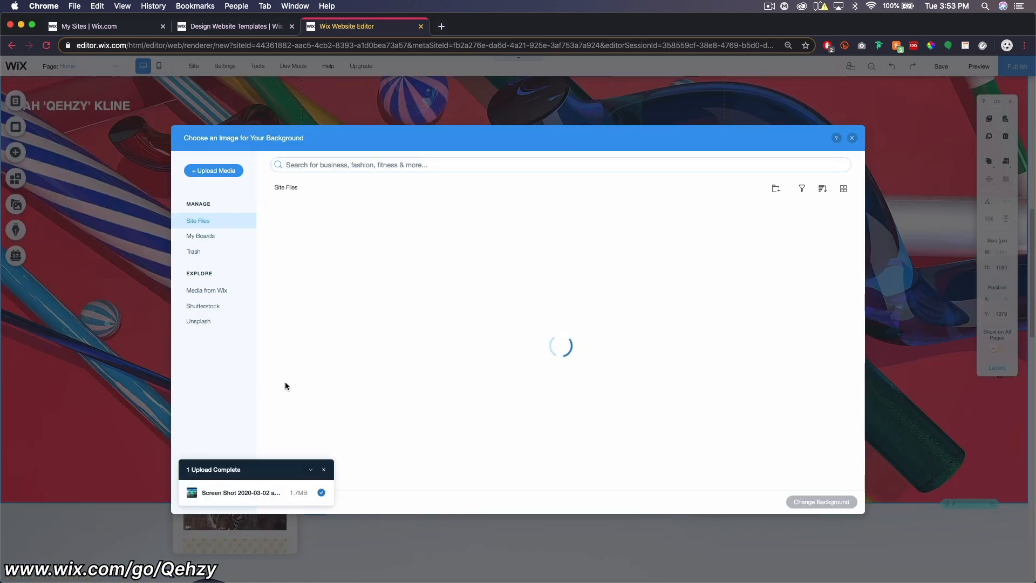
pyautogui.click(452, 246)
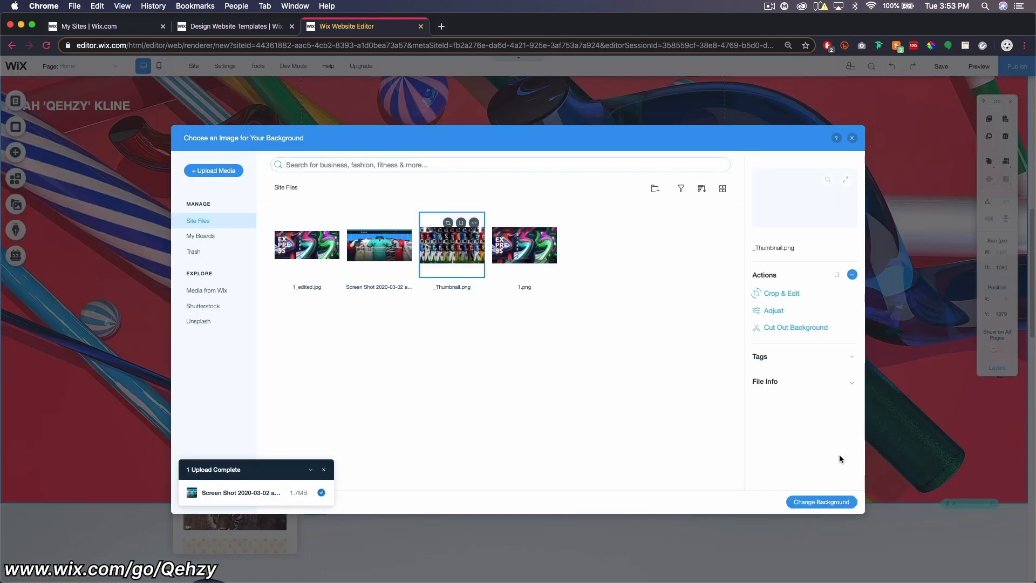
pyautogui.click(837, 503)
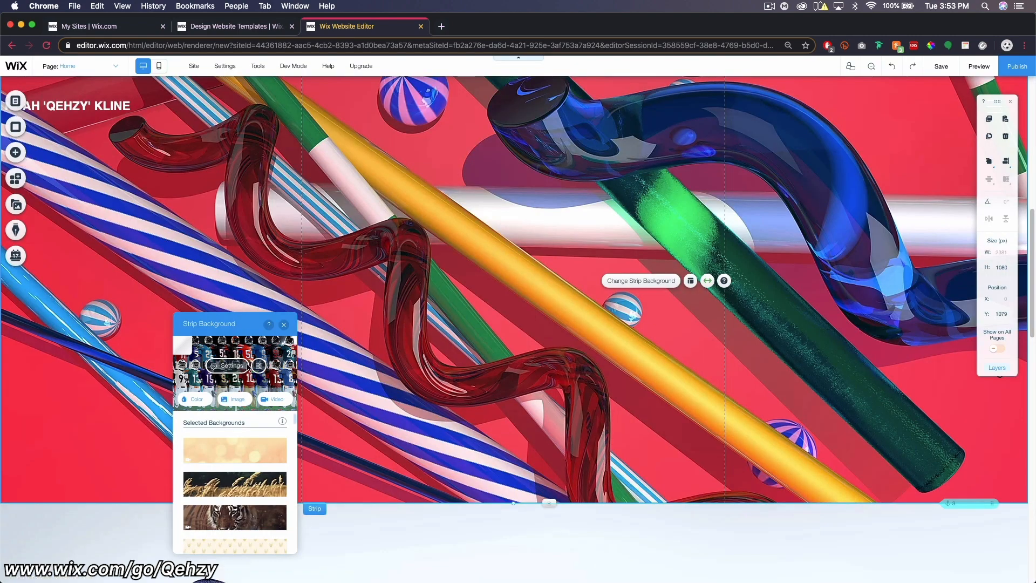
# Set the second strip's background image opacity to 50% and its scroll effect to Parallax
pyautogui.click(231, 369)
pyautogui.click(224, 384)
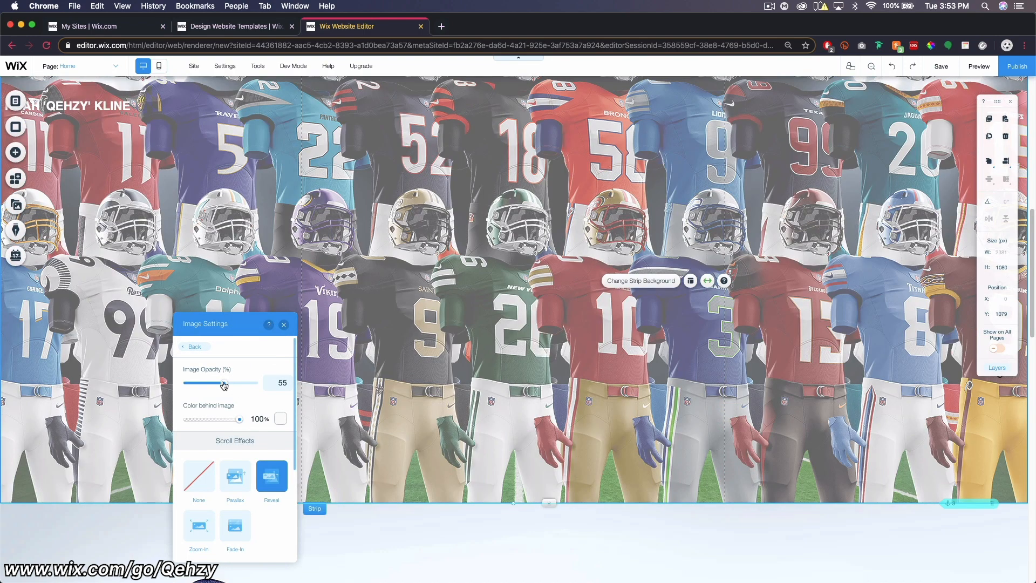
pyautogui.moveTo(222, 385); pyautogui.dragTo(221, 385)
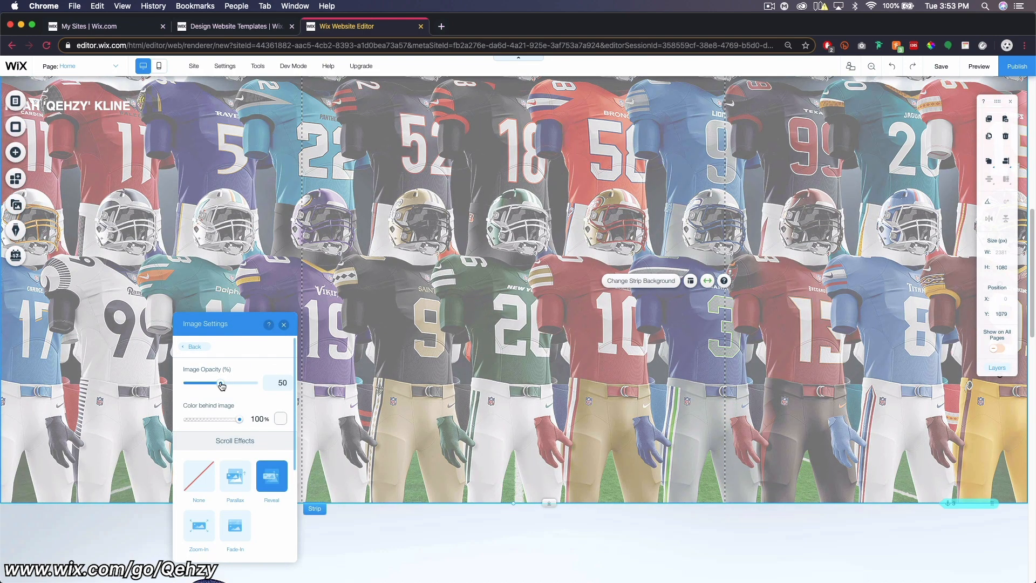
pyautogui.click(242, 481)
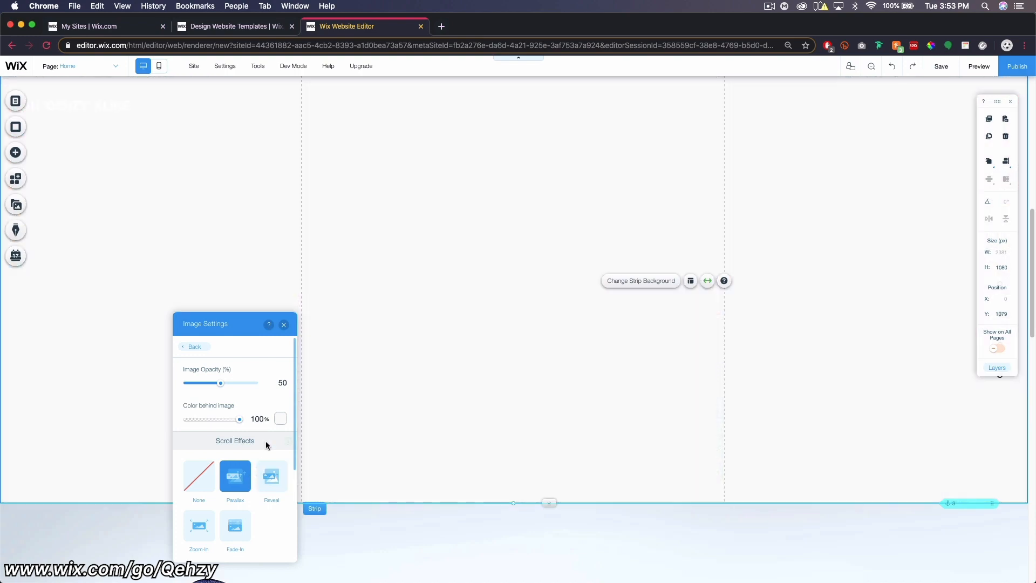
# Set the colour behind the second strip's background image to #0E082F and close the image settings
pyautogui.click(280, 419)
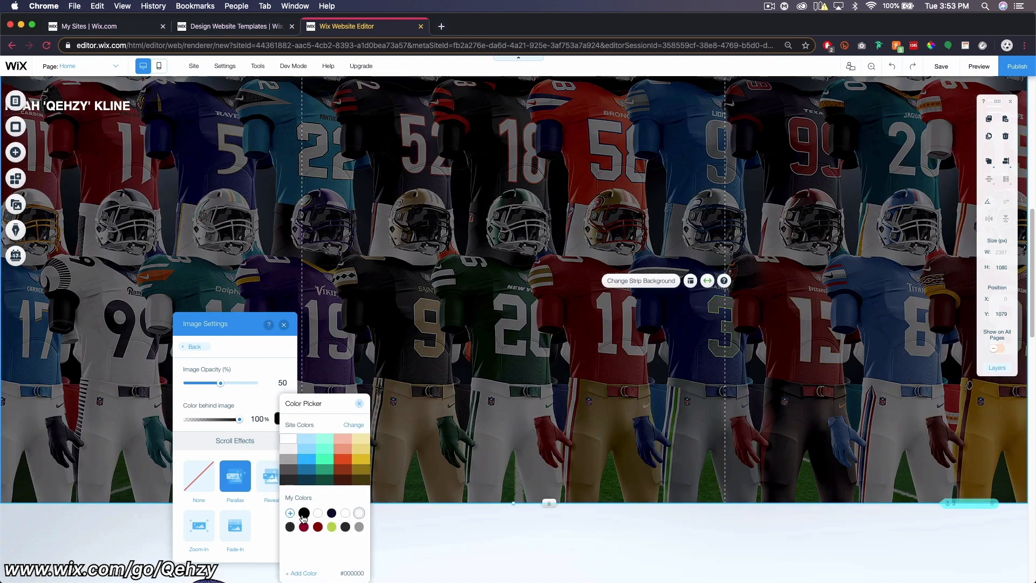
pyautogui.click(331, 516)
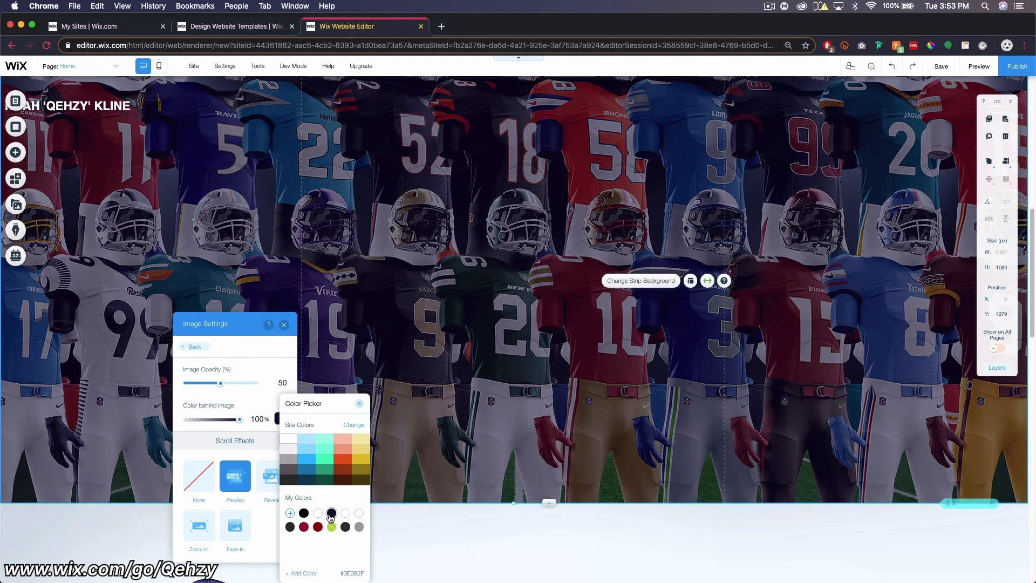
pyautogui.click(284, 325)
pyautogui.click(284, 324)
# Replace the "Super" strip's background with the Screen Shot 2020-03-02 image, using the Parallax effect and #0E082F behind it
pyautogui.scroll(-6, 586, 344)
pyautogui.click(576, 313)
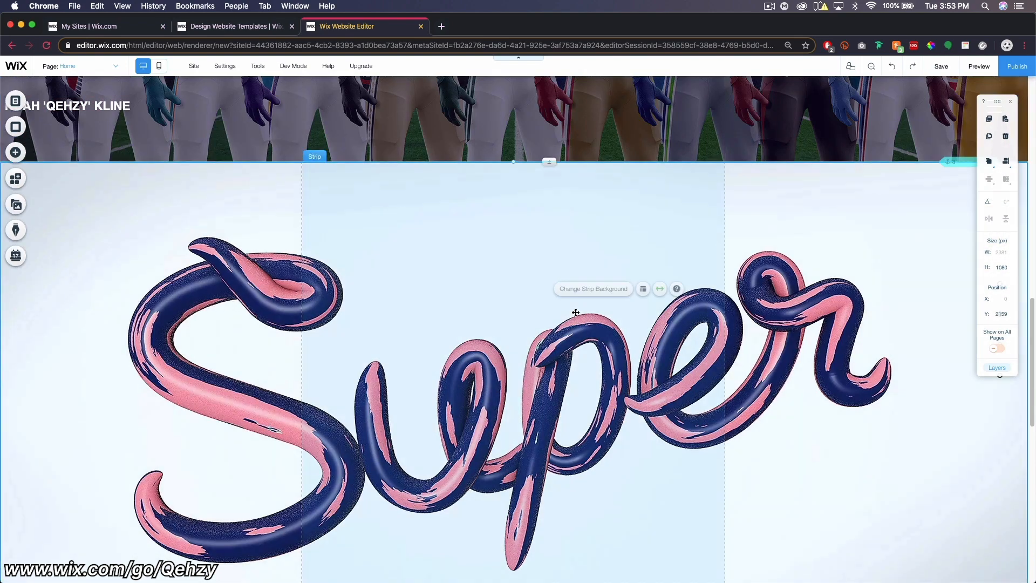
pyautogui.click(603, 291)
pyautogui.click(238, 218)
pyautogui.click(380, 246)
pyautogui.click(827, 502)
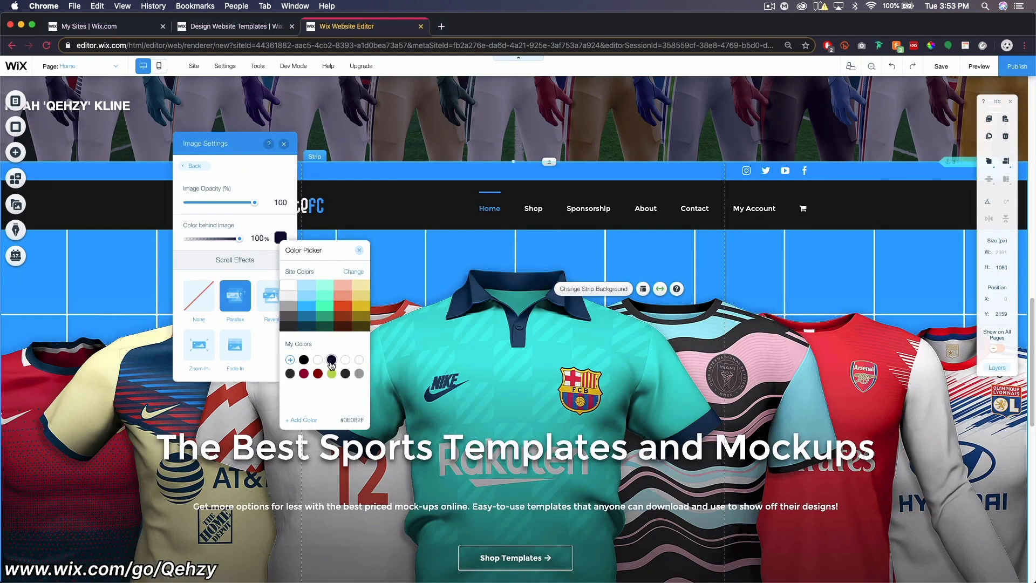
# Set the third strip's background image opacity to 50% and close the image settings
pyautogui.moveTo(255, 203); pyautogui.dragTo(222, 204)
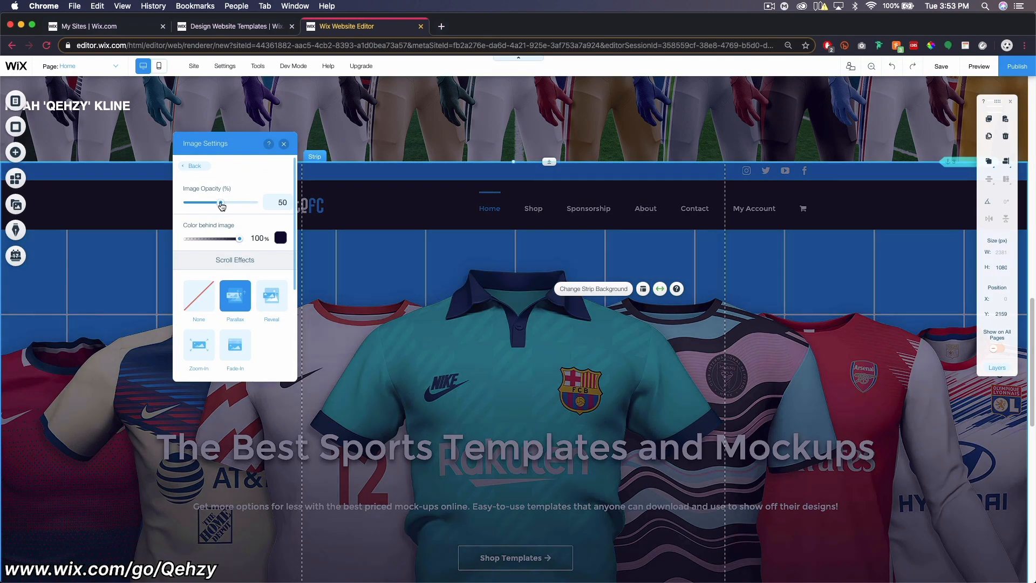
pyautogui.click(284, 144)
# Preview the site to check the three strip backgrounds and the projects section, and return to the editor
pyautogui.click(979, 66)
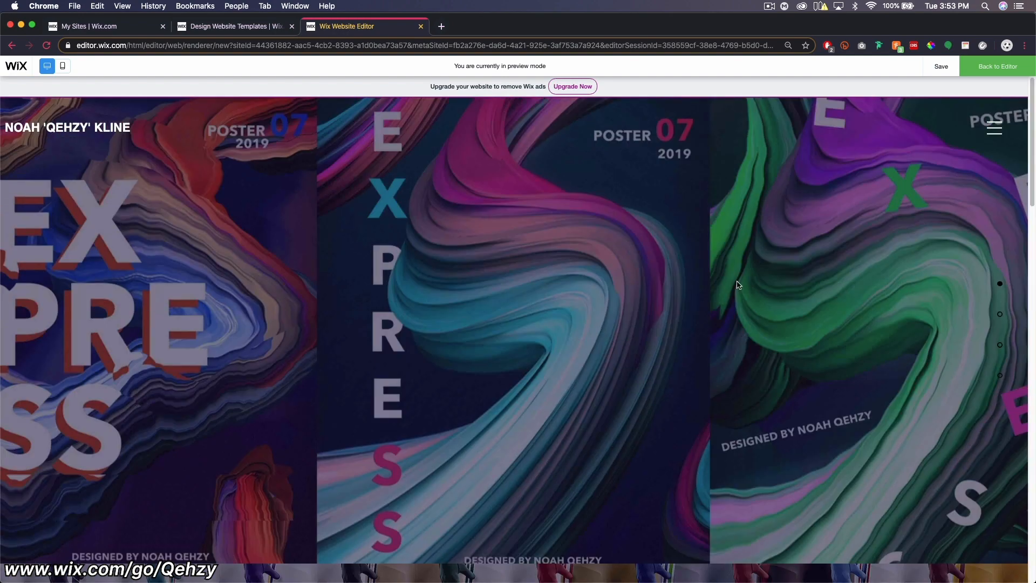
pyautogui.scroll(-6, 797, 266)
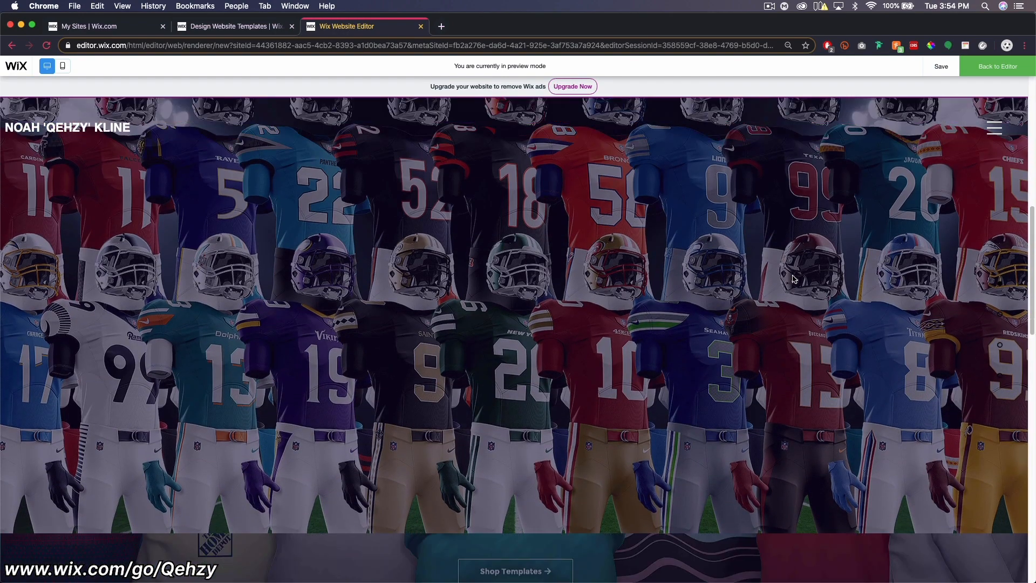
pyautogui.scroll(-3, 796, 281)
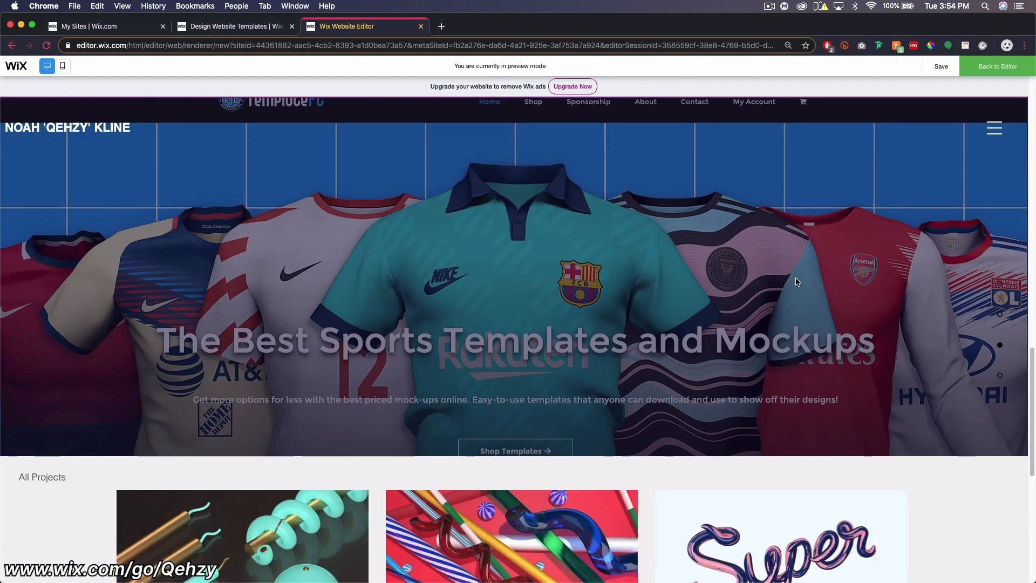
pyautogui.scroll(8, 798, 283)
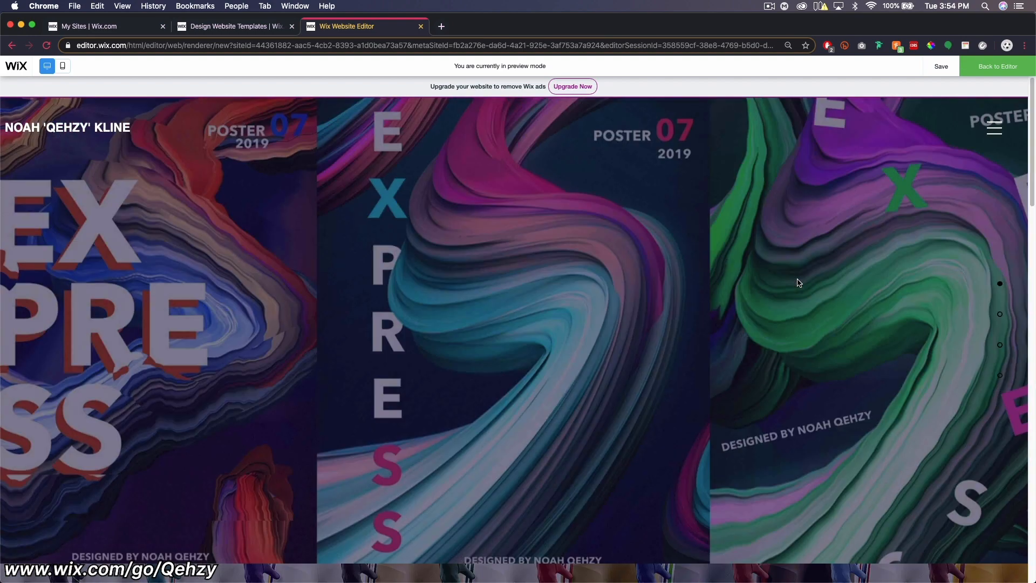
pyautogui.scroll(-5, 798, 282)
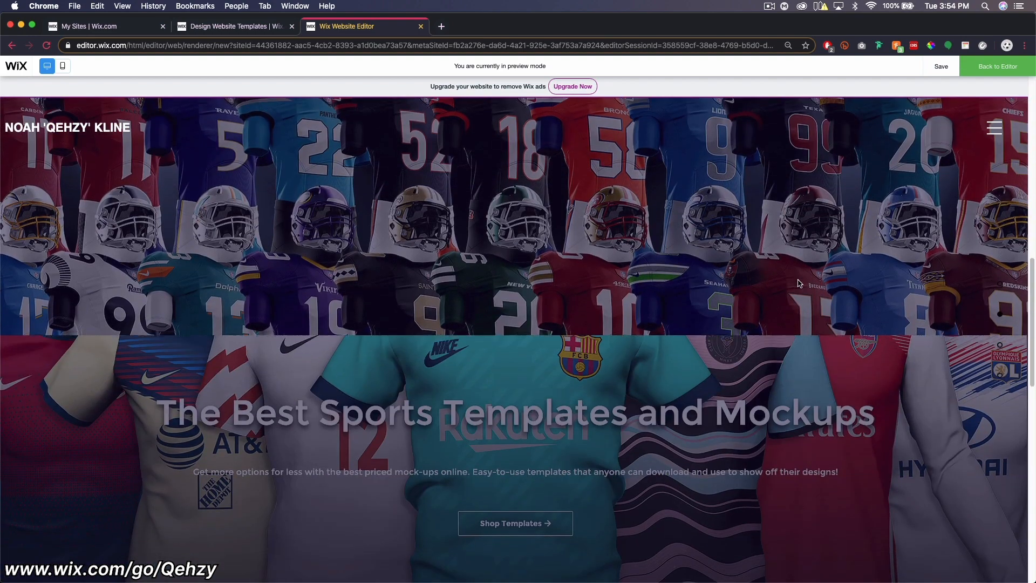
pyautogui.scroll(-6, 799, 282)
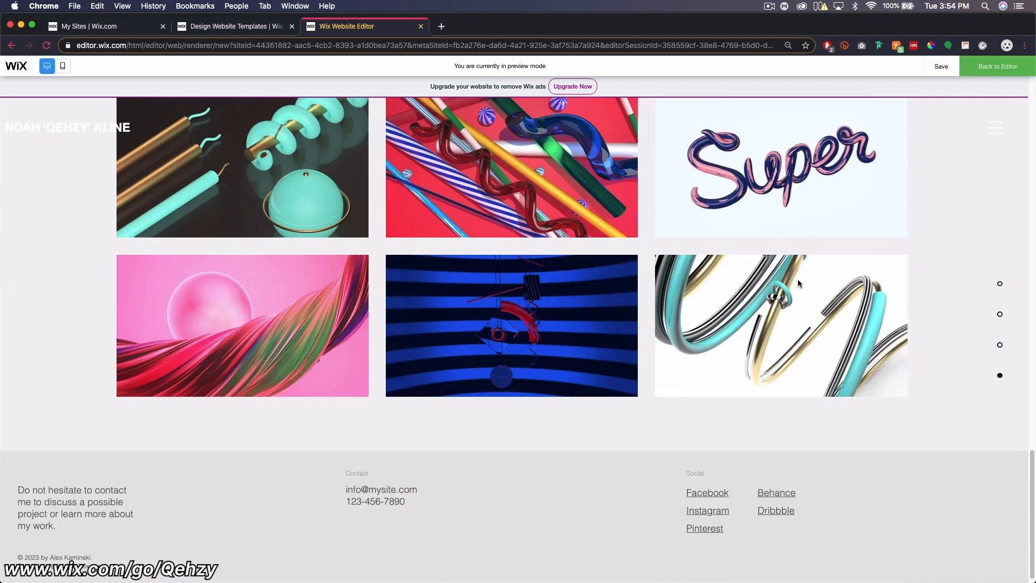
pyautogui.click(998, 66)
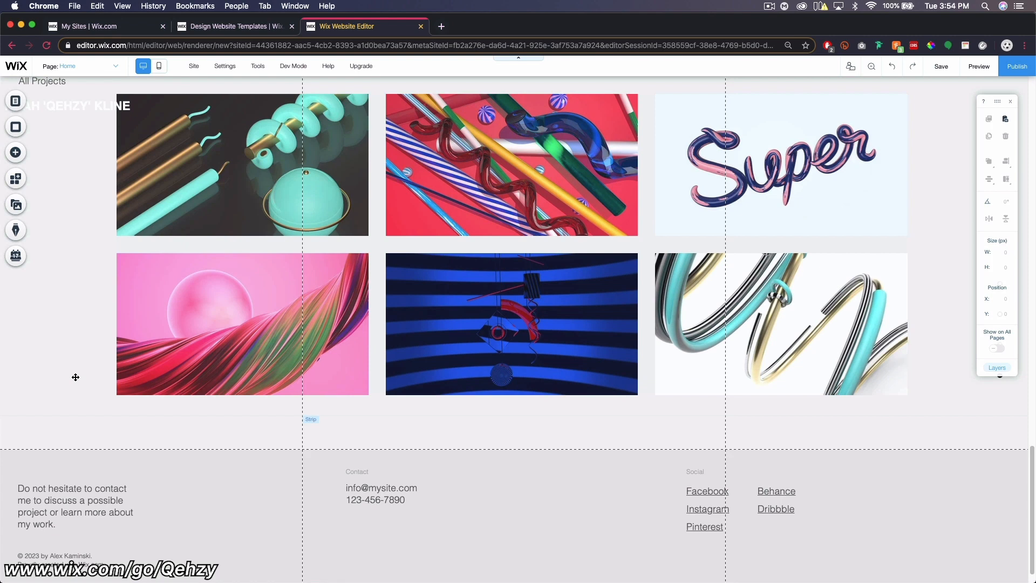
# Change the home page's background colour to white and close the page background settings
pyautogui.click(75, 375)
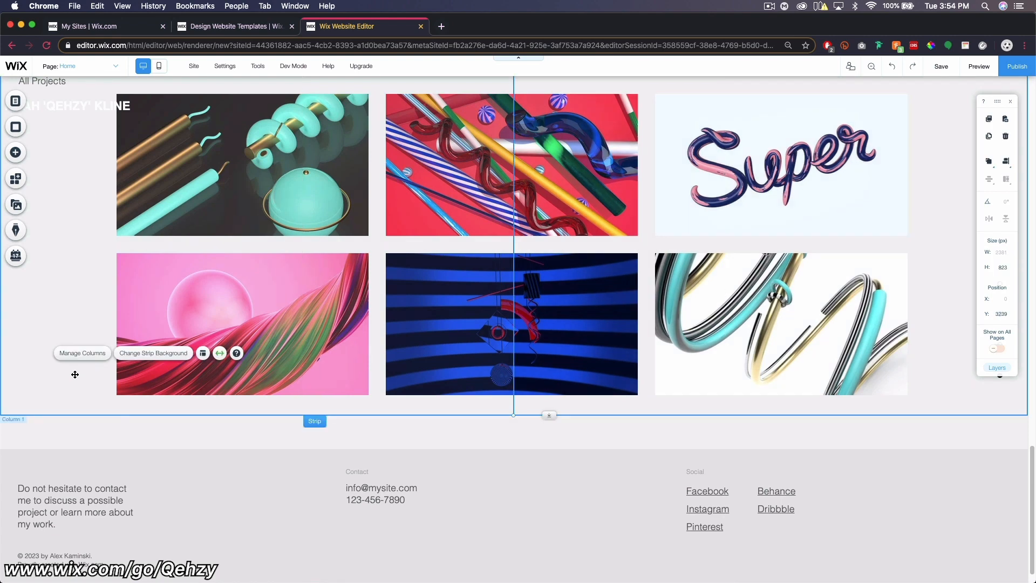
pyautogui.click(77, 446)
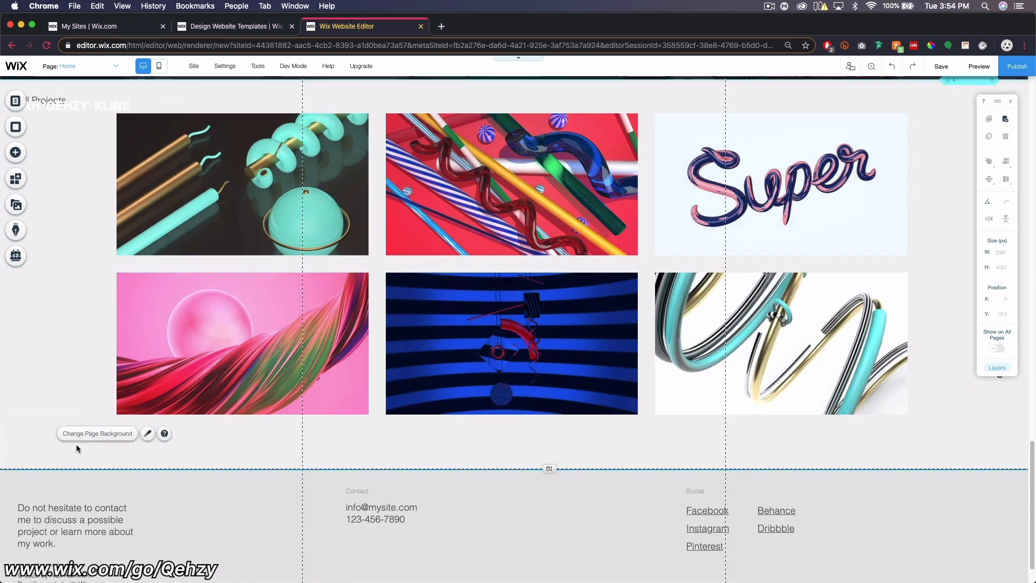
pyautogui.click(79, 441)
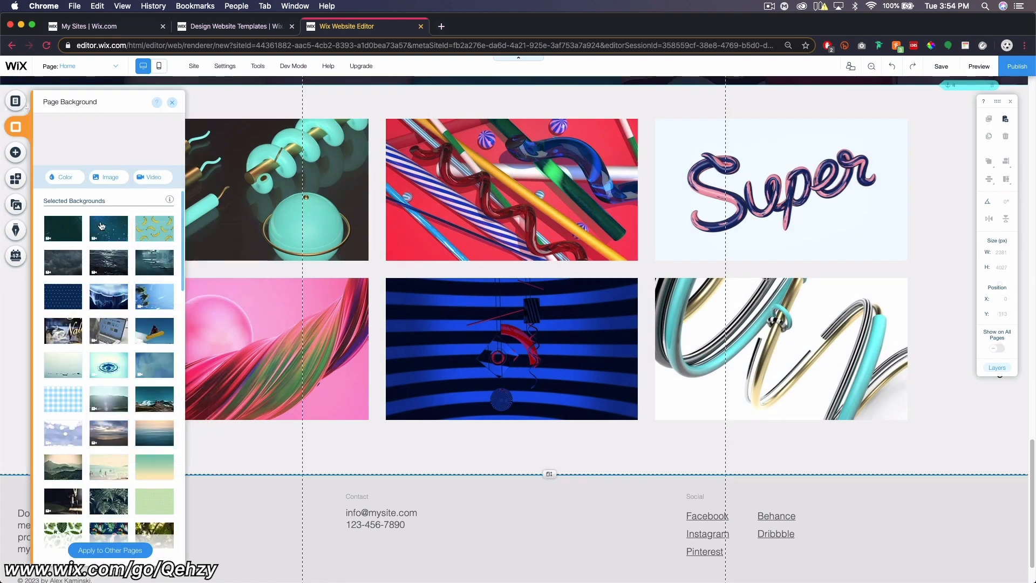
pyautogui.click(64, 177)
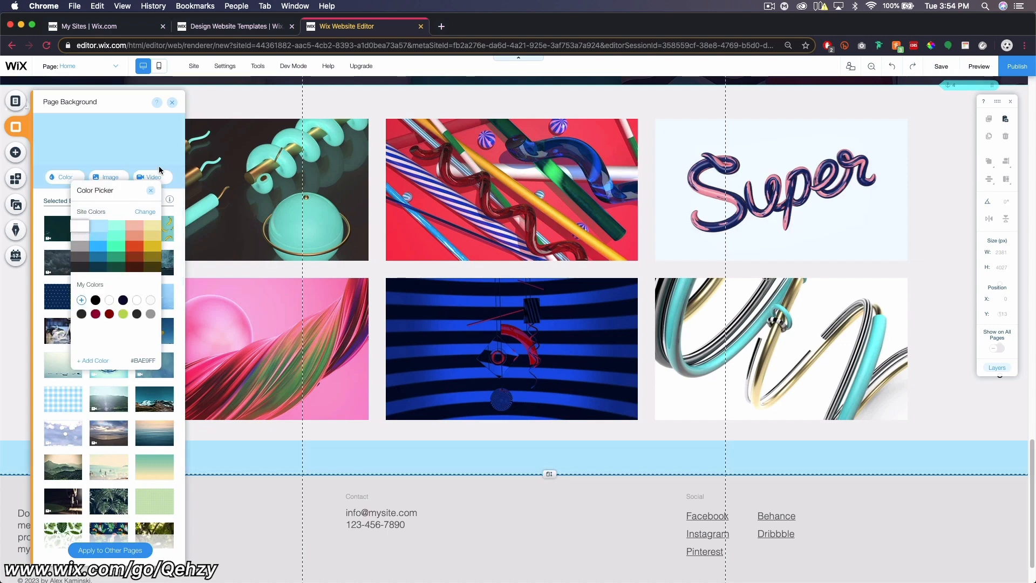
pyautogui.click(172, 104)
pyautogui.click(173, 104)
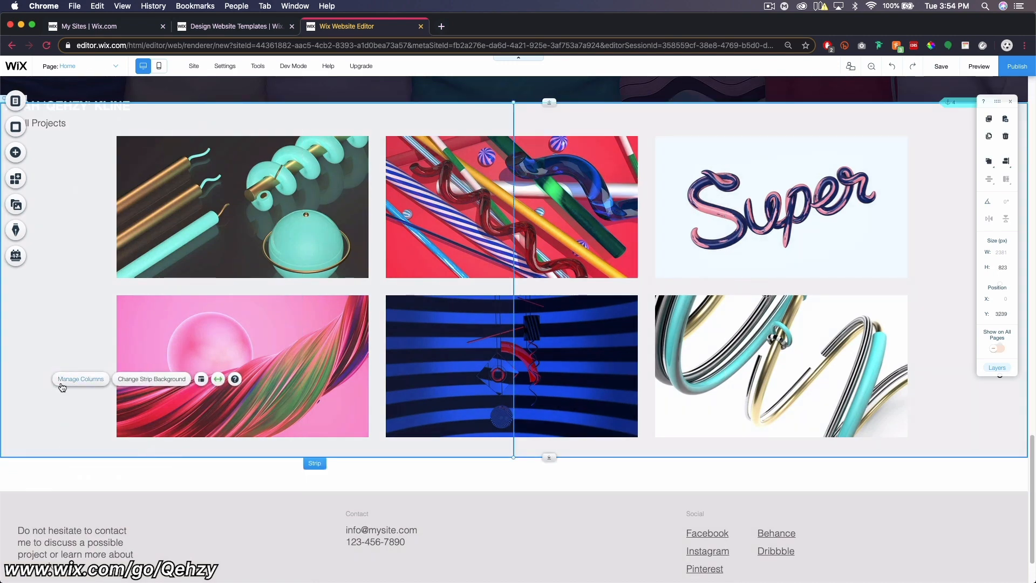
# Set the background colour of the All Projects strip to white, #FFFFFF
pyautogui.click(152, 380)
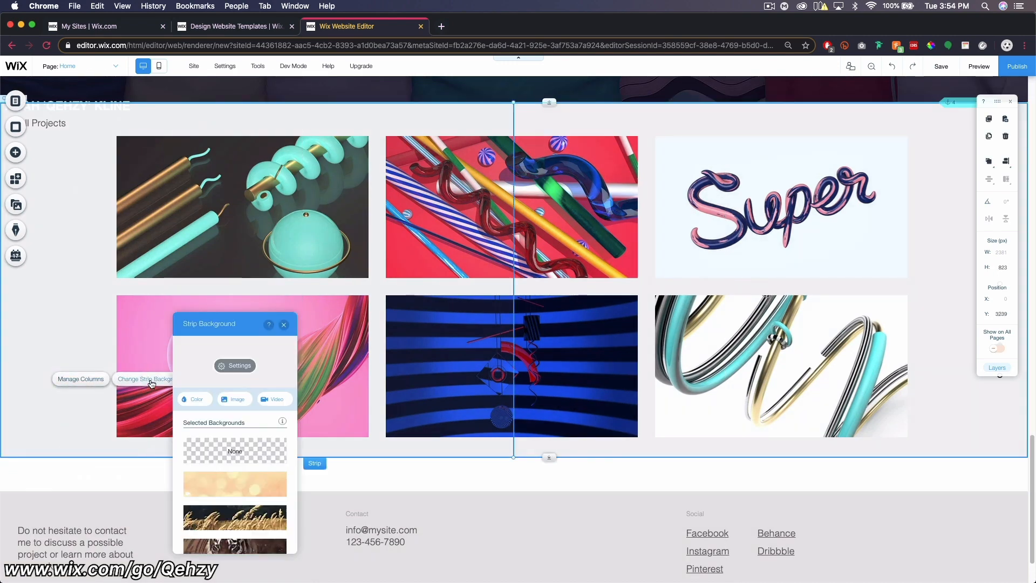
pyautogui.click(200, 402)
pyautogui.click(206, 440)
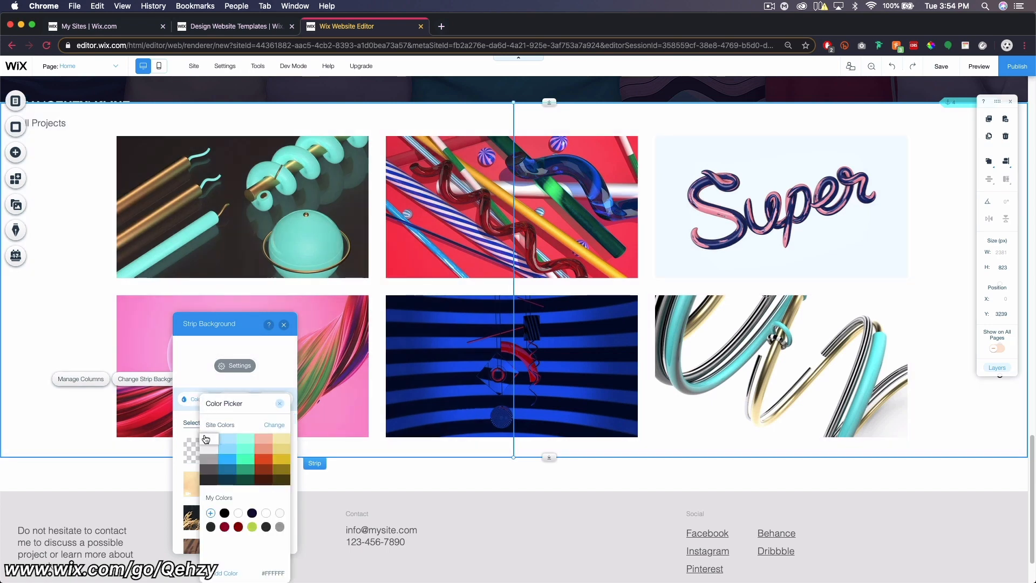
# Set the background colour of the footer strip to dark navy, #0E082F, and close the background settings
pyautogui.click(894, 529)
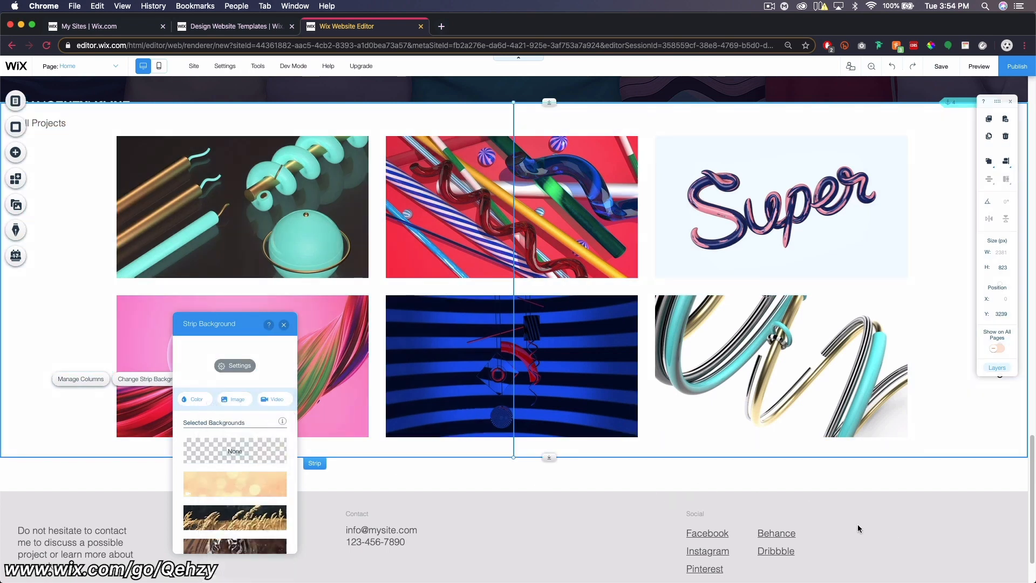
pyautogui.click(891, 520)
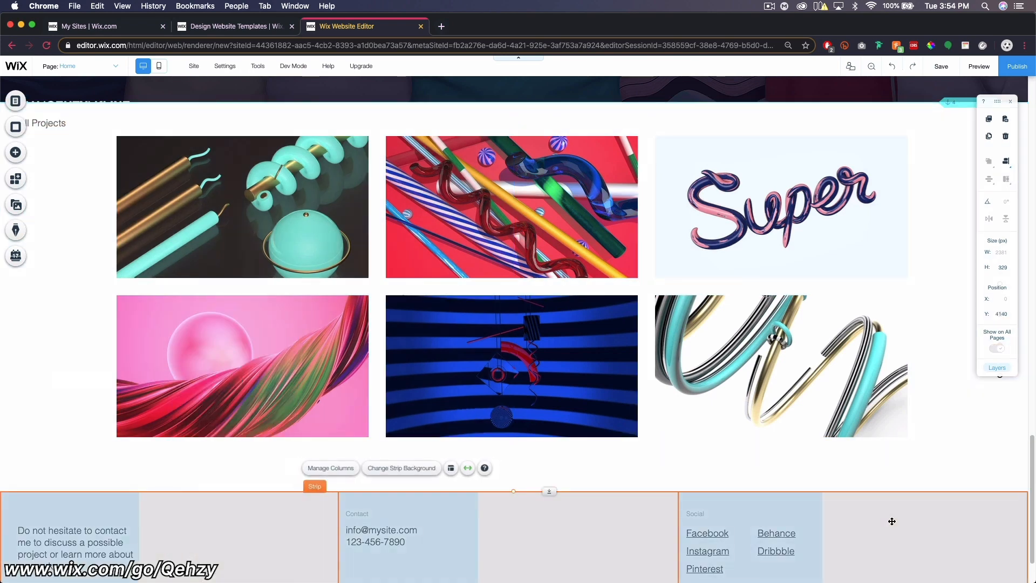
pyautogui.click(396, 468)
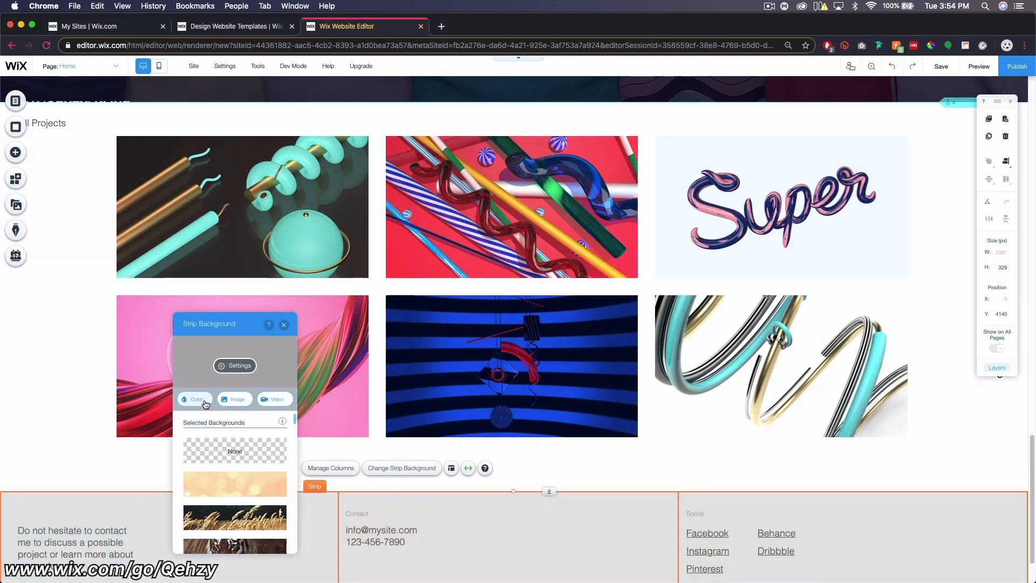
pyautogui.click(193, 399)
pyautogui.click(257, 513)
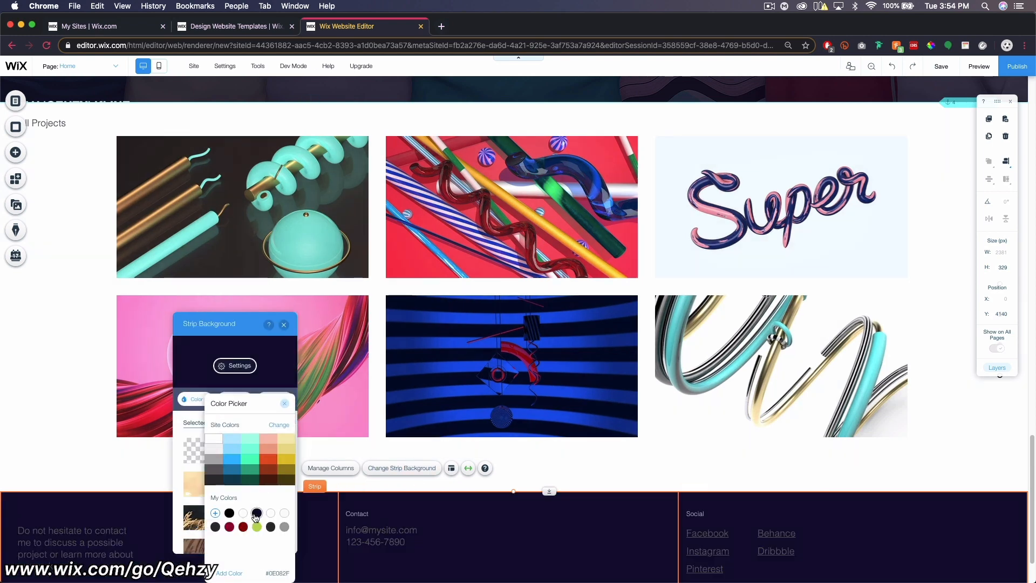
pyautogui.click(285, 403)
pyautogui.click(284, 324)
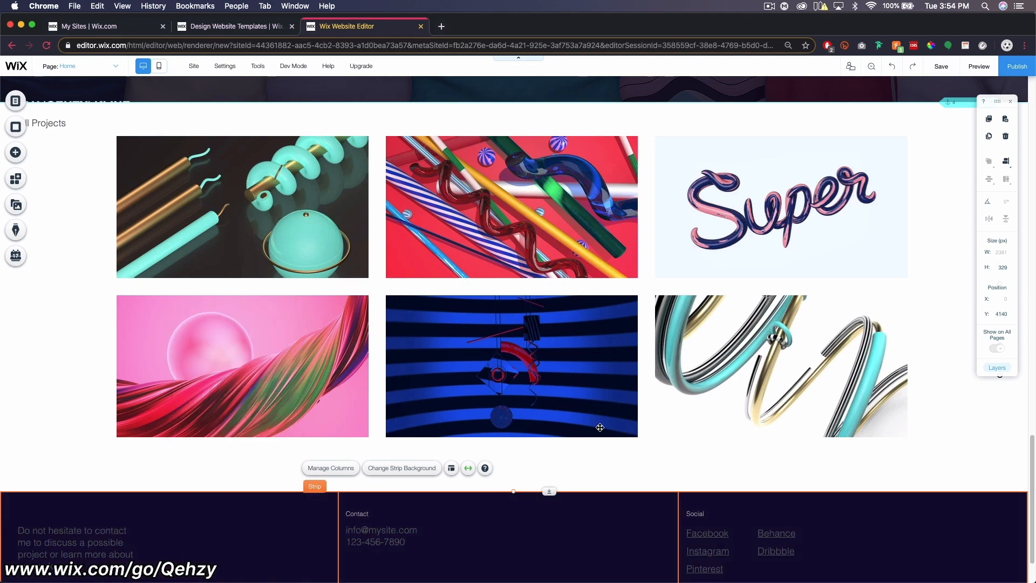
pyautogui.click(961, 370)
pyautogui.scroll(5, 960, 364)
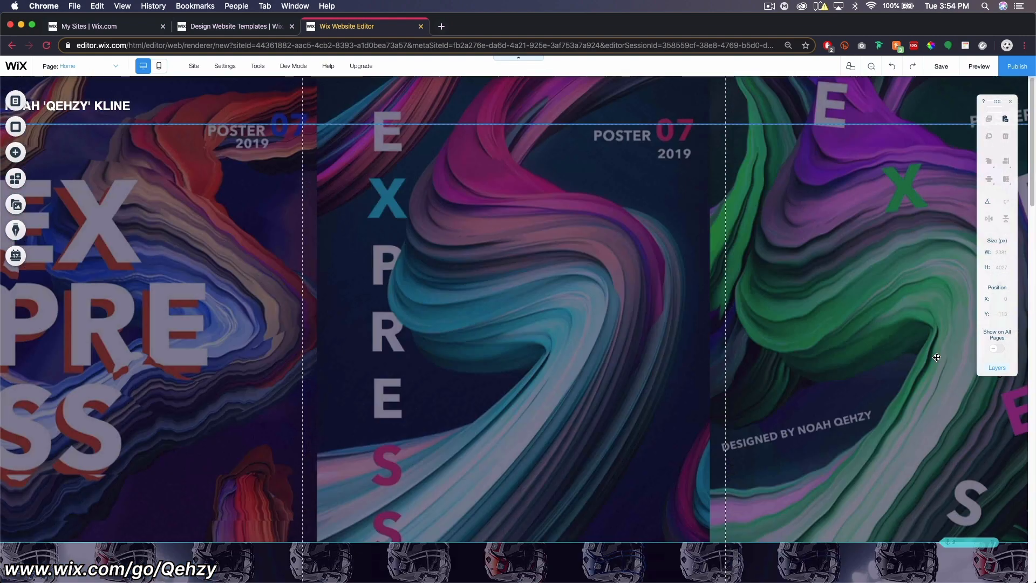
pyautogui.scroll(-6, 785, 260)
pyautogui.scroll(10, 786, 260)
pyautogui.scroll(-10, 609, 263)
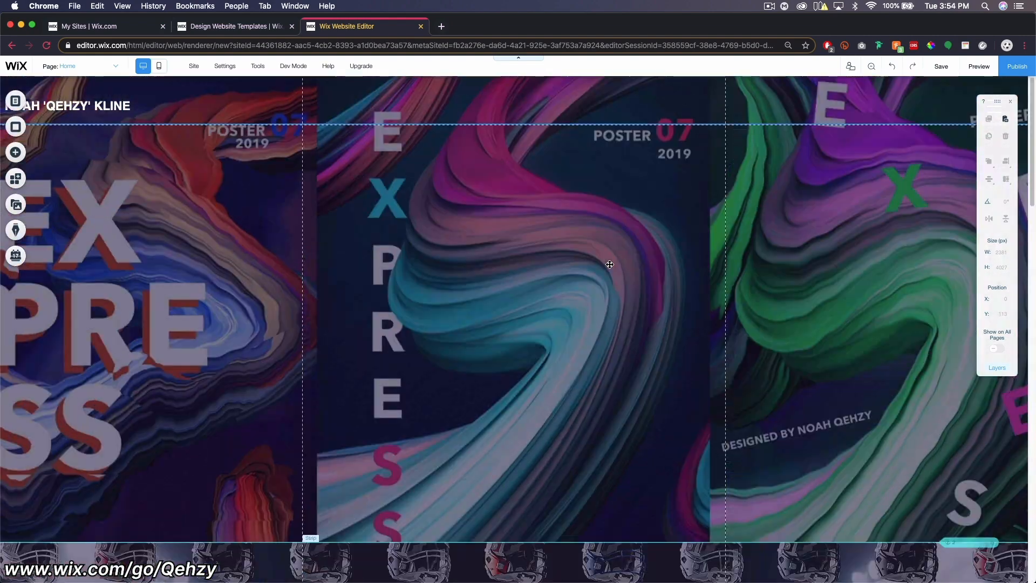
pyautogui.scroll(-10, 563, 251)
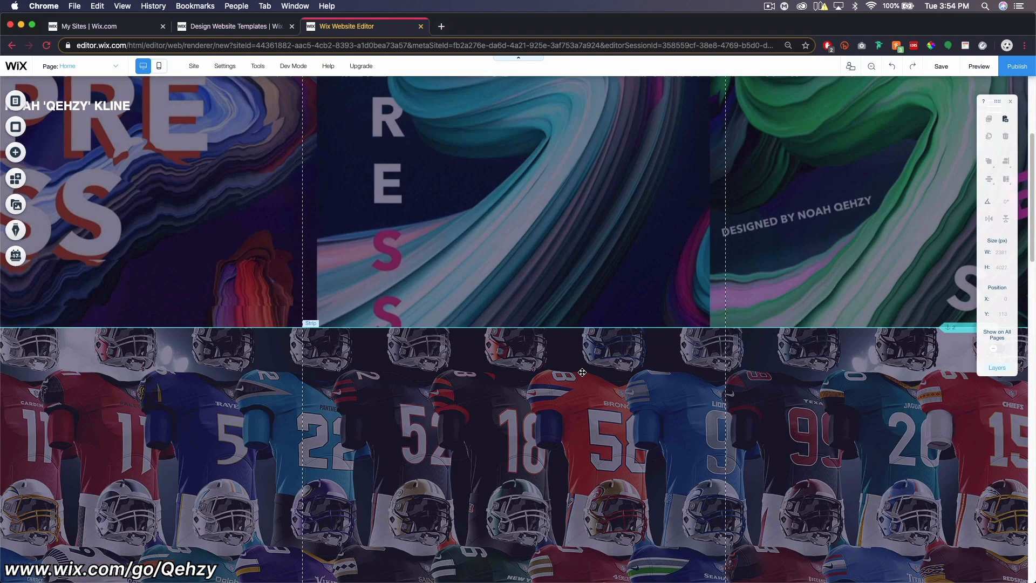
pyautogui.scroll(10, 581, 370)
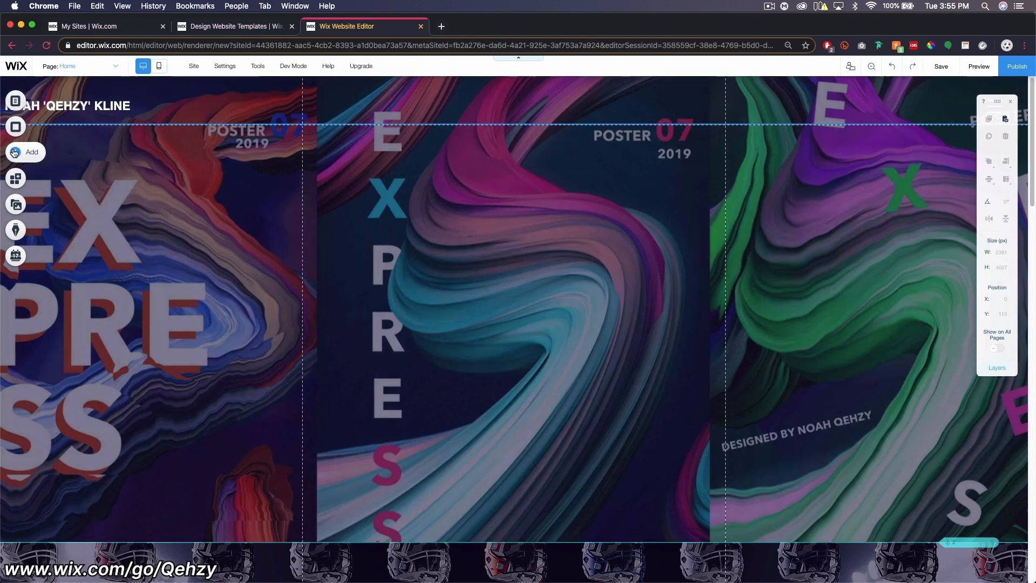
# Add the "Your Brand" Welcome strip to the home page between the projects section and the footer
pyautogui.click(15, 153)
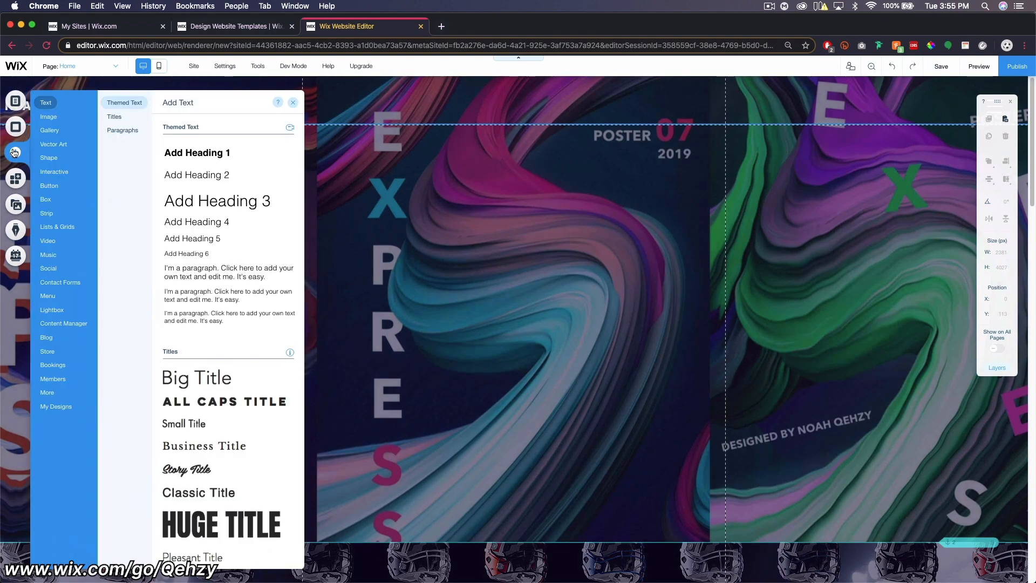
pyautogui.moveTo(56, 120)
pyautogui.moveTo(46, 201)
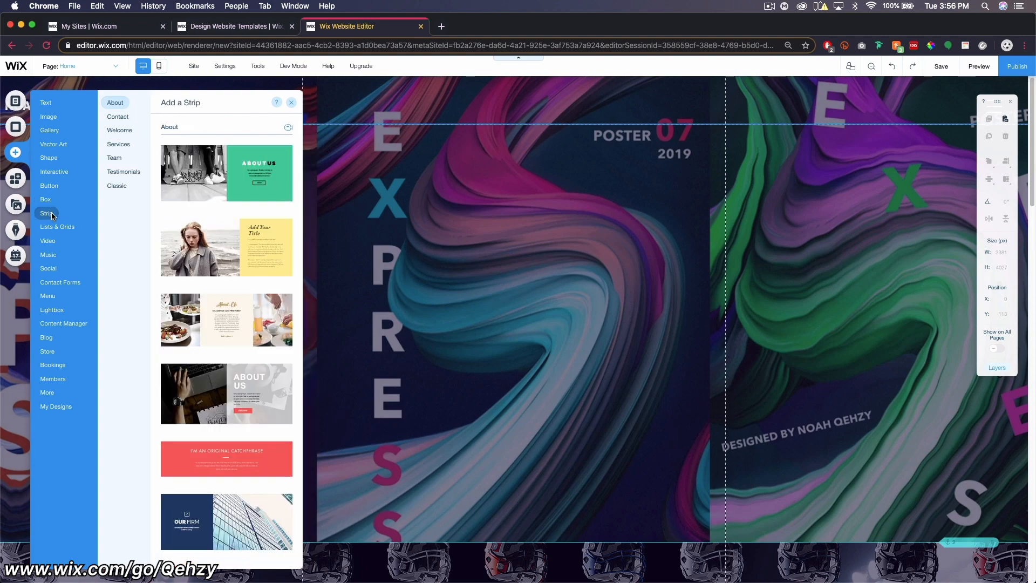
pyautogui.scroll(-3, 219, 270)
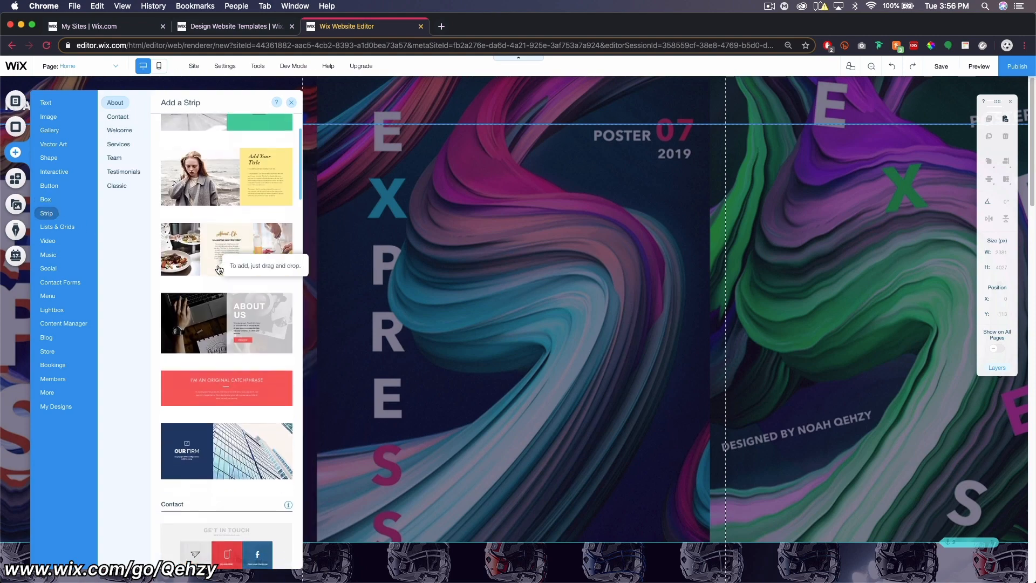
pyautogui.scroll(-6, 219, 270)
pyautogui.scroll(-10, 221, 273)
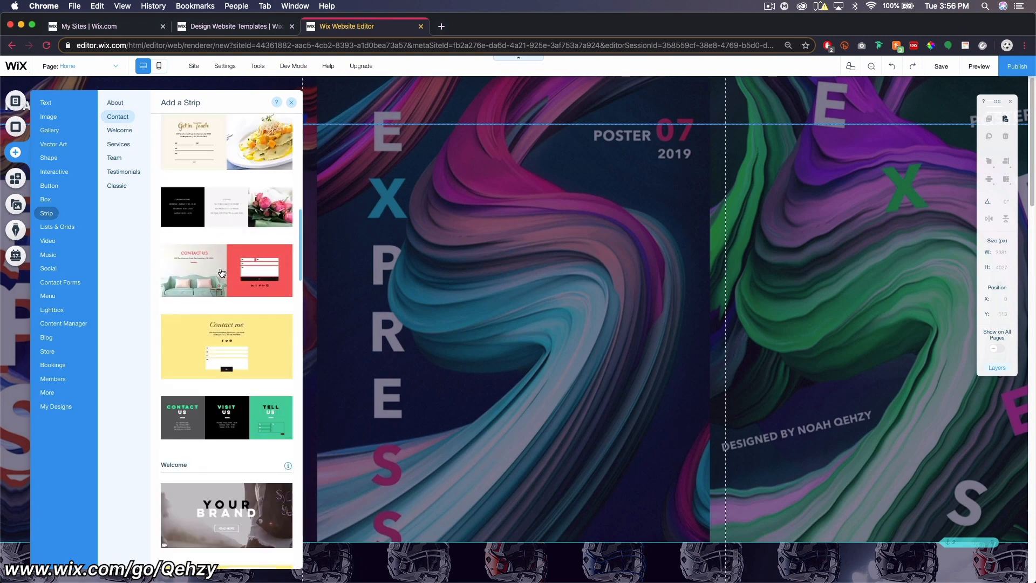
pyautogui.scroll(-3, 222, 273)
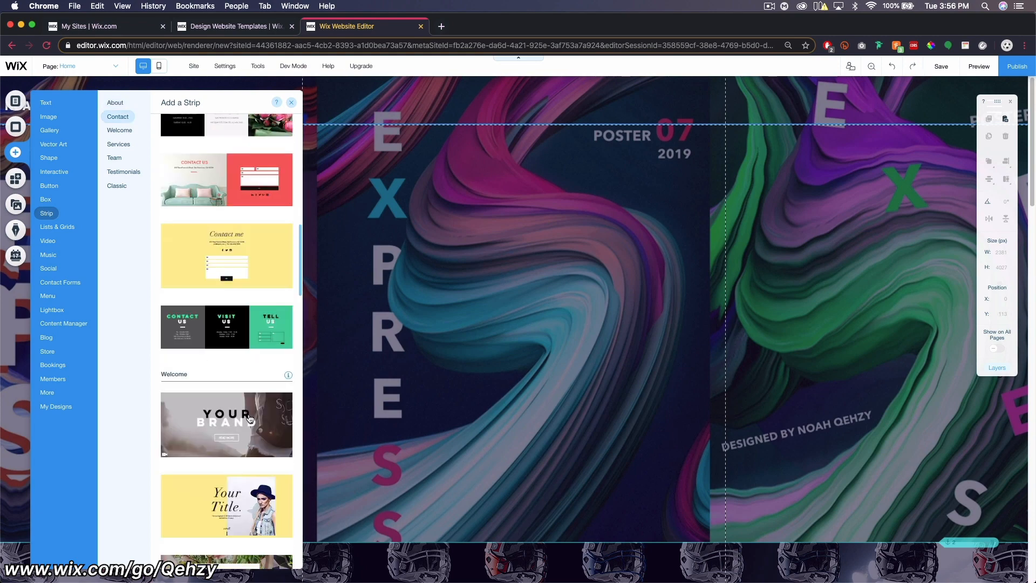
pyautogui.click(224, 428)
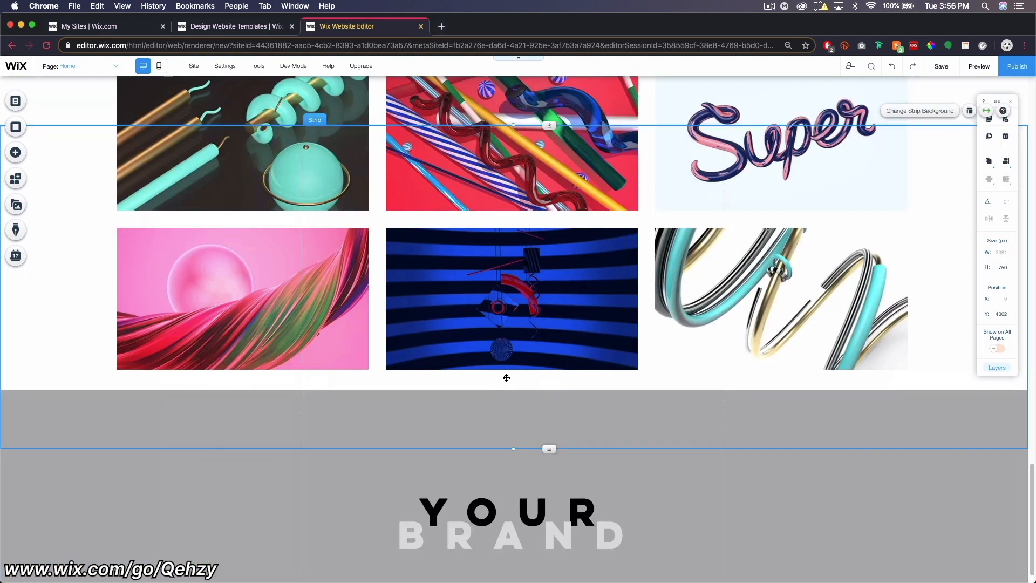
pyautogui.scroll(1, 612, 323)
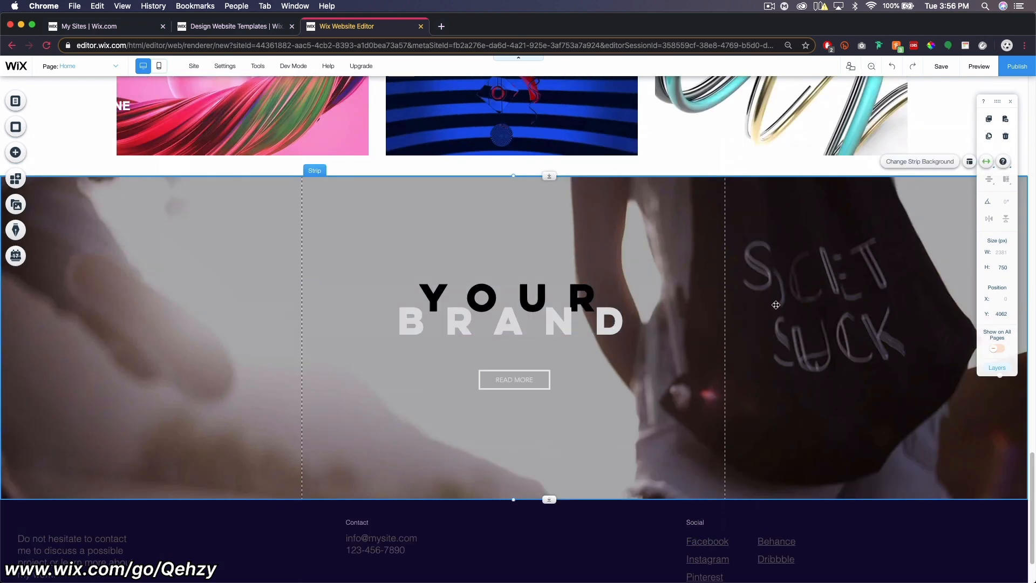
# Copy the YOUR BRAND title and READ MORE button from the added strip into the poster strip at the page's start
pyautogui.click(520, 307)
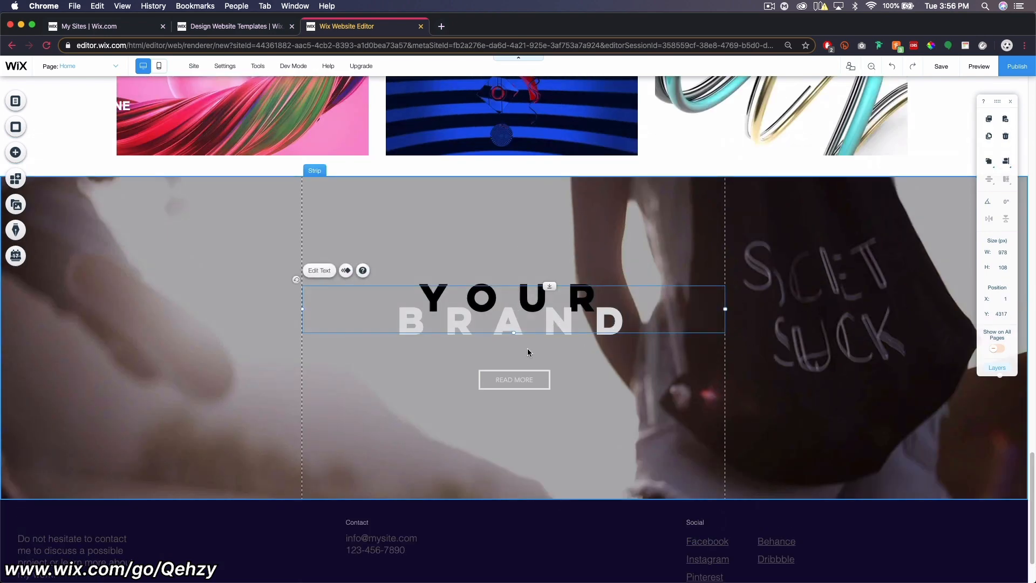
pyautogui.keyDown('shift'); pyautogui.click(524, 377); pyautogui.keyUp('shift')
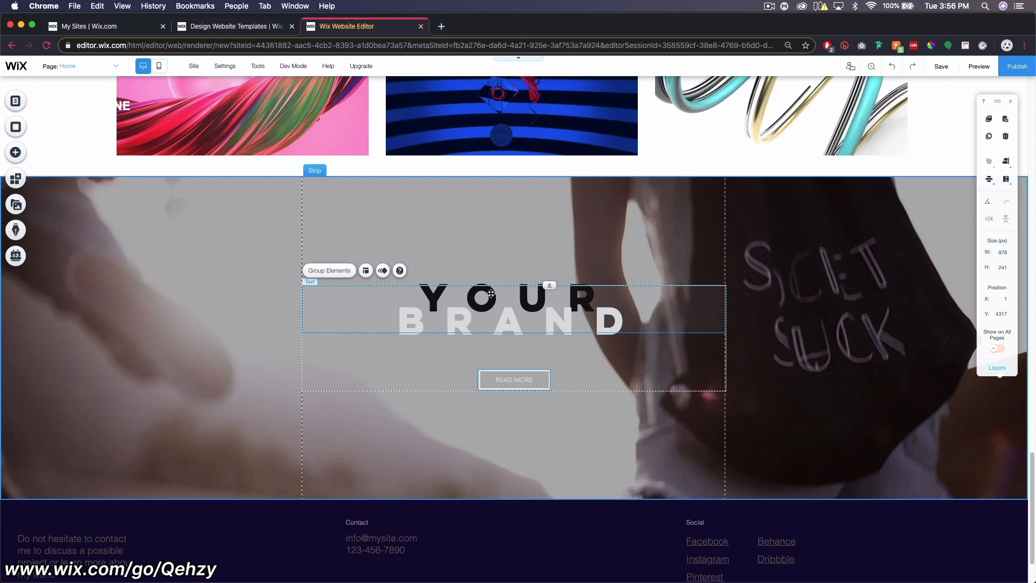
pyautogui.scroll(10, 434, 299)
pyautogui.scroll(6, 435, 299)
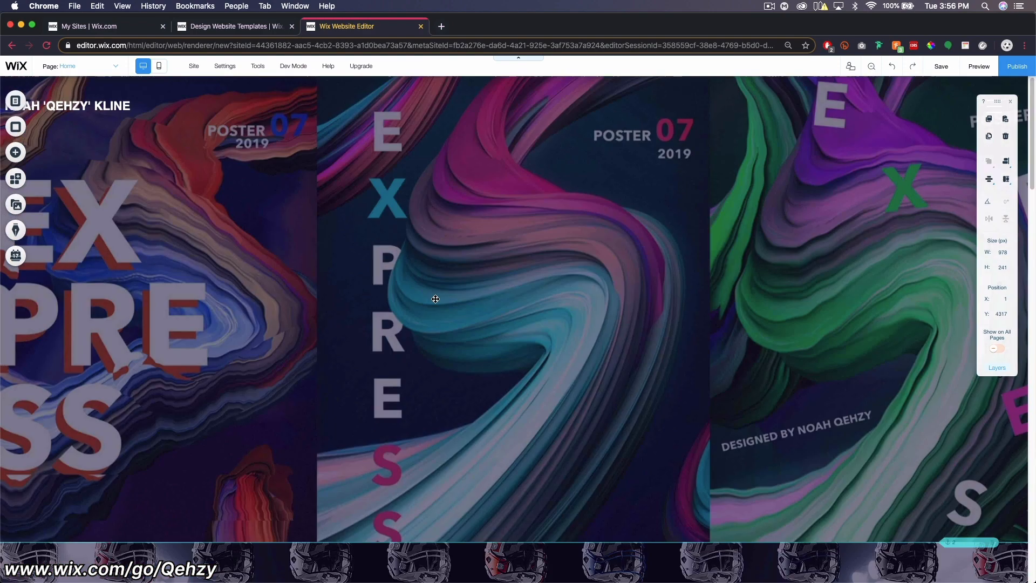
pyautogui.click(458, 288)
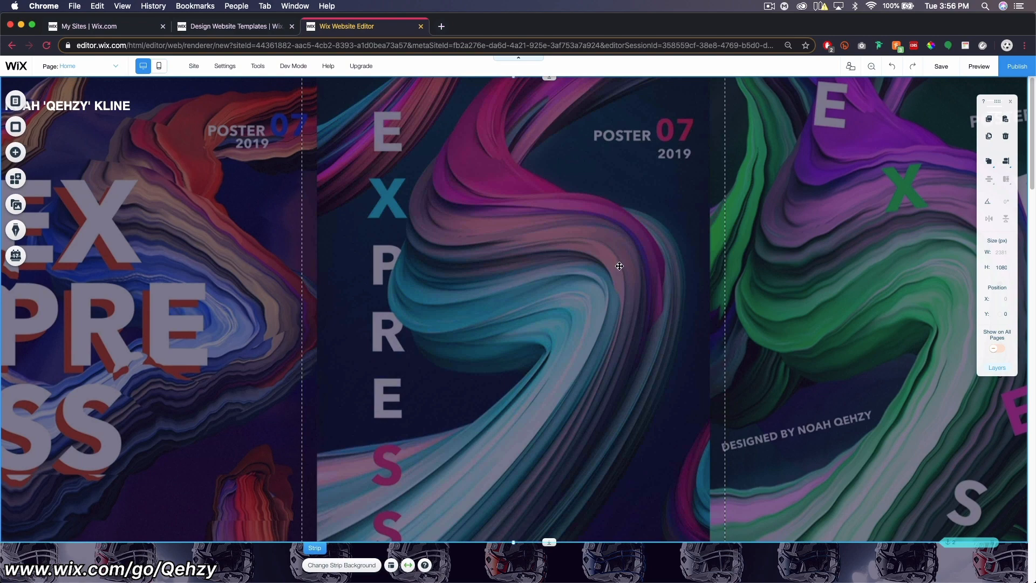
pyautogui.press('super+v')
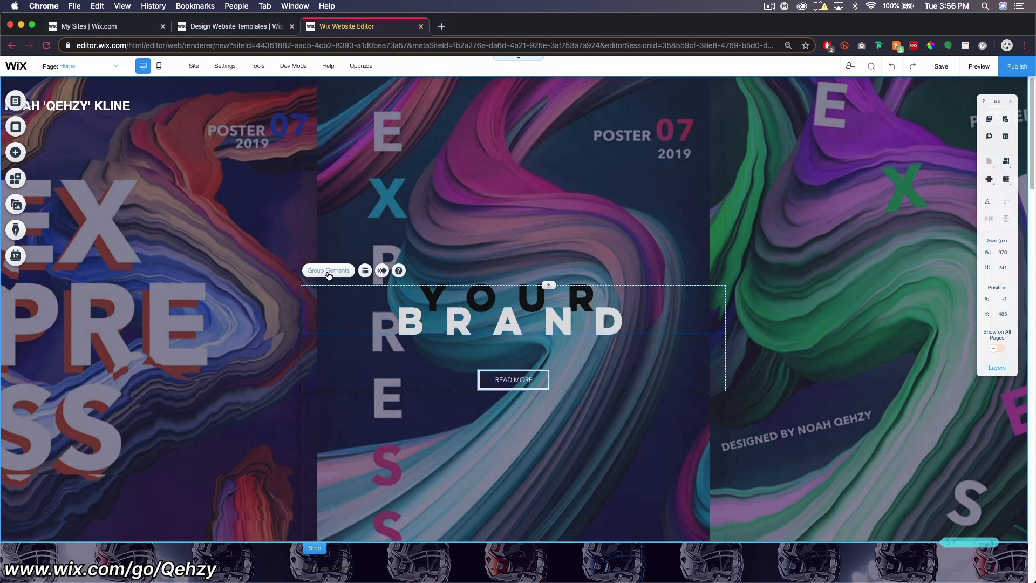
# Group the pasted title and button and centre the group vertically in the poster strip
pyautogui.click(329, 271)
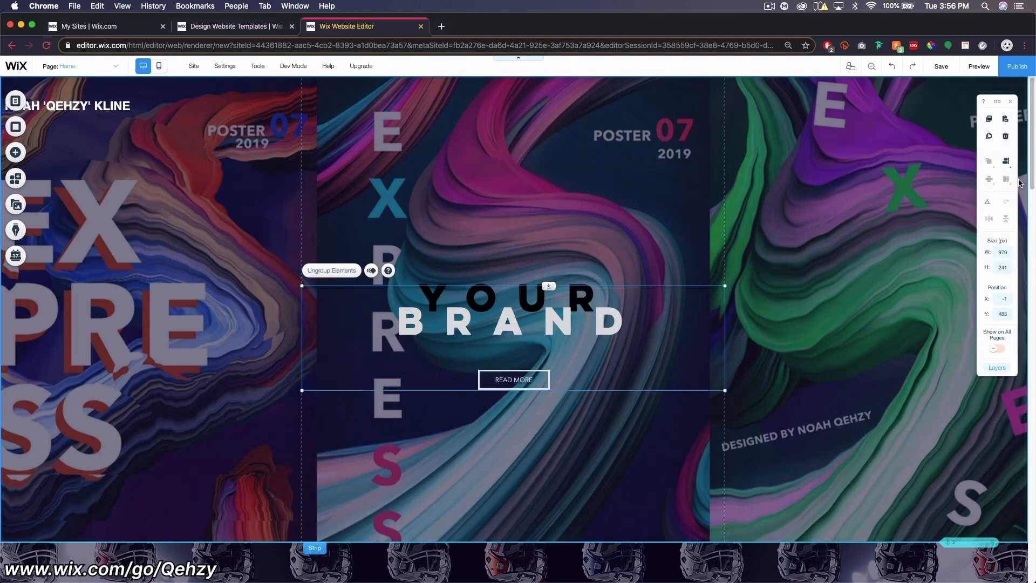
pyautogui.click(1010, 166)
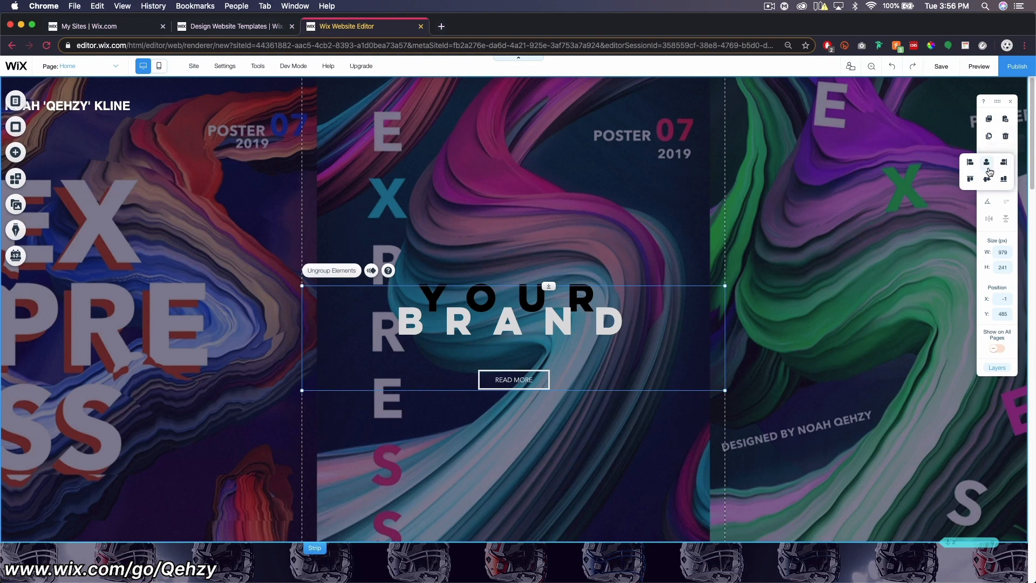
pyautogui.click(989, 180)
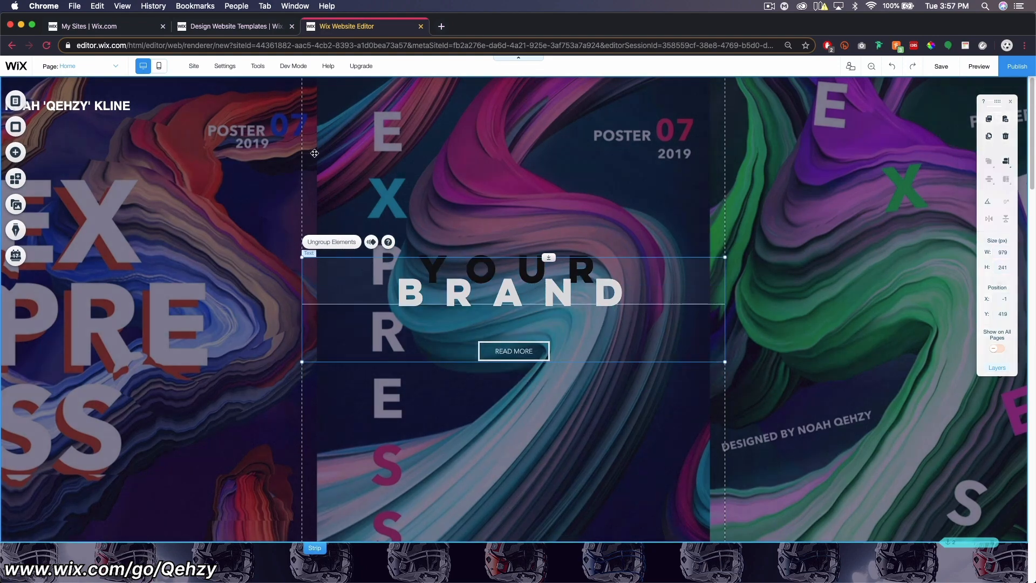
# Replace the grouped title's two lines with GRAPHIC and DESIGN
pyautogui.moveTo(263, 69)
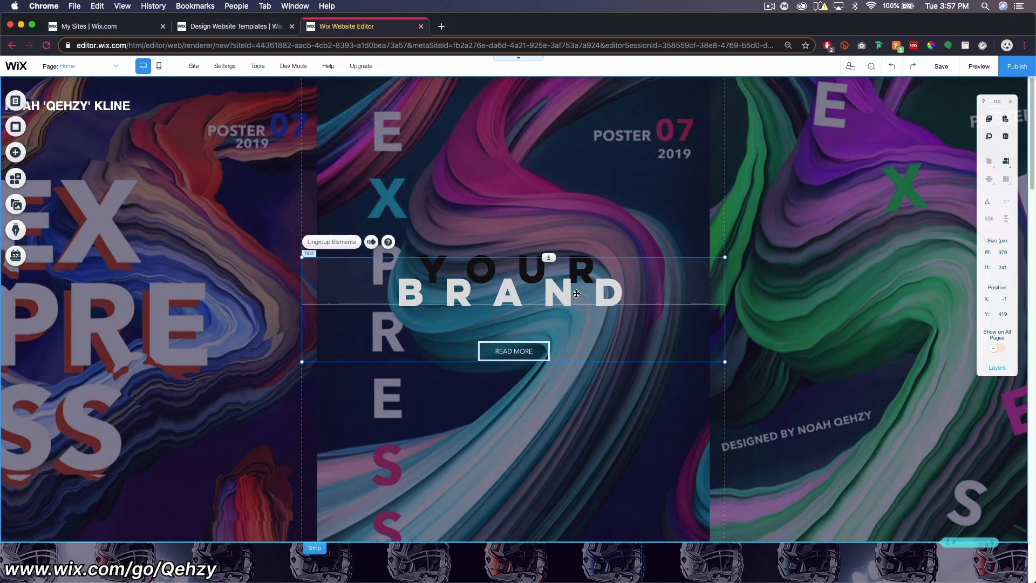
pyautogui.click(516, 302)
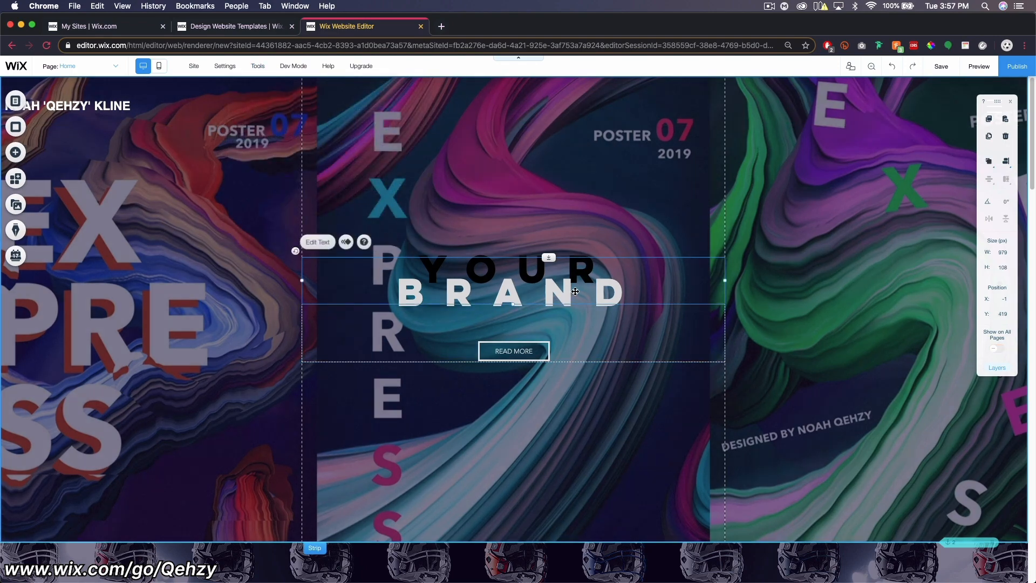
pyautogui.doubleClick(516, 302)
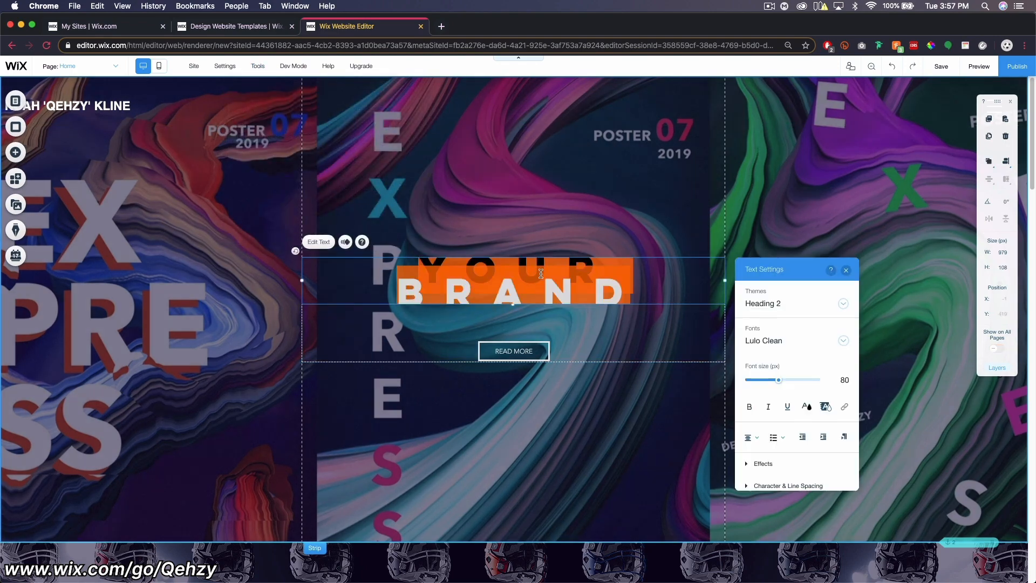
pyautogui.click(591, 264)
pyautogui.moveTo(591, 263); pyautogui.dragTo(434, 260)
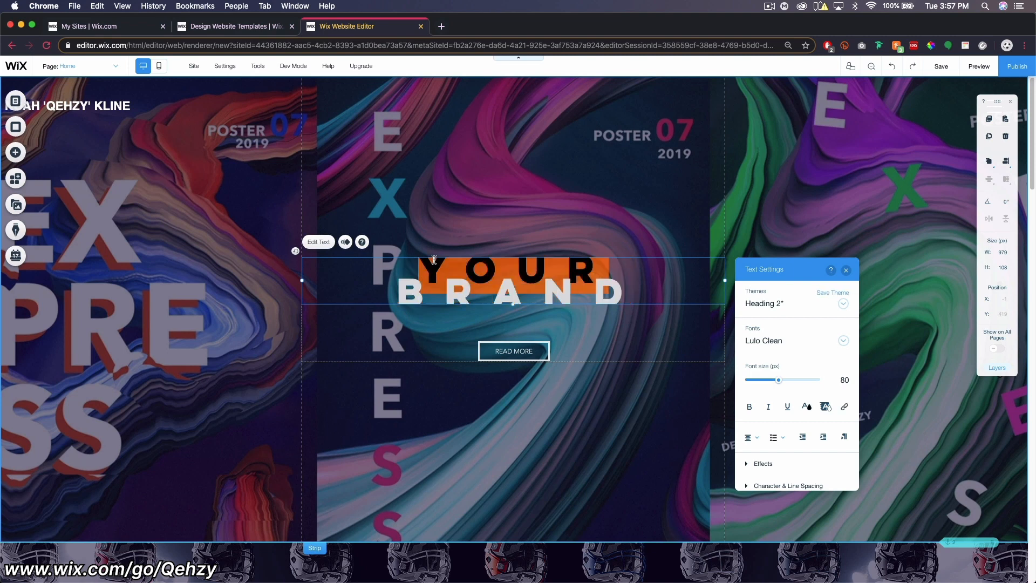
pyautogui.write('GRAPHIC')
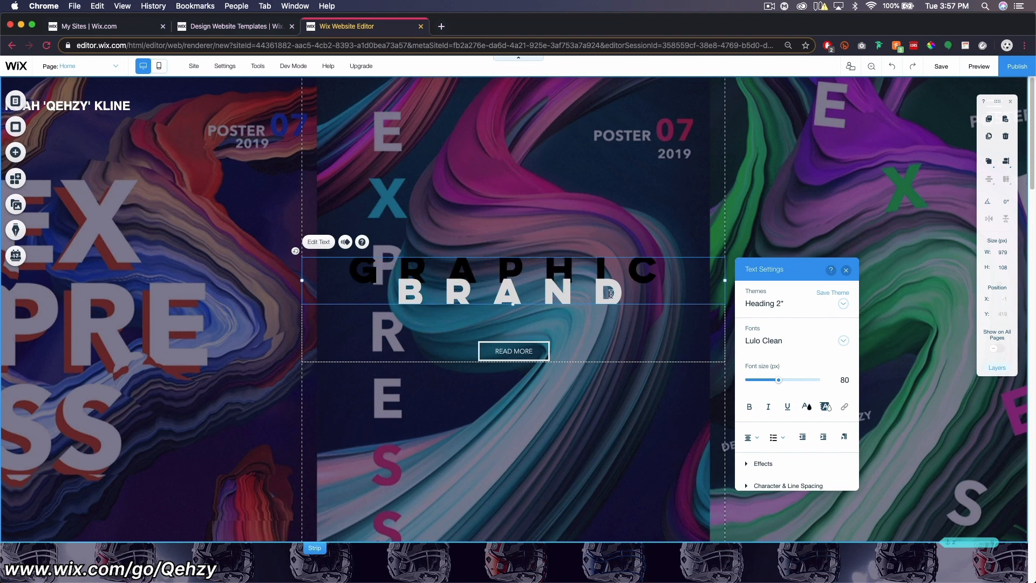
pyautogui.moveTo(630, 291); pyautogui.dragTo(398, 291)
pyautogui.write('DES')
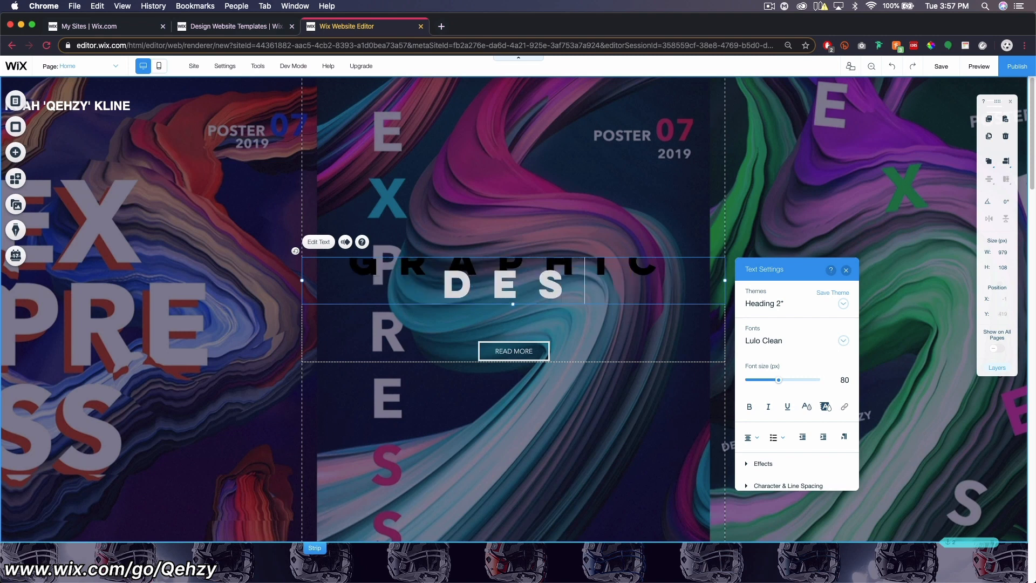
pyautogui.write('IGN')
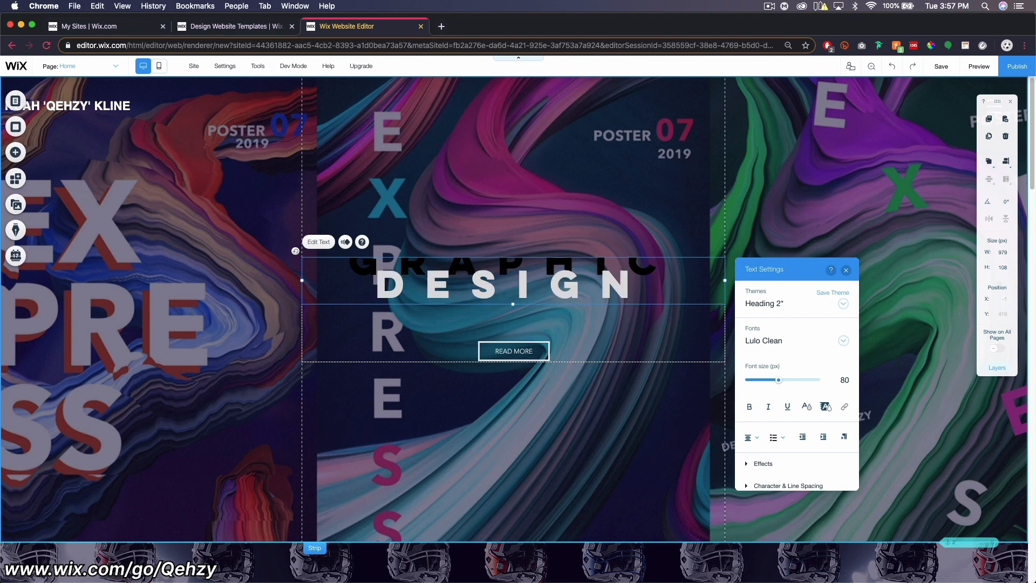
# Colour the word GRAPHIC in the poster strip title with a new custom colour, hex 32F6F2
pyautogui.moveTo(654, 263); pyautogui.dragTo(365, 257)
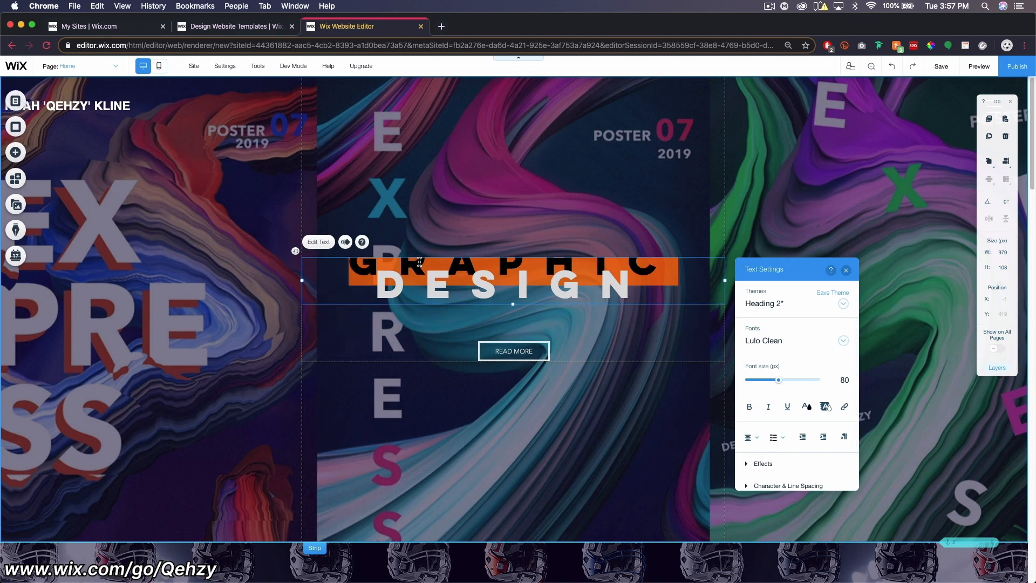
pyautogui.click(807, 408)
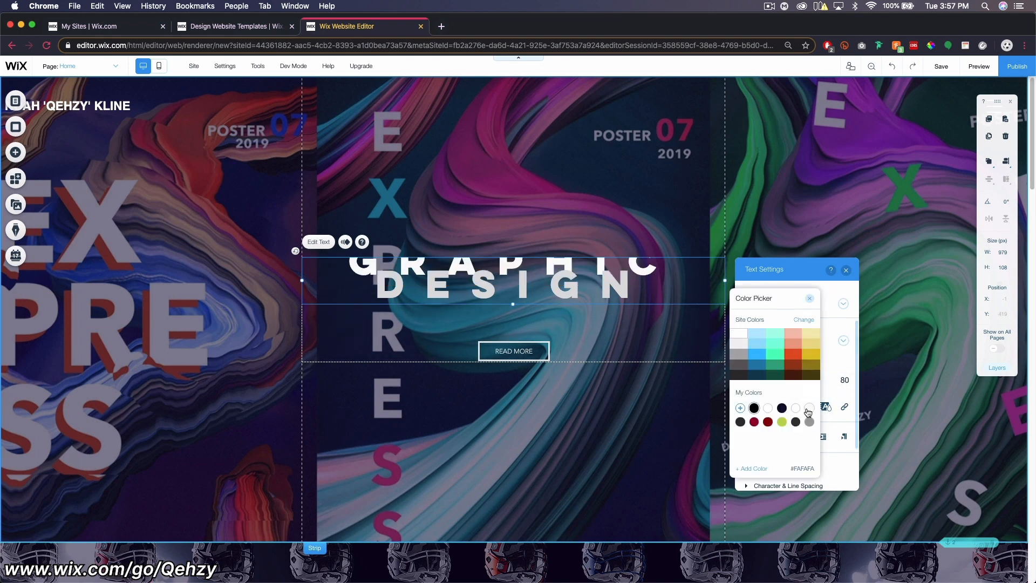
pyautogui.click(754, 408)
pyautogui.click(741, 409)
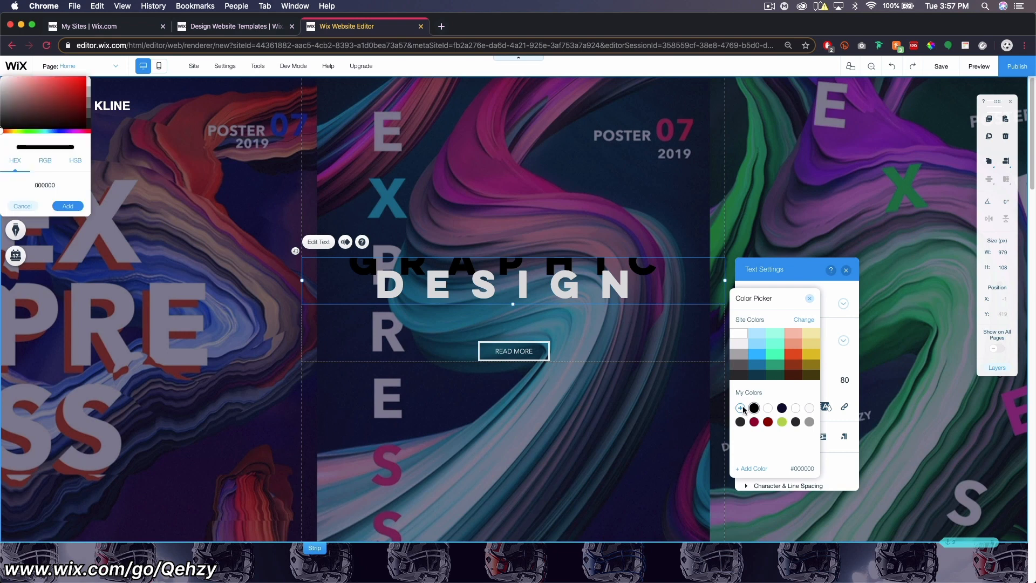
pyautogui.click(45, 185)
pyautogui.write('32F6F2')
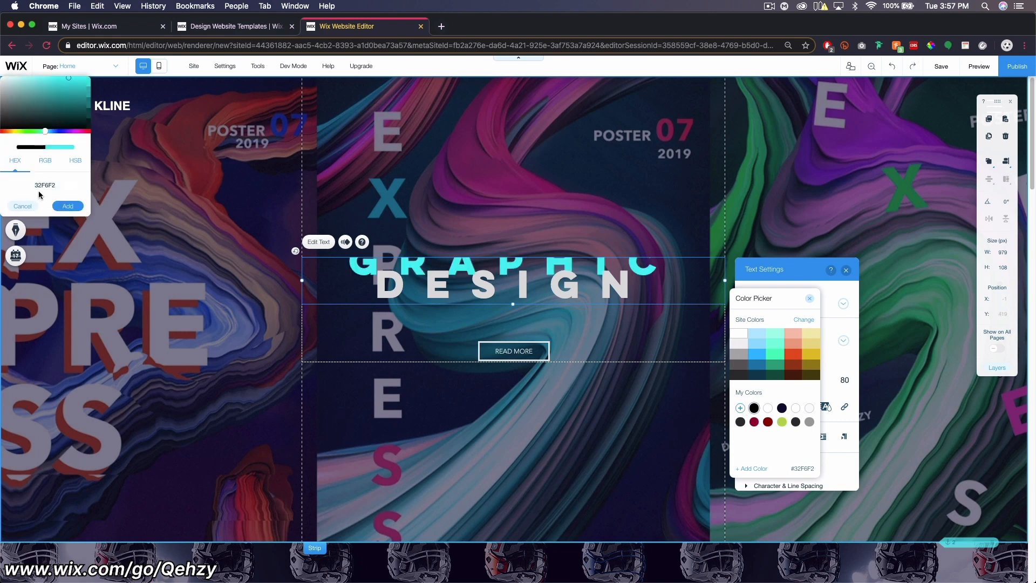
pyautogui.click(67, 206)
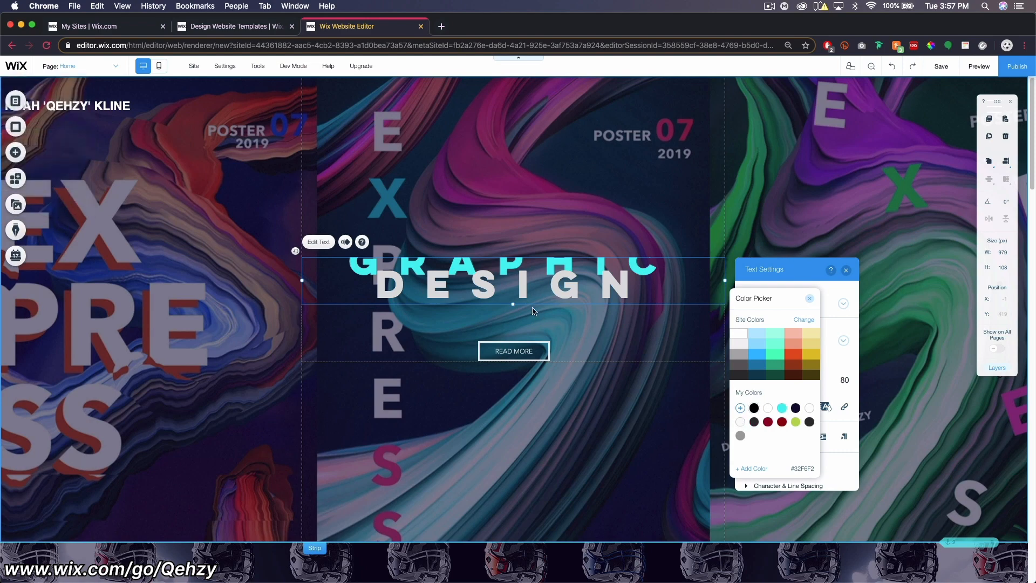
pyautogui.click(878, 218)
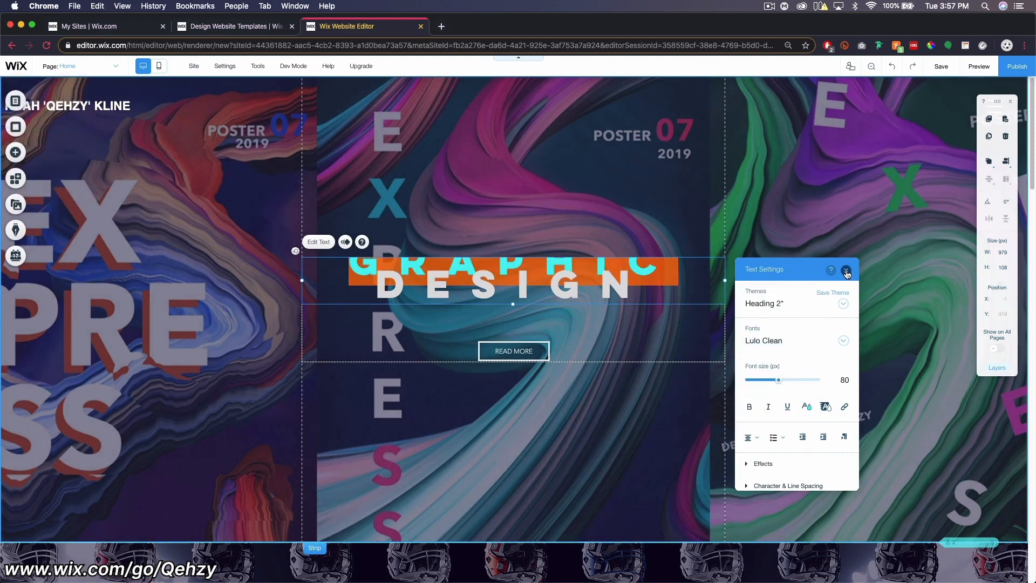
pyautogui.click(846, 270)
pyautogui.click(876, 258)
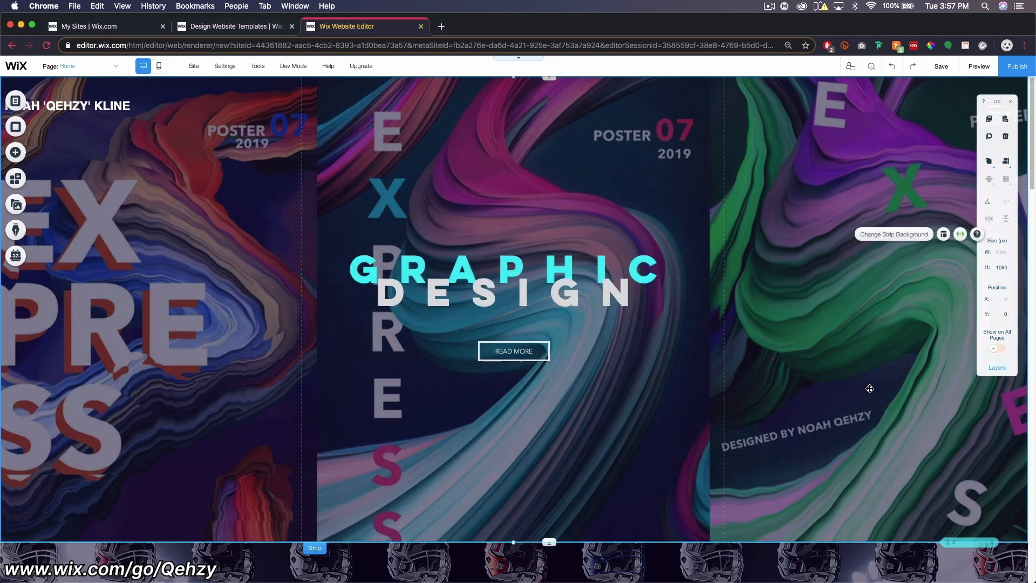
# Set the colour of the word DESIGN in the poster strip title to white, #FFFFFF
pyautogui.click(626, 320)
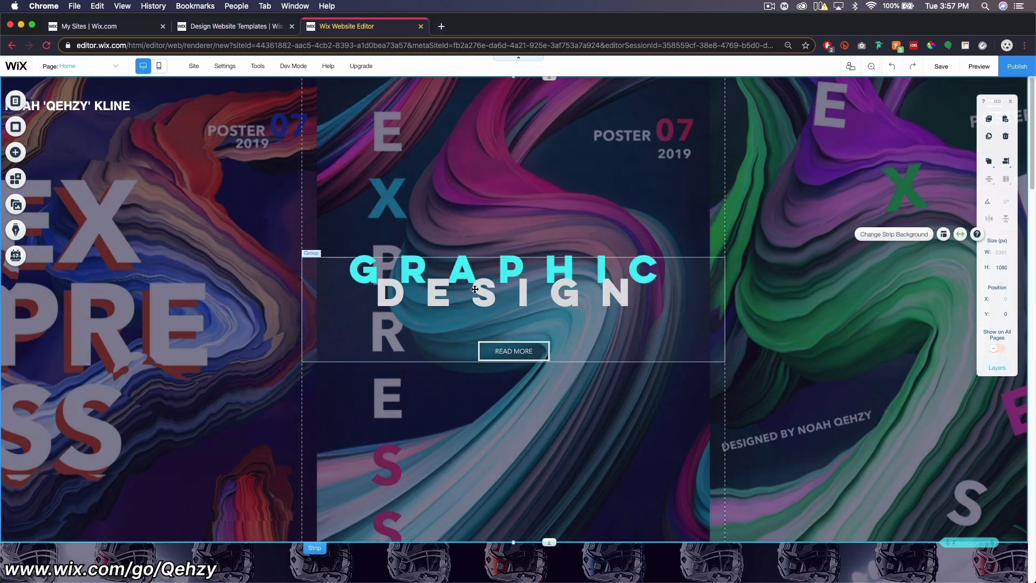
pyautogui.doubleClick(577, 291)
pyautogui.click(626, 292)
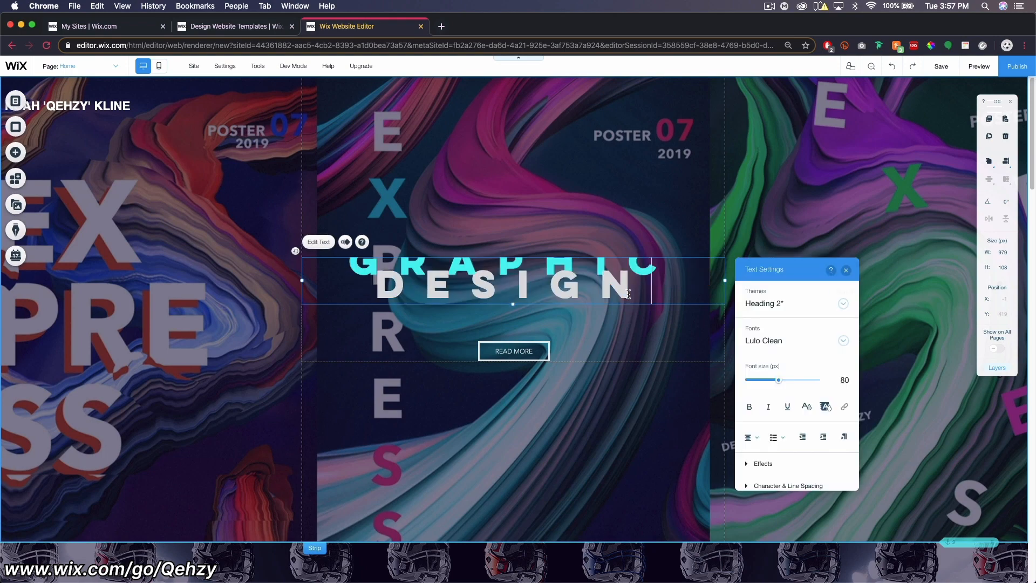
pyautogui.moveTo(628, 290); pyautogui.dragTo(376, 289)
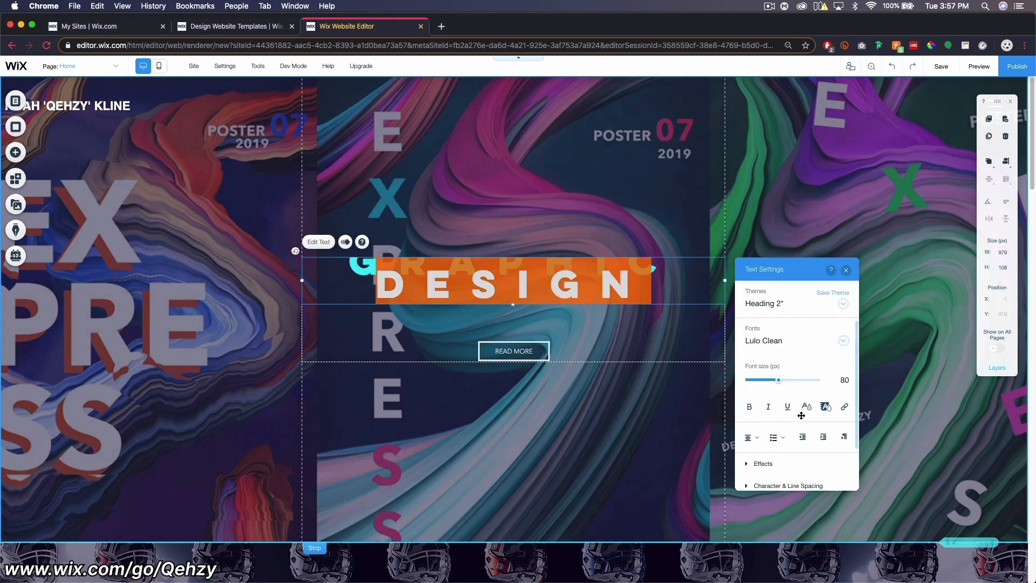
pyautogui.click(807, 407)
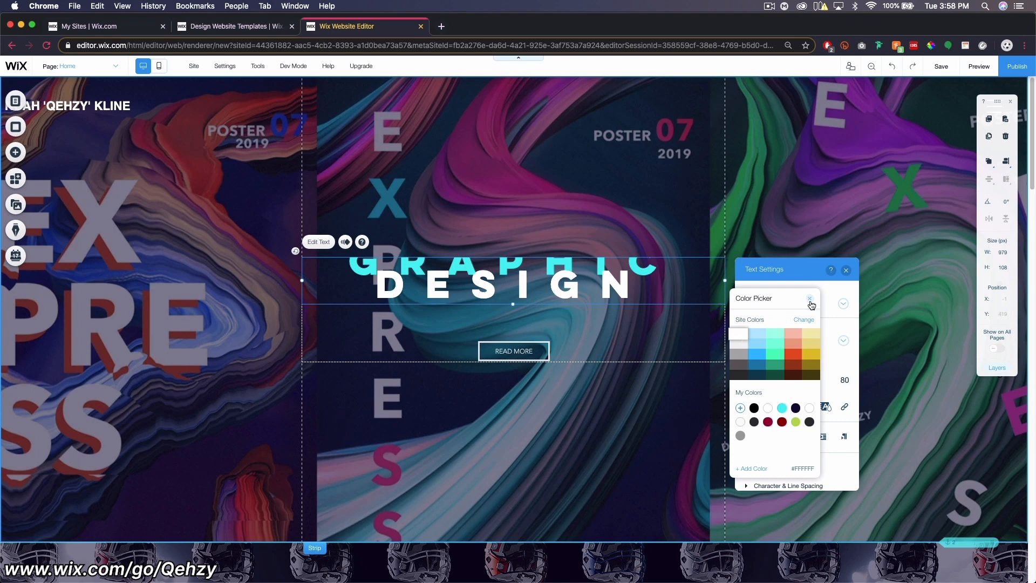
pyautogui.click(809, 299)
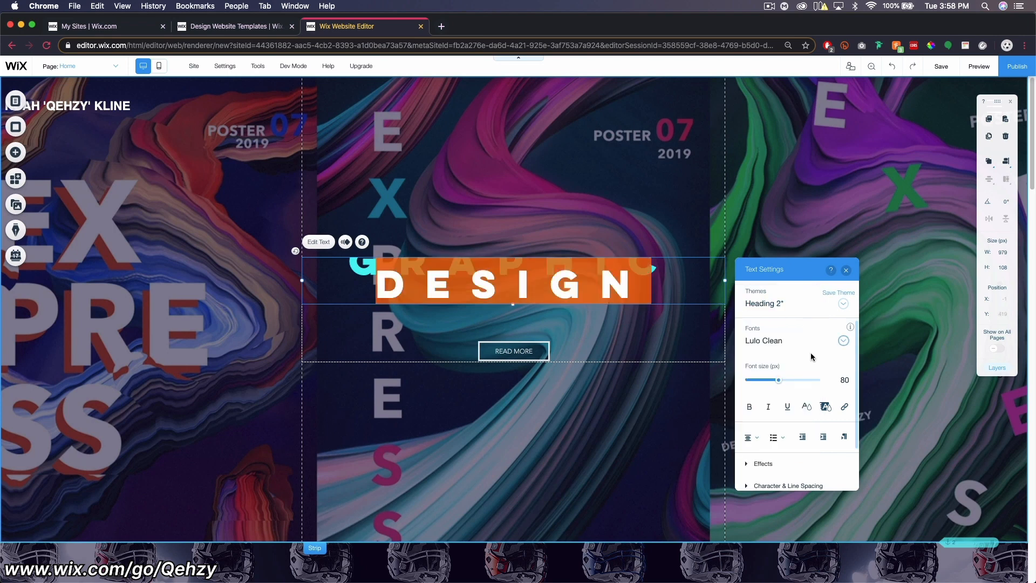
# Apply text effect C to the word DESIGN and finish editing the title
pyautogui.click(747, 465)
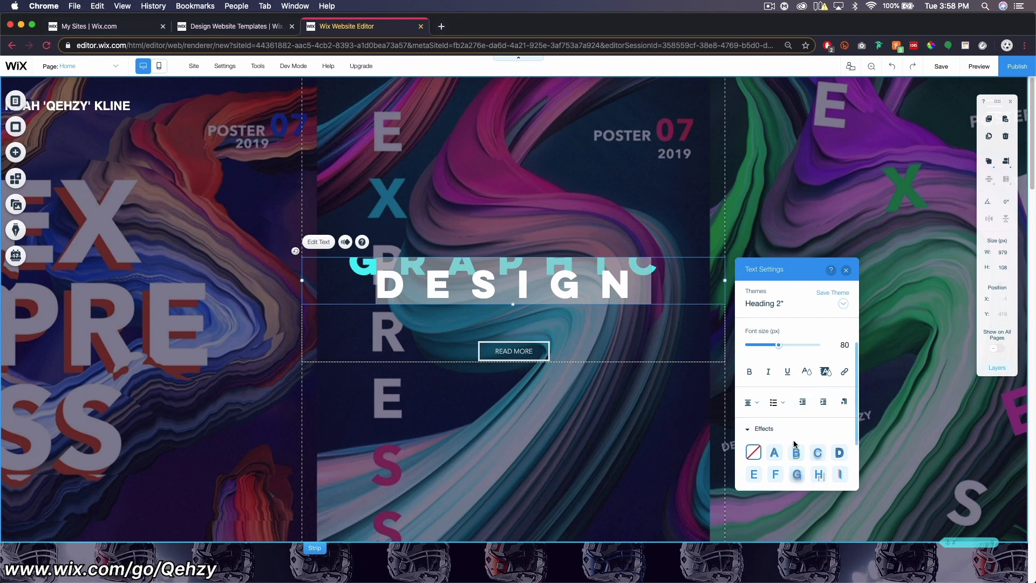
pyautogui.scroll(-1, 813, 459)
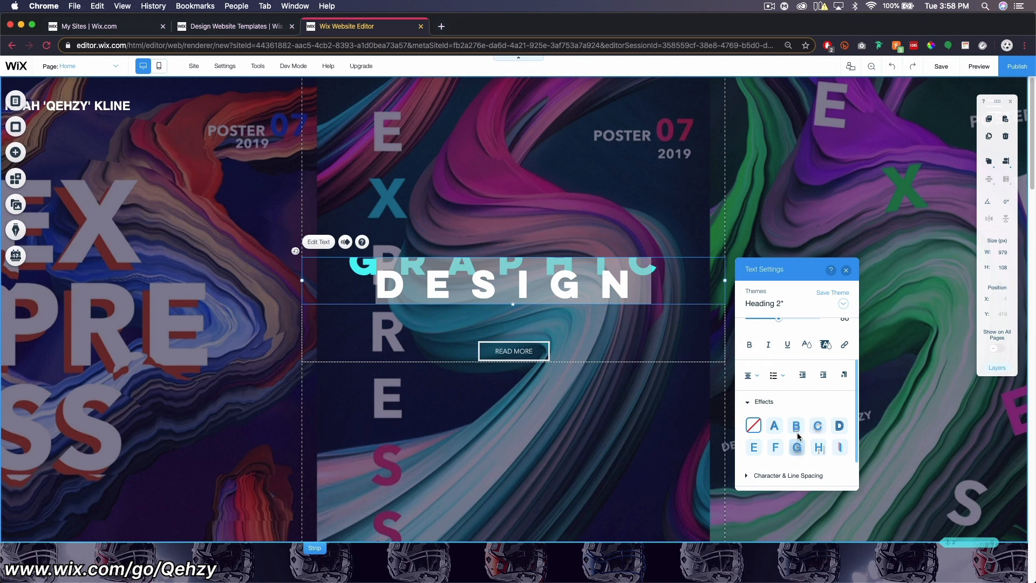
pyautogui.click(815, 429)
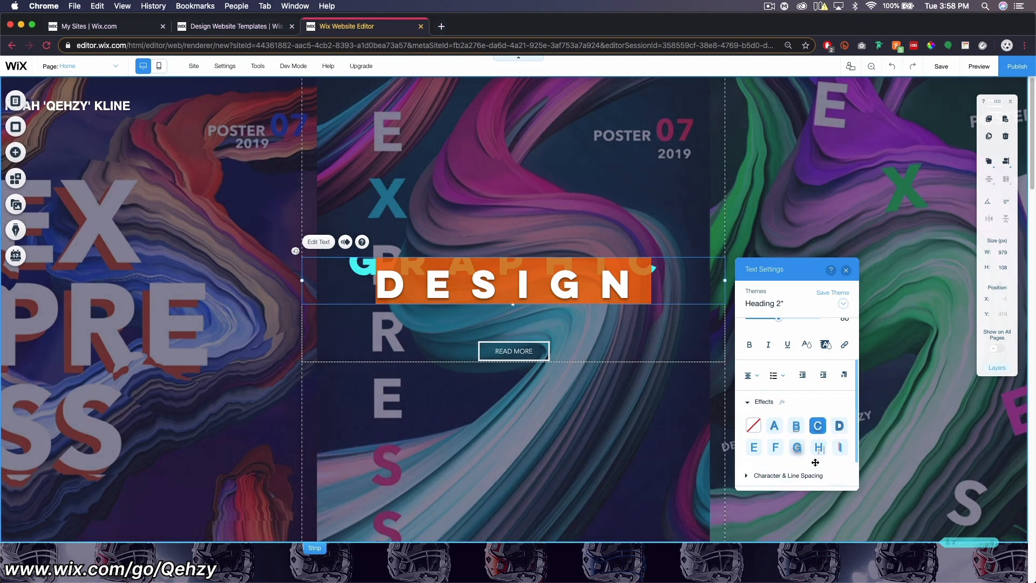
pyautogui.scroll(-2, 816, 461)
pyautogui.click(846, 270)
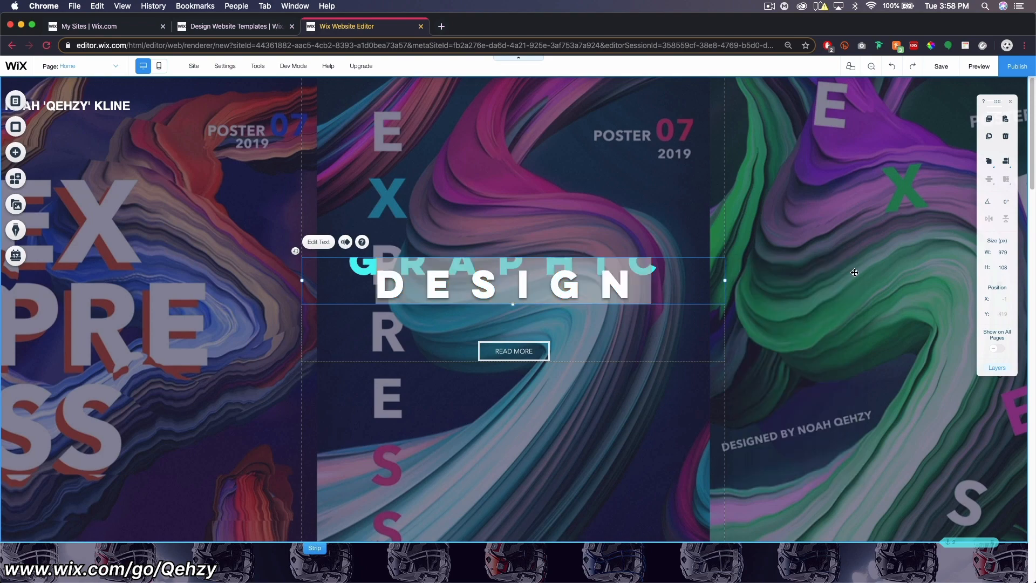
pyautogui.click(851, 257)
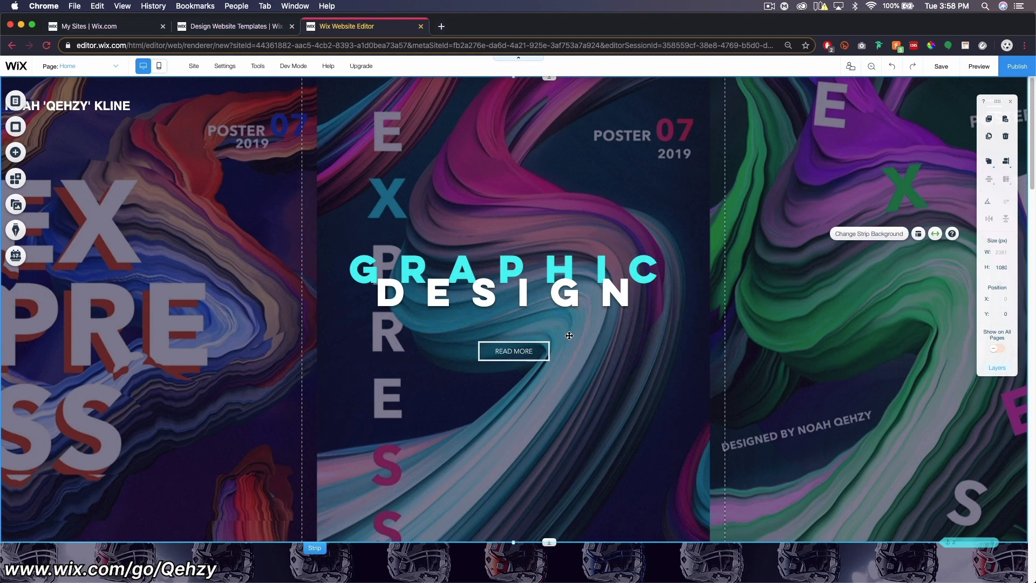
# Change the READ MORE button's text in the poster strip to VIEW PROJECTS
pyautogui.click(515, 350)
pyautogui.click(518, 352)
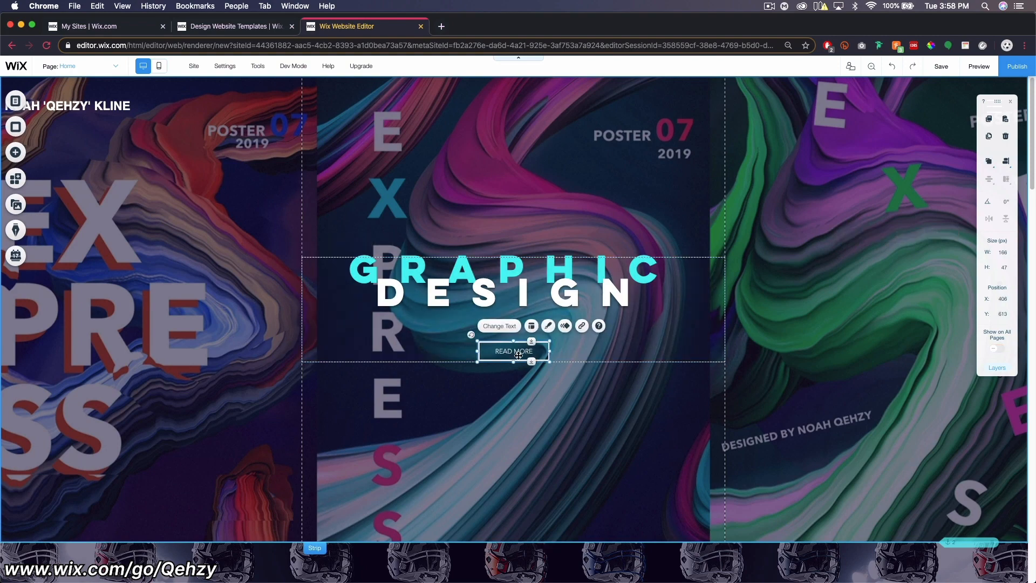
pyautogui.doubleClick(516, 352)
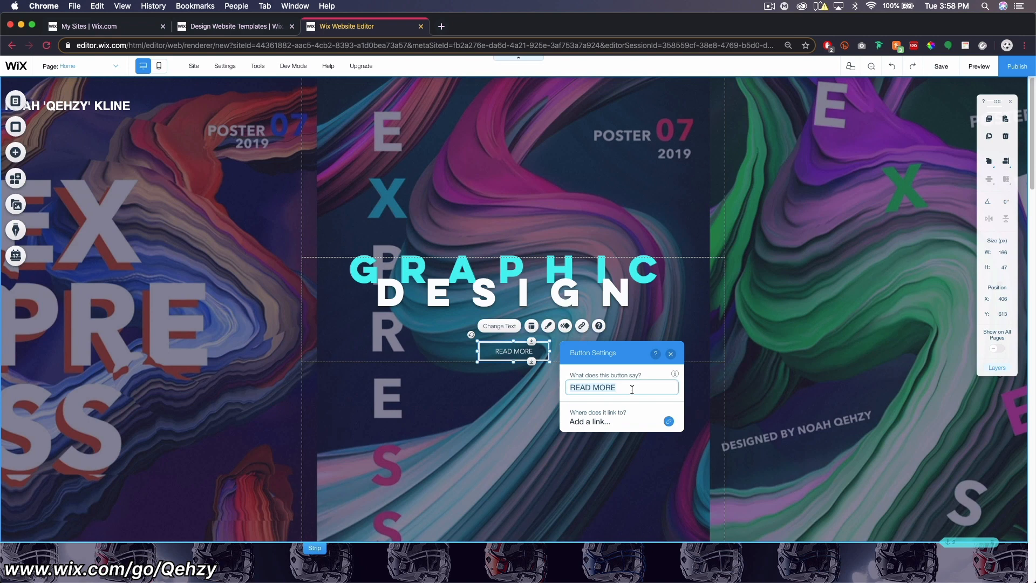
pyautogui.write('VIEW PROJECTS')
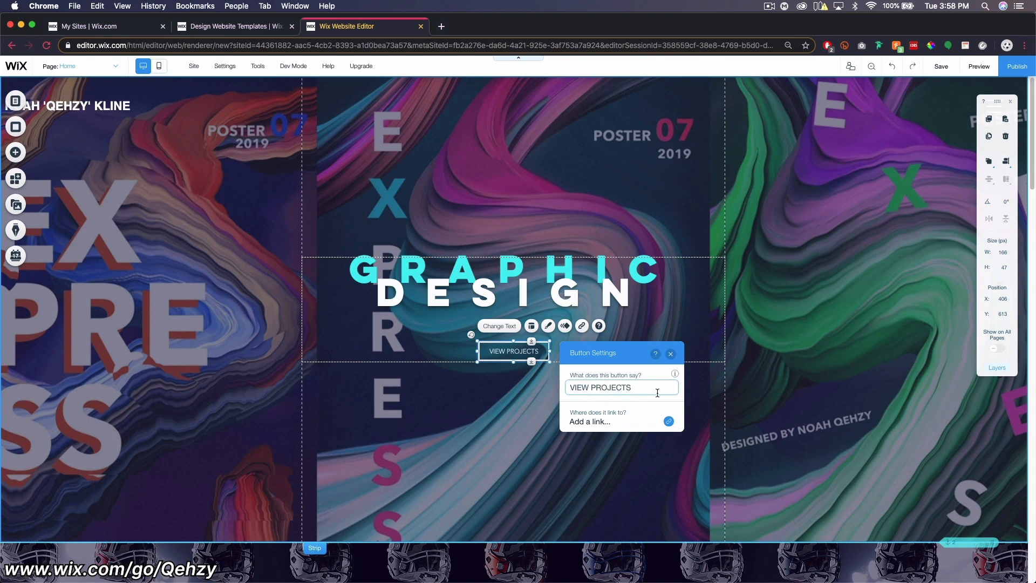
# Link the VIEW PROJECTS button to page 1, opening in the current window
pyautogui.click(669, 421)
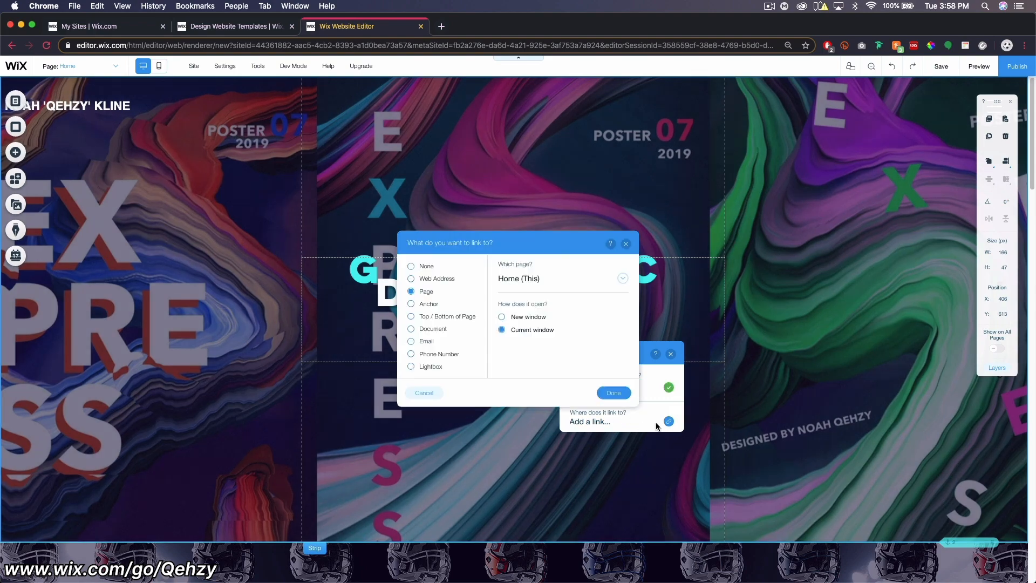
pyautogui.click(555, 281)
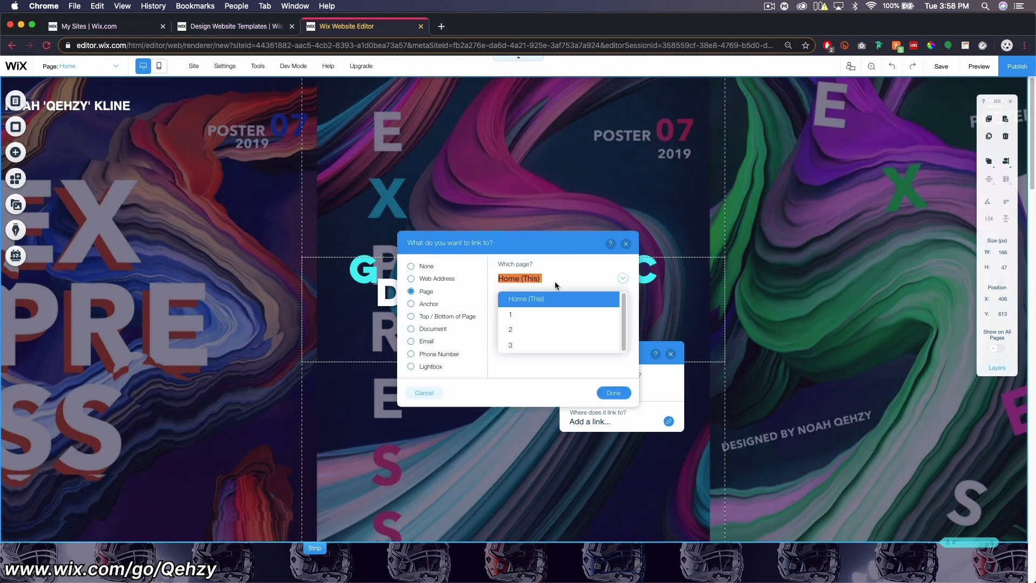
pyautogui.click(521, 319)
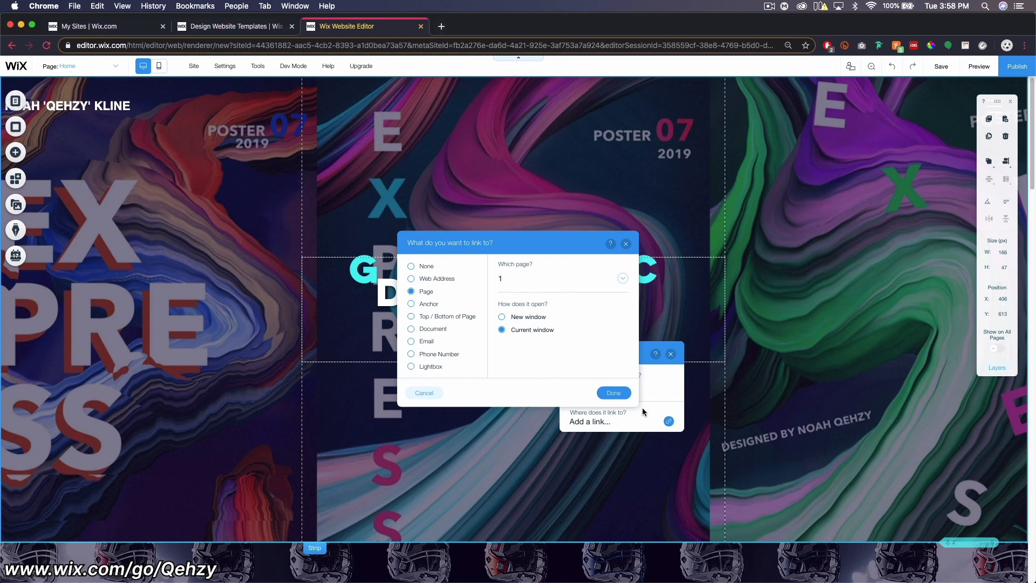
pyautogui.click(620, 396)
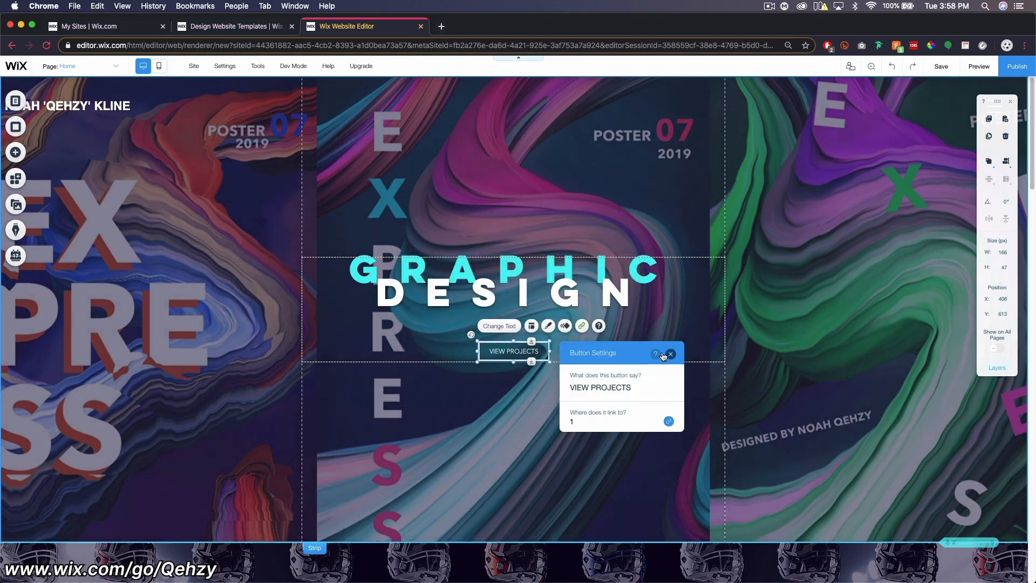
pyautogui.click(670, 354)
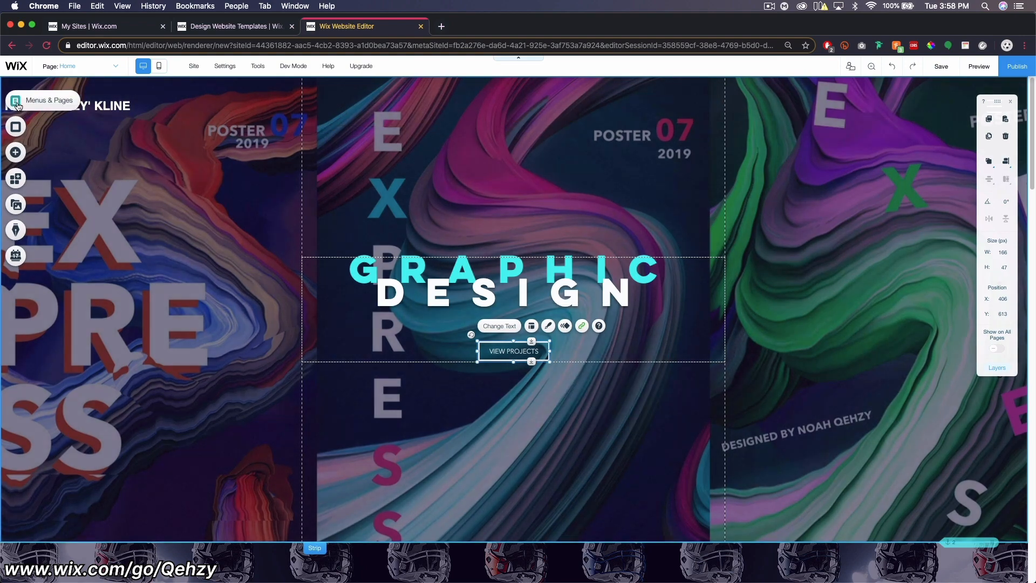
# Rename page 1 in the site menu as Graphic Design
pyautogui.click(15, 102)
pyautogui.doubleClick(125, 148)
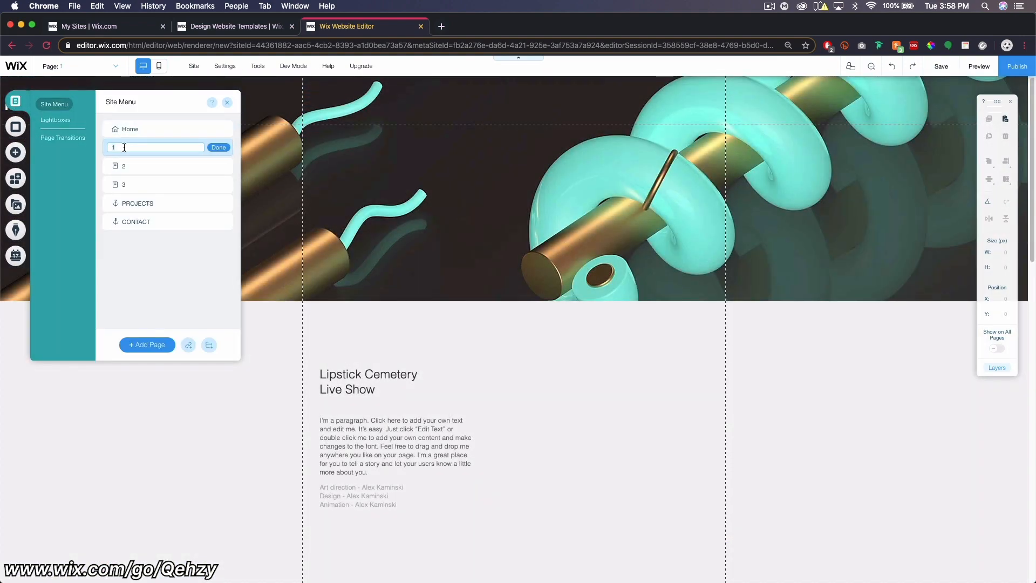
pyautogui.write('Grah')
pyautogui.click(219, 147)
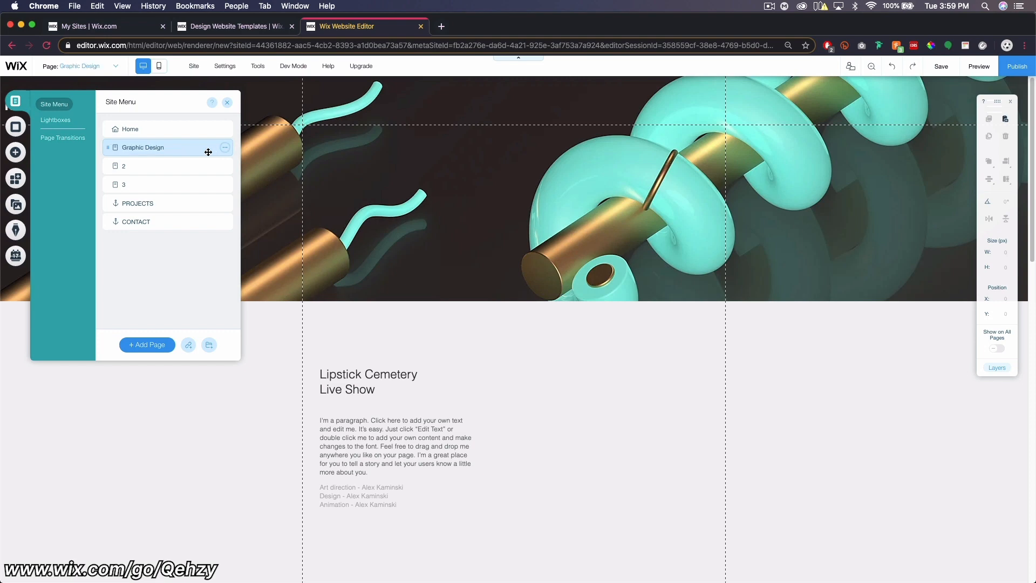
# Rename page 2 as Apparel and page 3 as Web, and return to the Home page
pyautogui.doubleClick(140, 162)
pyautogui.write('Apparel')
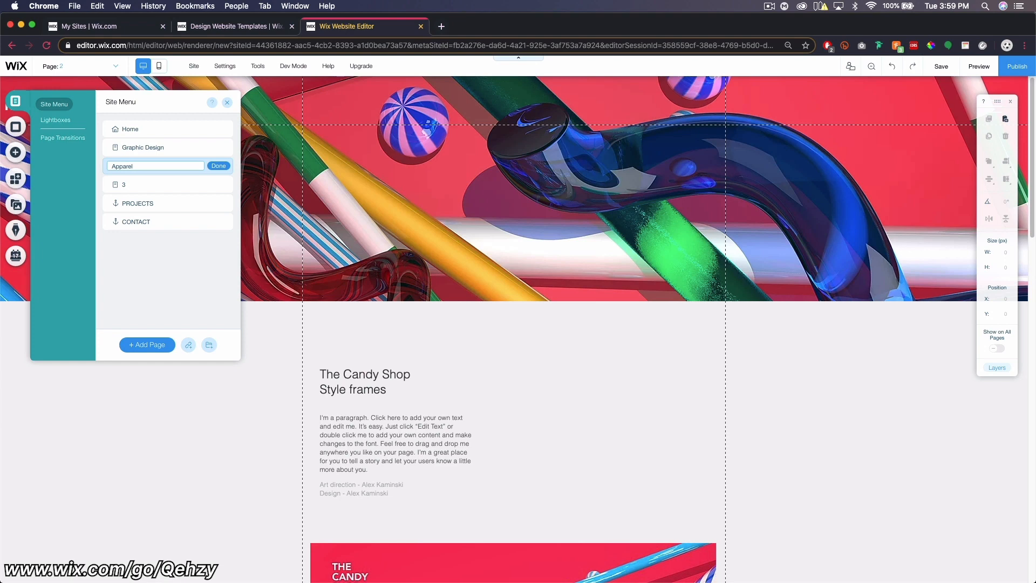
pyautogui.click(218, 166)
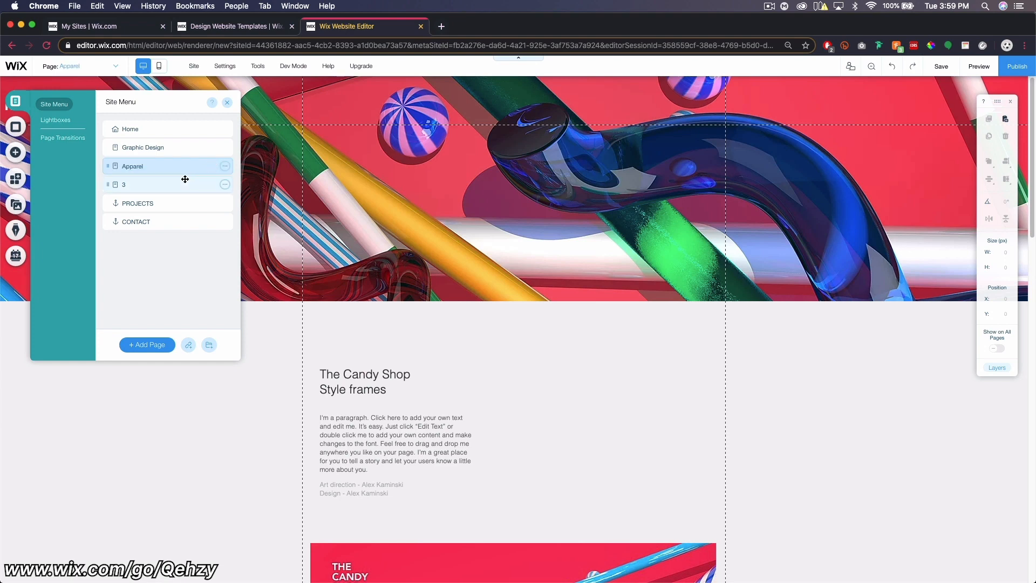
pyautogui.doubleClick(139, 185)
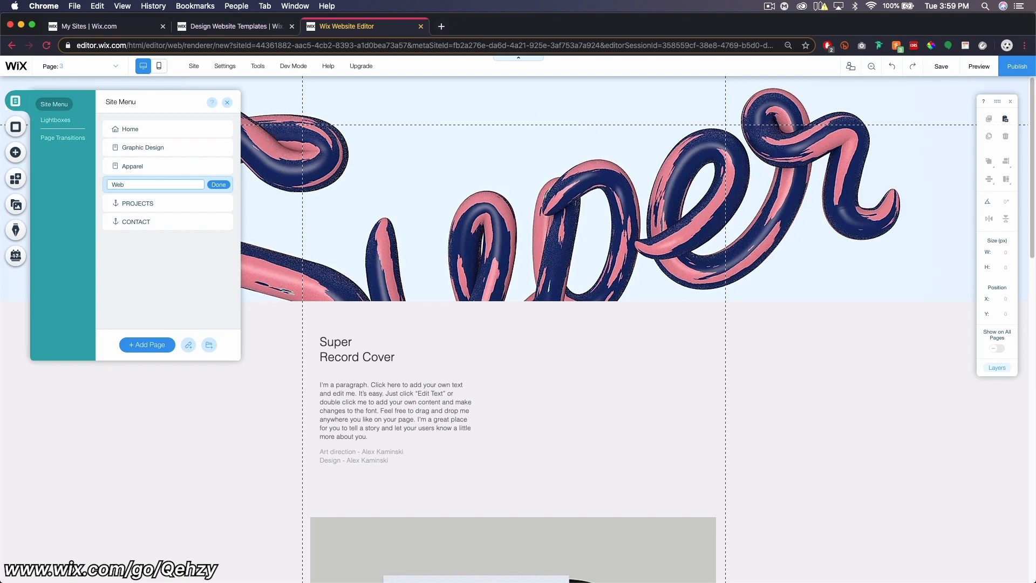
pyautogui.click(208, 186)
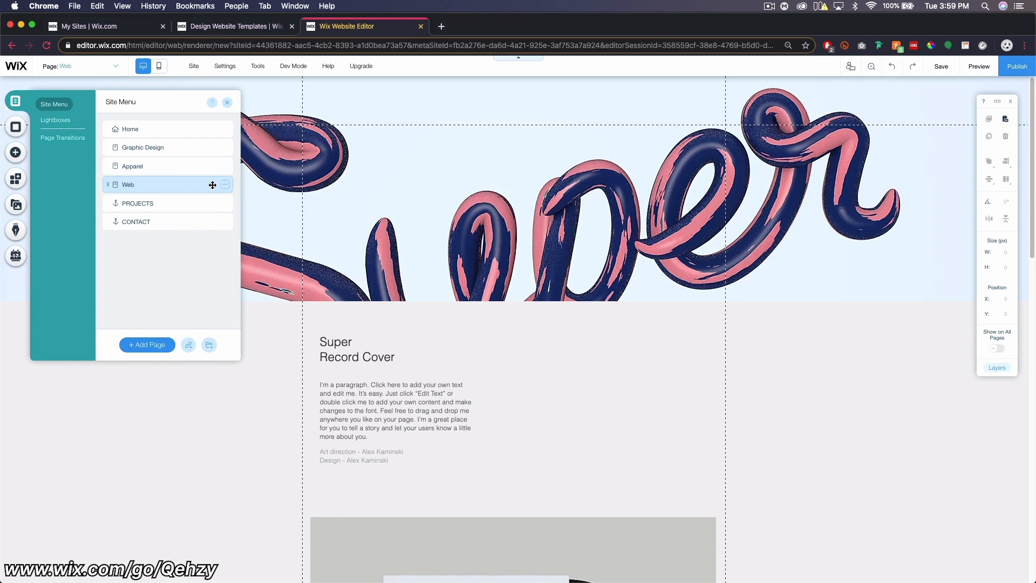
pyautogui.click(153, 128)
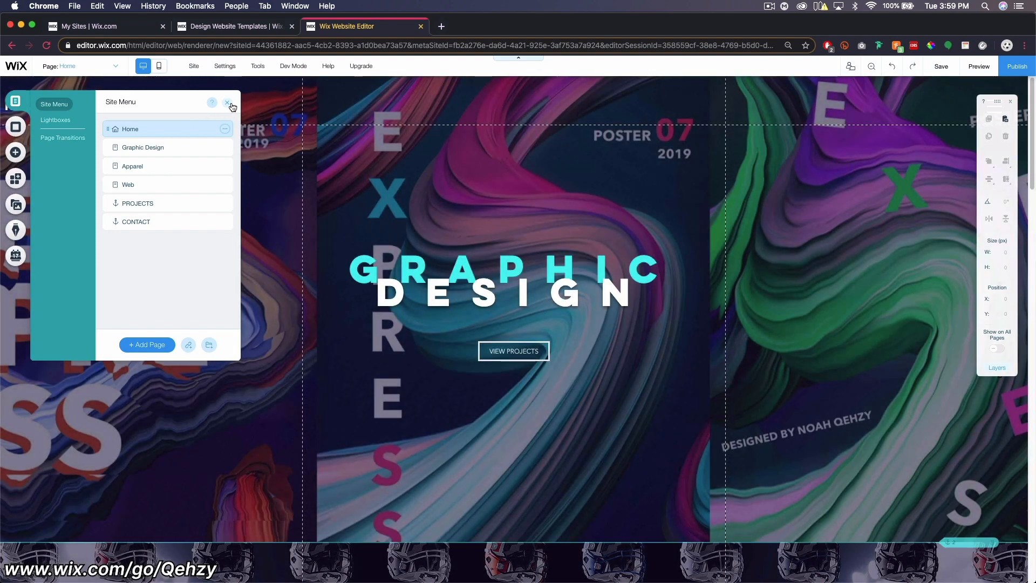
pyautogui.click(231, 105)
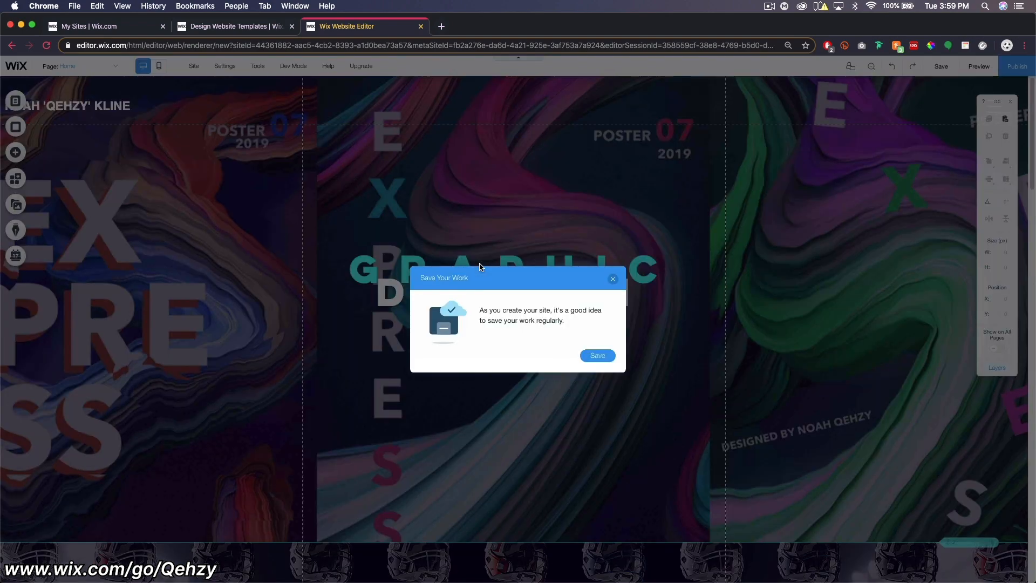
# Save the site under a free Wix.com domain with the address ending portfolio-tut
pyautogui.click(598, 355)
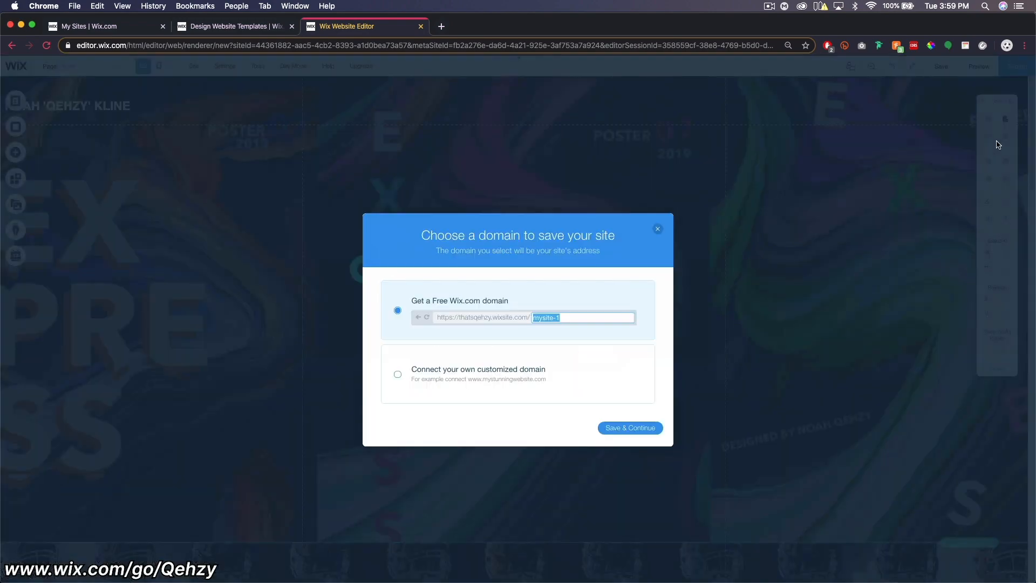
pyautogui.click(659, 232)
pyautogui.click(940, 66)
pyautogui.write('portfolio-tut')
pyautogui.click(627, 427)
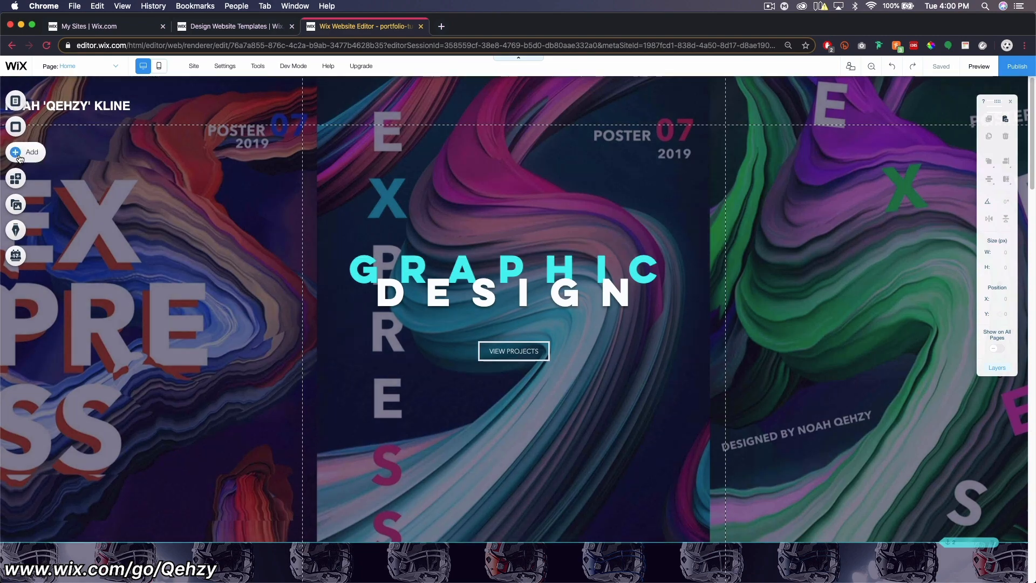
pyautogui.click(19, 157)
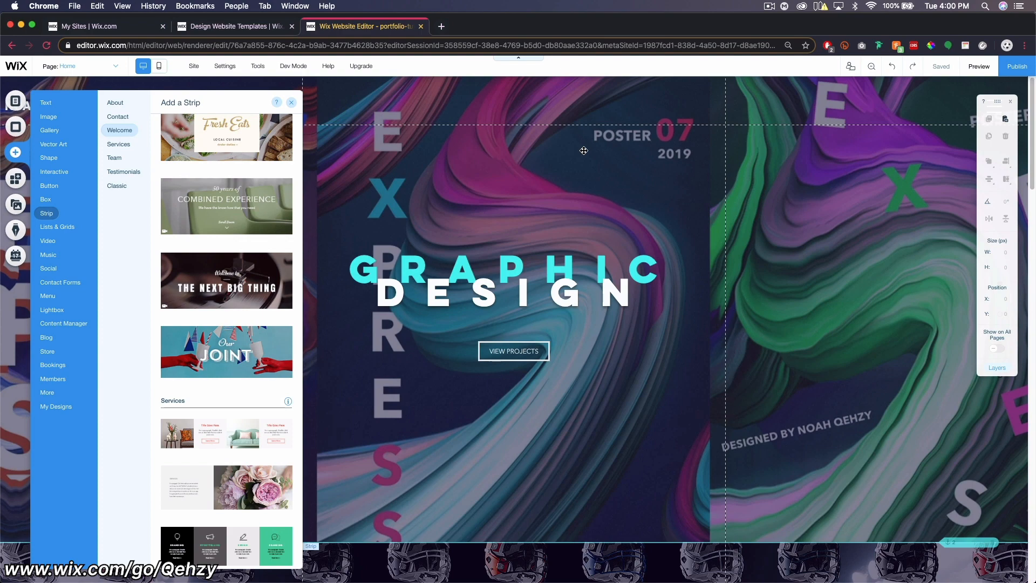
pyautogui.click(471, 140)
pyautogui.moveTo(295, 68)
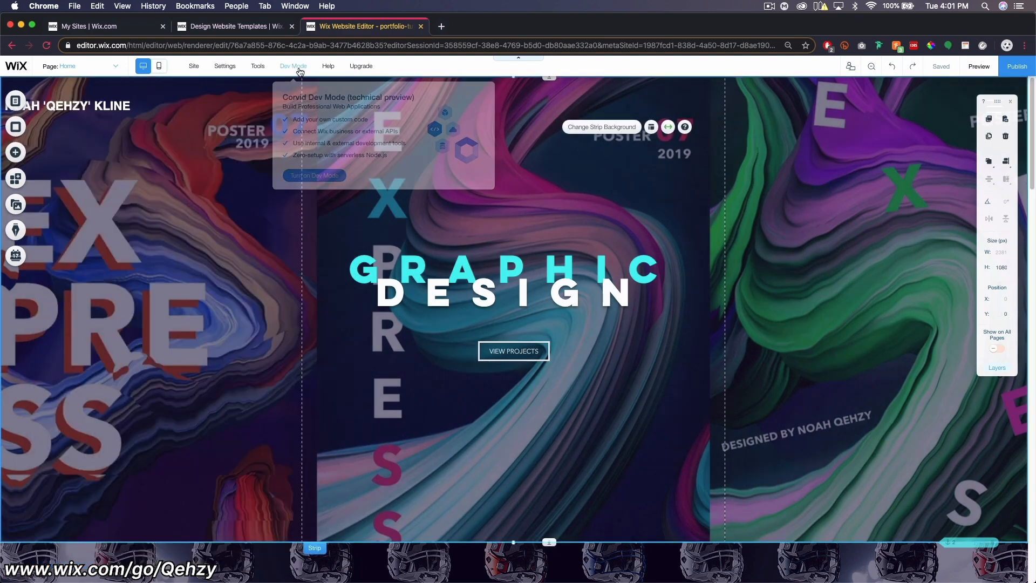
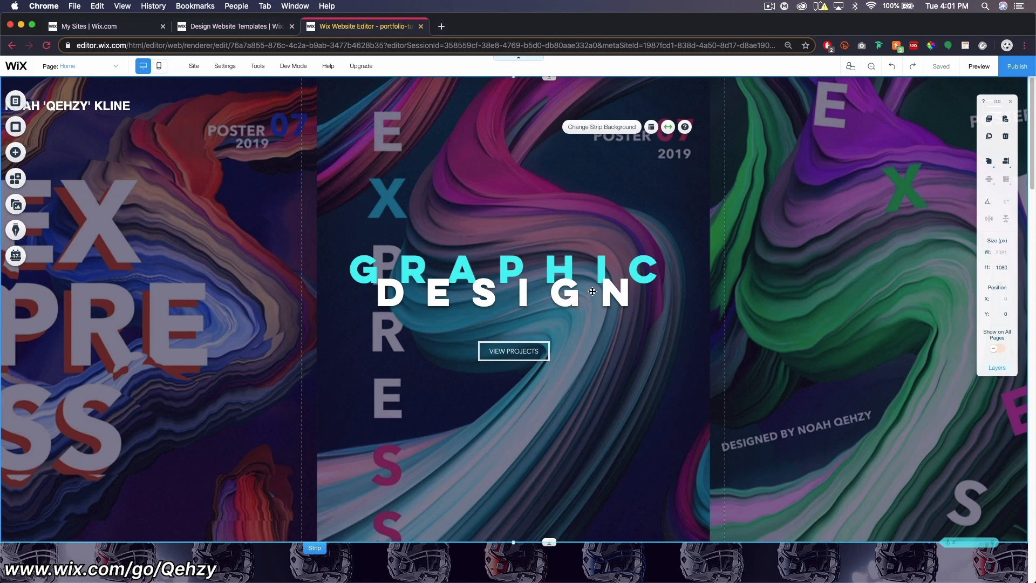
# Copy the grouped GRAPHIC DESIGN title and VIEW PROJECTS button onto the football uniforms strip and centre the group vertically
pyautogui.scroll(-2, 591, 360)
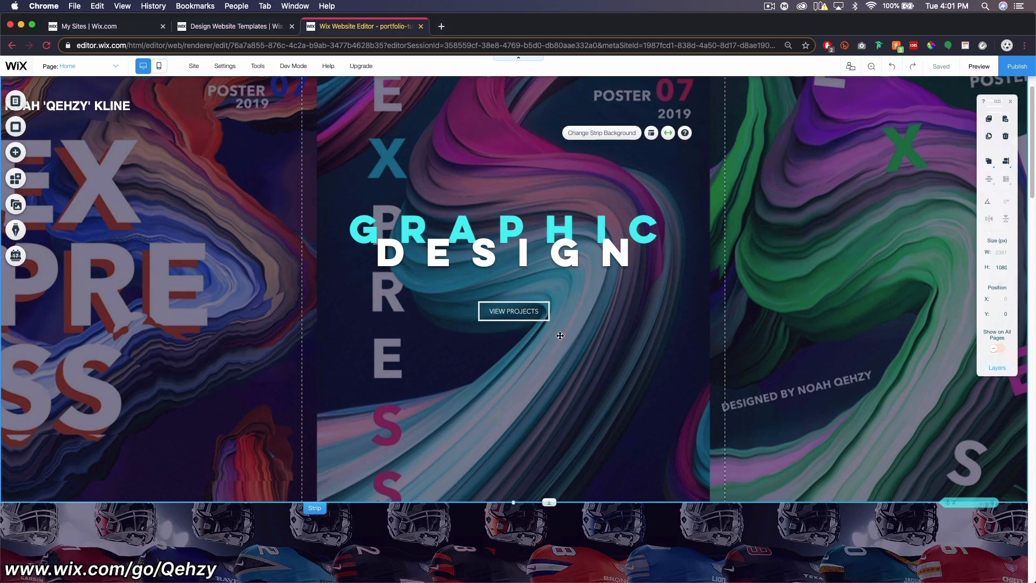
pyautogui.click(519, 237)
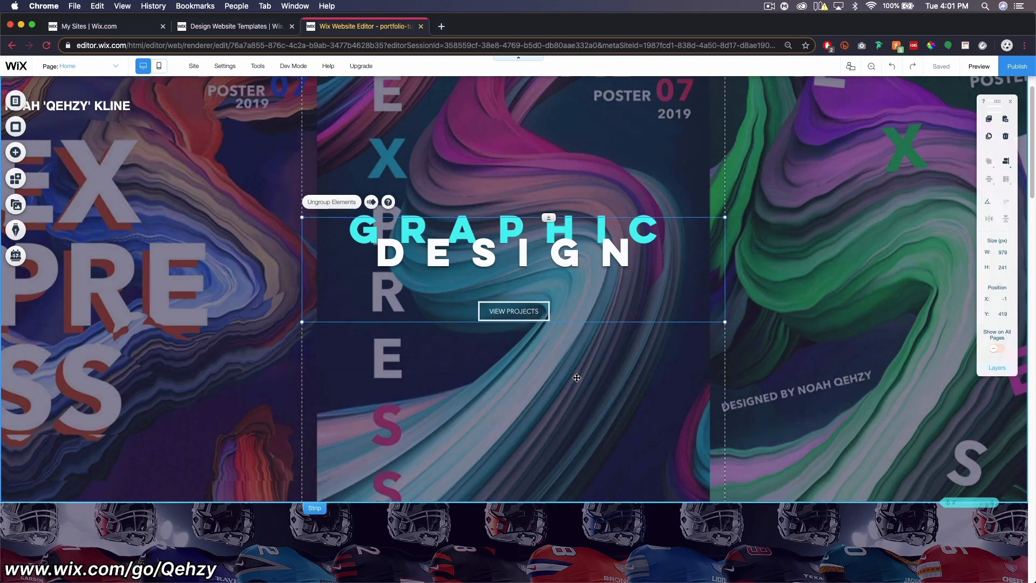
pyautogui.scroll(-1, 553, 327)
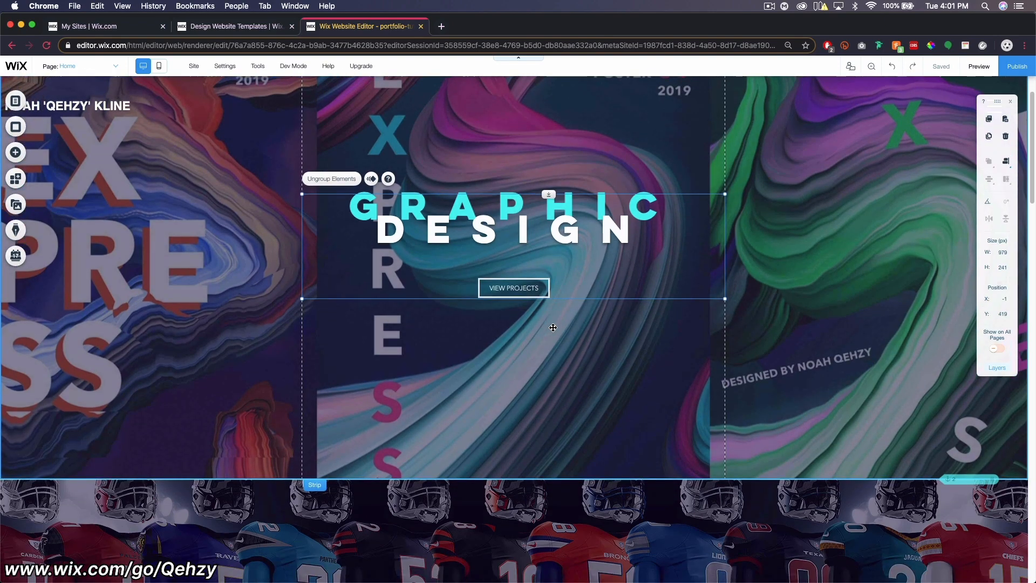
pyautogui.scroll(-2, 553, 328)
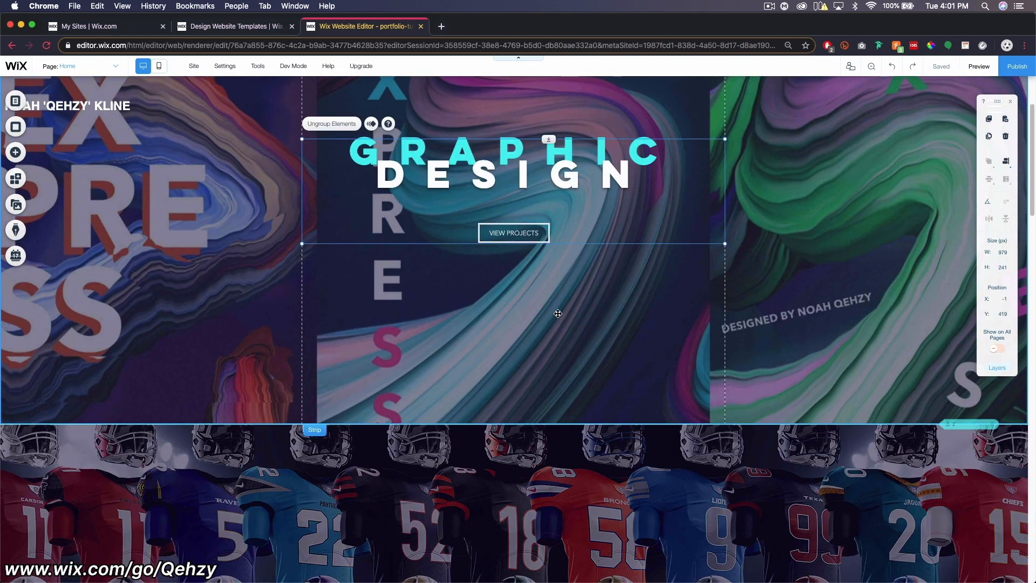
pyautogui.scroll(-10, 555, 309)
pyautogui.click(556, 306)
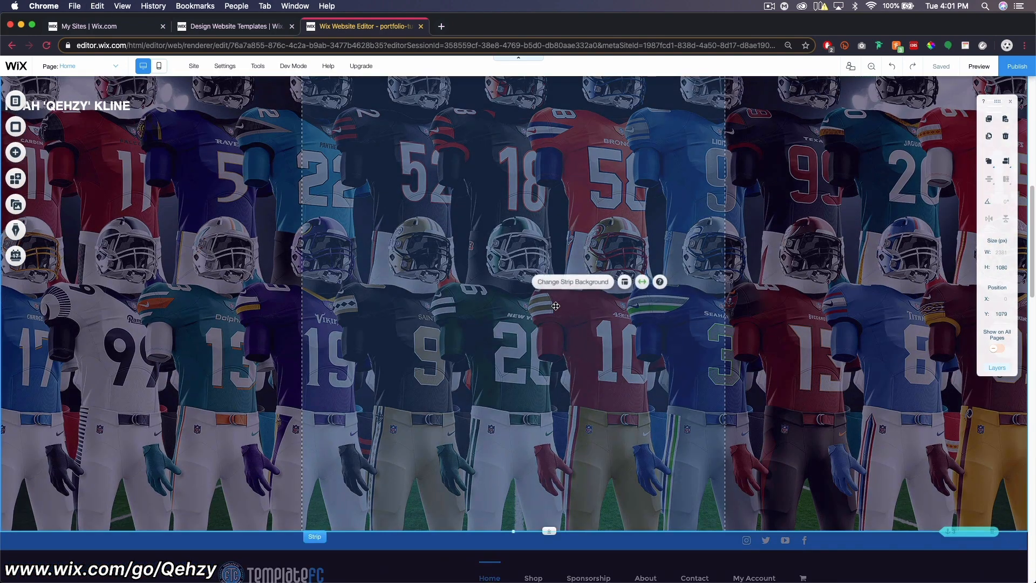
pyautogui.press('super+v')
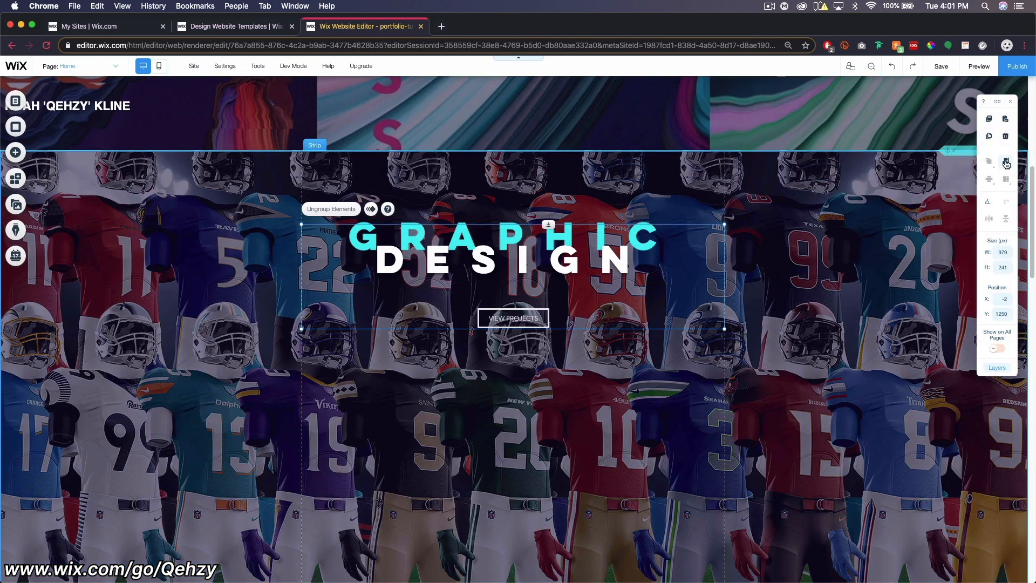
pyautogui.click(1007, 162)
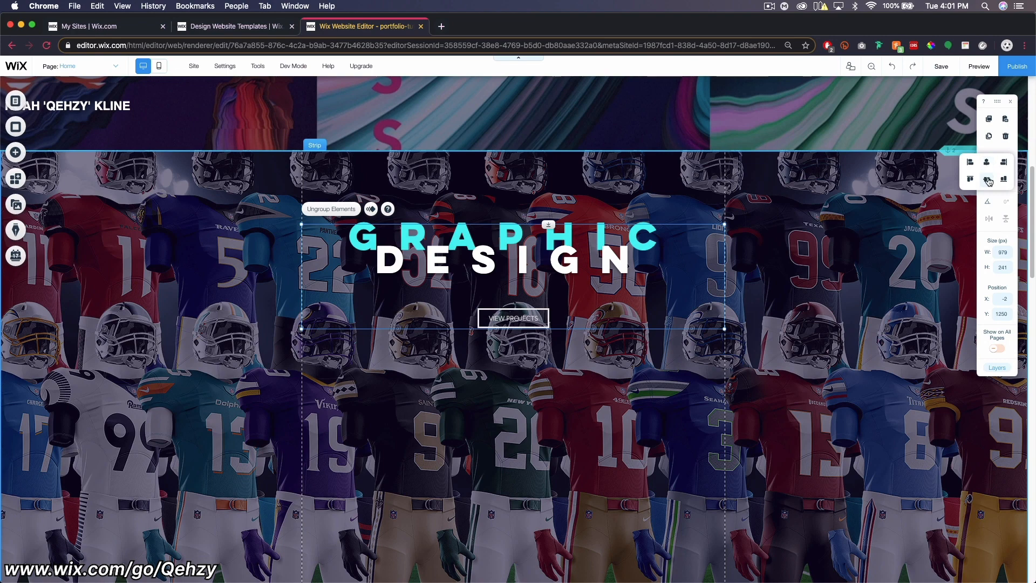
pyautogui.click(988, 180)
# Replace the word GRAPHIC with APPAREL in the title on the football uniforms strip
pyautogui.doubleClick(631, 357)
pyautogui.moveTo(650, 350); pyautogui.dragTo(381, 328)
pyautogui.click(627, 335)
pyautogui.doubleClick(649, 340)
pyautogui.write('APPAREL')
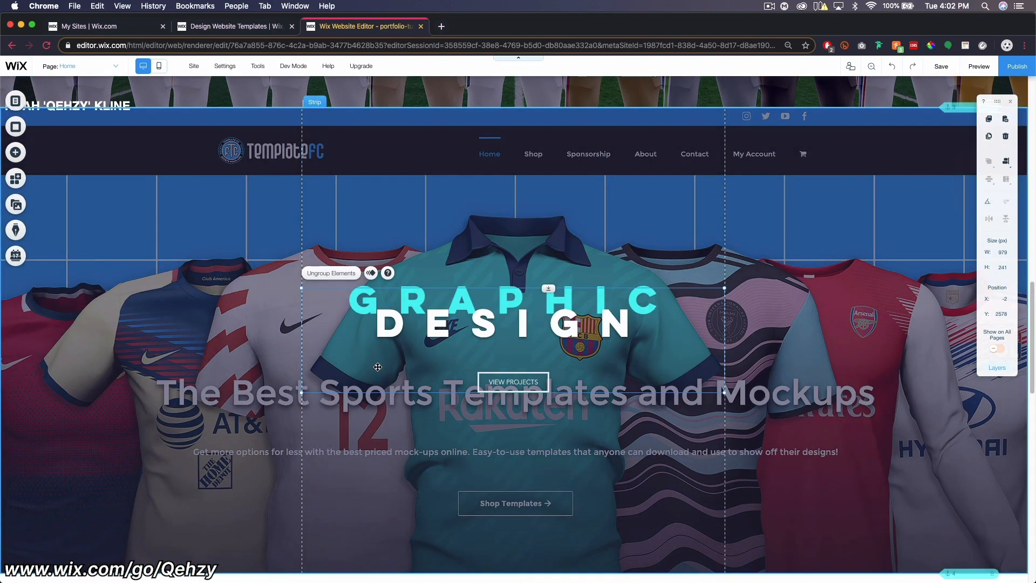
# Replace the word GRAPHIC with WEB in the title on the sports templates website strip
pyautogui.doubleClick(644, 300)
pyautogui.doubleClick(643, 301)
pyautogui.write('WEB')
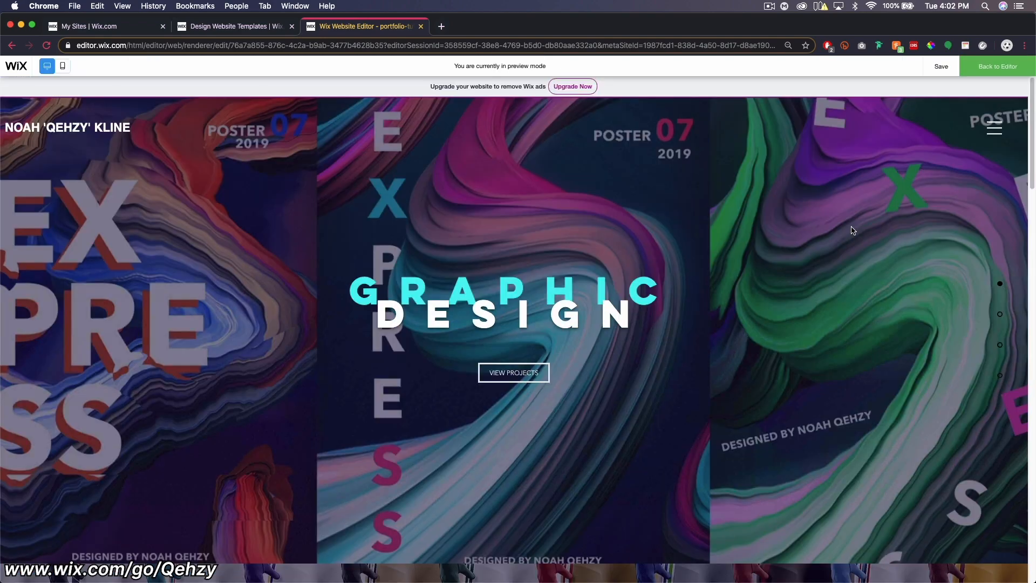
# Preview the titled strips, test the VIEW PROJECTS link on the Graphic Design strip, and return to the home page
pyautogui.scroll(-3, 855, 235)
pyautogui.scroll(-10, 856, 235)
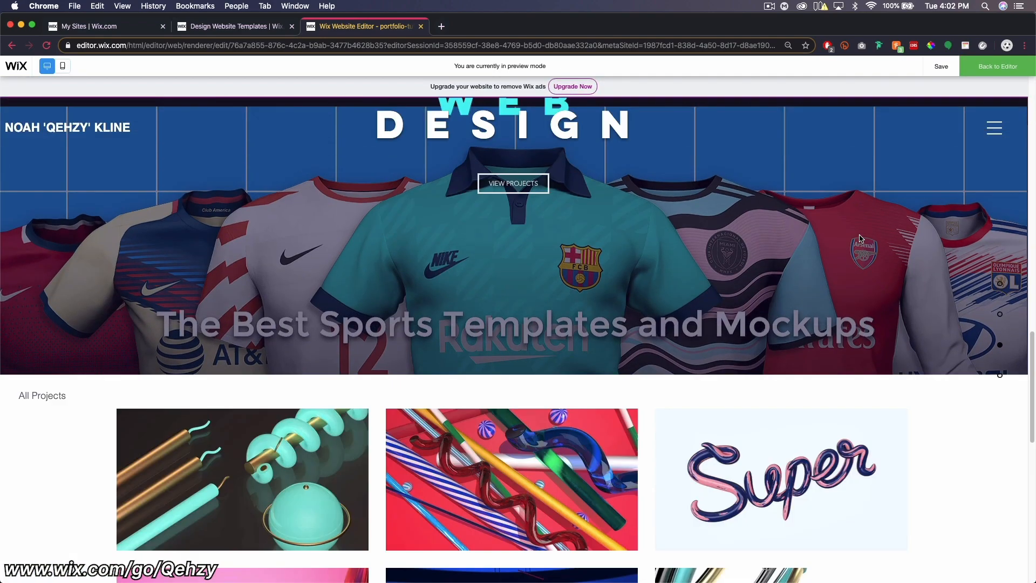
pyautogui.scroll(12, 861, 239)
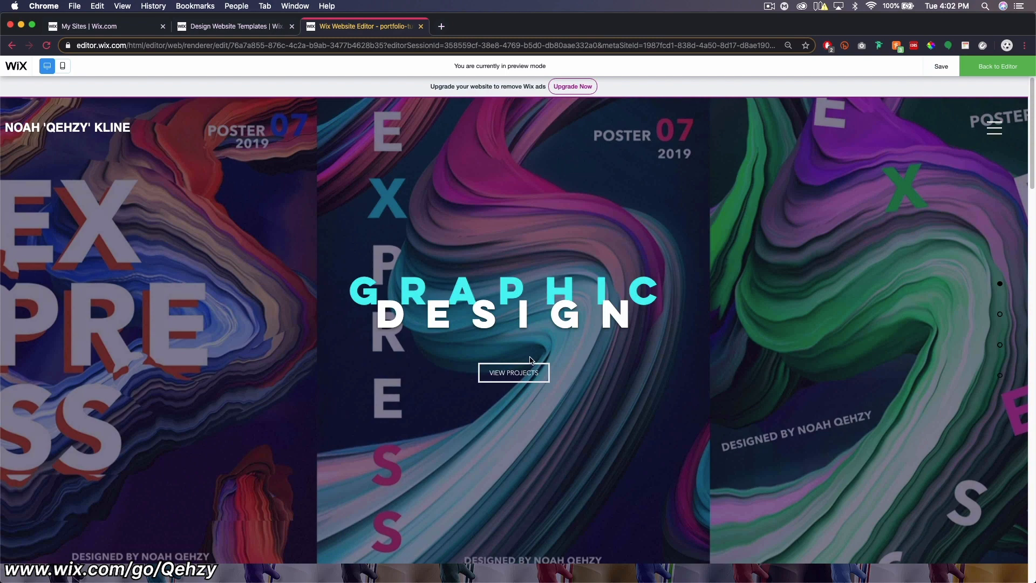
pyautogui.click(528, 372)
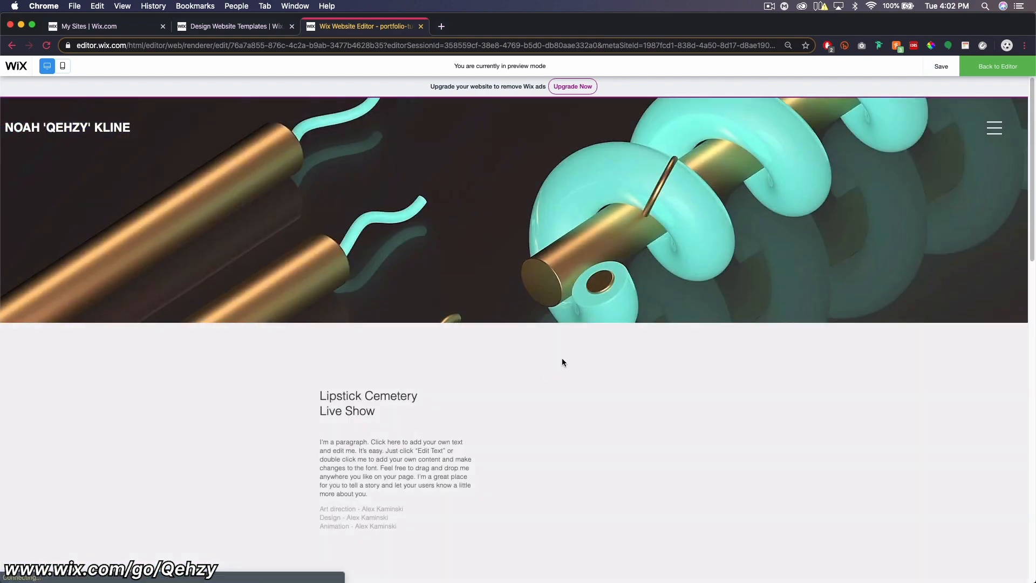
pyautogui.scroll(-9, 646, 389)
pyautogui.scroll(9, 646, 389)
pyautogui.click(12, 45)
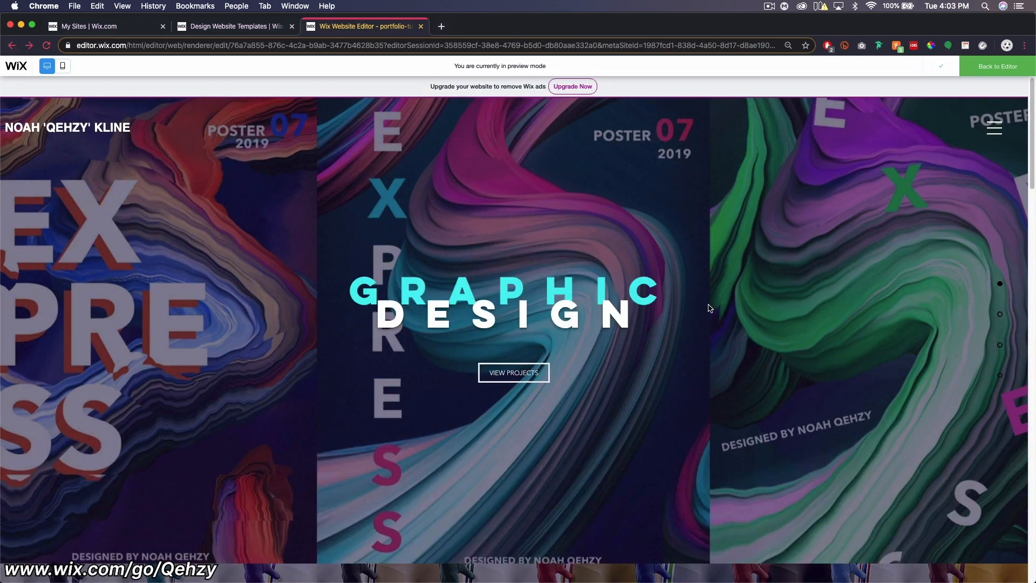
# Check the previewed home page down to the footer, return to the editor, and delete the YOUR BRAND strip
pyautogui.scroll(-15, 711, 308)
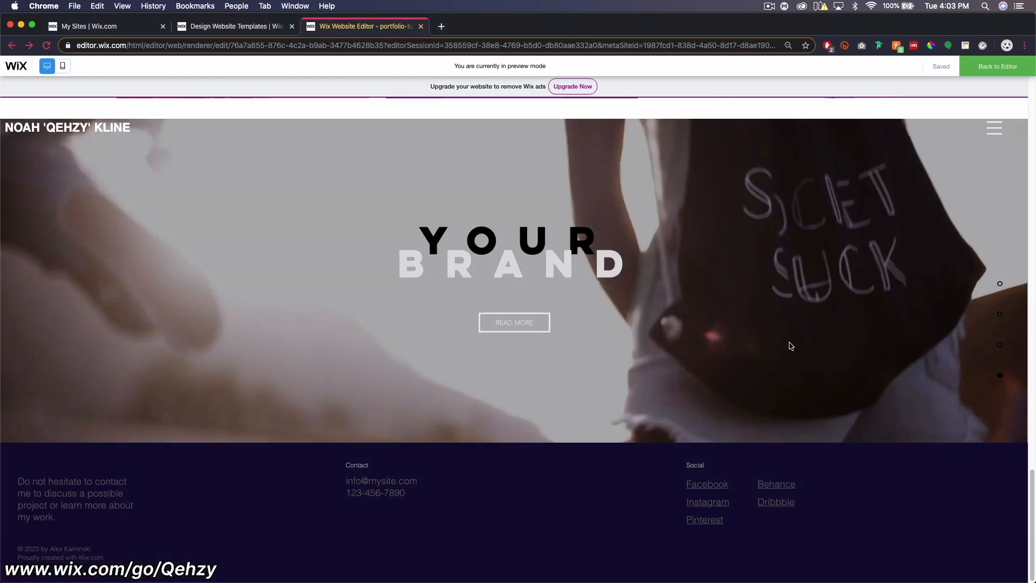
pyautogui.scroll(3, 791, 346)
pyautogui.scroll(-3, 788, 340)
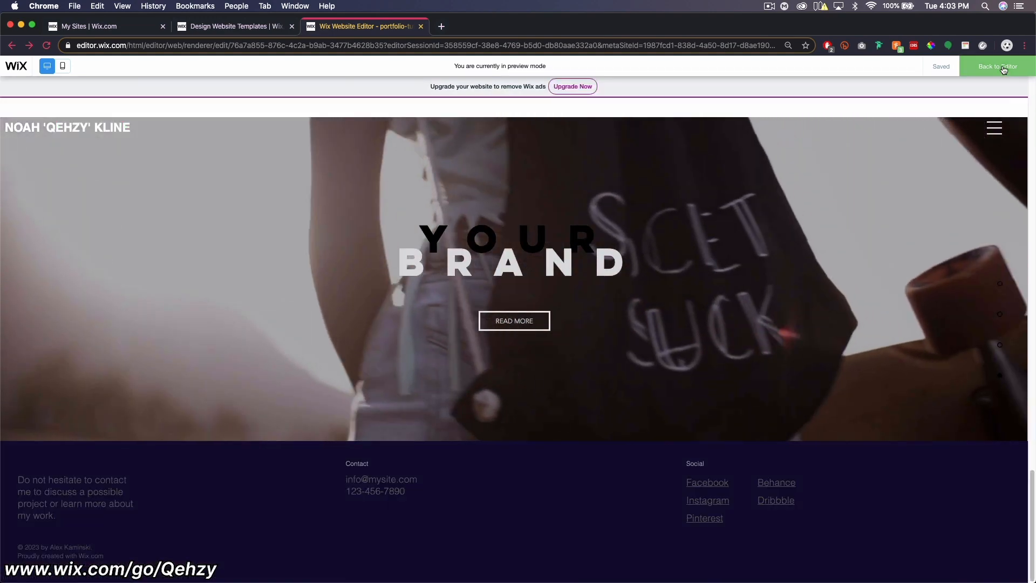
pyautogui.click(1004, 68)
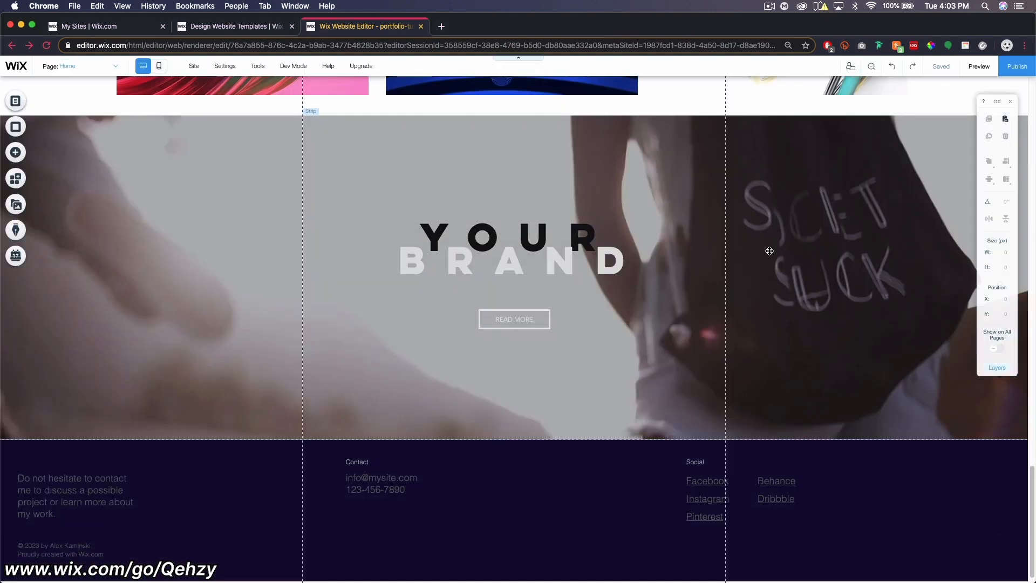
pyautogui.rightClick(770, 251)
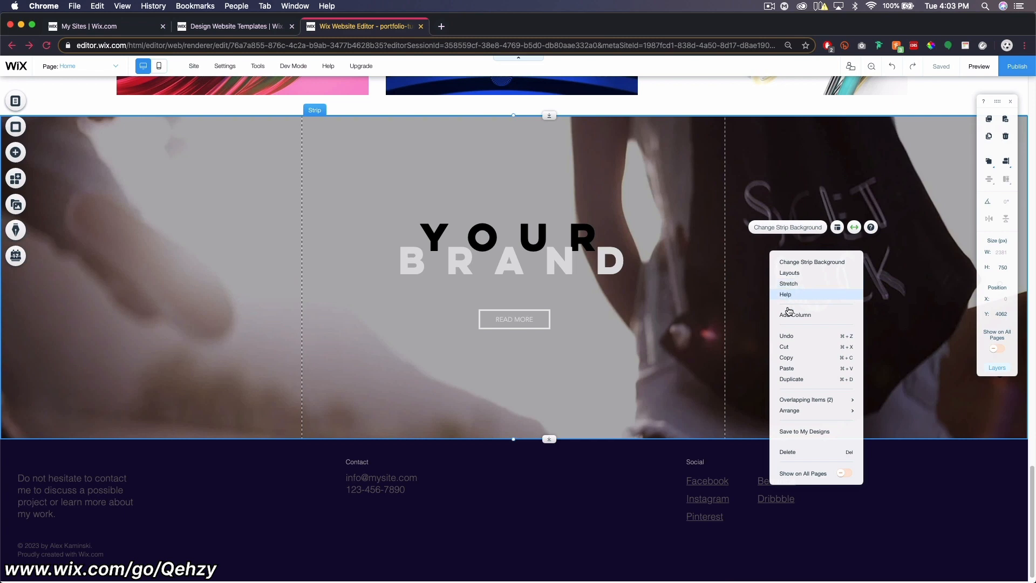
pyautogui.click(795, 451)
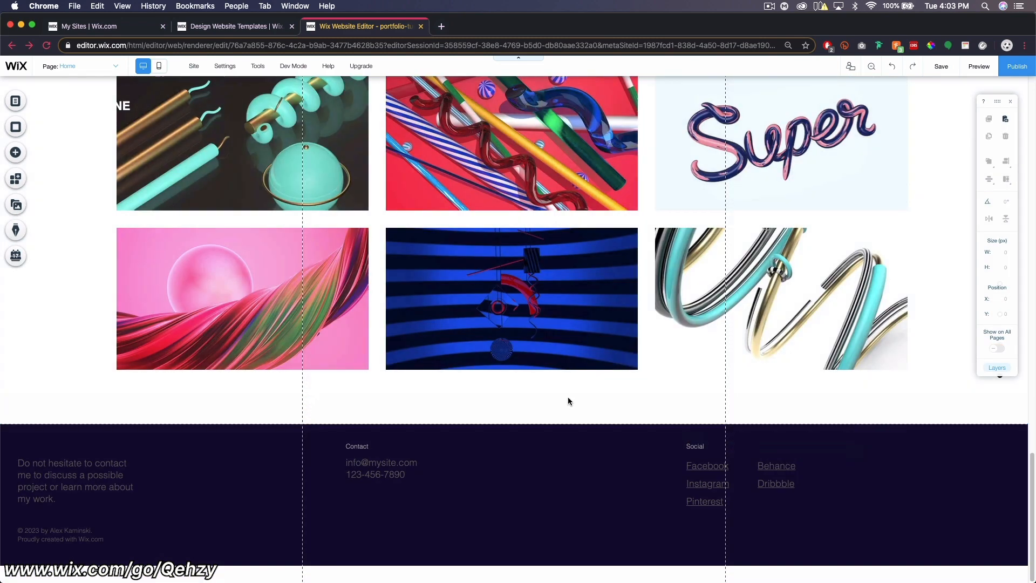
# Remove all six template images from the All Projects gallery
pyautogui.scroll(3, 290, 272)
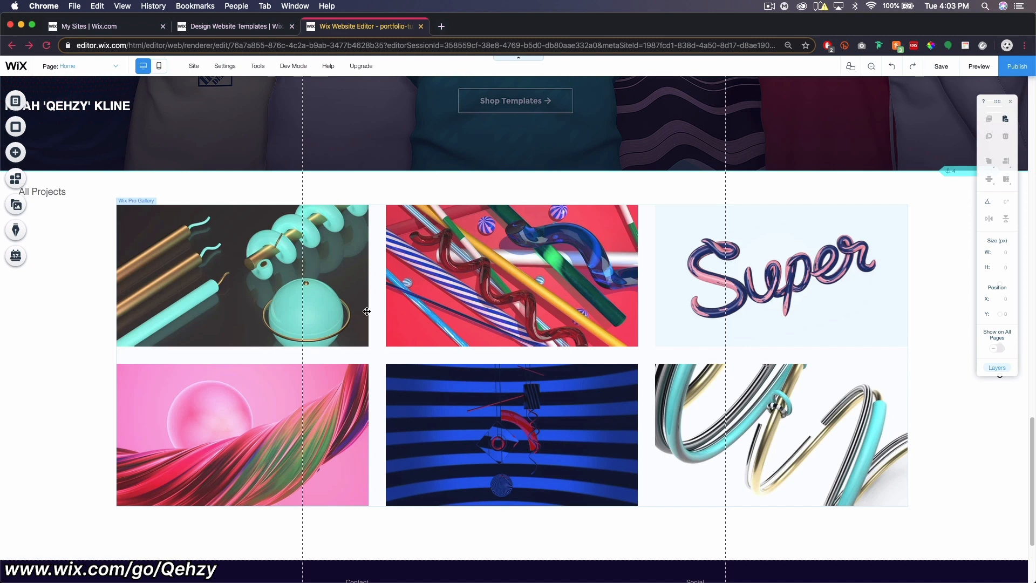
pyautogui.click(261, 290)
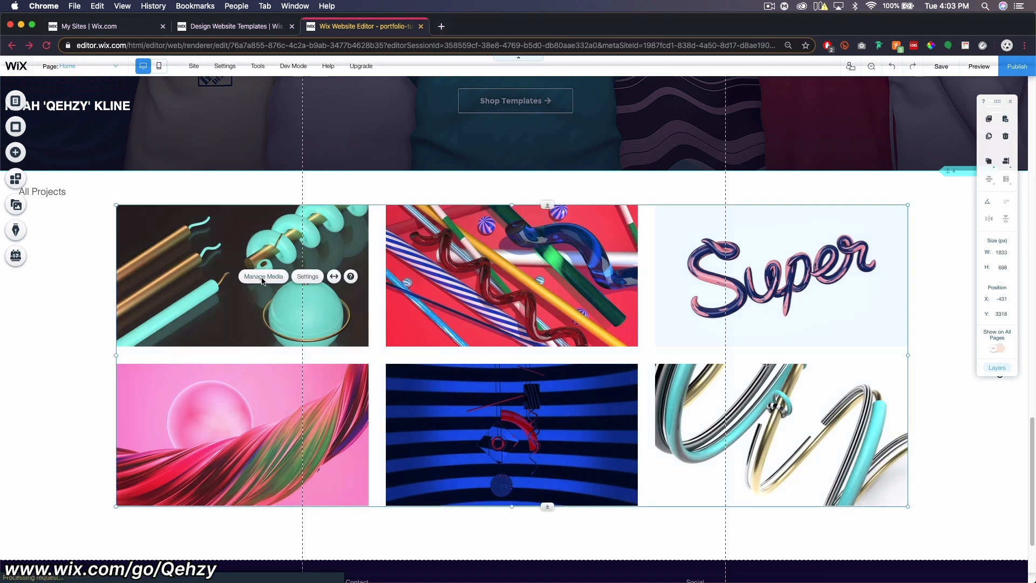
pyautogui.click(262, 277)
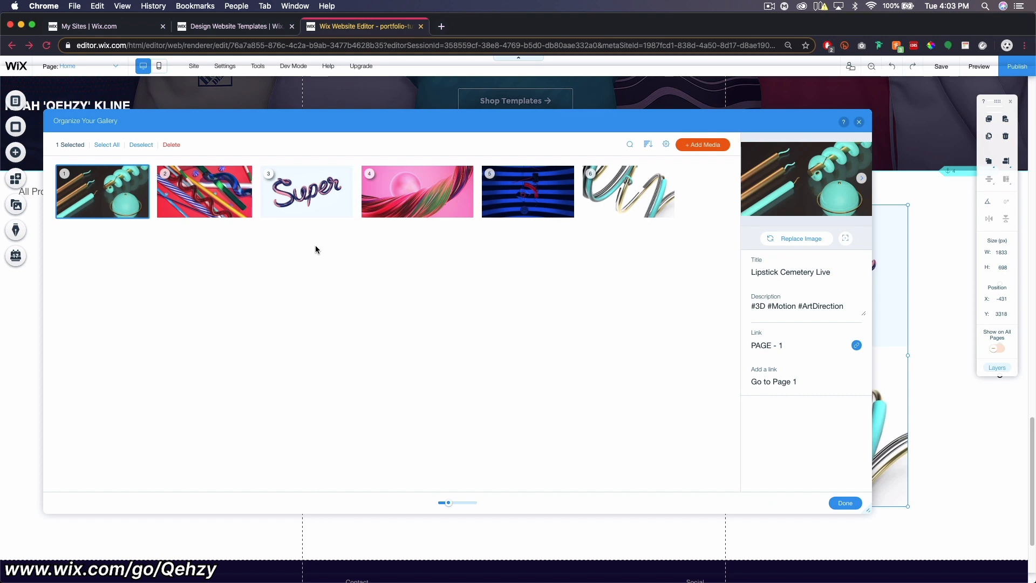
pyautogui.click(648, 198)
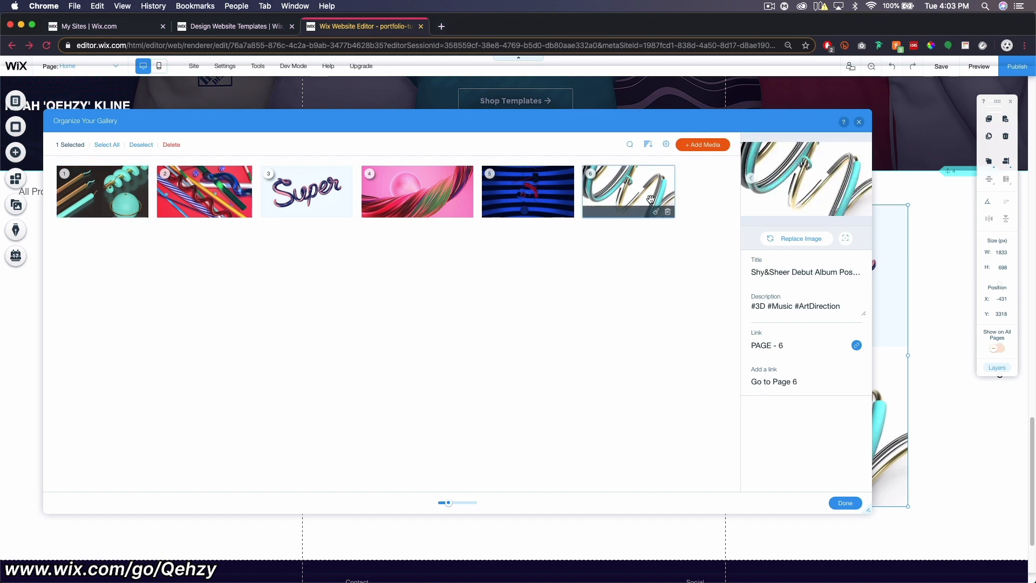
pyautogui.keyDown('shift'); pyautogui.click(120, 188); pyautogui.keyUp('shift')
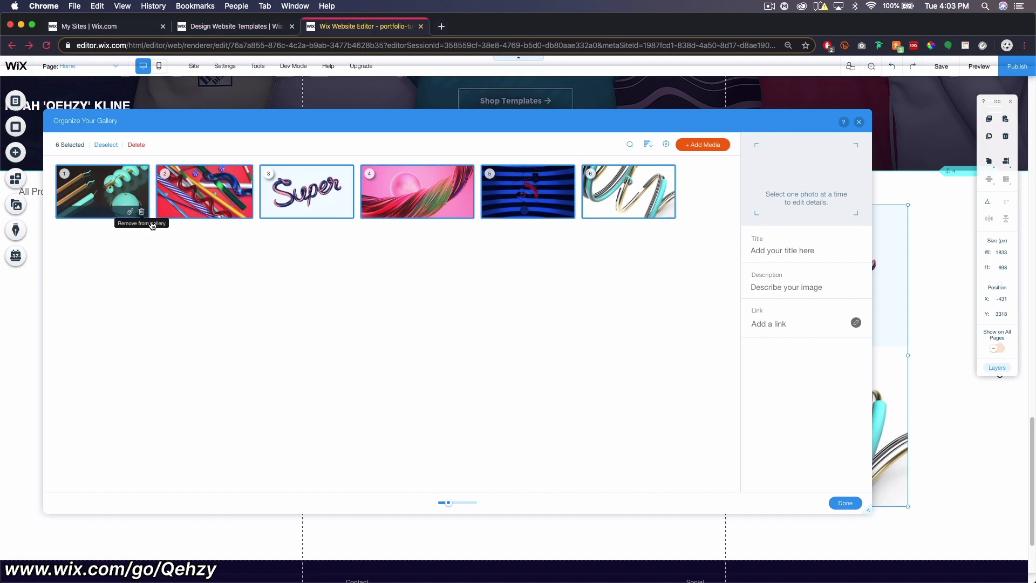
pyautogui.click(143, 213)
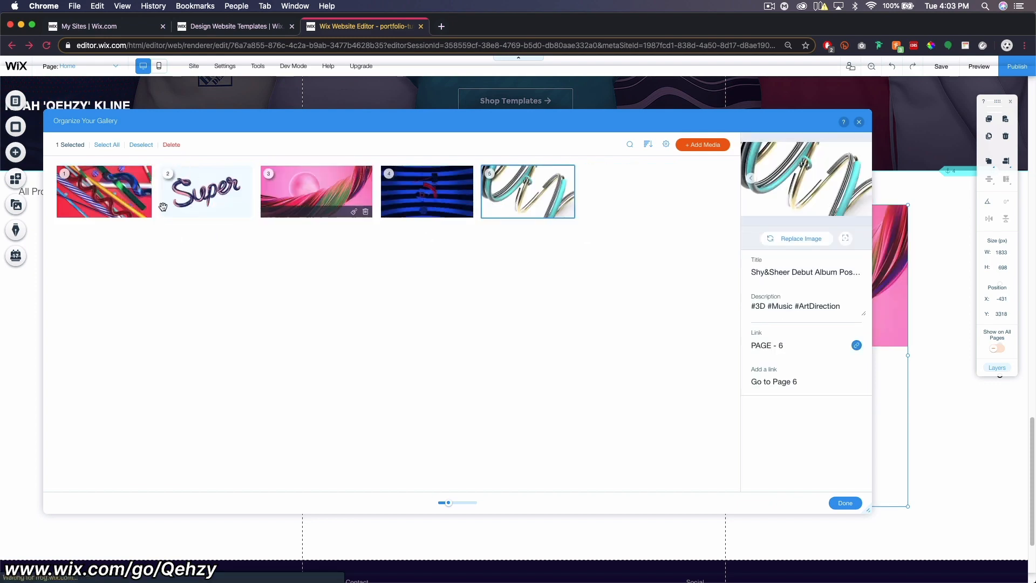
pyautogui.click(107, 145)
pyautogui.click(171, 145)
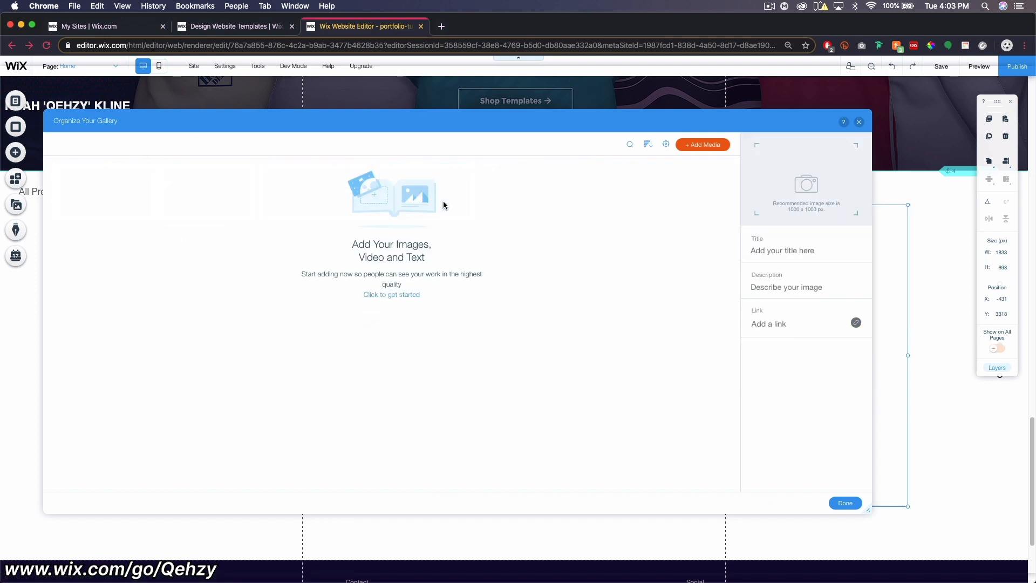
# Begin adding a YouTube video to the All Projects gallery, ready to enter its web address
pyautogui.click(697, 146)
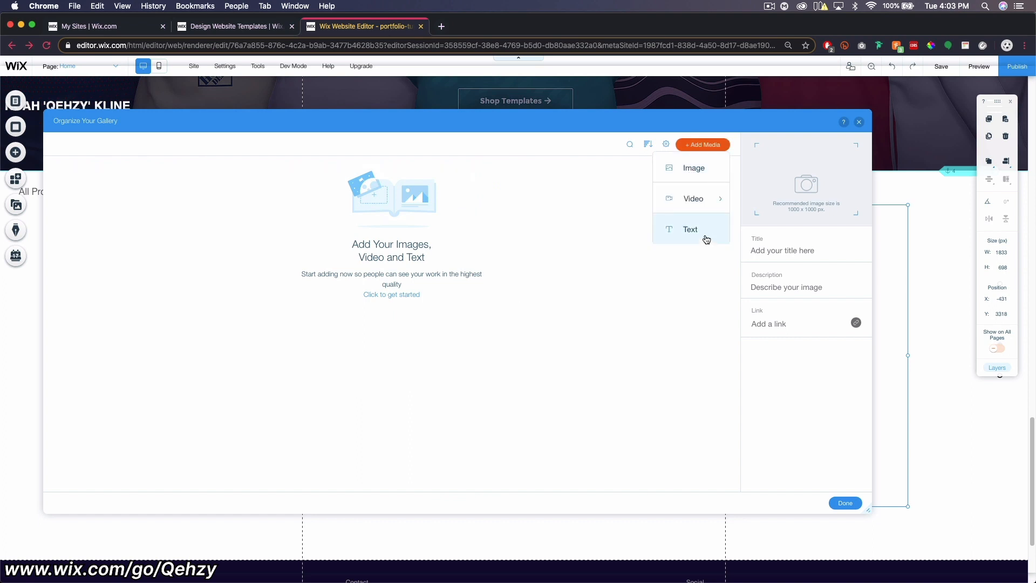
pyautogui.moveTo(704, 204)
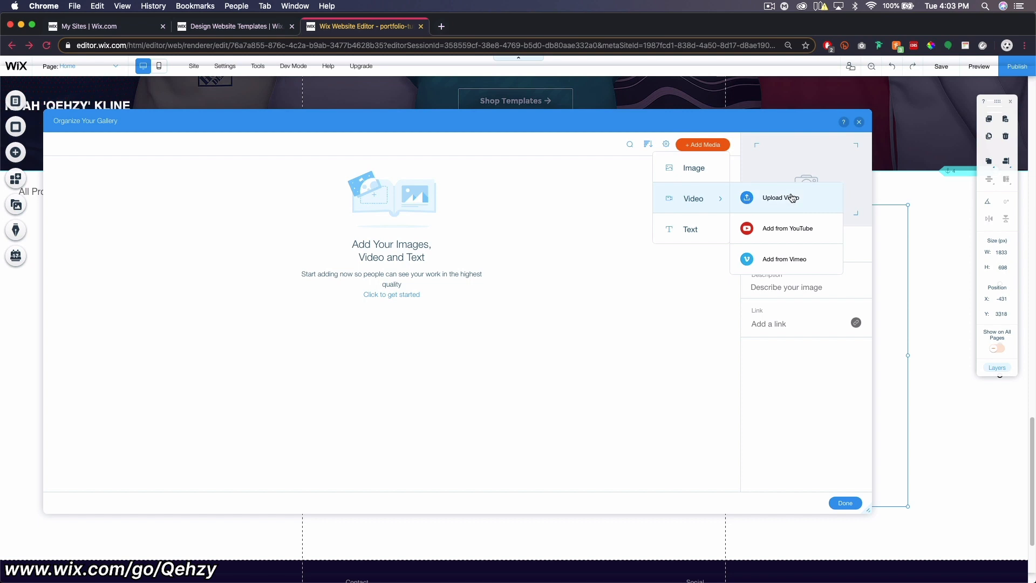
pyautogui.click(783, 236)
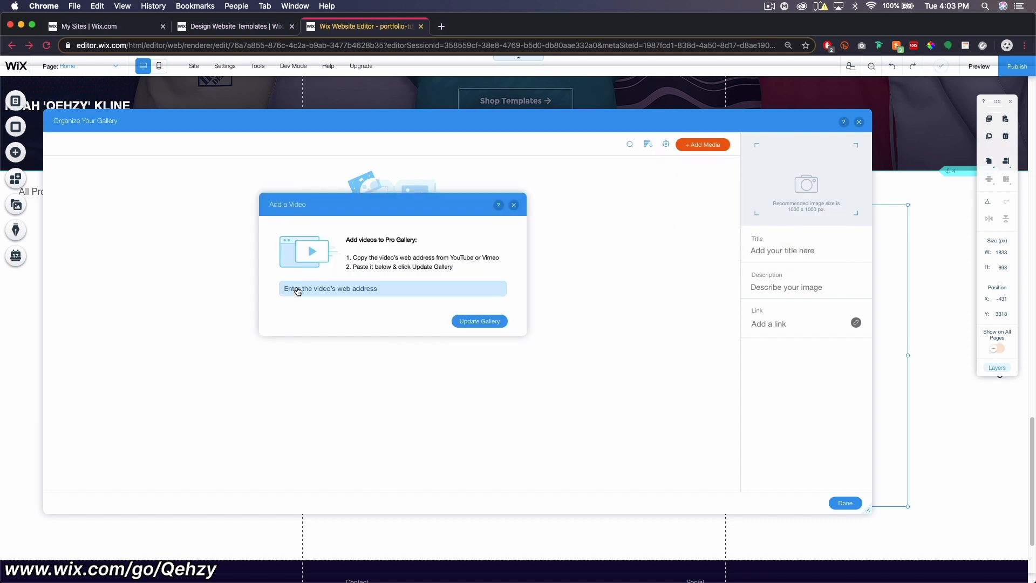
pyautogui.click(301, 292)
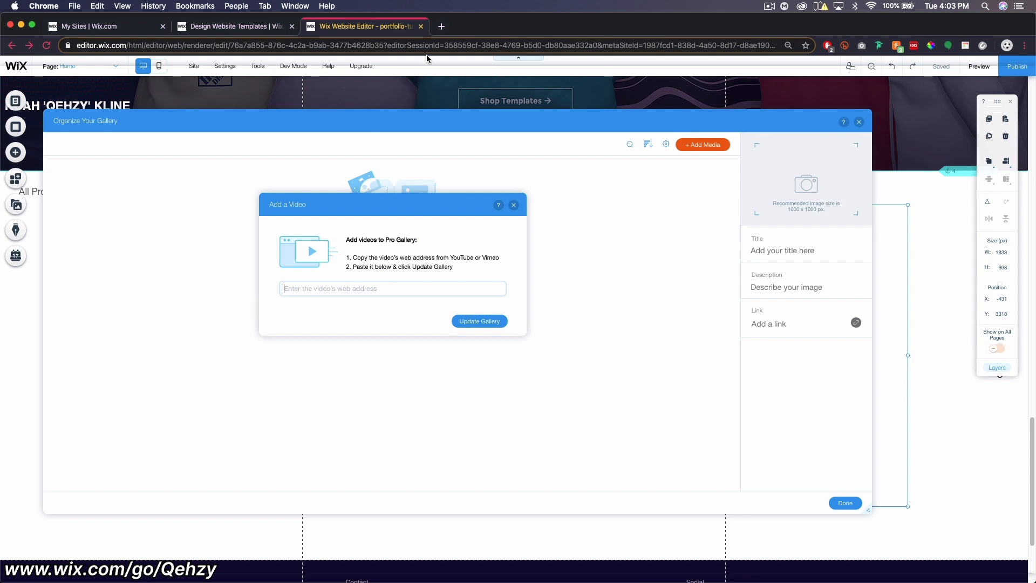
# Open the Football/Soccer Kit Design tutorial from the Qehzy channel on YouTube, pause it, and copy its web address
pyautogui.click(442, 26)
pyautogui.write('y')
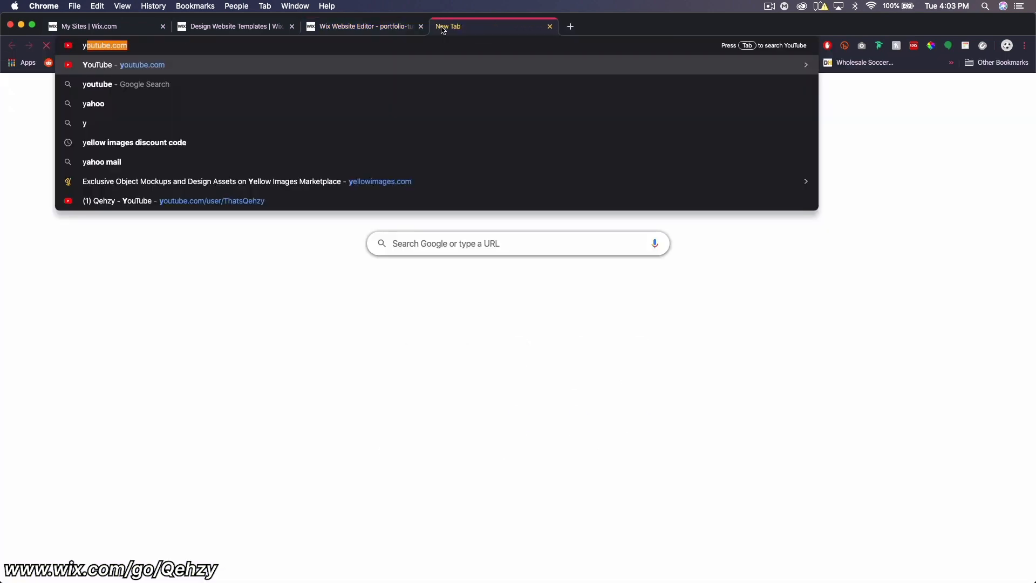
pyautogui.click(298, 200)
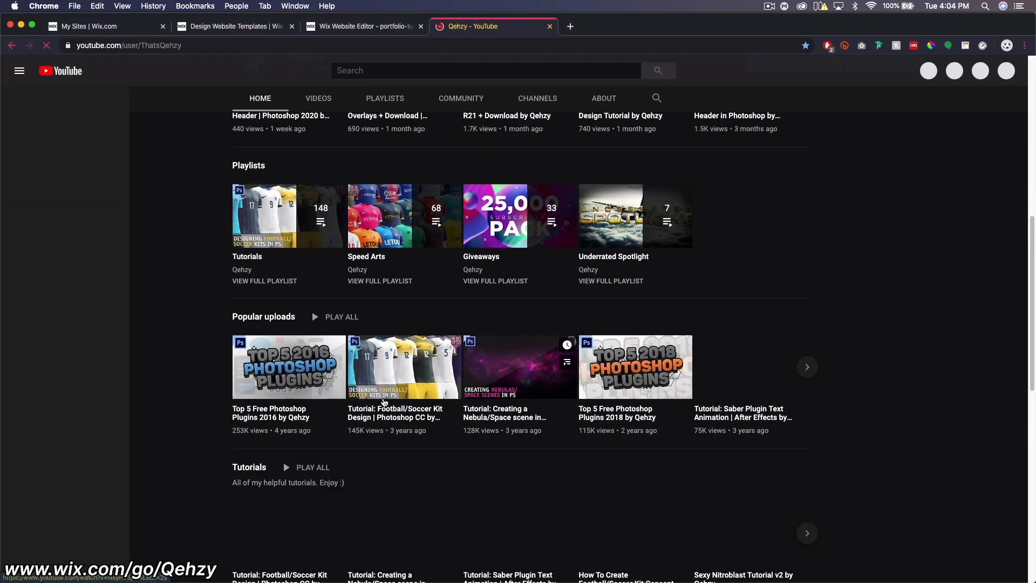
pyautogui.scroll(-1, 382, 400)
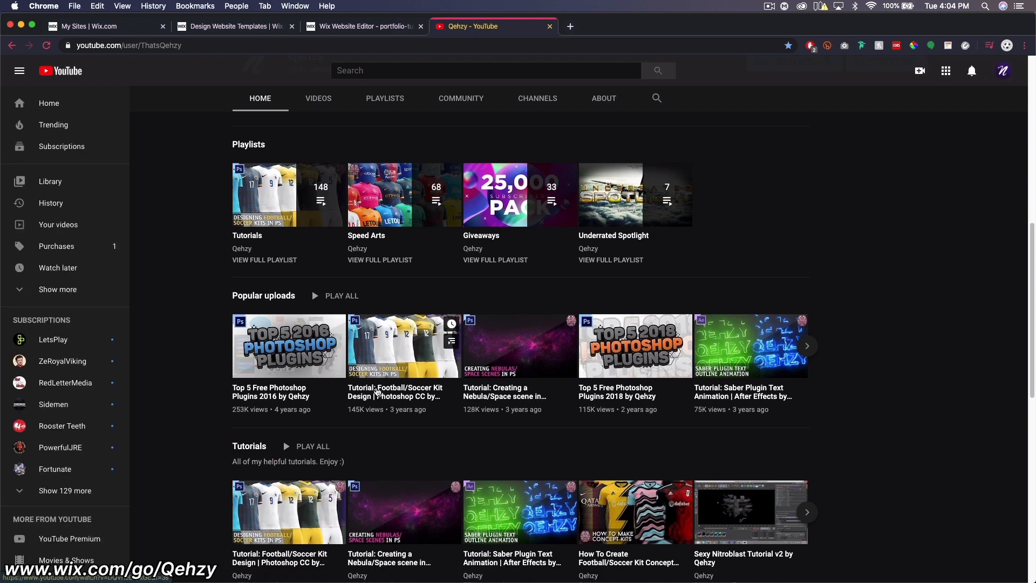
pyautogui.click(389, 393)
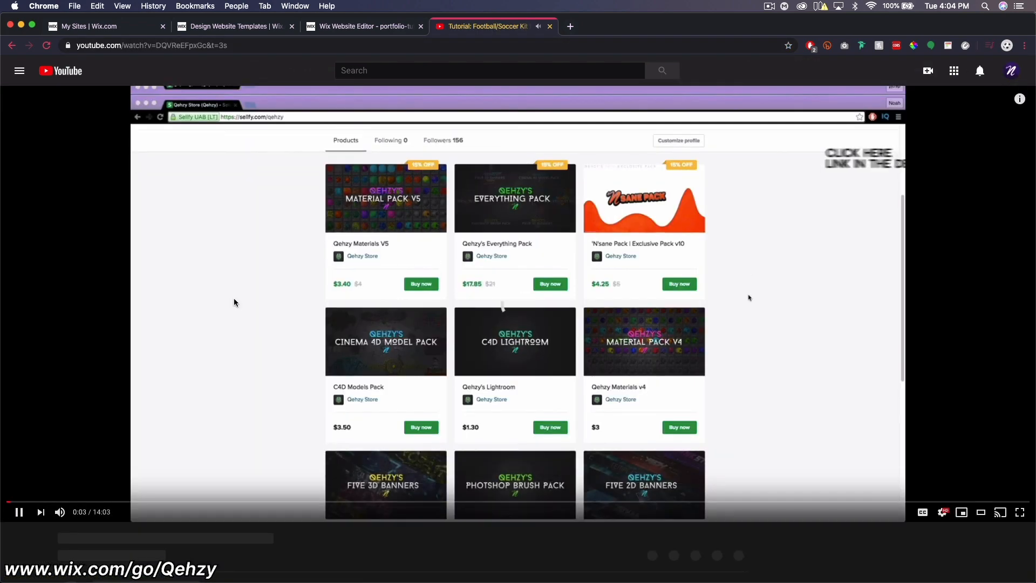
pyautogui.click(234, 298)
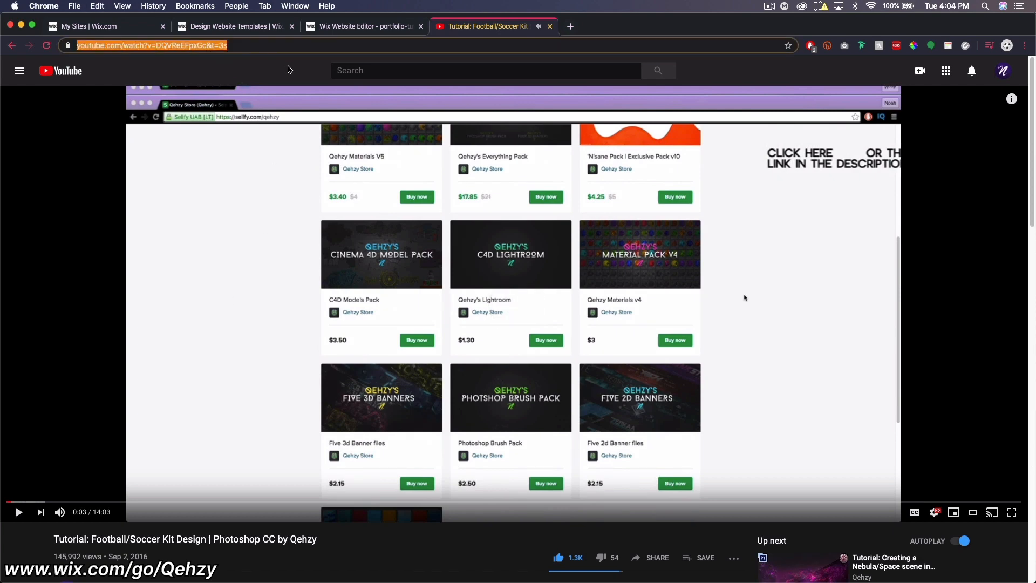
pyautogui.click(343, 27)
pyautogui.click(381, 289)
pyautogui.write('https://www.youtube.com/watch?v=DQVReEFpxGc&t=3s')
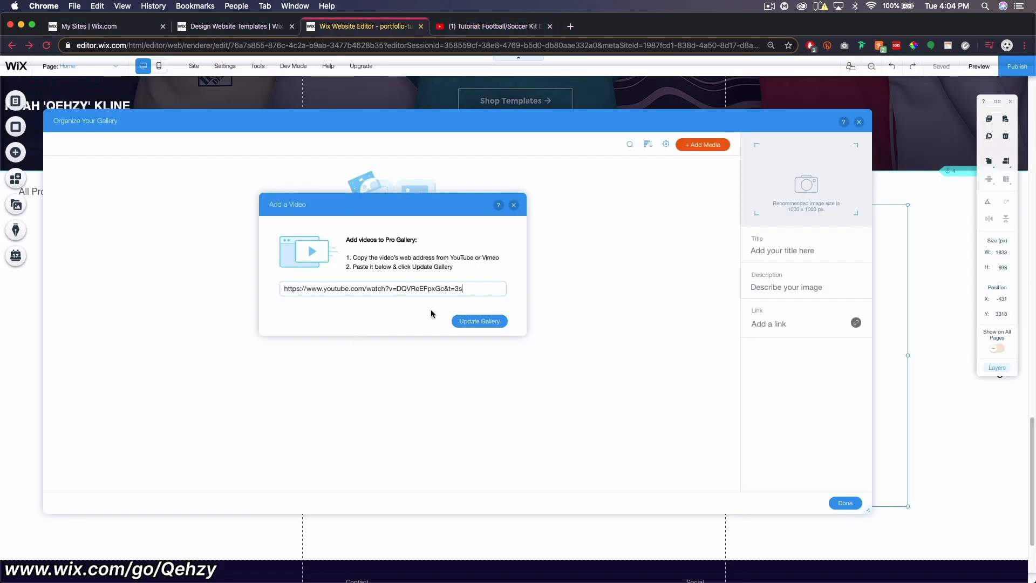
pyautogui.click(476, 322)
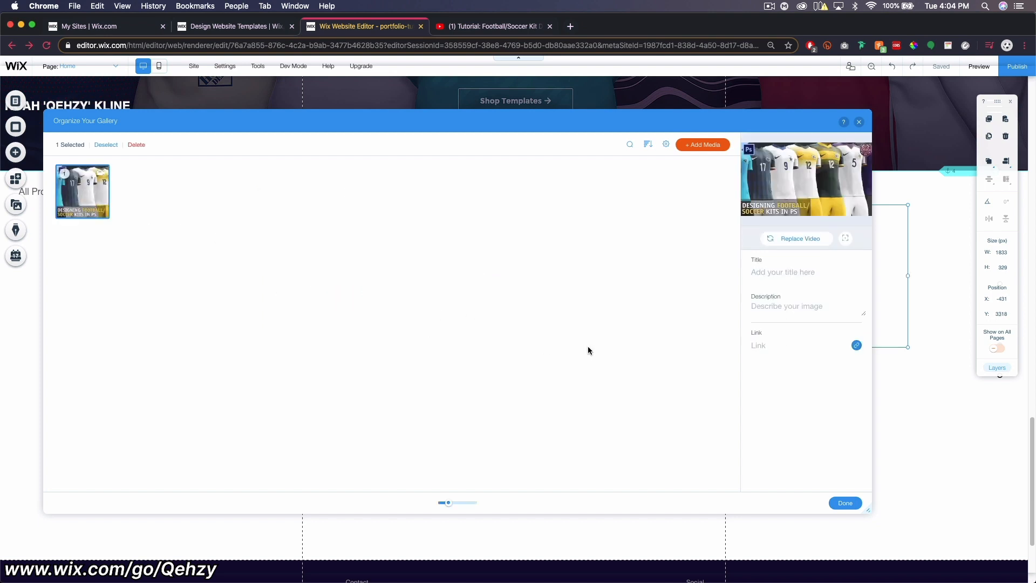
pyautogui.click(845, 503)
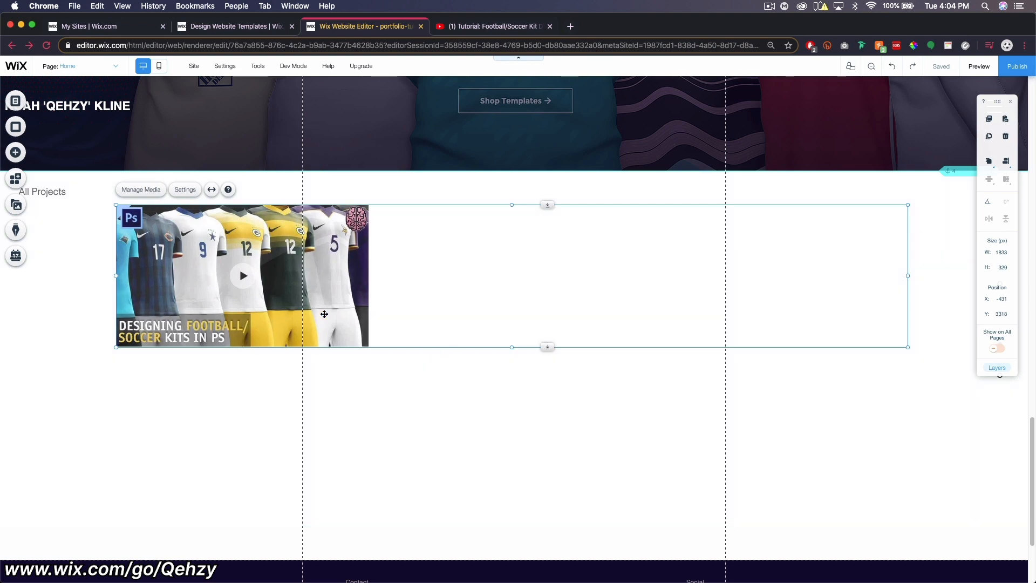
# Change the All Projects heading above the video gallery to My Tutorials
pyautogui.click(49, 193)
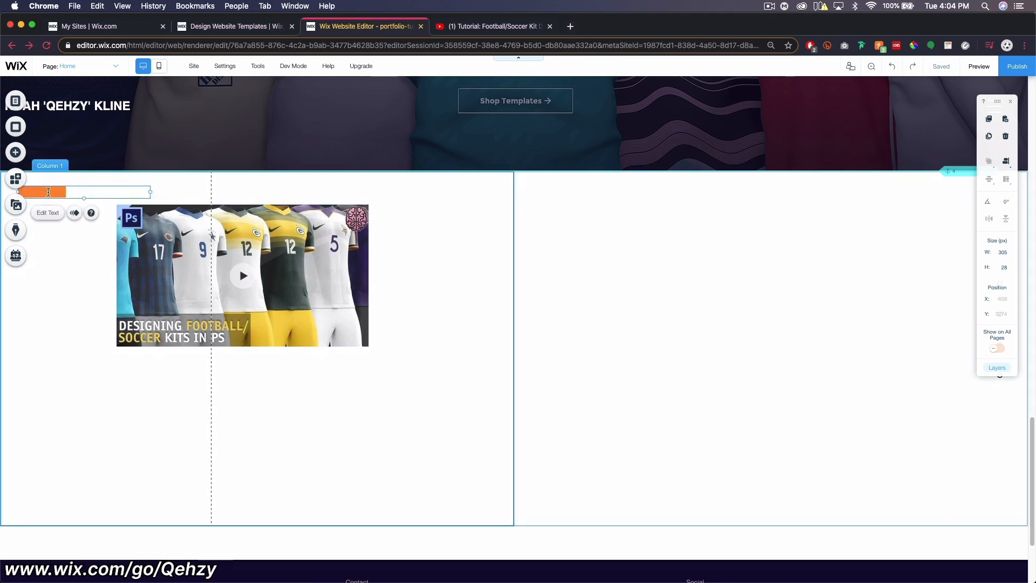
pyautogui.write('My')
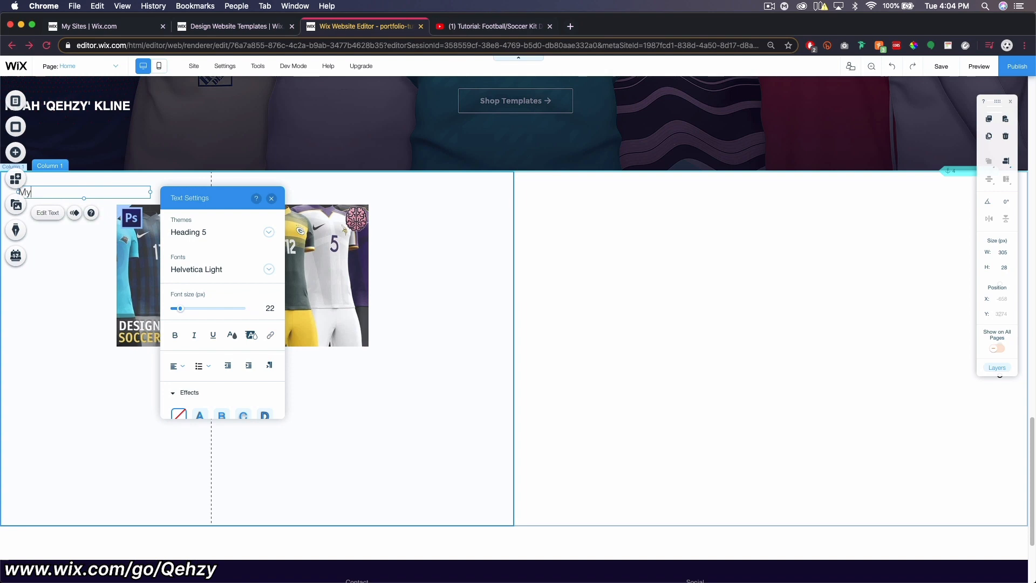
pyautogui.write(' Tutorials')
pyautogui.click(794, 270)
pyautogui.scroll(-3, 797, 273)
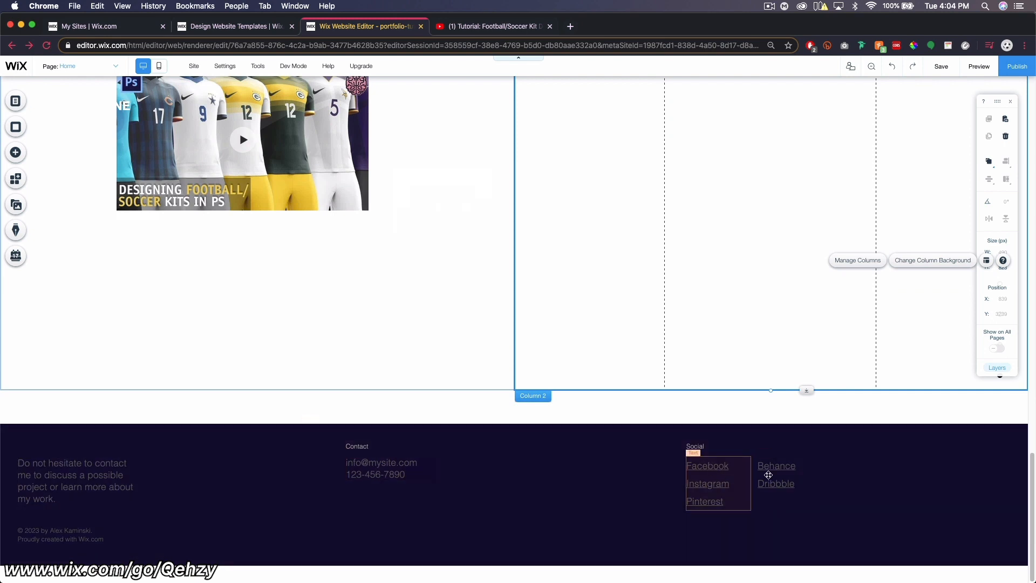
pyautogui.click(780, 470)
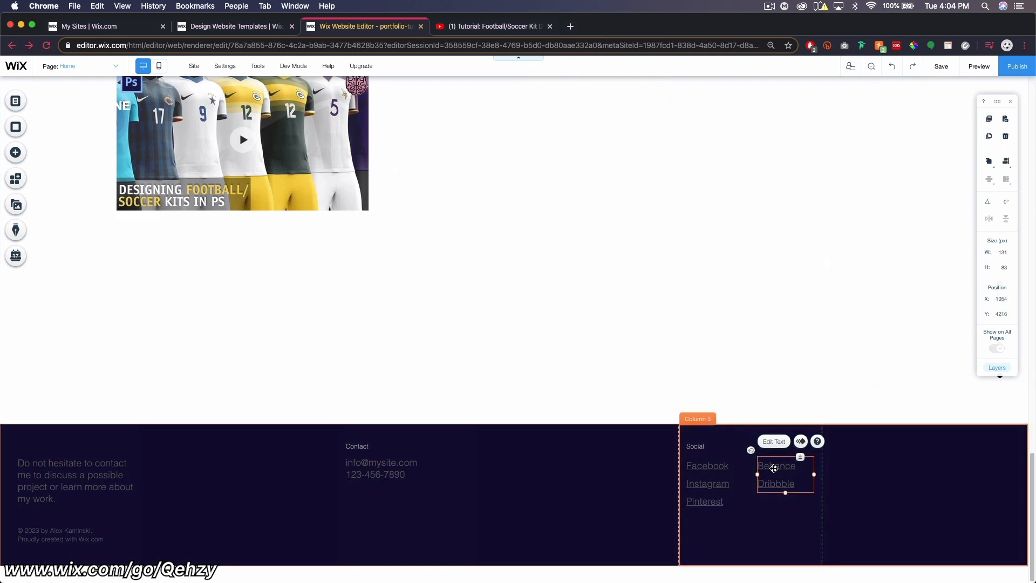
pyautogui.click(772, 443)
pyautogui.doubleClick(785, 468)
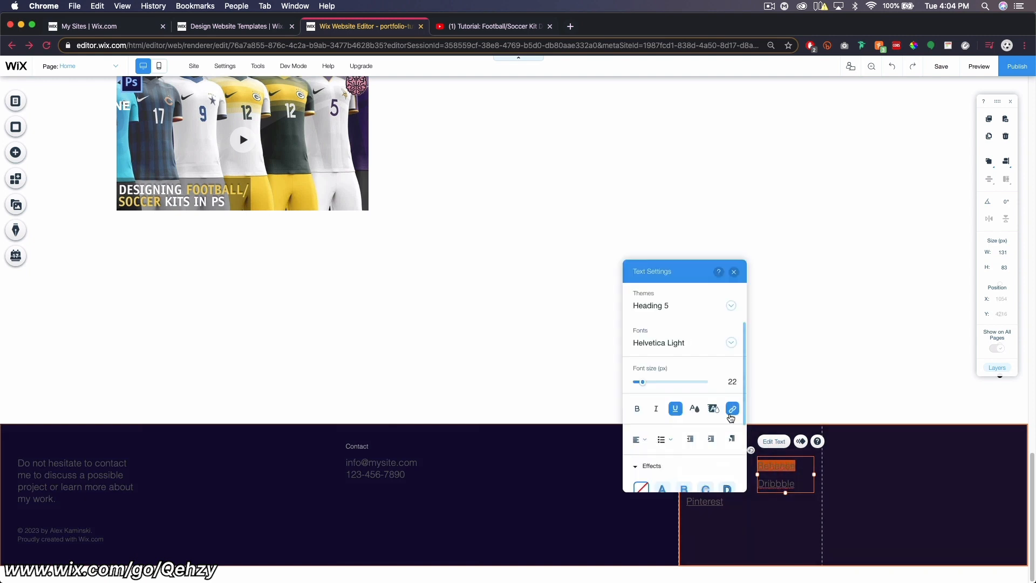
pyautogui.click(733, 411)
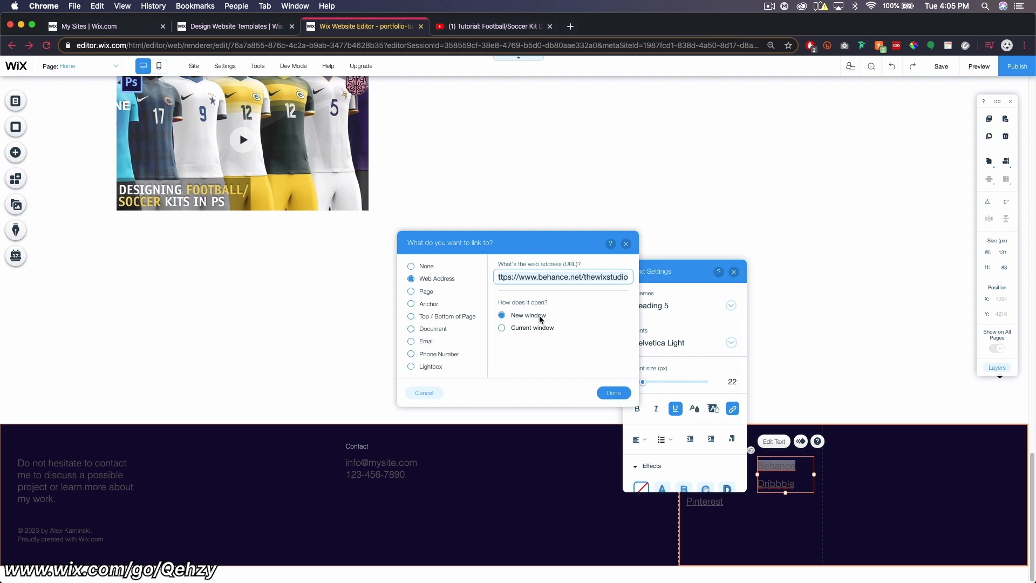
pyautogui.doubleClick(602, 277)
pyautogui.write('qe')
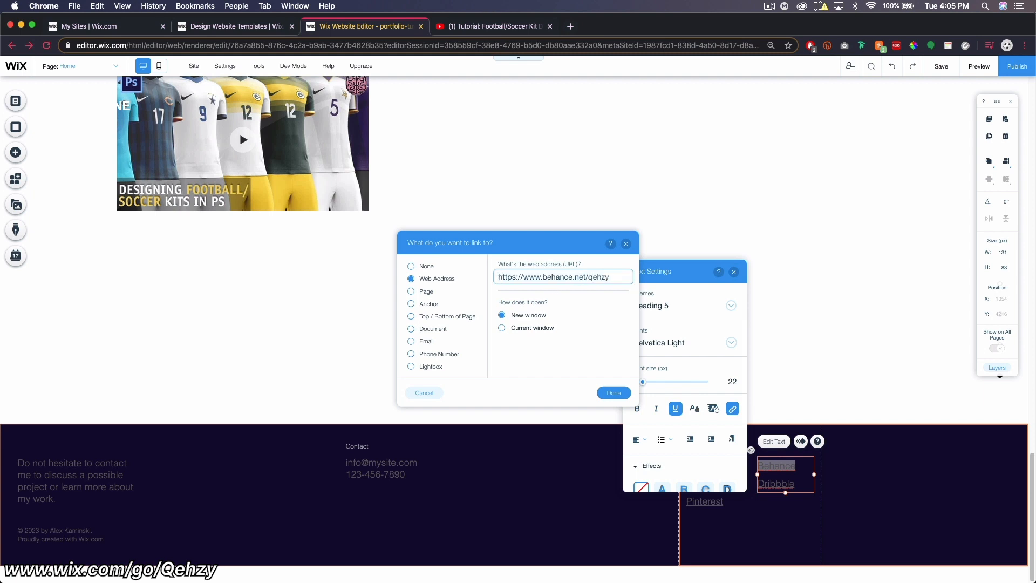
pyautogui.write('hzy')
pyautogui.click(614, 392)
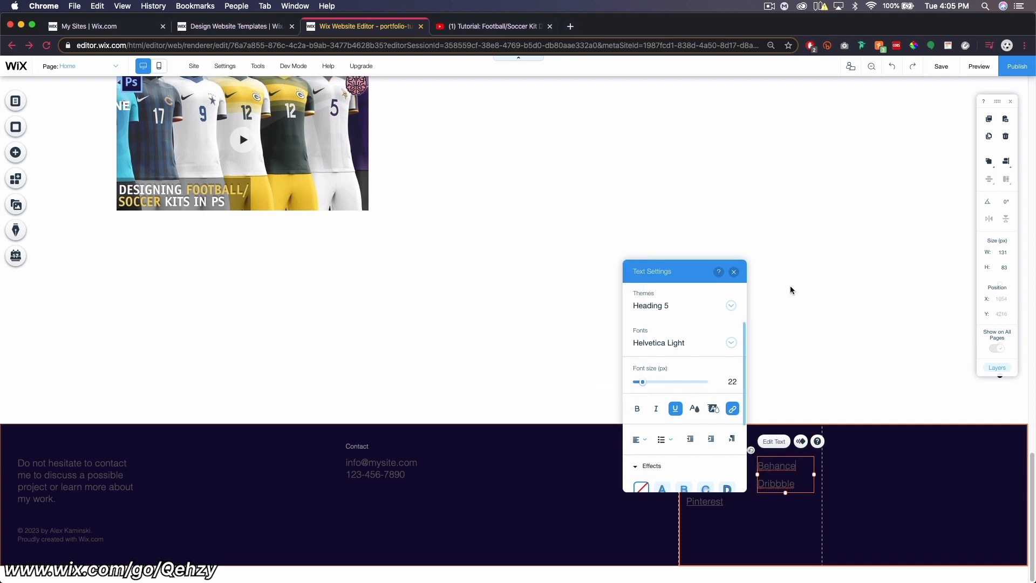
pyautogui.click(733, 272)
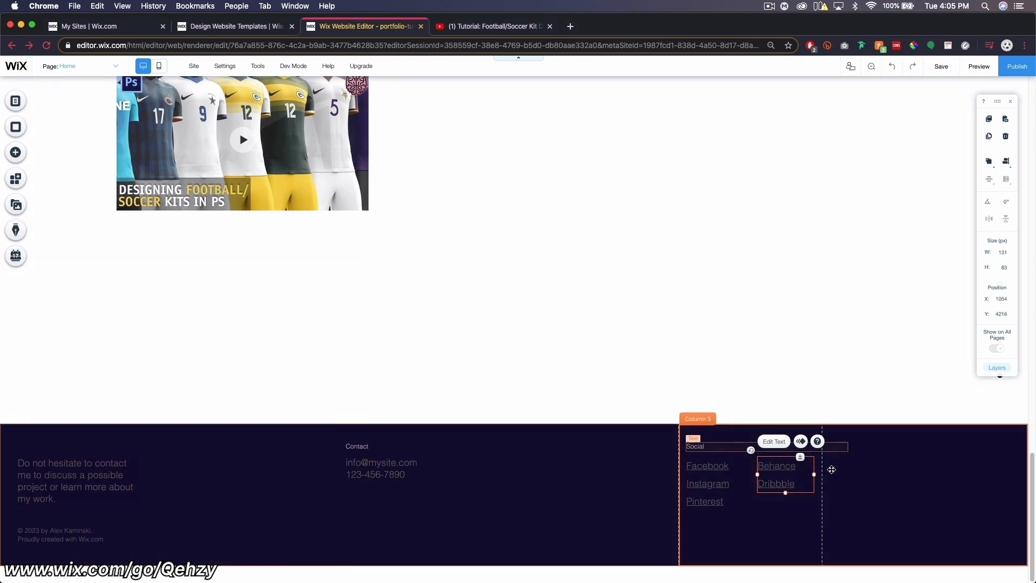
# Delete the BACK TO PROJECTS button at the end of the Graphic Design page
pyautogui.scroll(20, 502, 483)
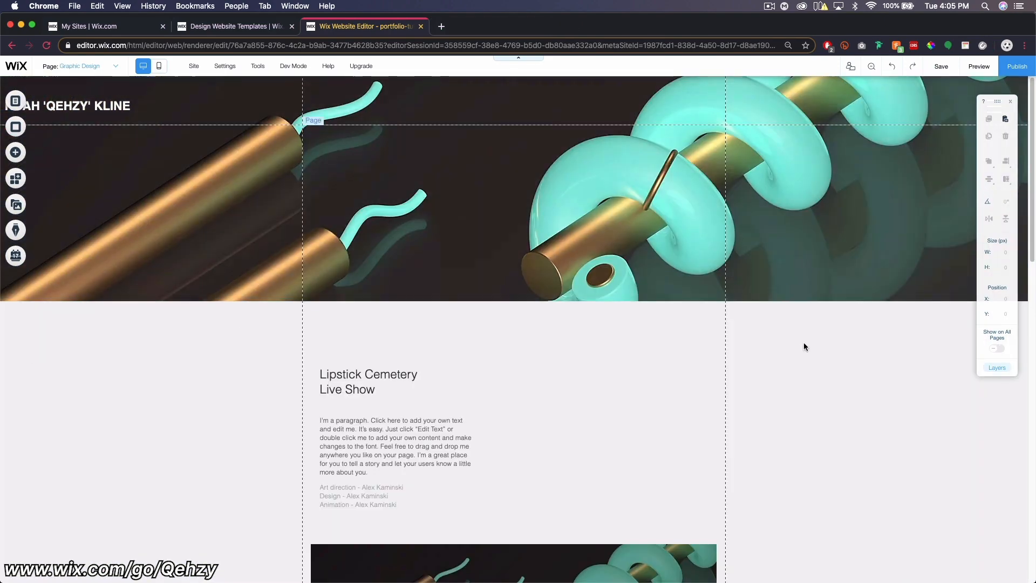
pyautogui.scroll(-10, 803, 343)
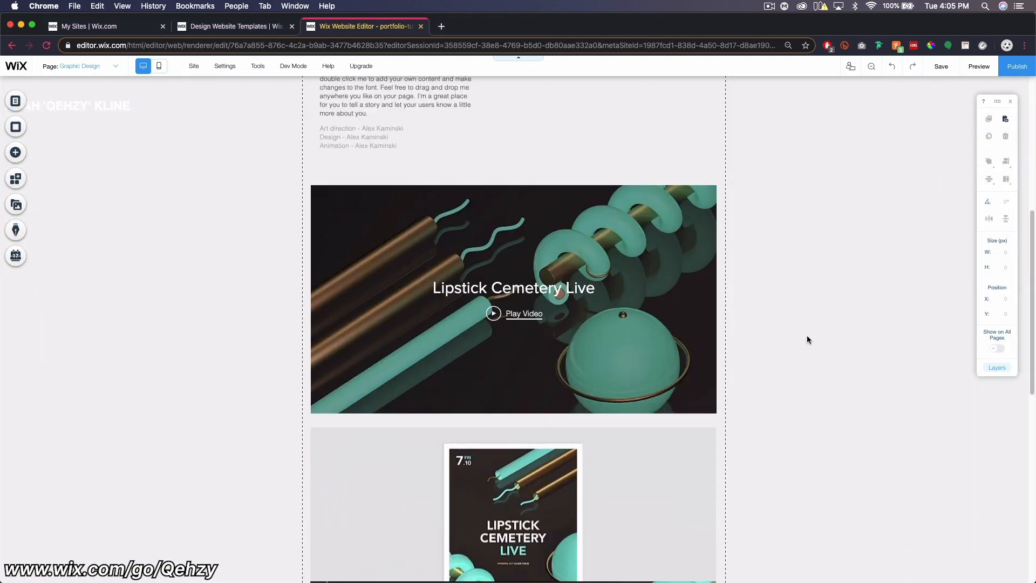
pyautogui.scroll(-8, 810, 338)
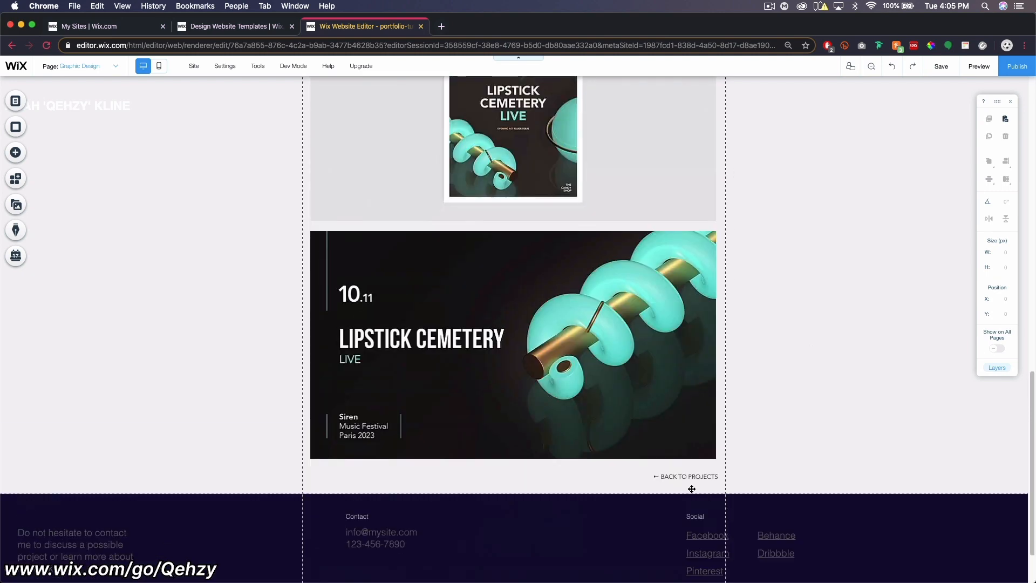
pyautogui.click(675, 474)
pyautogui.rightClick(683, 476)
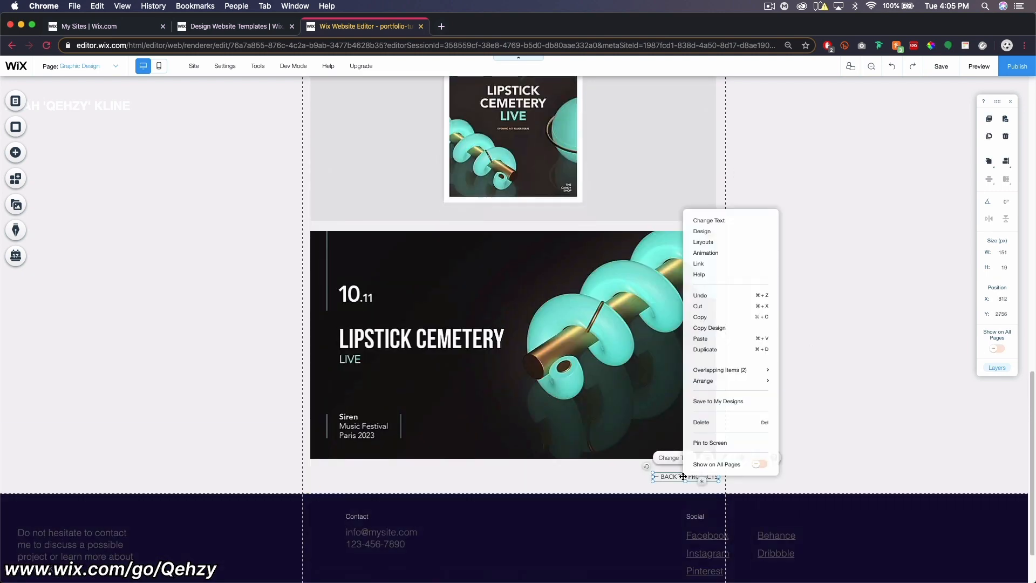
pyautogui.click(701, 424)
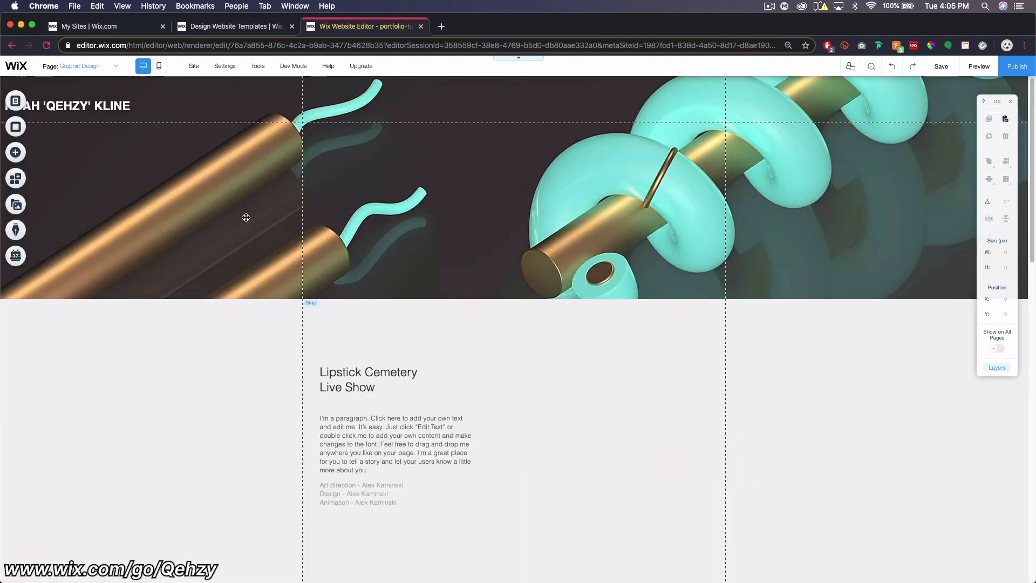
# Move the Graphic Design page's heading, paragraph and credits text together slightly upward, closer to the header strip
pyautogui.scroll(-3, 397, 240)
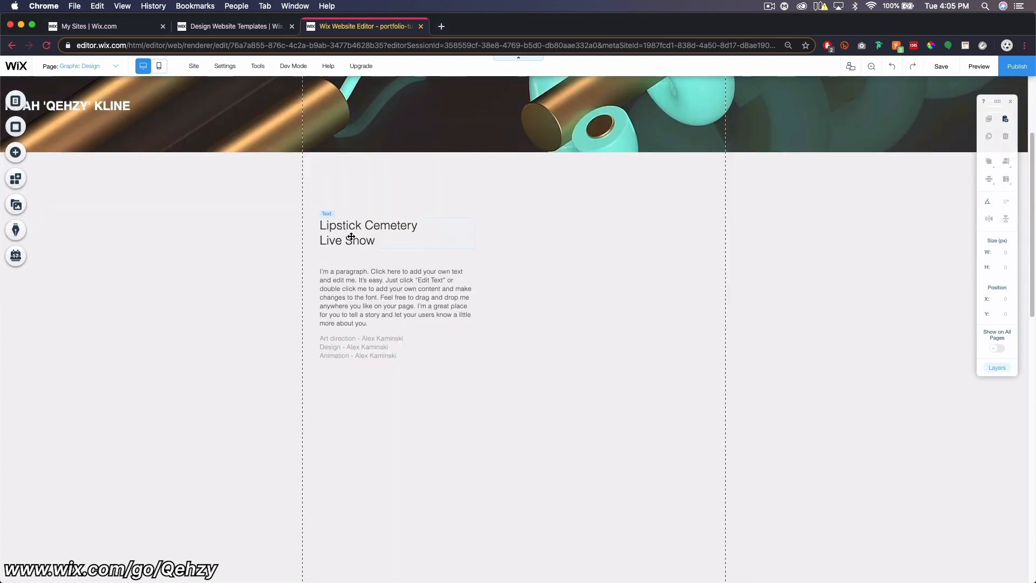
pyautogui.scroll(-10, 540, 321)
pyautogui.scroll(11, 541, 321)
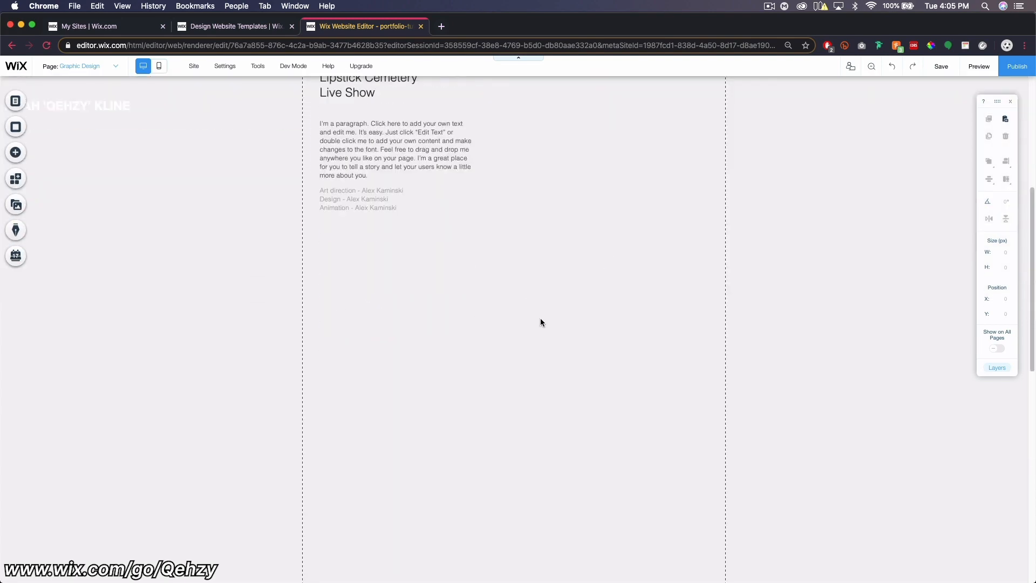
pyautogui.click(358, 303)
pyautogui.keyDown('shift'); pyautogui.click(363, 345); pyautogui.keyUp('shift')
pyautogui.keyDown('shift'); pyautogui.click(369, 413); pyautogui.keyUp('shift')
pyautogui.moveTo(352, 310); pyautogui.dragTo(355, 288)
pyautogui.click(558, 297)
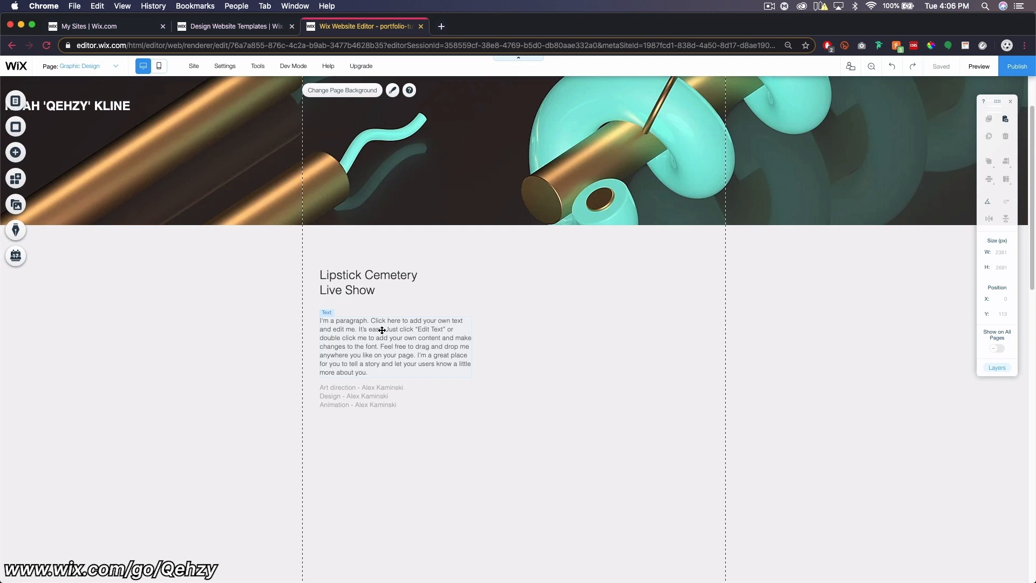
# Replace the Graphic Design page's header strip background with the site image 1.png
pyautogui.click(521, 165)
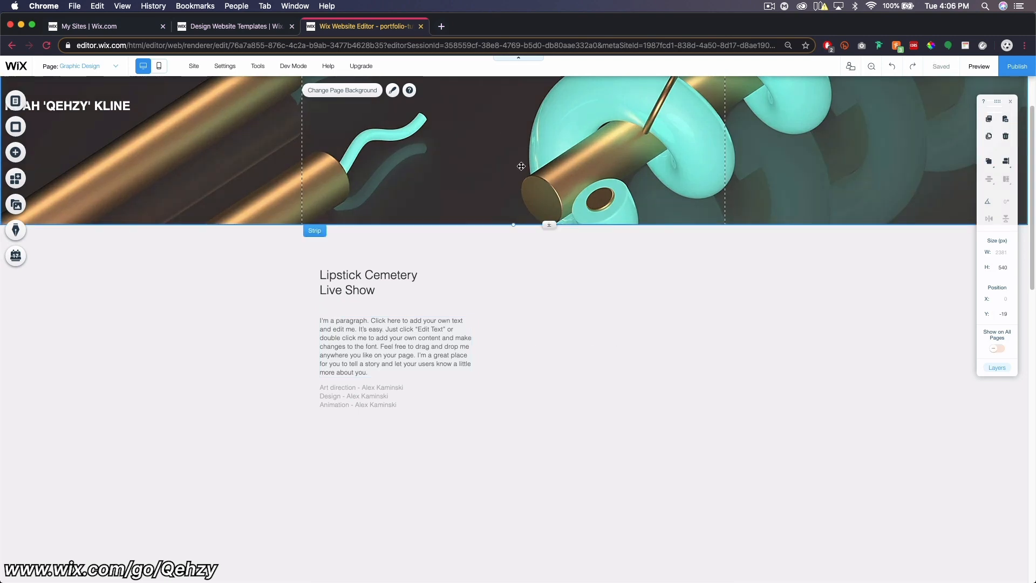
pyautogui.click(523, 144)
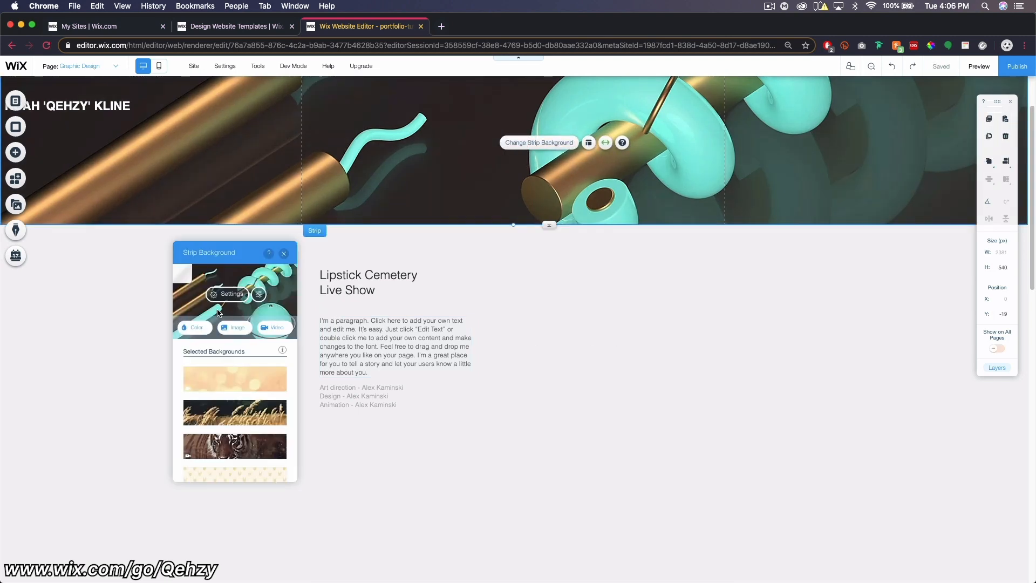
pyautogui.click(230, 329)
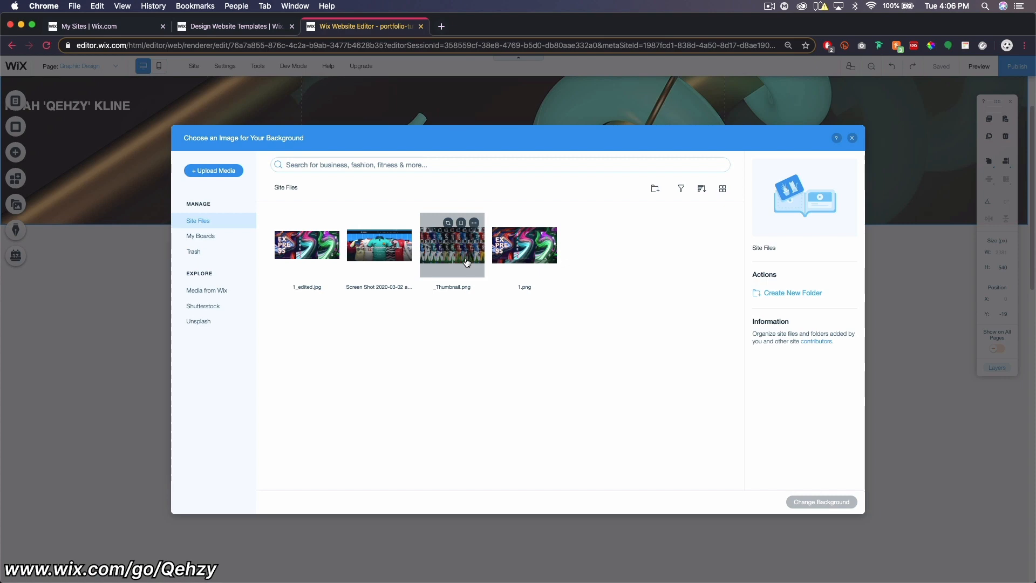
pyautogui.click(508, 259)
pyautogui.click(819, 503)
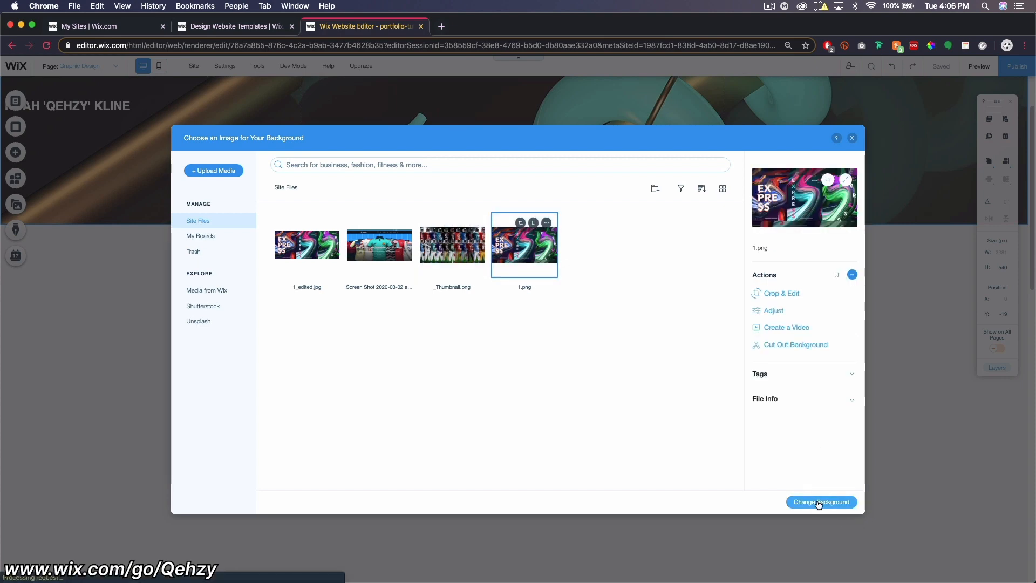
# Add a Grid (Pro Gallery) below the text on the Graphic Design page and enlarge it to about 1798 by 3000 px
pyautogui.scroll(-6, 636, 322)
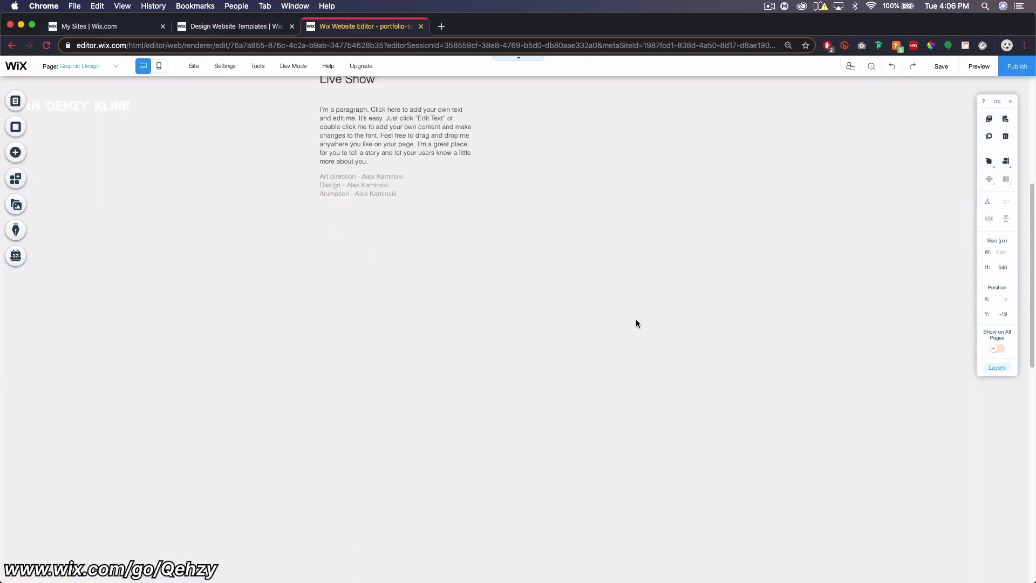
pyautogui.scroll(-3, 638, 324)
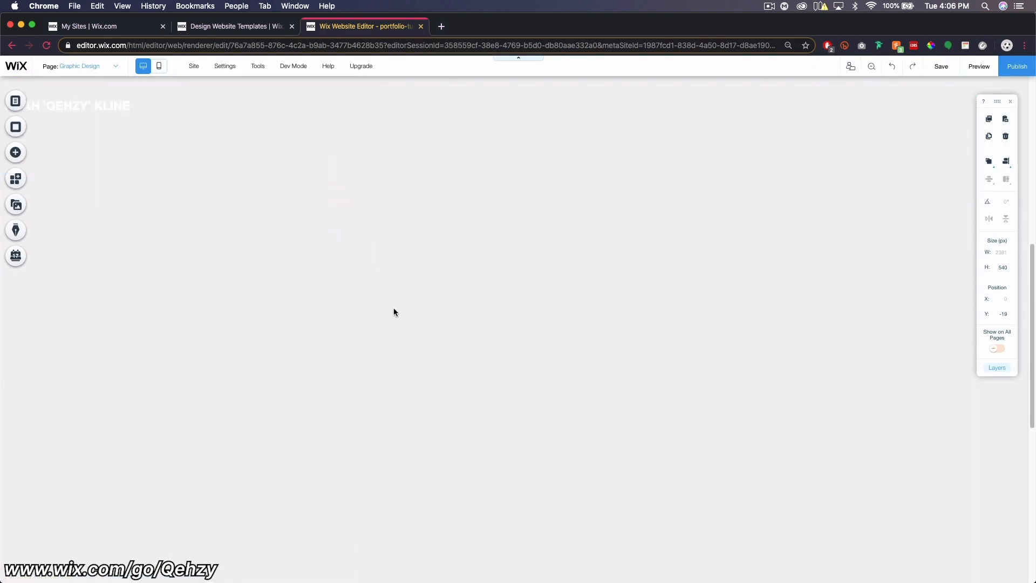
pyautogui.click(17, 152)
pyautogui.click(51, 131)
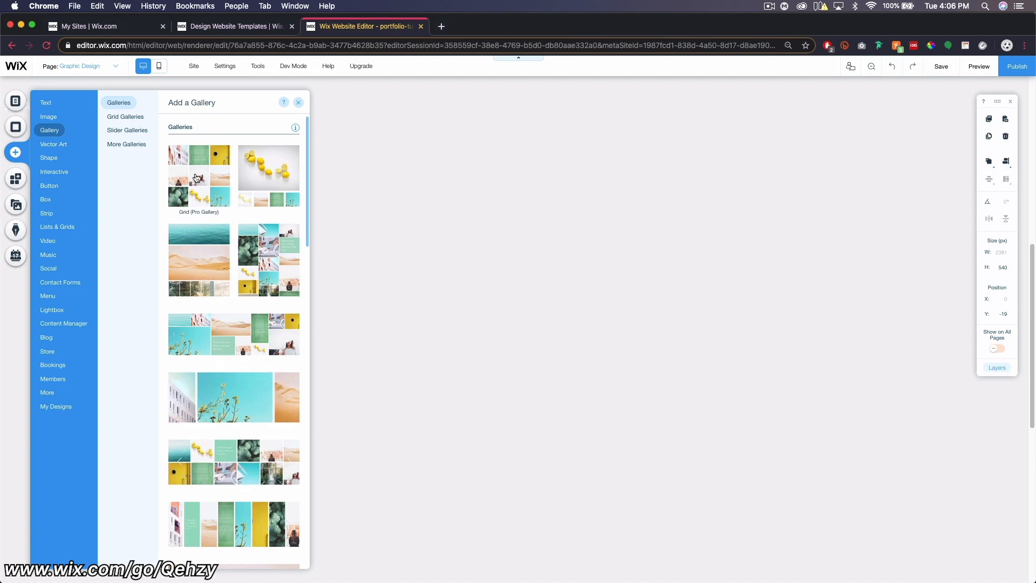
pyautogui.moveTo(197, 178); pyautogui.dragTo(534, 359)
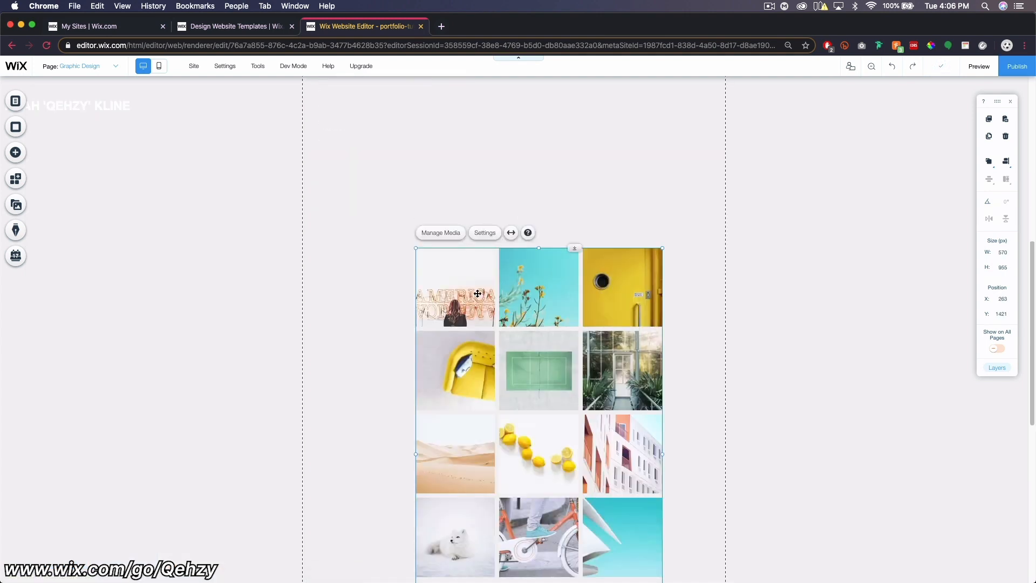
pyautogui.moveTo(415, 248); pyautogui.dragTo(130, 110)
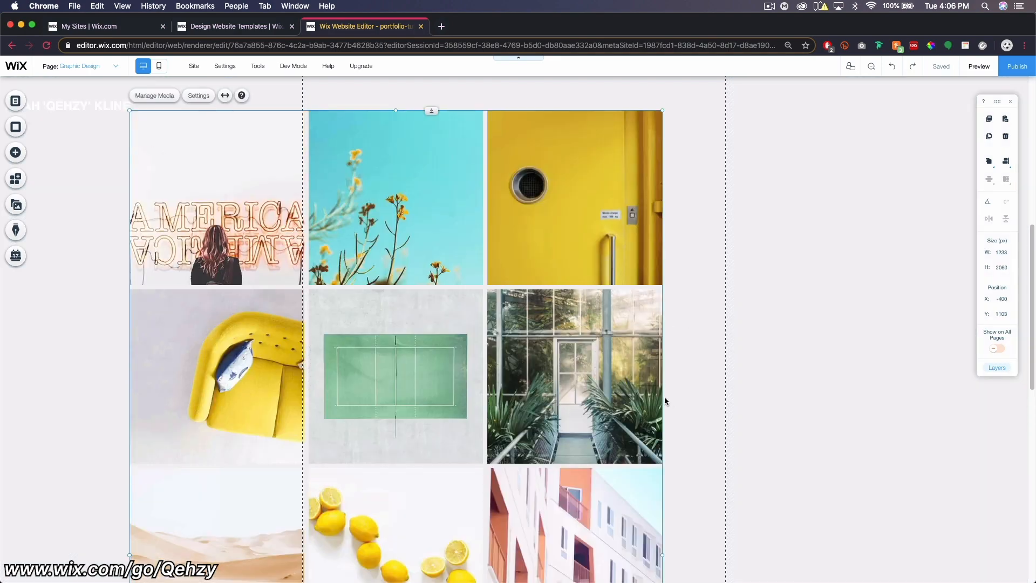
pyautogui.moveTo(661, 109); pyautogui.dragTo(906, 158)
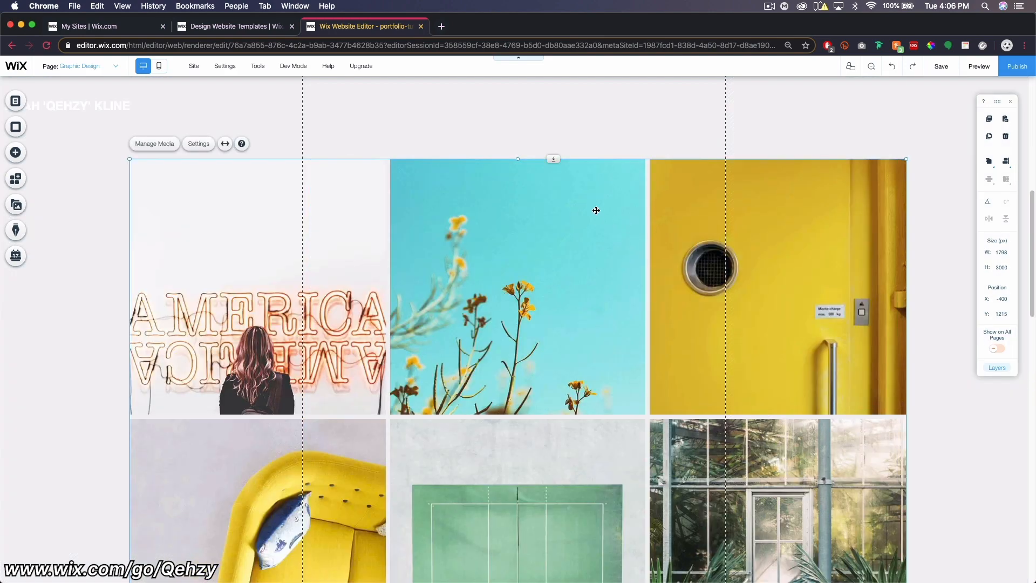
# Move the grid gallery up to X -410, Y 1054, just below the credits text on the Graphic Design page
pyautogui.moveTo(598, 211)
pyautogui.mouseDown()
pyautogui.moveTo(579, 210)
pyautogui.moveTo(594, 210)
pyautogui.mouseUp()
pyautogui.scroll(4, 540, 270)
pyautogui.moveTo(513, 387); pyautogui.dragTo(512, 316)
pyautogui.moveTo(601, 325); pyautogui.dragTo(603, 325)
pyautogui.scroll(-20, 621, 325)
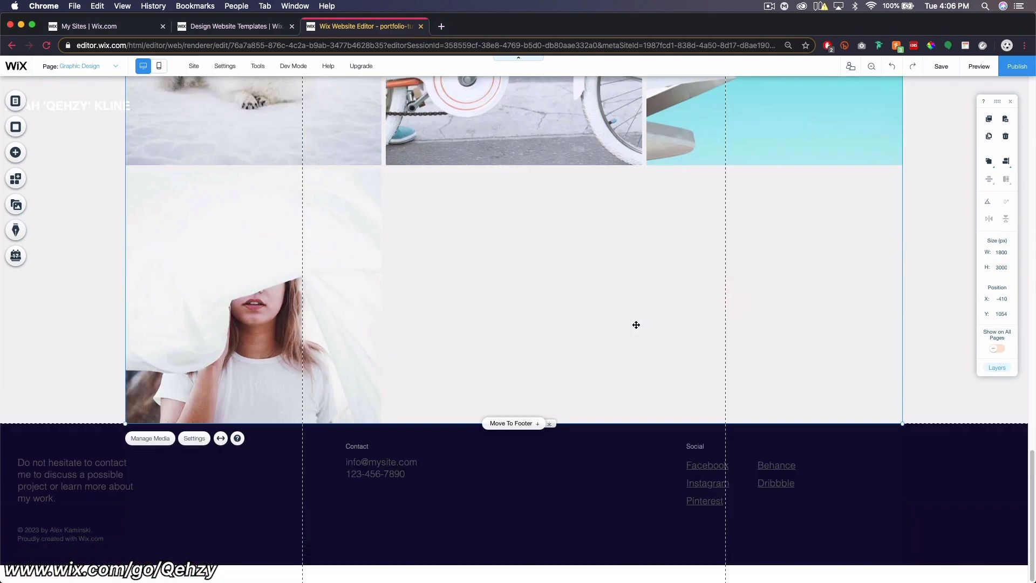
pyautogui.click(915, 366)
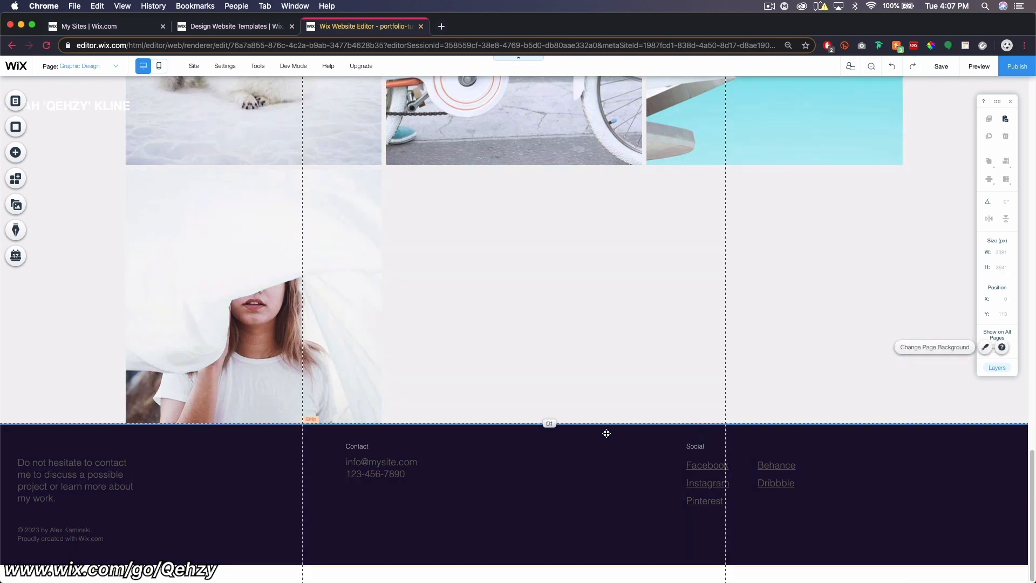
pyautogui.moveTo(556, 426); pyautogui.dragTo(557, 490)
# Upload 3D-FieldForce-Earth.png, 3D-FieldForce-Fire.png and 3D-FieldForce-Ice.png from the computer's Design Work folder through the gallery's media manager
pyautogui.scroll(12, 551, 338)
pyautogui.click(461, 200)
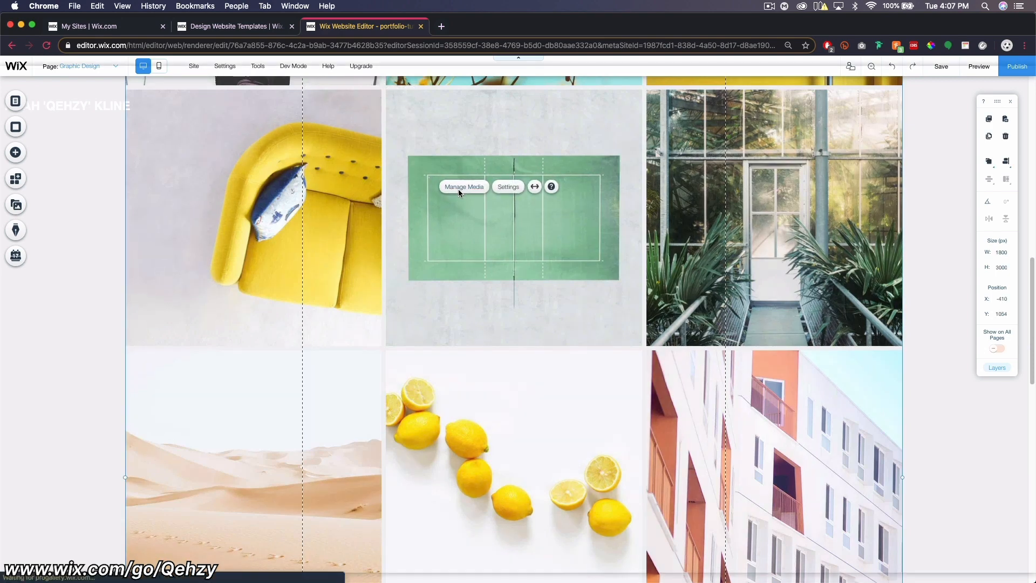
pyautogui.click(460, 190)
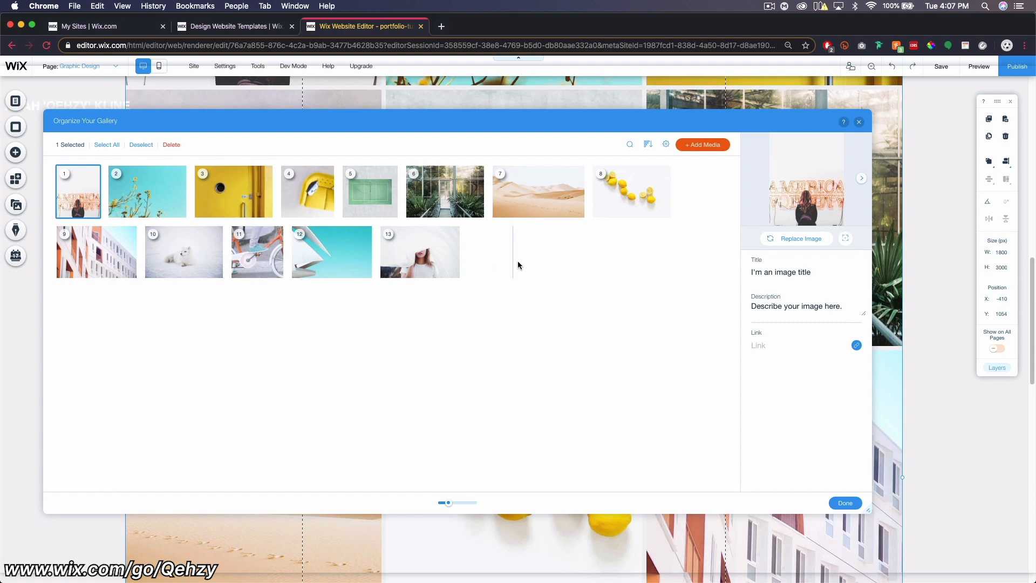
pyautogui.click(697, 146)
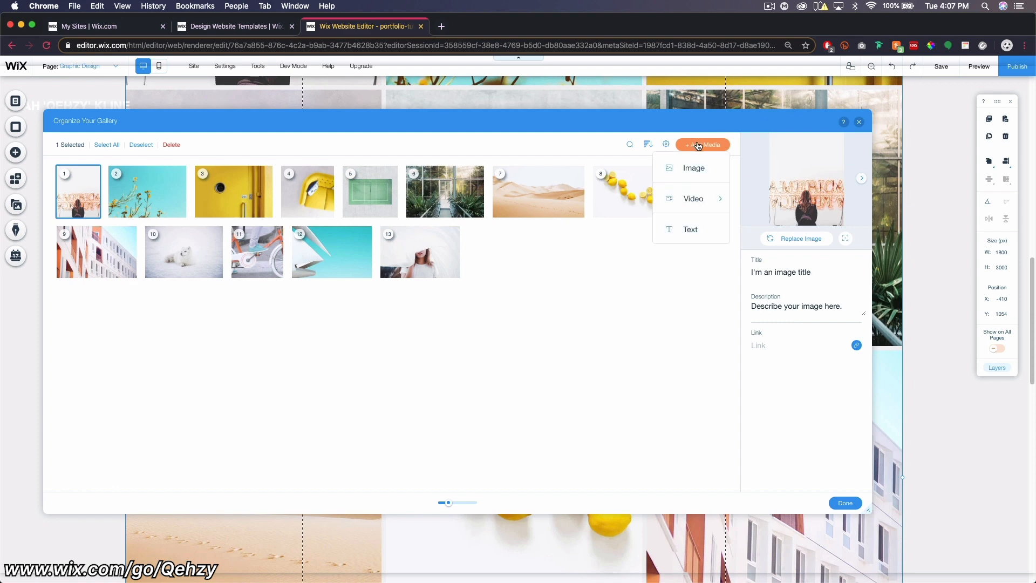
pyautogui.click(693, 168)
pyautogui.click(236, 172)
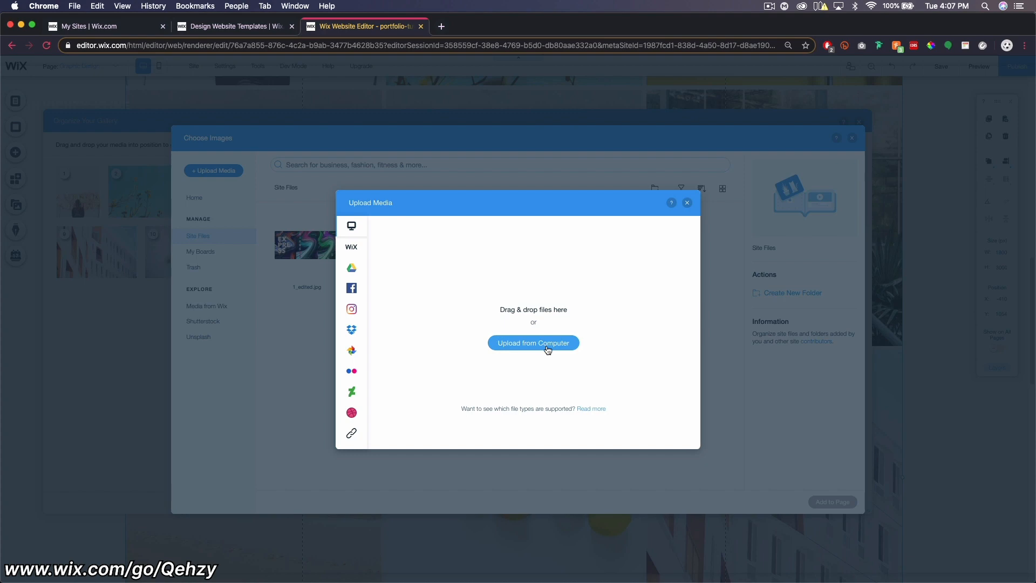
pyautogui.click(548, 348)
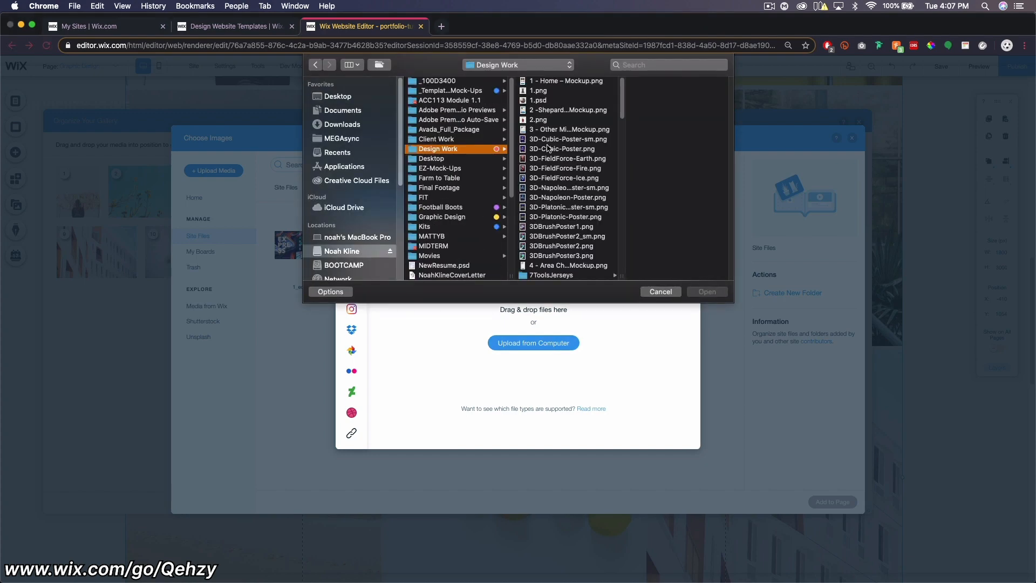
pyautogui.click(548, 159)
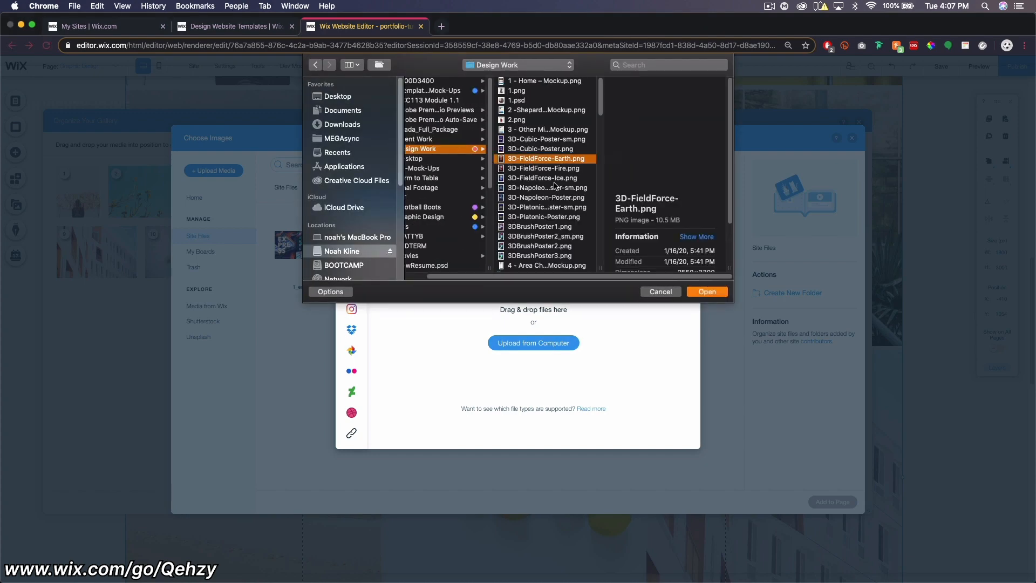
pyautogui.keyDown('shift'); pyautogui.click(542, 178); pyautogui.keyUp('shift')
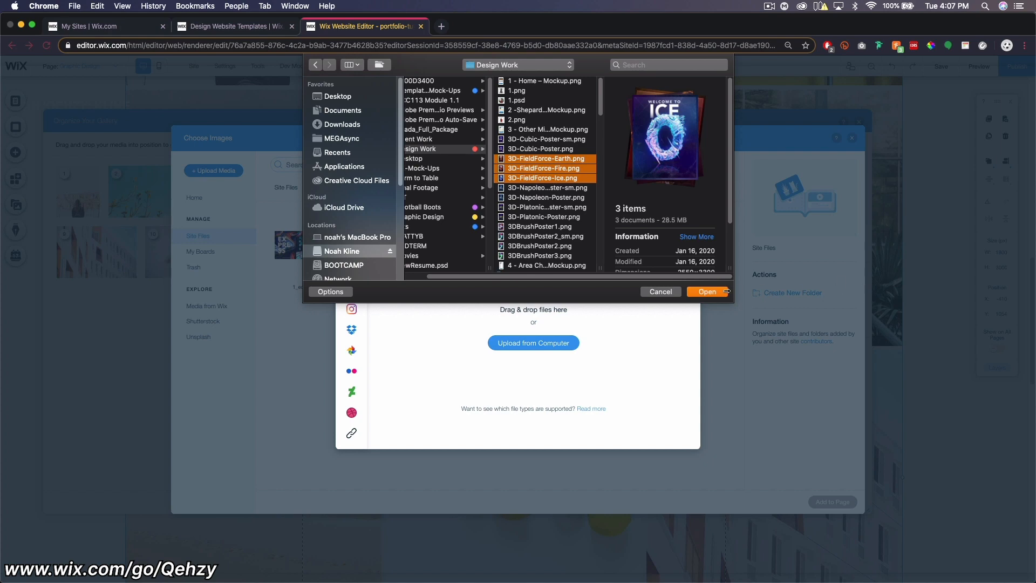
pyautogui.click(708, 292)
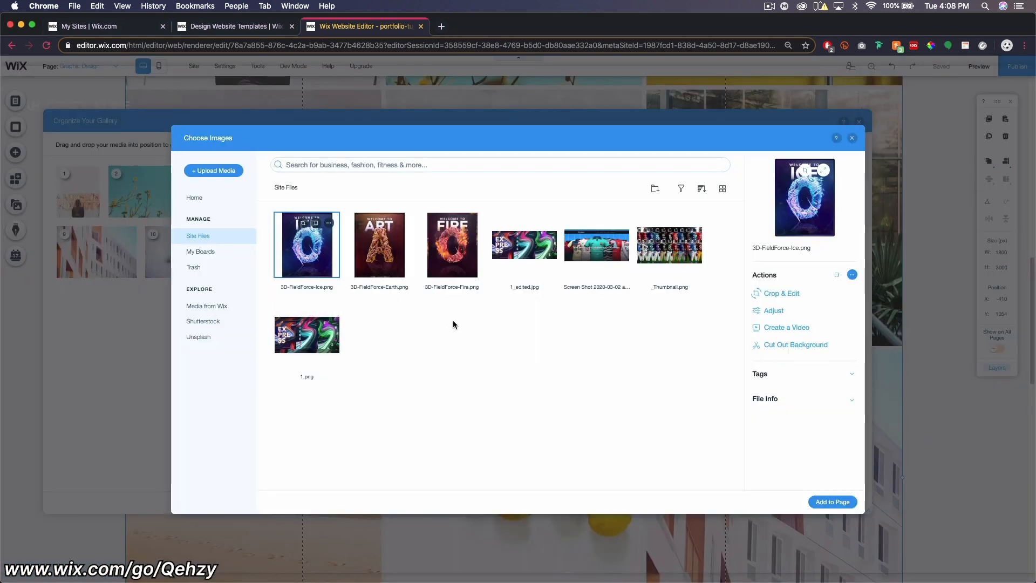
# Create a Graphic Design folder in the site files and move the three 3D-FieldForce images into it
pyautogui.click(497, 317)
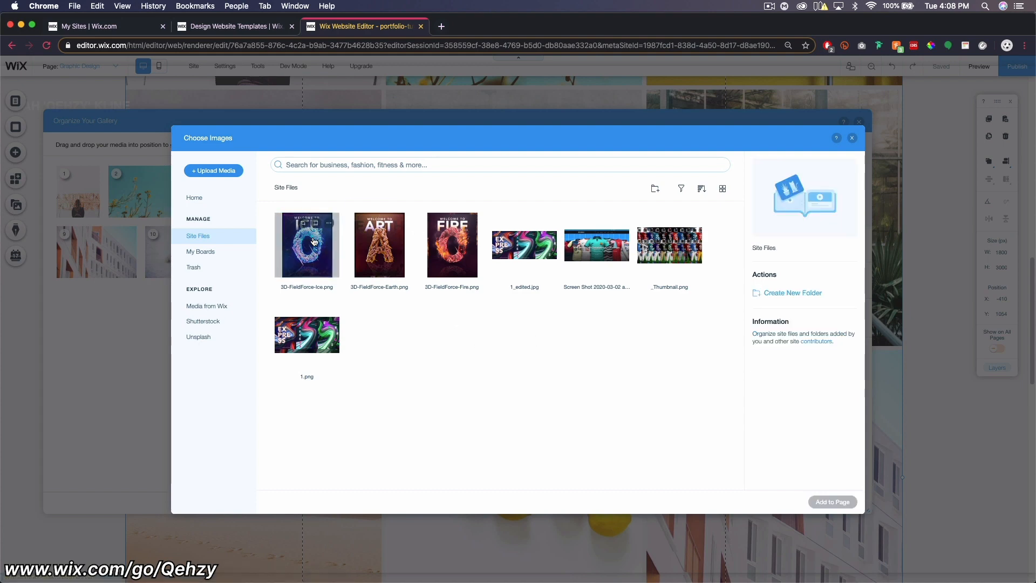
pyautogui.click(797, 298)
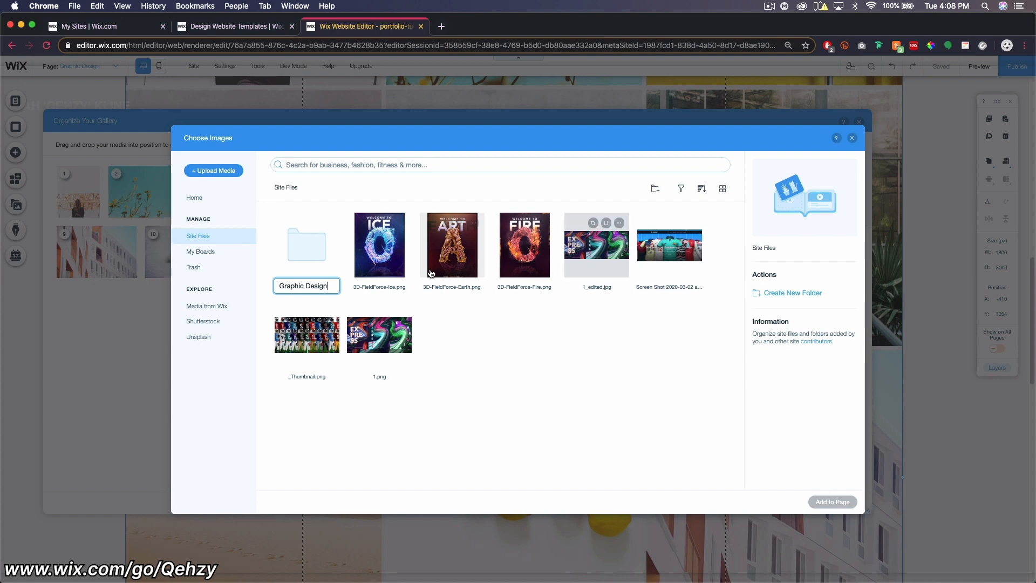
pyautogui.click(408, 274)
pyautogui.keyDown('shift'); pyautogui.click(519, 269); pyautogui.keyUp('shift')
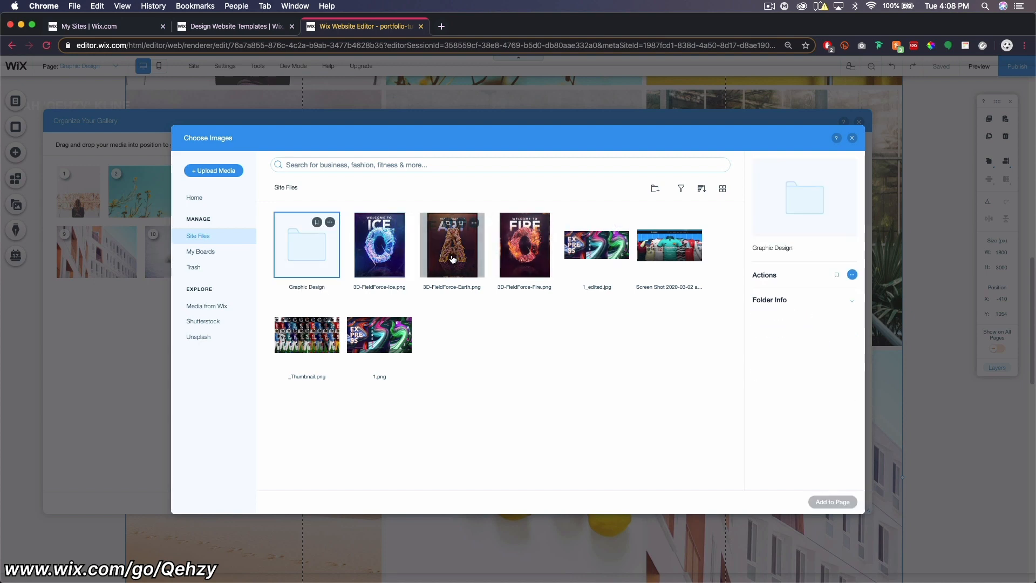
pyautogui.moveTo(443, 256); pyautogui.dragTo(311, 253)
pyautogui.moveTo(379, 247); pyautogui.dragTo(316, 249)
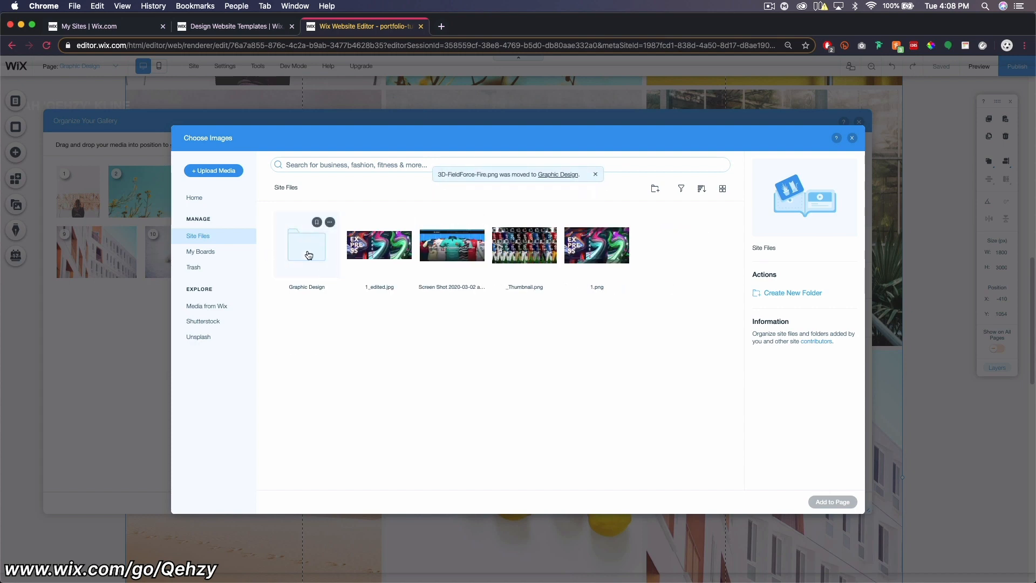
# Add all three 3D-FieldForce images from the Graphic Design folder to the gallery
pyautogui.doubleClick(308, 256)
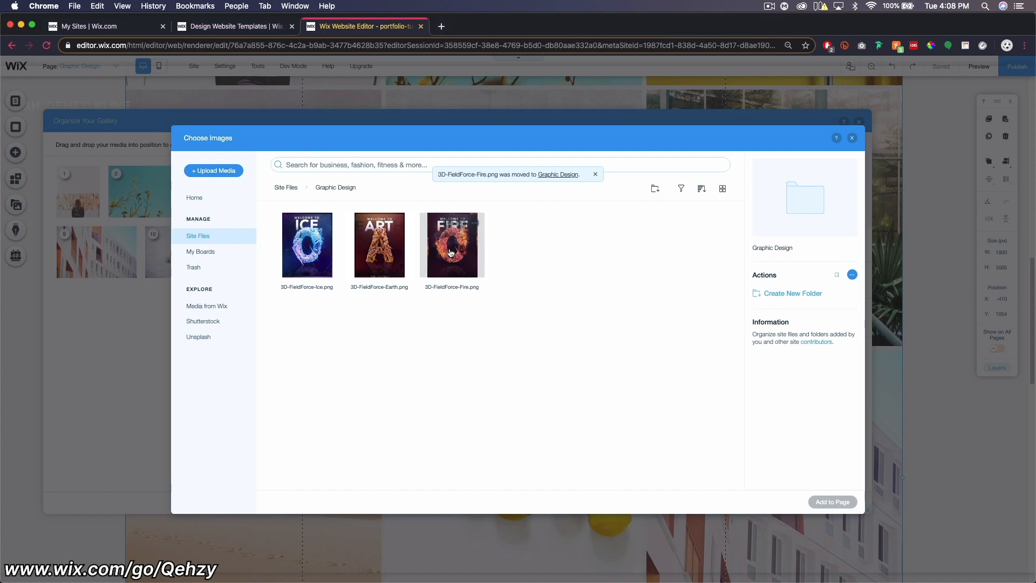
pyautogui.keyDown('shift'); pyautogui.click(285, 257); pyautogui.keyUp('shift')
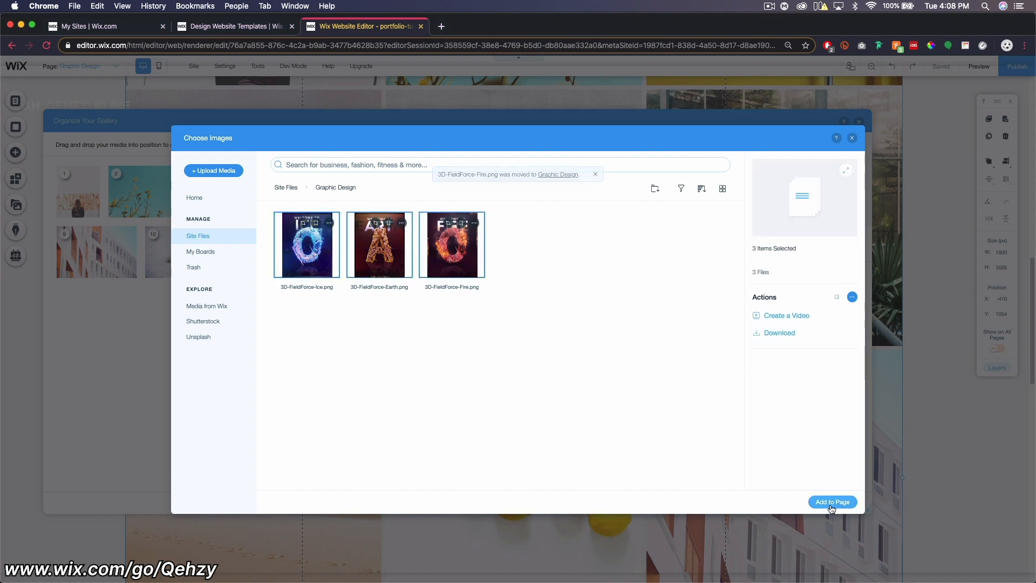
pyautogui.click(832, 502)
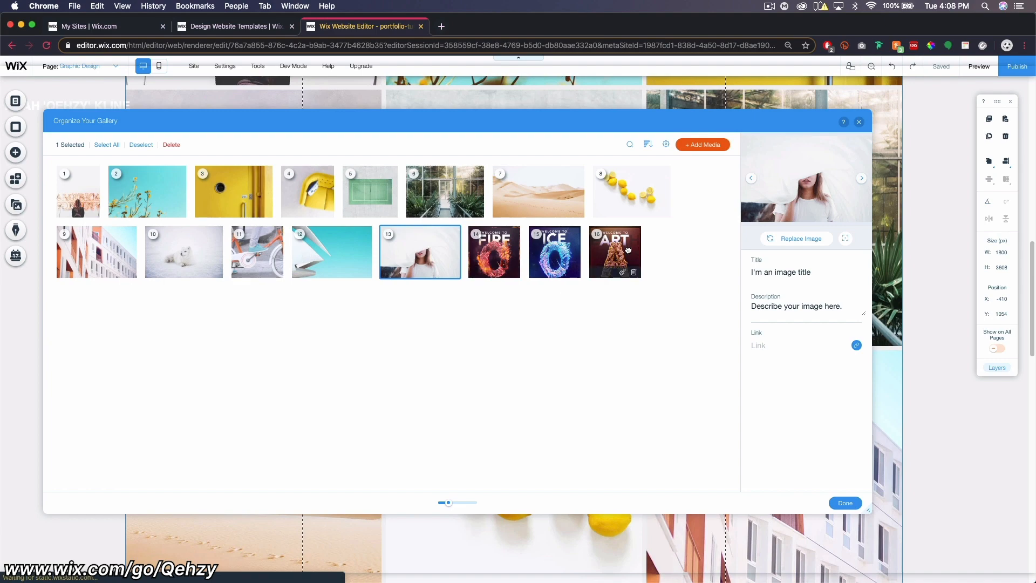
# Reorder the gallery so the Fire, Ice and Earth posters come first, and apply the changes
pyautogui.click(626, 252)
pyautogui.keyDown('shift'); pyautogui.click(496, 249); pyautogui.keyUp('shift')
pyautogui.moveTo(496, 249); pyautogui.dragTo(75, 189)
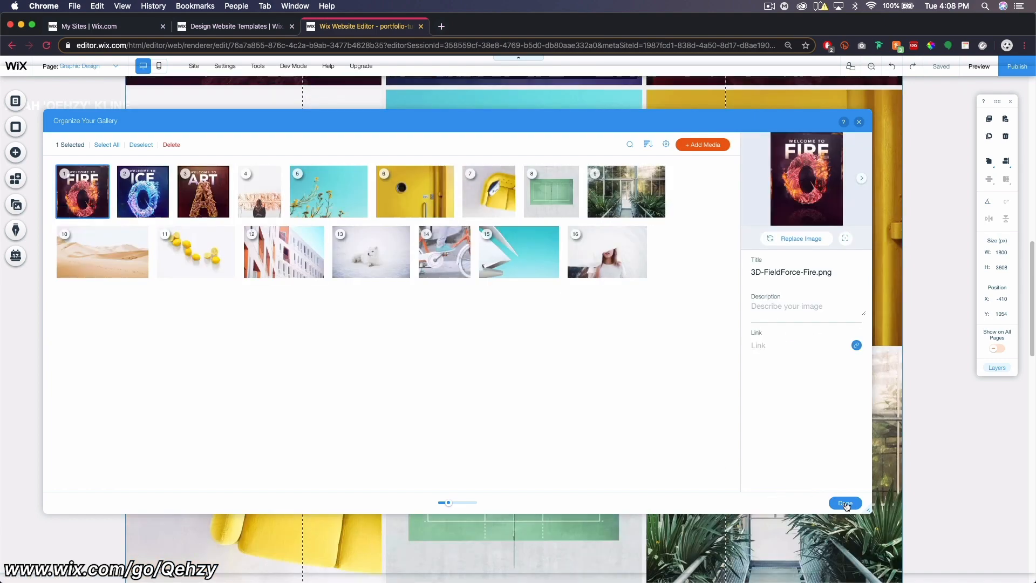
pyautogui.click(845, 503)
# Preview the Graphic Design page and examine its header, text, gallery images and footer
pyautogui.scroll(9, 834, 491)
pyautogui.scroll(-2, 755, 364)
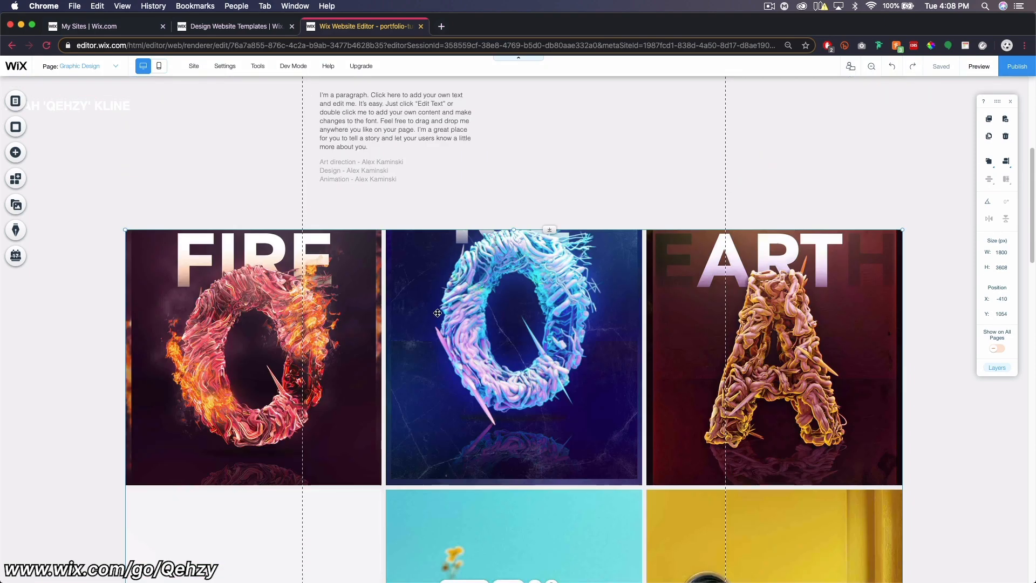
pyautogui.click(979, 66)
pyautogui.scroll(6, 732, 245)
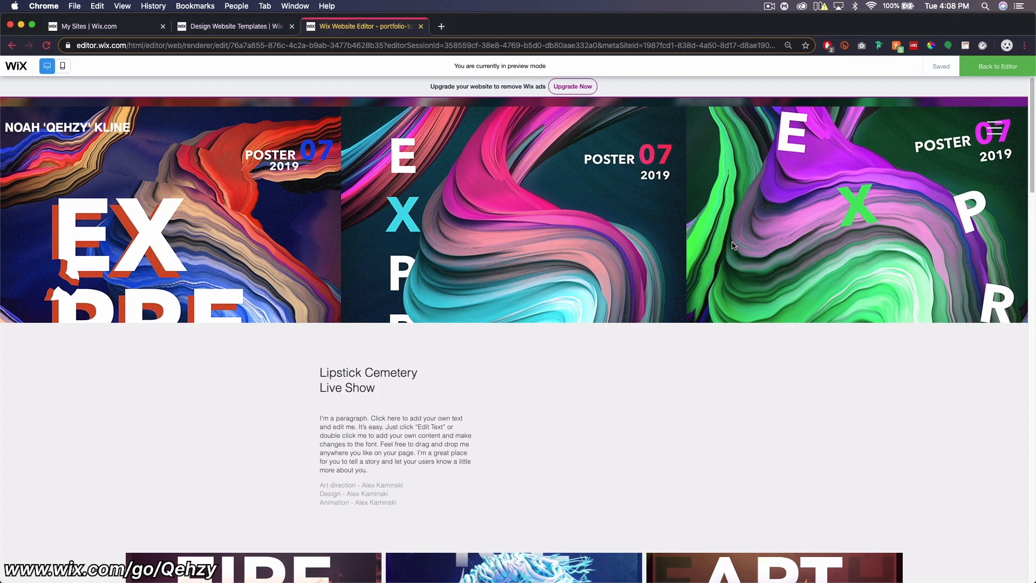
pyautogui.scroll(-10, 773, 284)
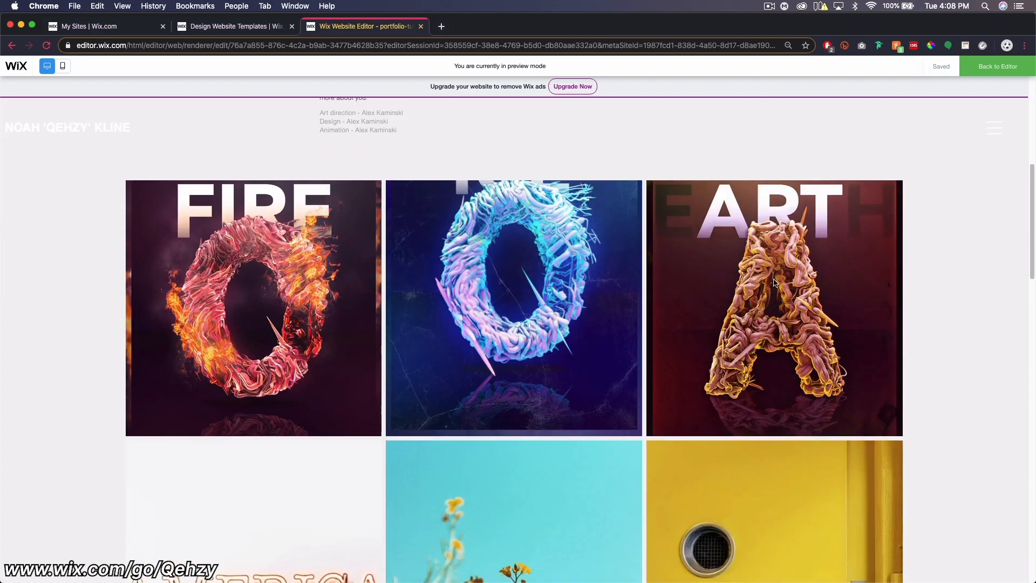
pyautogui.scroll(-15, 772, 283)
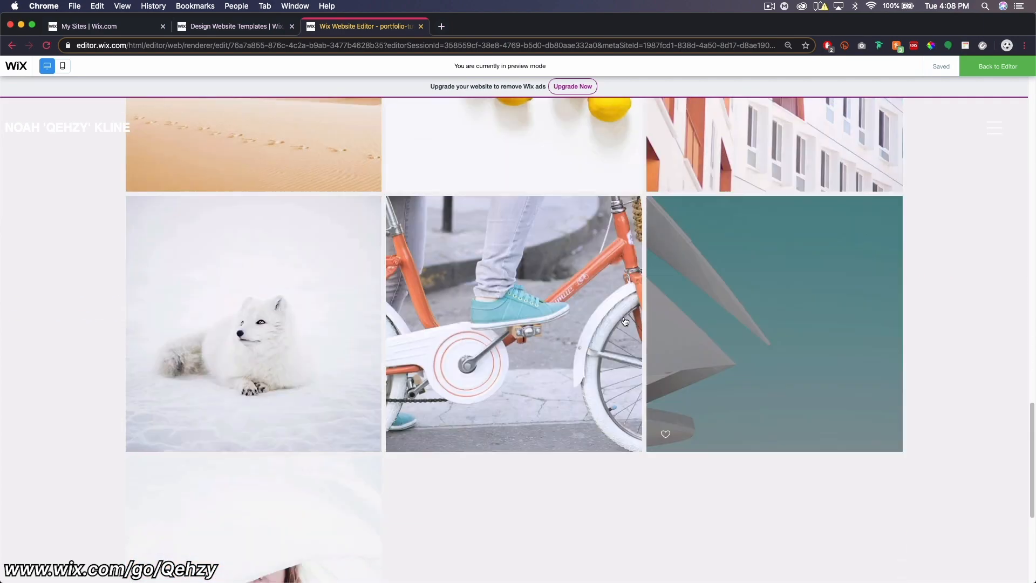
pyautogui.scroll(-5, 532, 312)
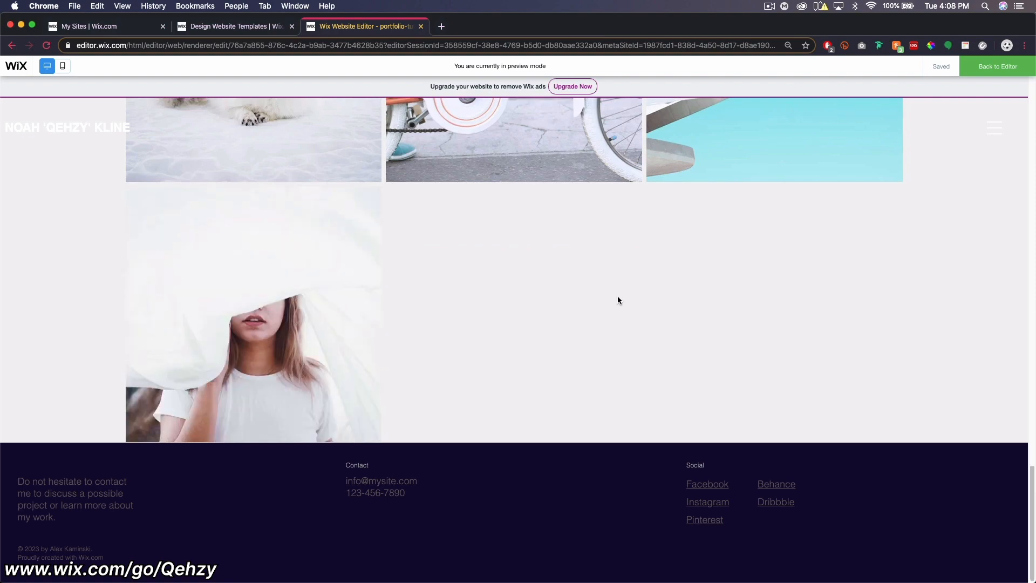
pyautogui.scroll(10, 619, 300)
pyautogui.scroll(10, 621, 306)
pyautogui.scroll(-3, 477, 369)
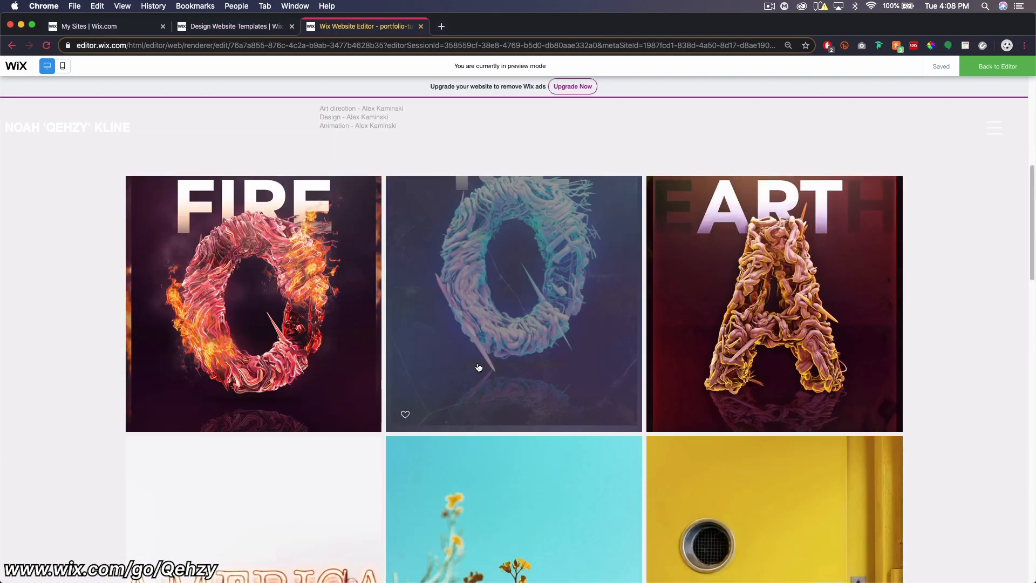
pyautogui.scroll(-1, 545, 314)
pyautogui.scroll(-1, 552, 301)
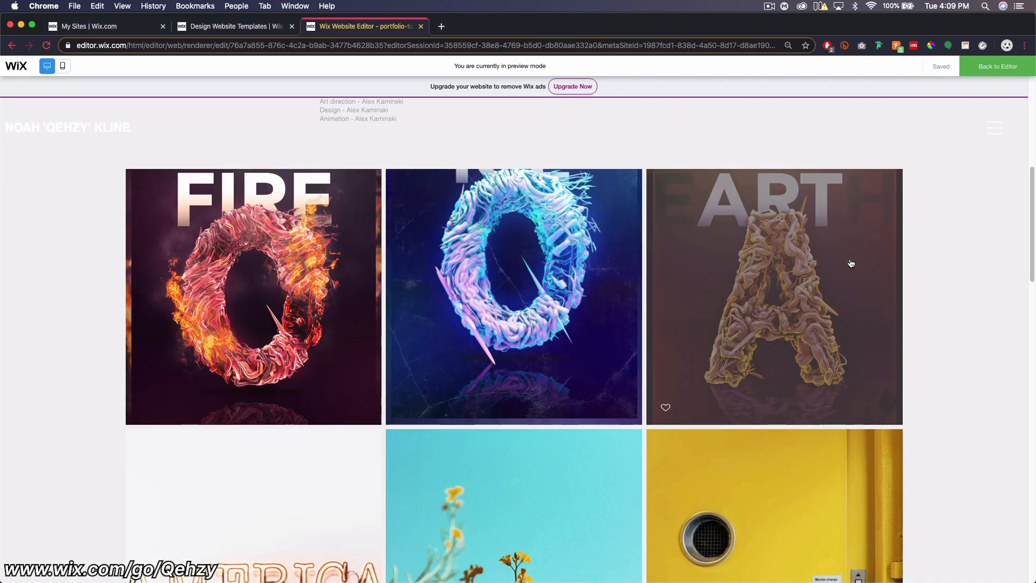
pyautogui.scroll(-3, 308, 192)
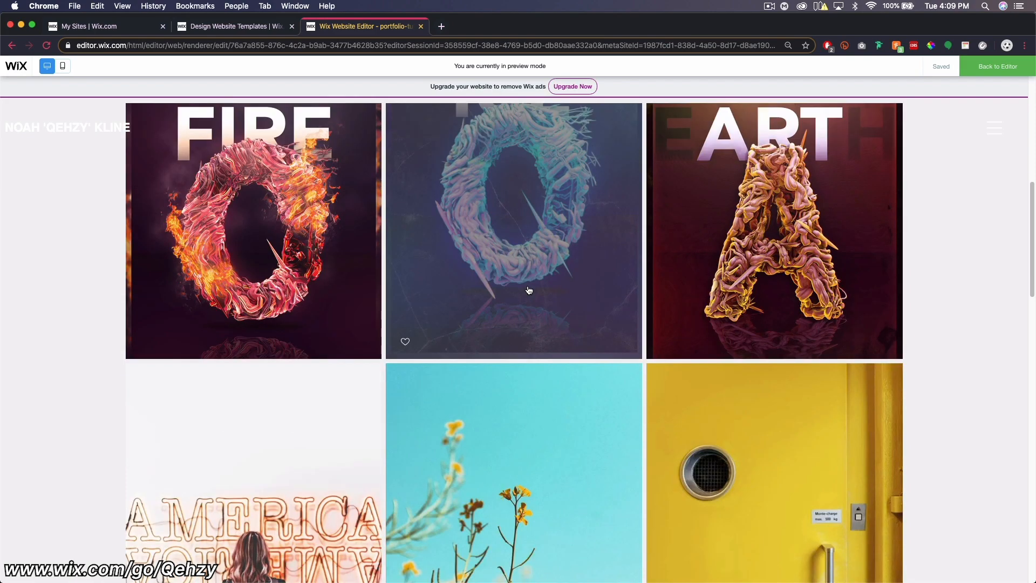
# Check a poster in the gallery's expanded view, close it and return to the editor
pyautogui.click(480, 238)
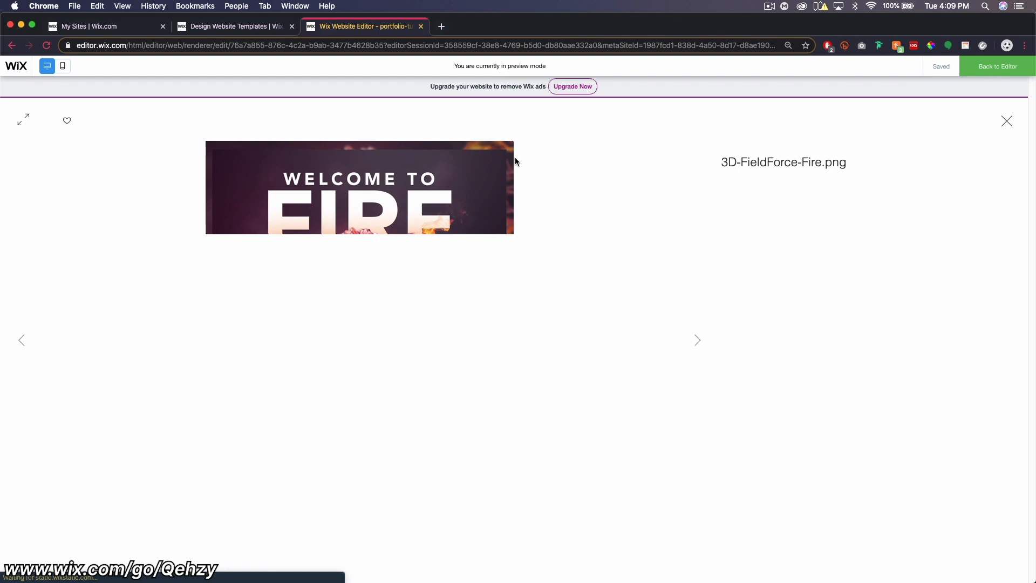
pyautogui.click(1007, 122)
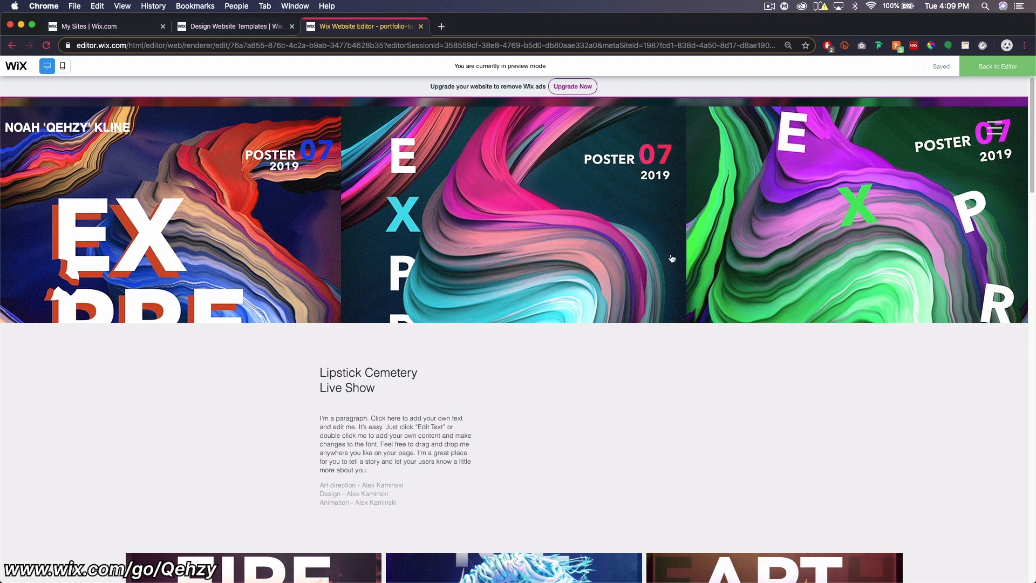
pyautogui.click(997, 66)
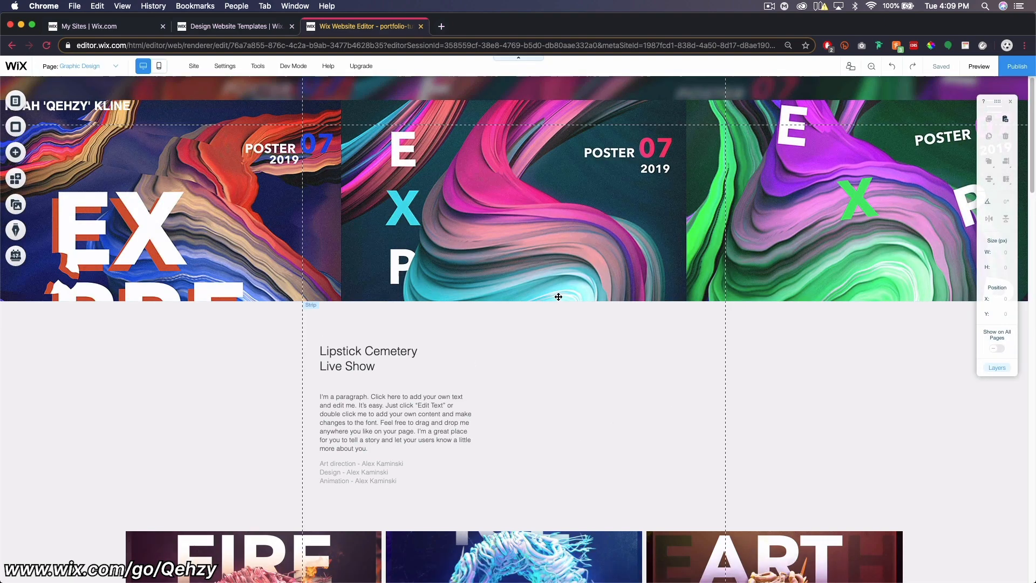
# Switch to the Home page and open the MENU lightbox for editing
pyautogui.click(15, 101)
pyautogui.click(125, 128)
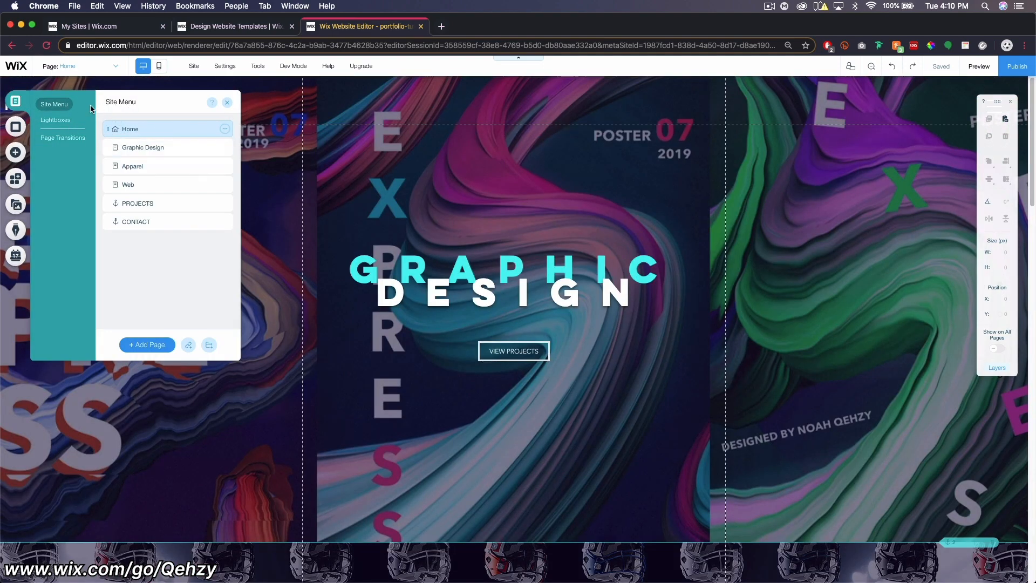
pyautogui.click(56, 120)
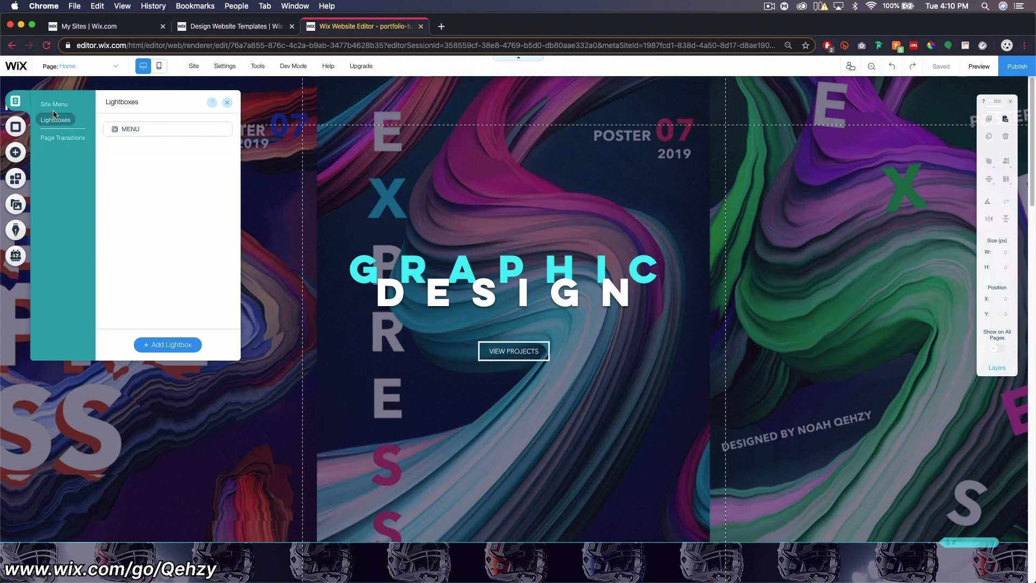
pyautogui.click(142, 131)
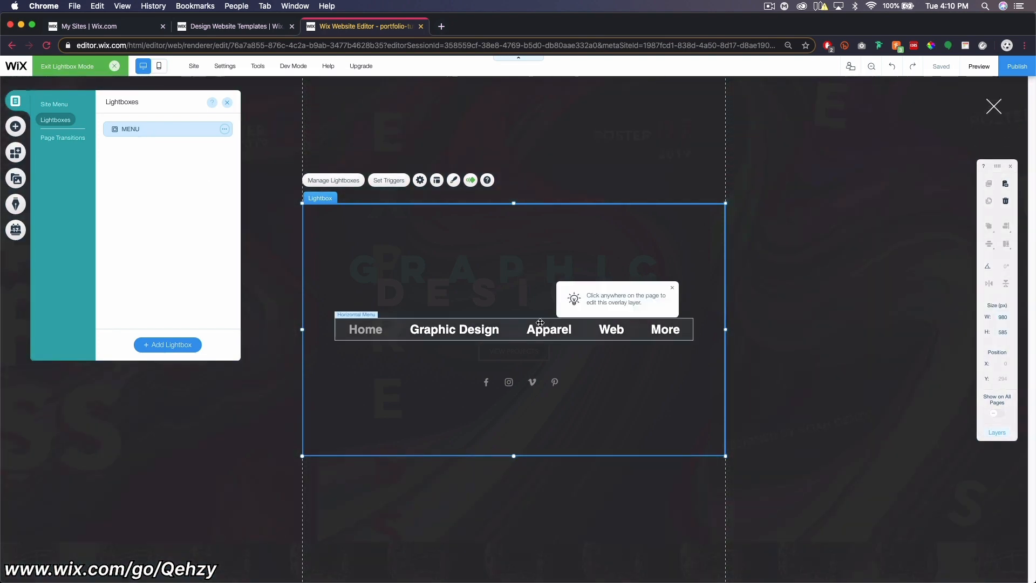
# Examine the page list and design options of the MENU lightbox's horizontal menu
pyautogui.click(372, 334)
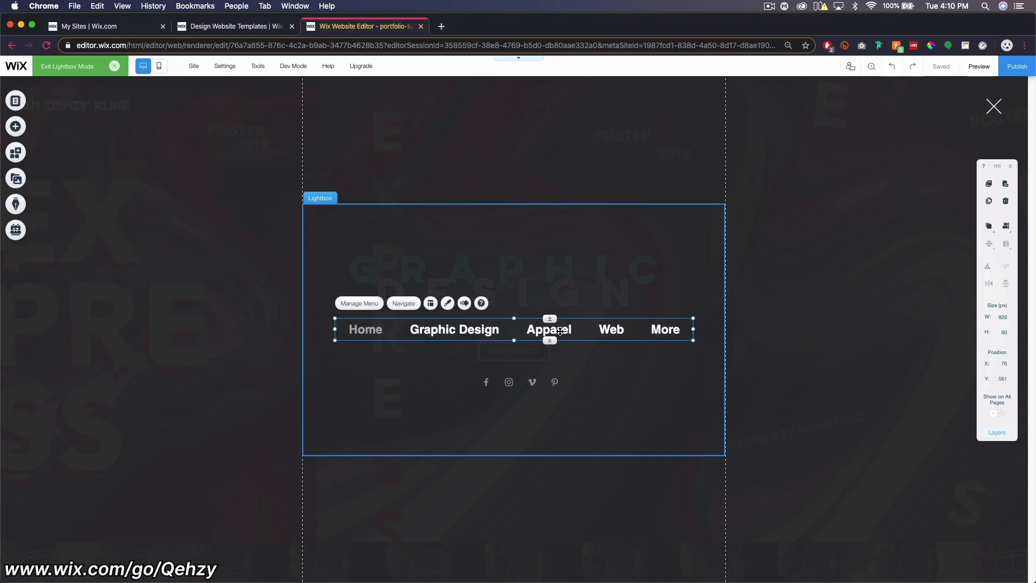
pyautogui.click(359, 304)
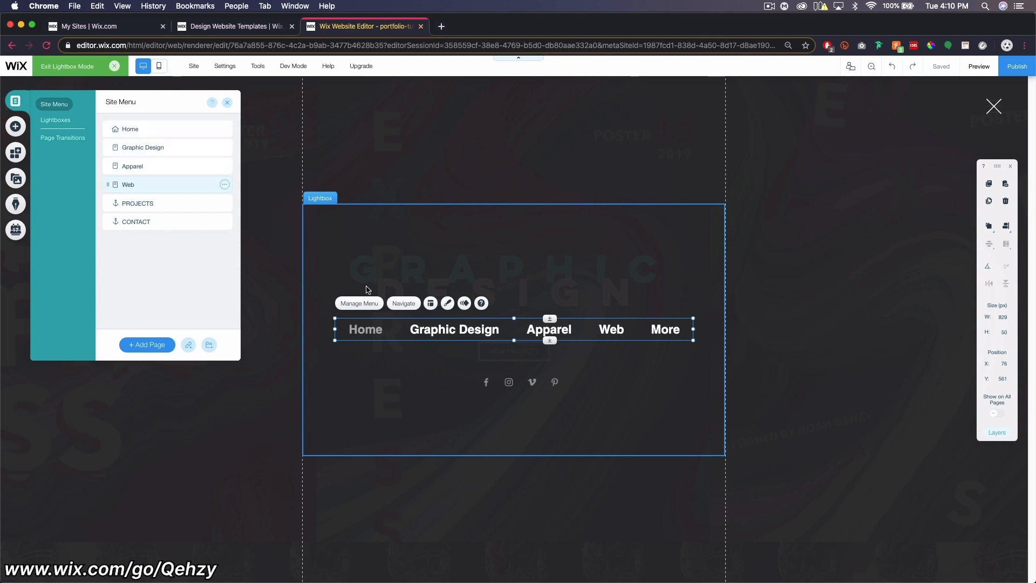
pyautogui.click(446, 304)
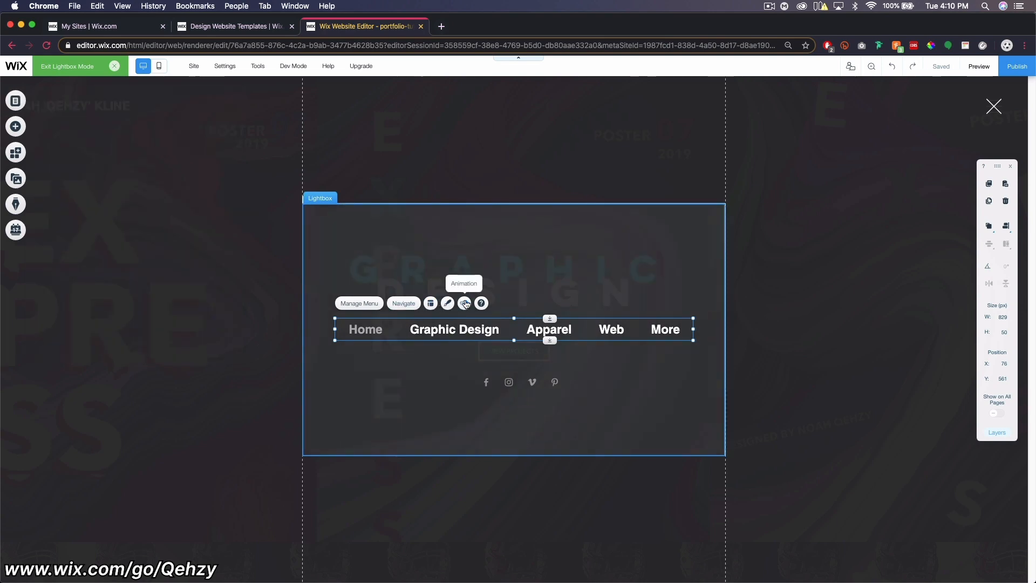
# Hide the PROJECTS and CONTACT anchors from the site menu and reopen the MENU lightbox to check its items
pyautogui.click(518, 385)
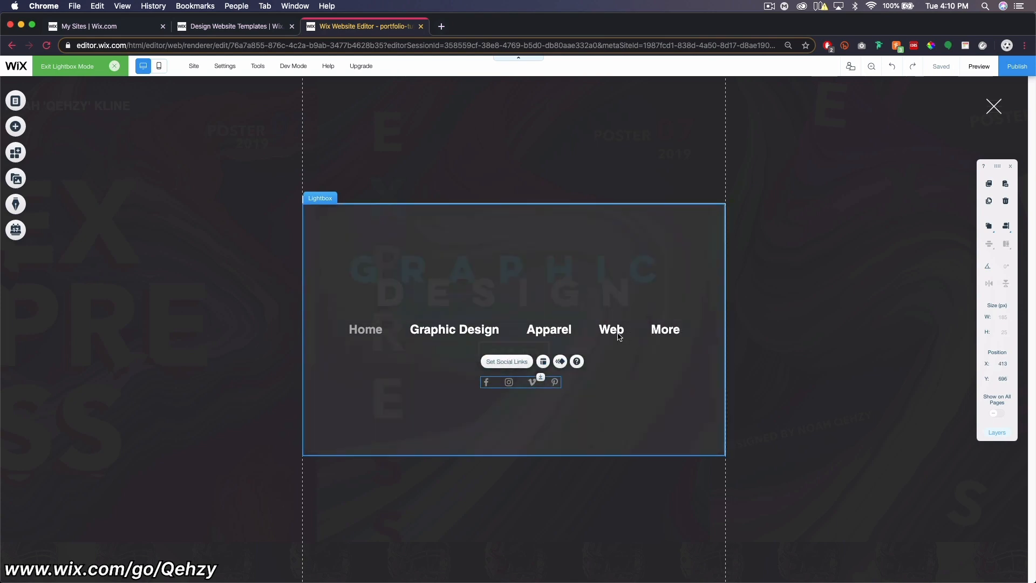
pyautogui.click(375, 330)
pyautogui.click(359, 305)
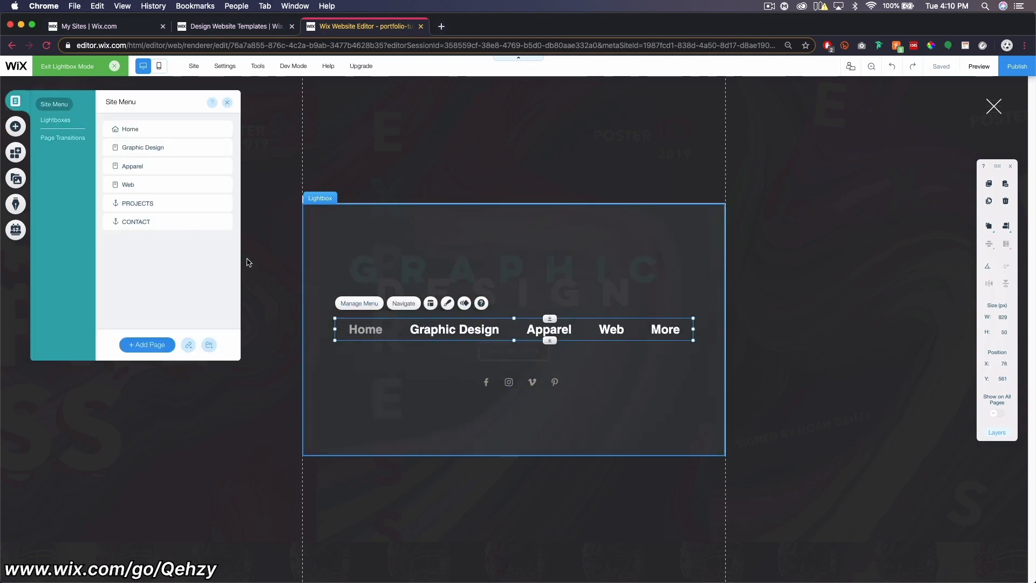
pyautogui.click(225, 204)
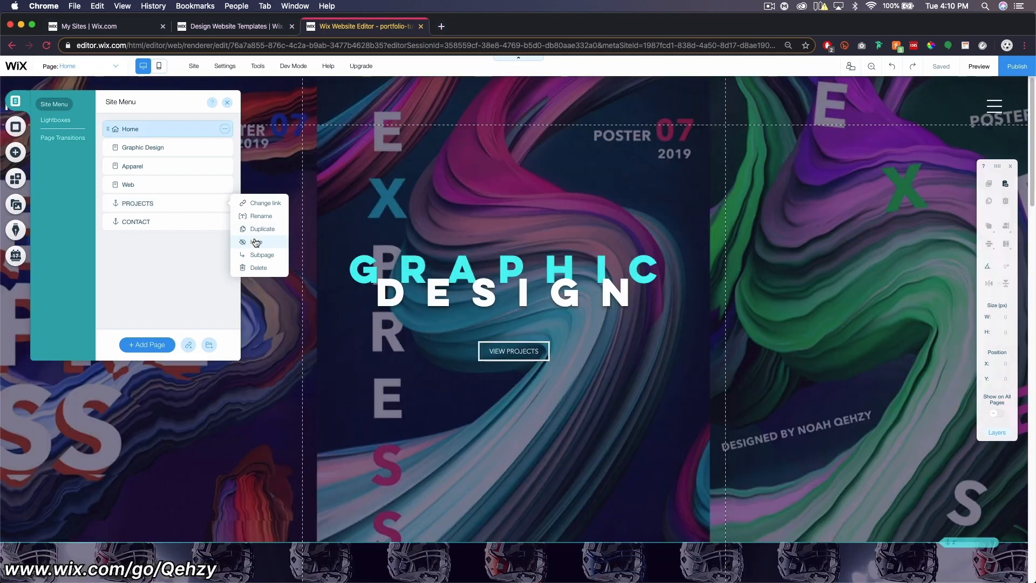
pyautogui.click(257, 247)
pyautogui.click(225, 222)
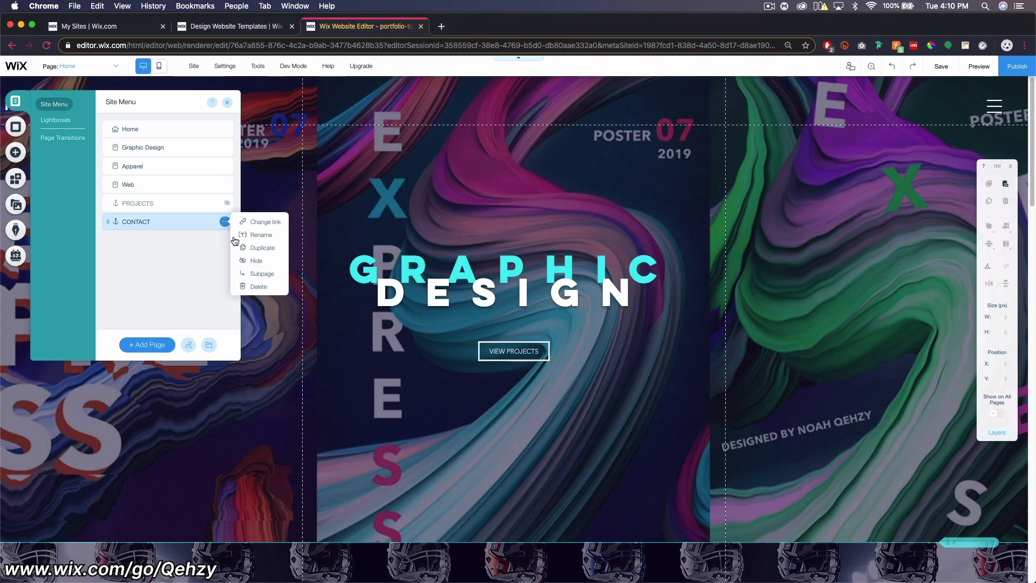
pyautogui.click(250, 262)
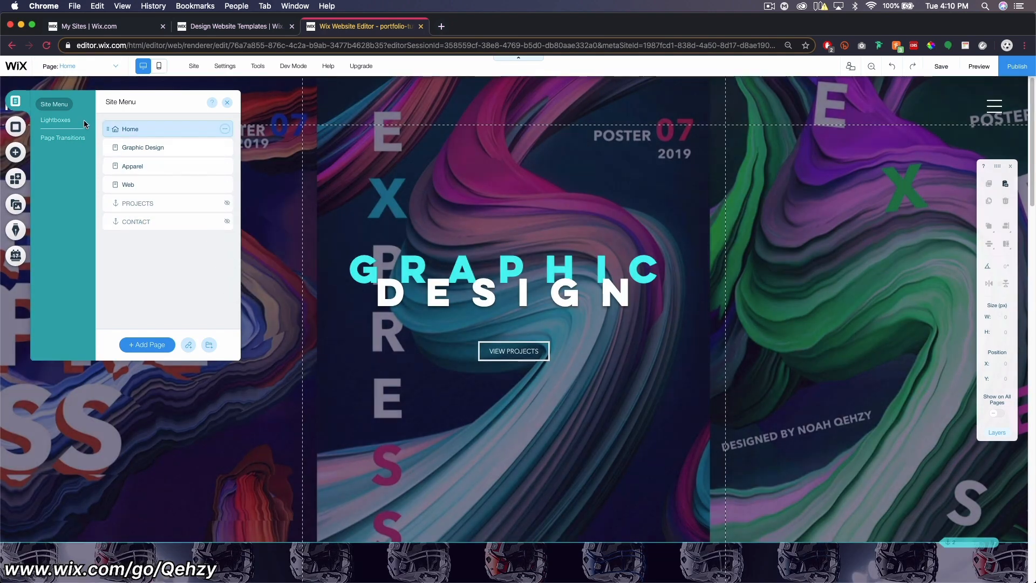
pyautogui.click(55, 119)
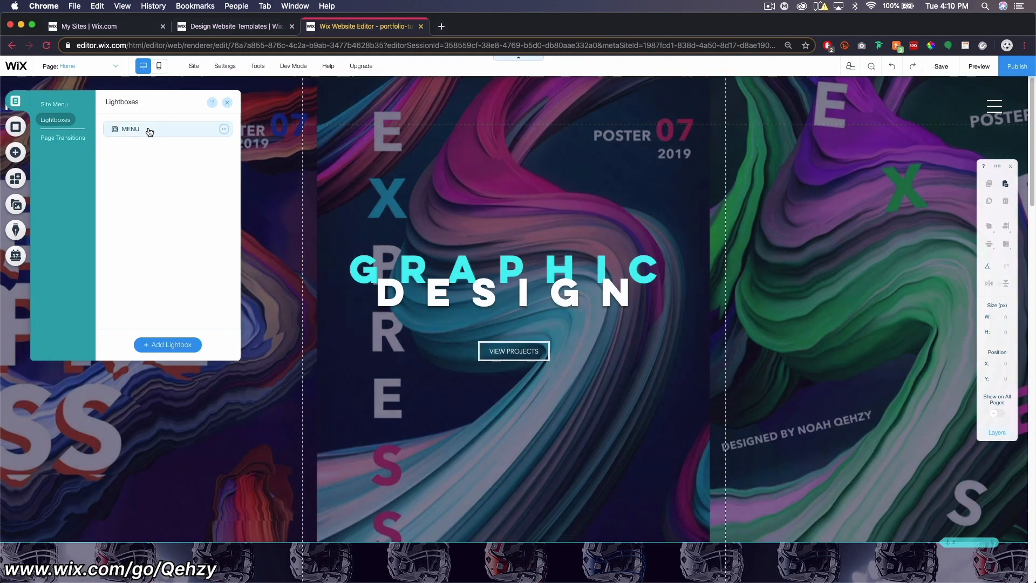
pyautogui.click(151, 131)
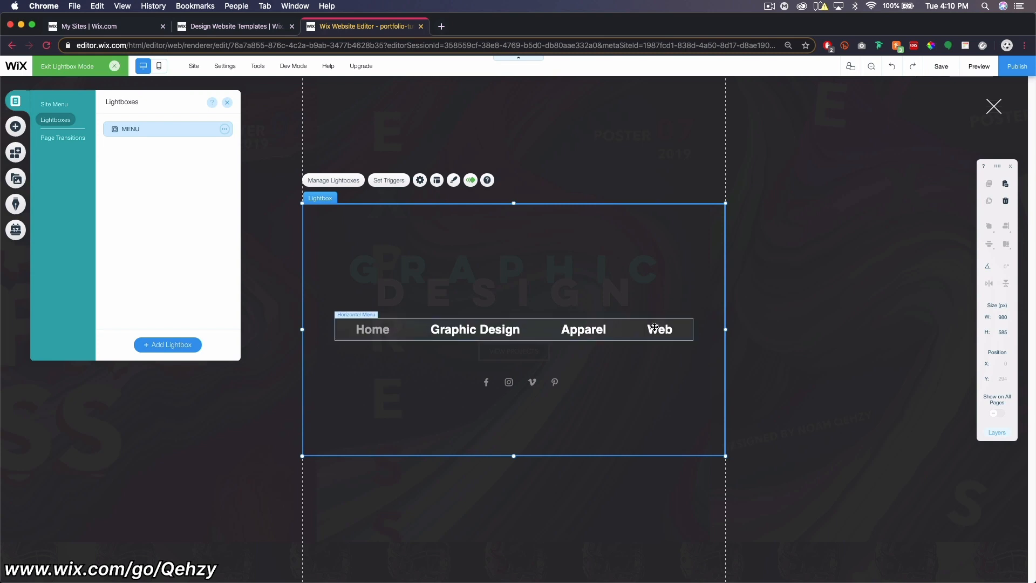
# Set the site's page transition to Horizontal and close the page settings
pyautogui.click(60, 139)
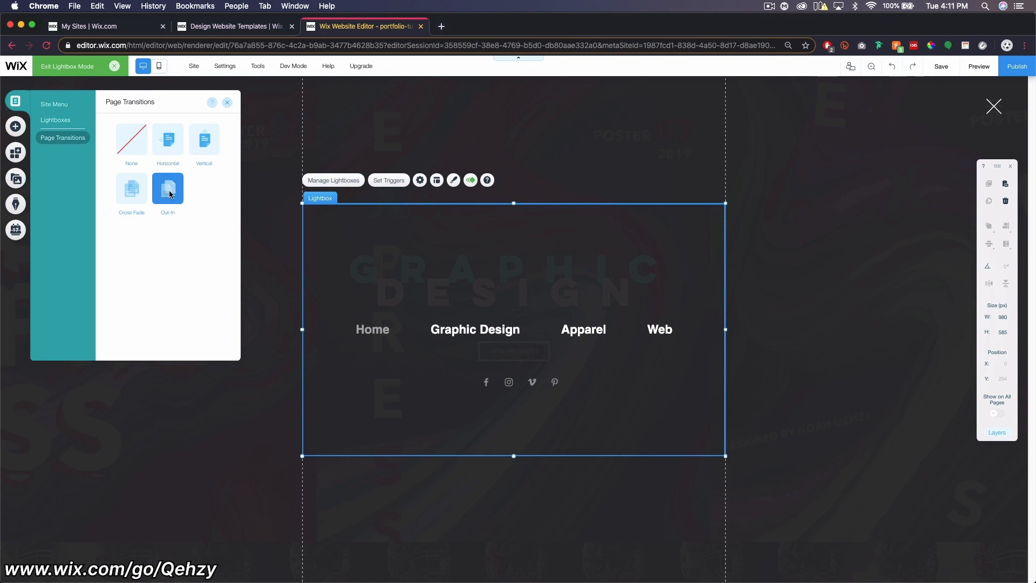
pyautogui.click(168, 145)
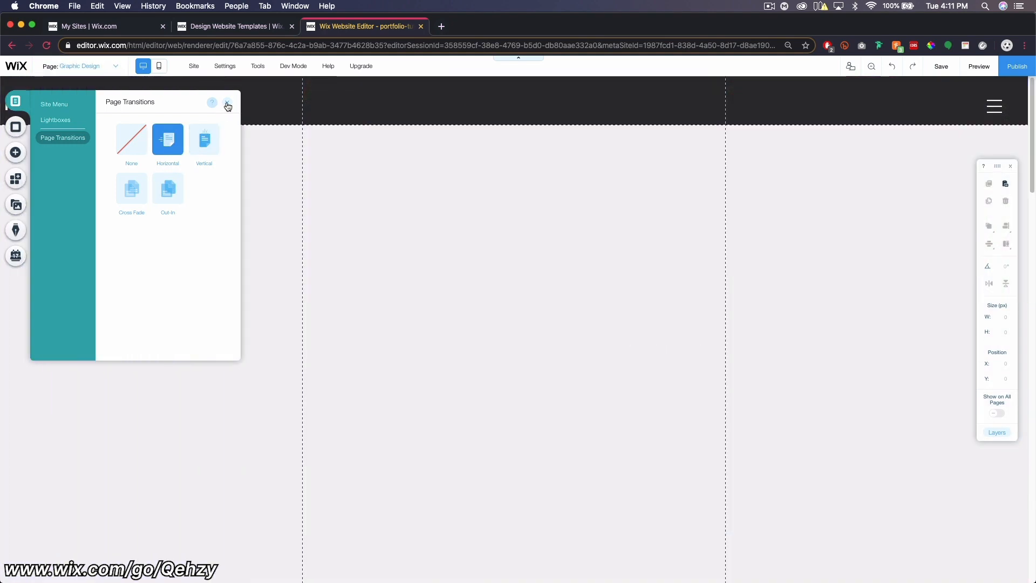
pyautogui.click(227, 102)
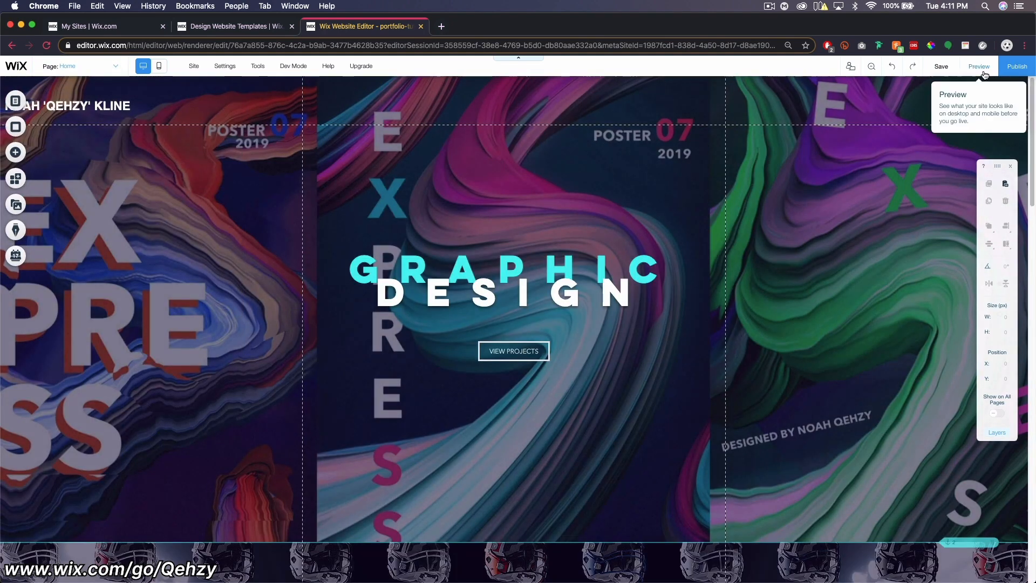
# Preview the site, test the menu links to Graphic Design and Home, and return to the editor
pyautogui.click(979, 67)
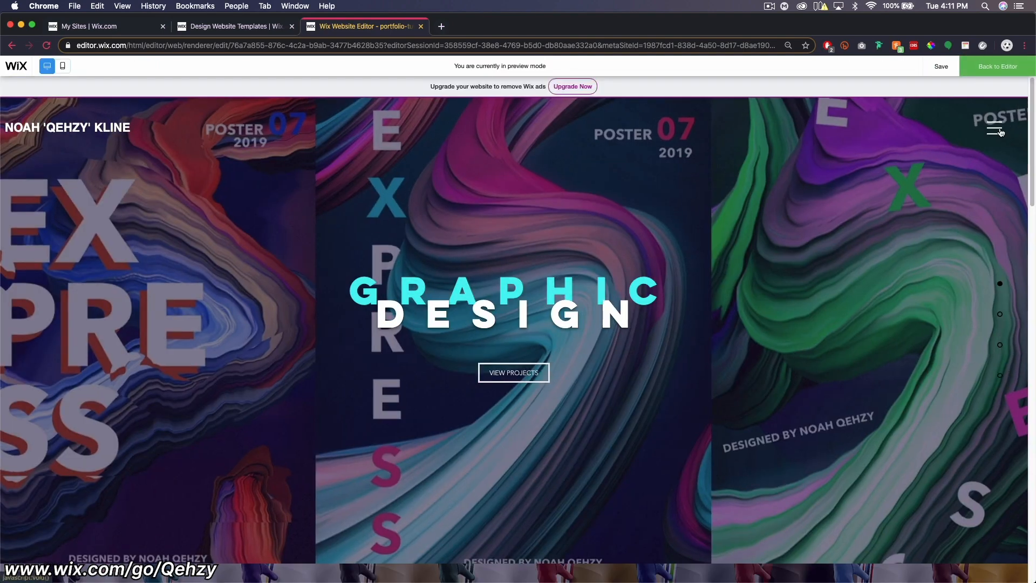
pyautogui.click(1000, 132)
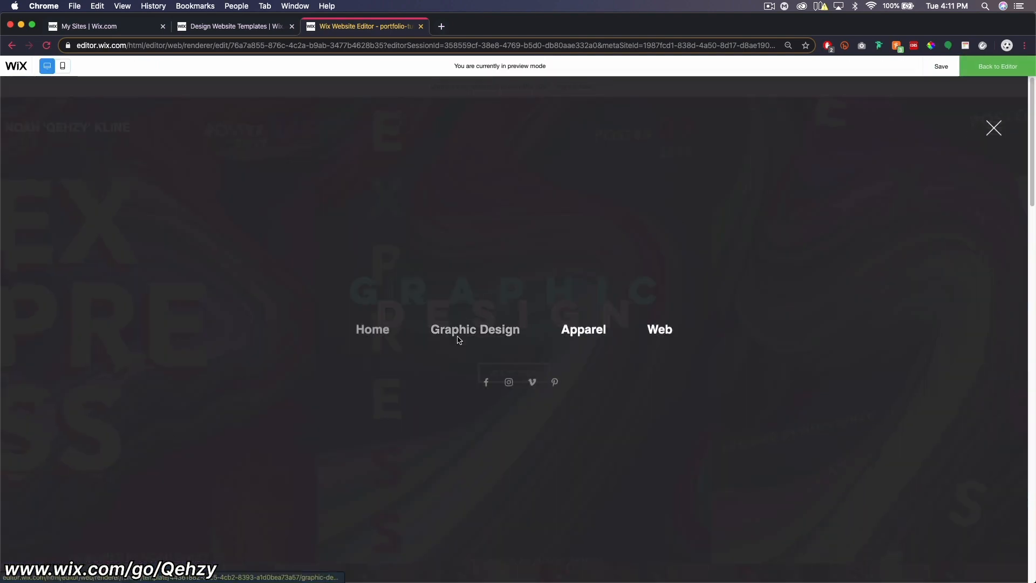
pyautogui.click(458, 333)
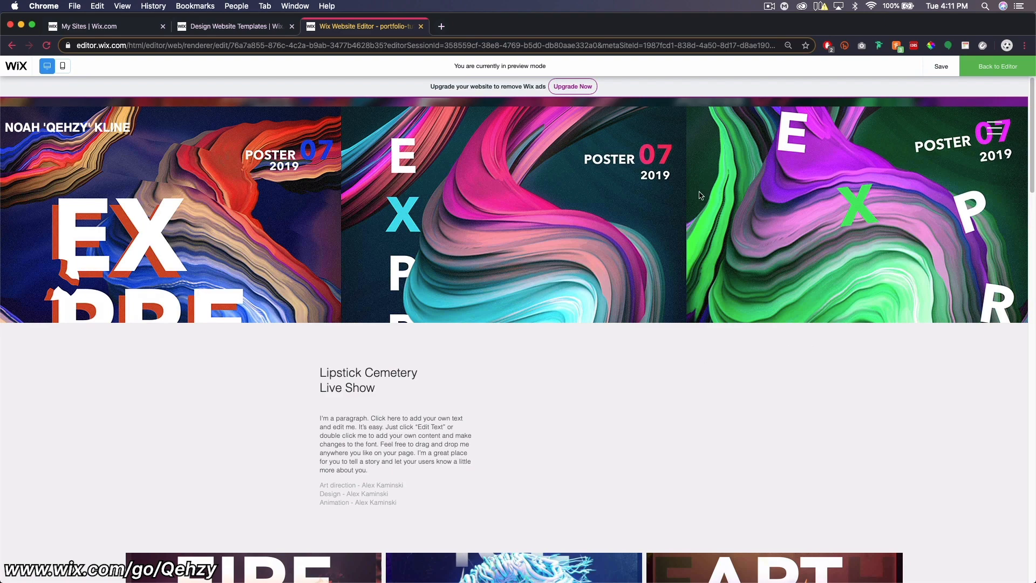
pyautogui.click(996, 128)
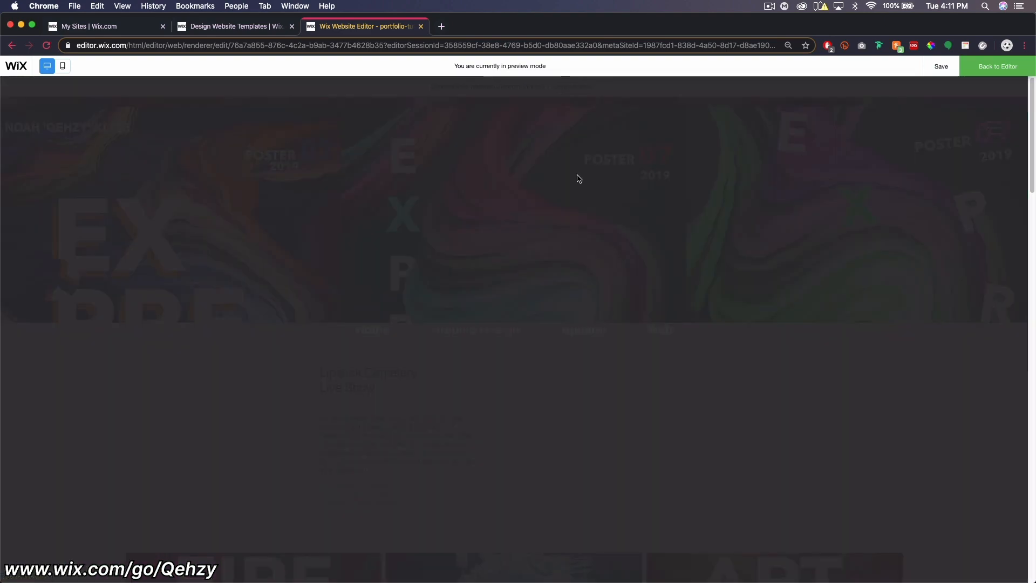
pyautogui.click(376, 331)
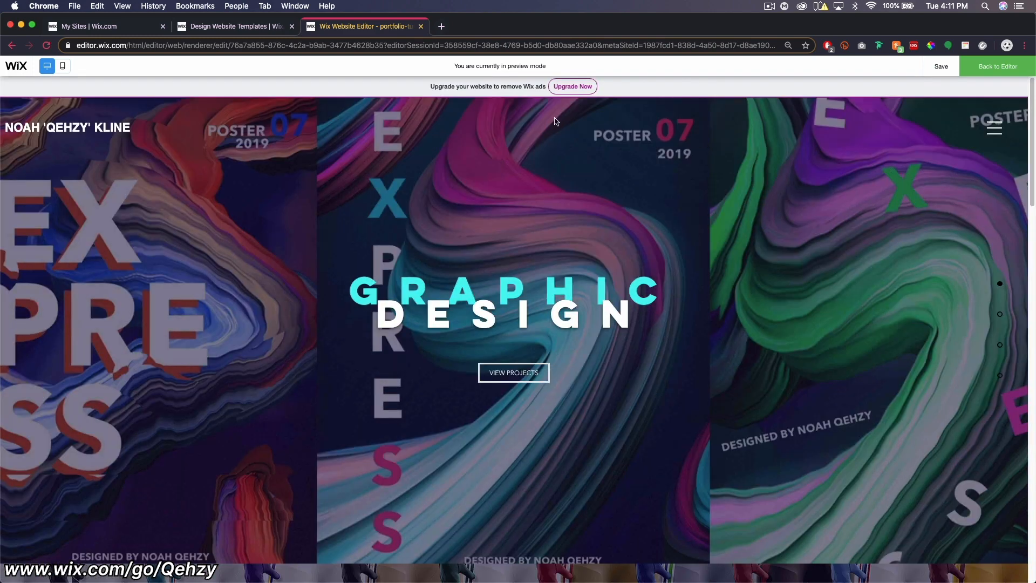
pyautogui.click(992, 70)
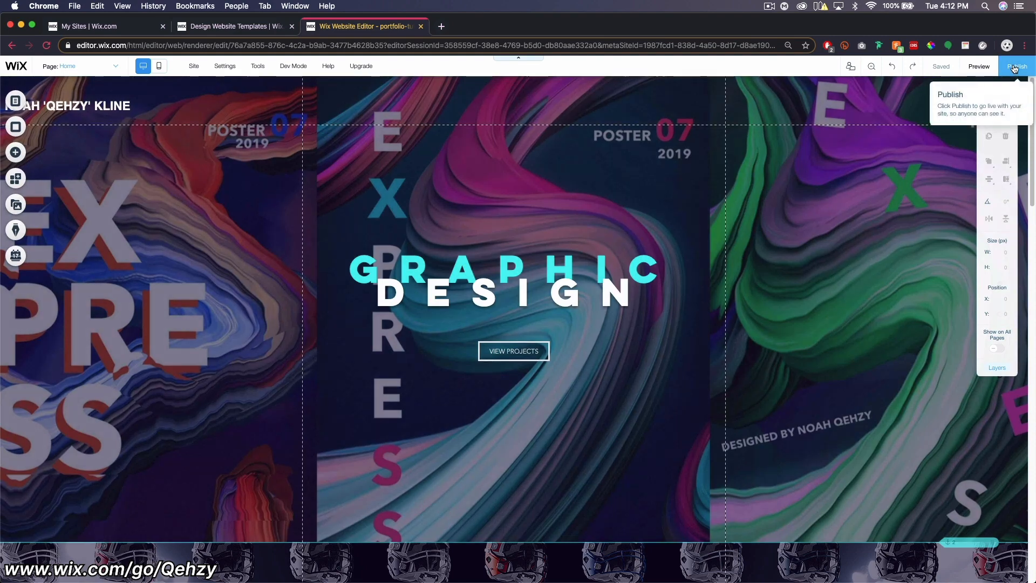
# Publish the site and open its live version
pyautogui.click(1015, 68)
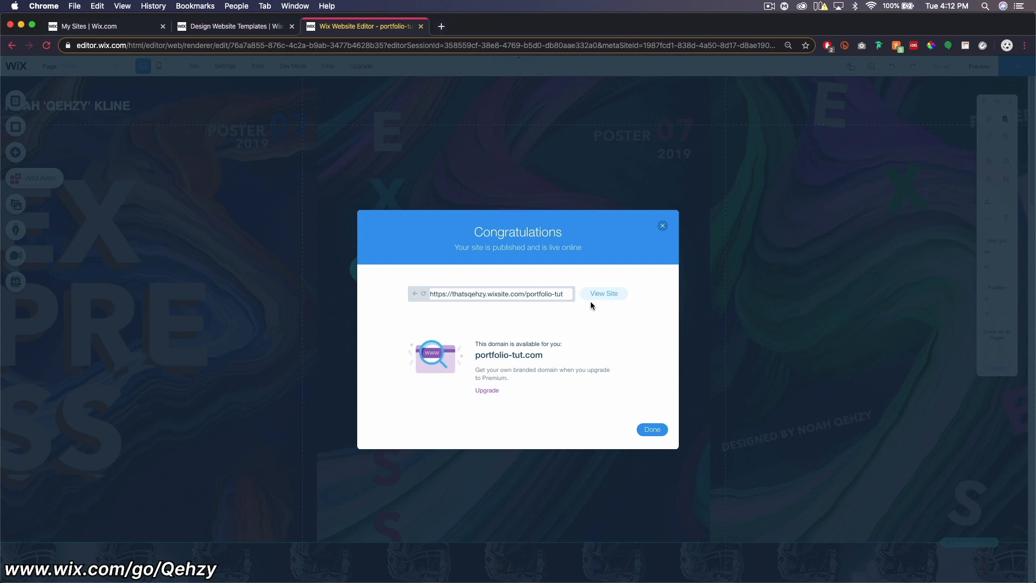
pyautogui.click(599, 295)
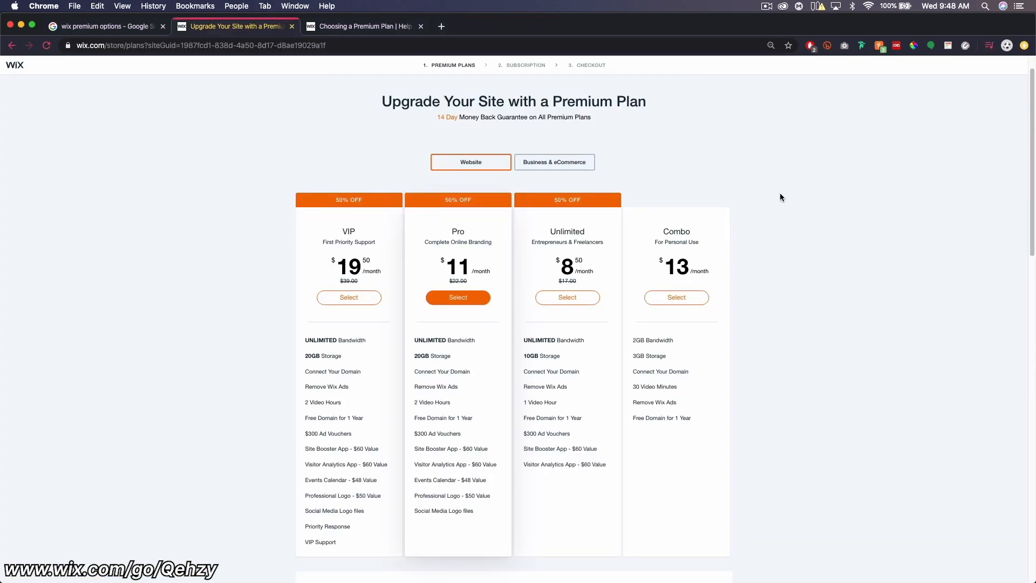
# Examine the Website premium plans, the features included in all plans and the common questions
pyautogui.scroll(-2, 779, 193)
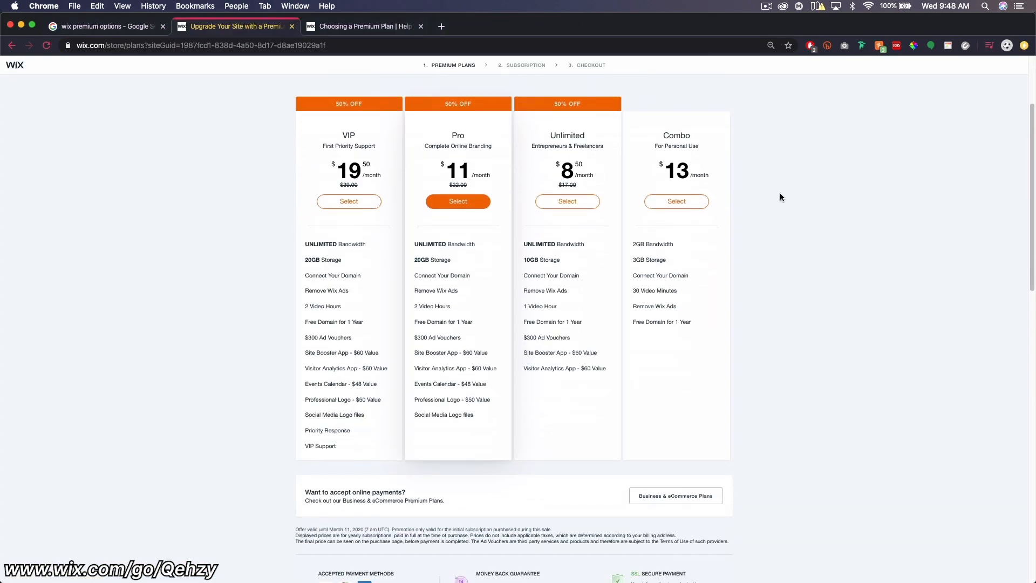
pyautogui.scroll(-3, 780, 195)
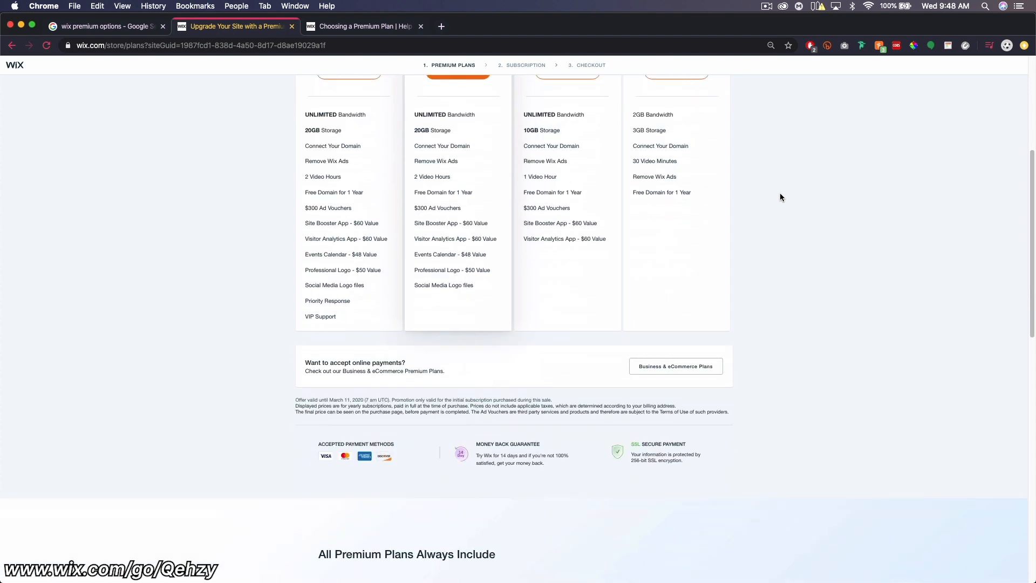
pyautogui.scroll(-6, 780, 197)
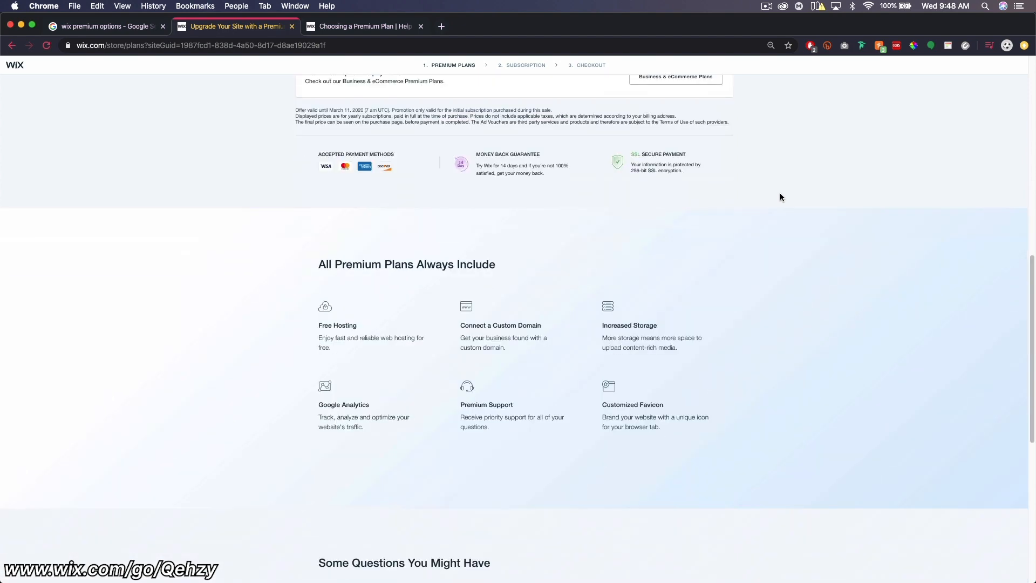
pyautogui.scroll(-8, 780, 197)
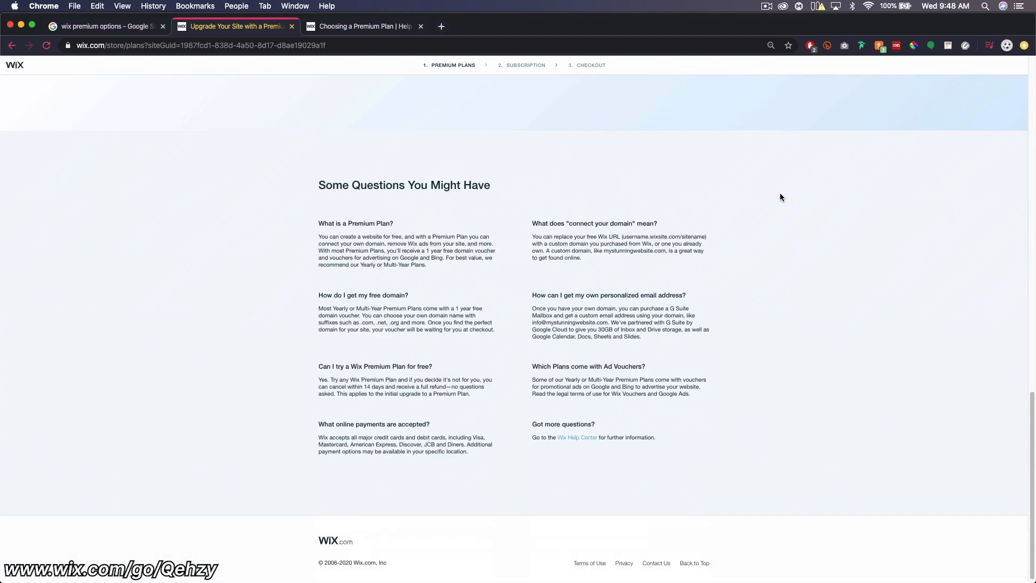
pyautogui.scroll(17, 780, 197)
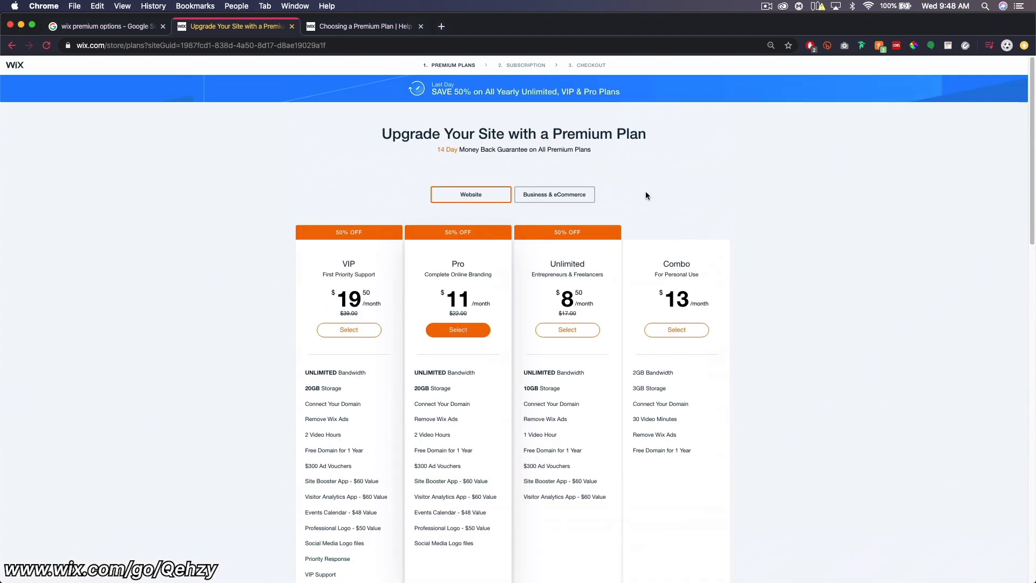
# Review the Business & eCommerce premium plans and switch back to the Website plans
pyautogui.click(574, 196)
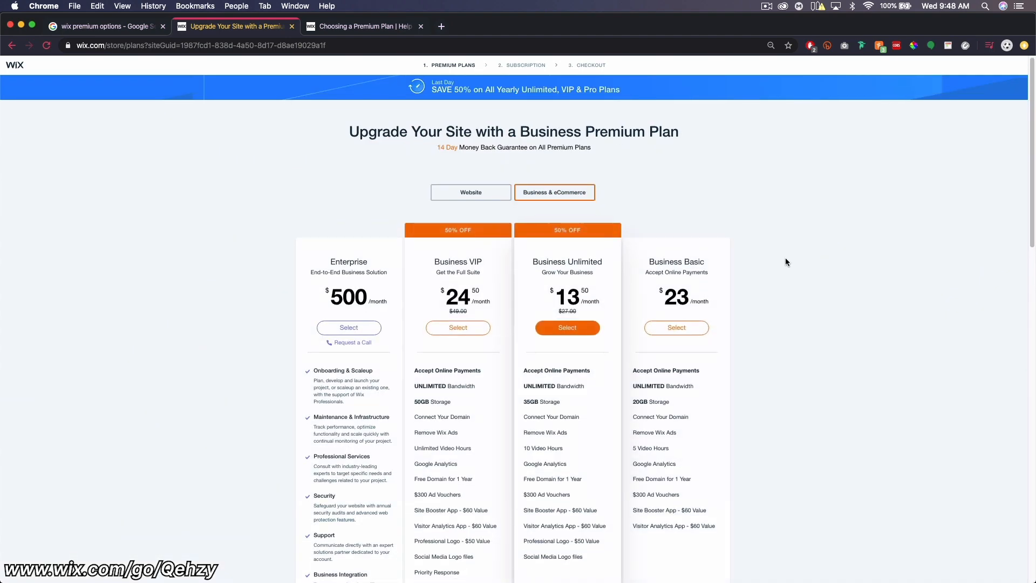
pyautogui.scroll(-2, 785, 258)
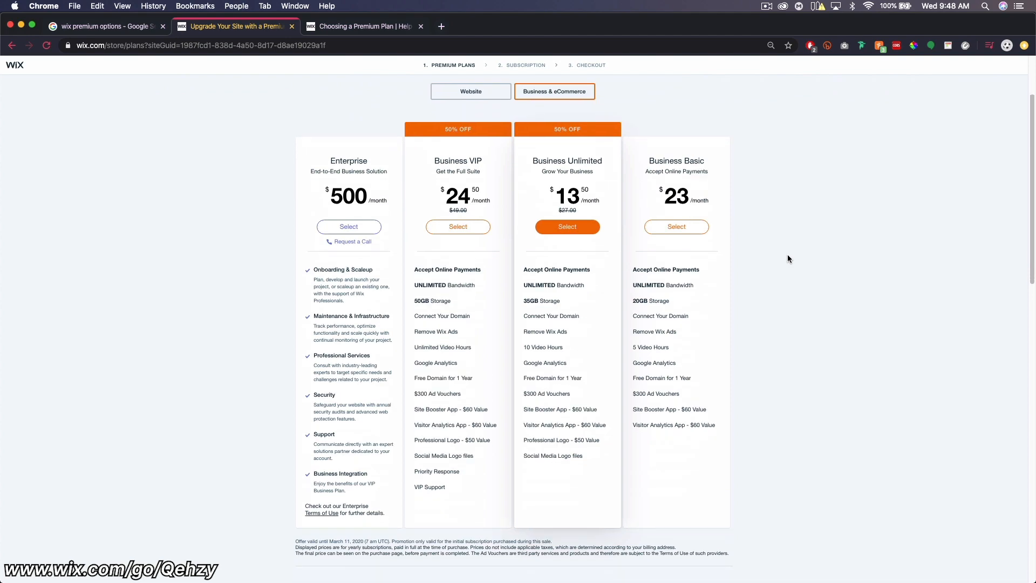
pyautogui.scroll(-5, 788, 259)
pyautogui.scroll(8, 788, 258)
pyautogui.click(471, 195)
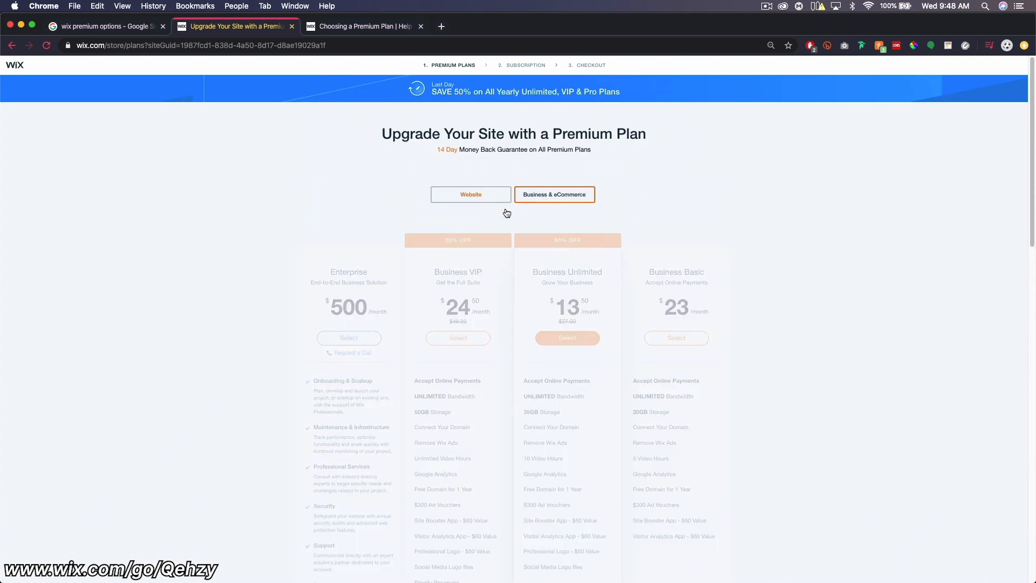
pyautogui.click(551, 337)
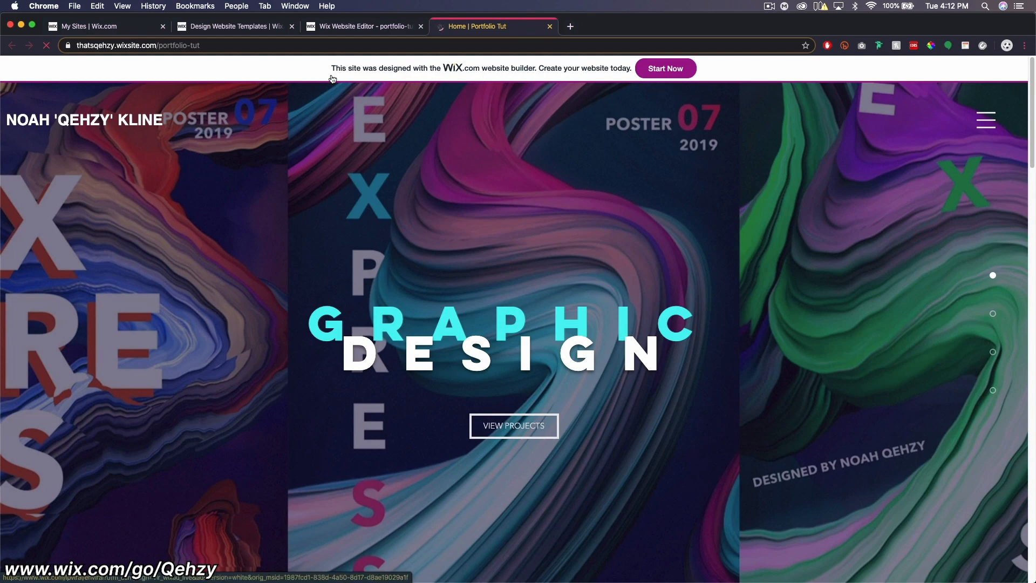
# Examine the published site's Home page and Graphic Design gallery, and go back to Home through the site's menu
pyautogui.scroll(-5, 744, 212)
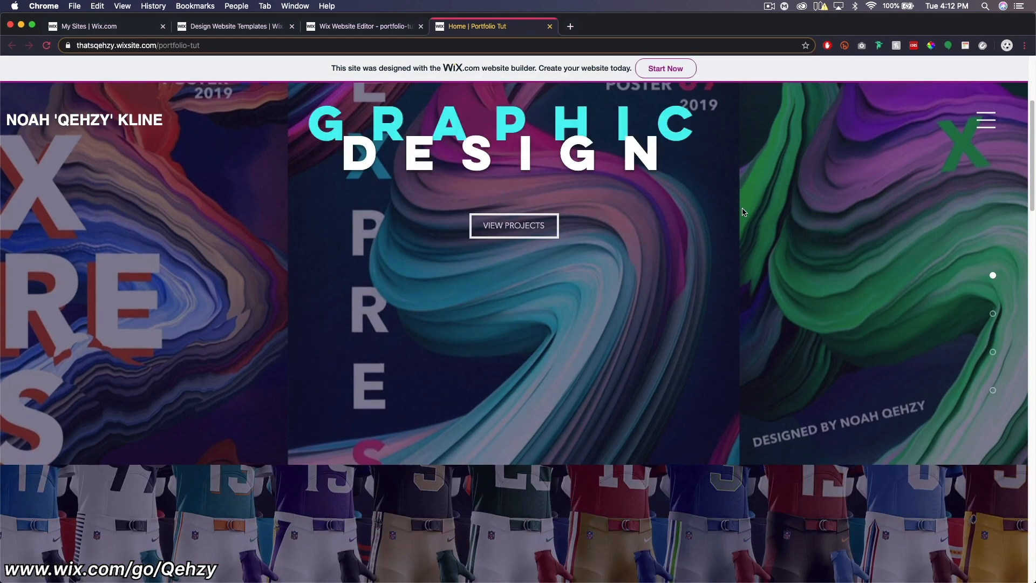
pyautogui.scroll(-5, 743, 212)
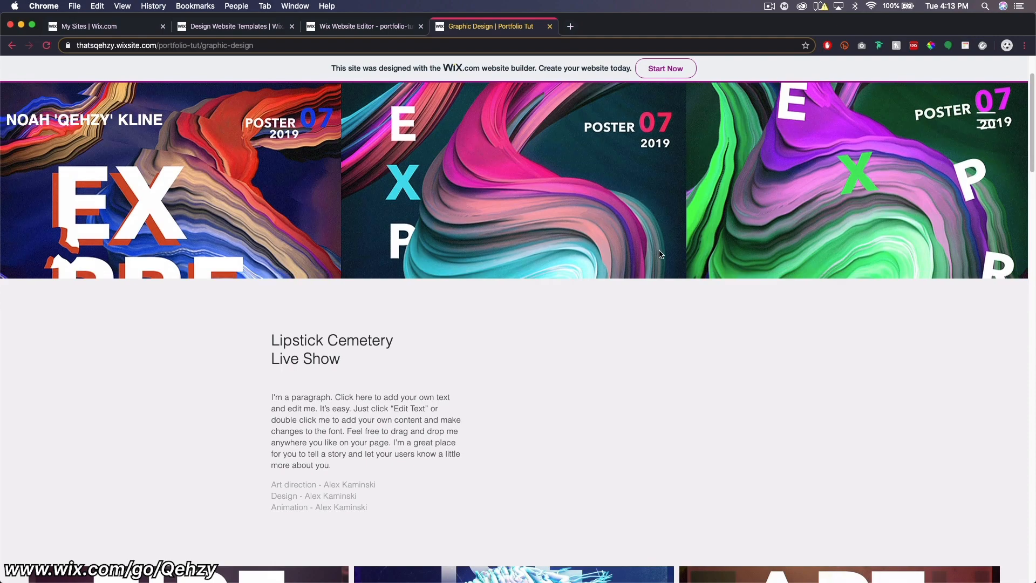
pyautogui.scroll(-2, 702, 232)
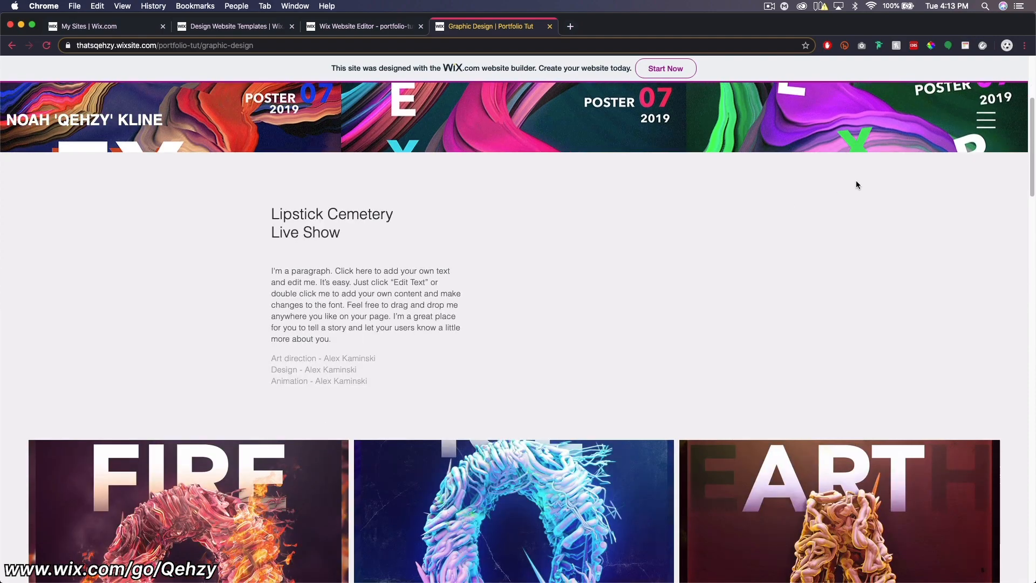
pyautogui.scroll(-5, 857, 176)
pyautogui.scroll(-10, 858, 173)
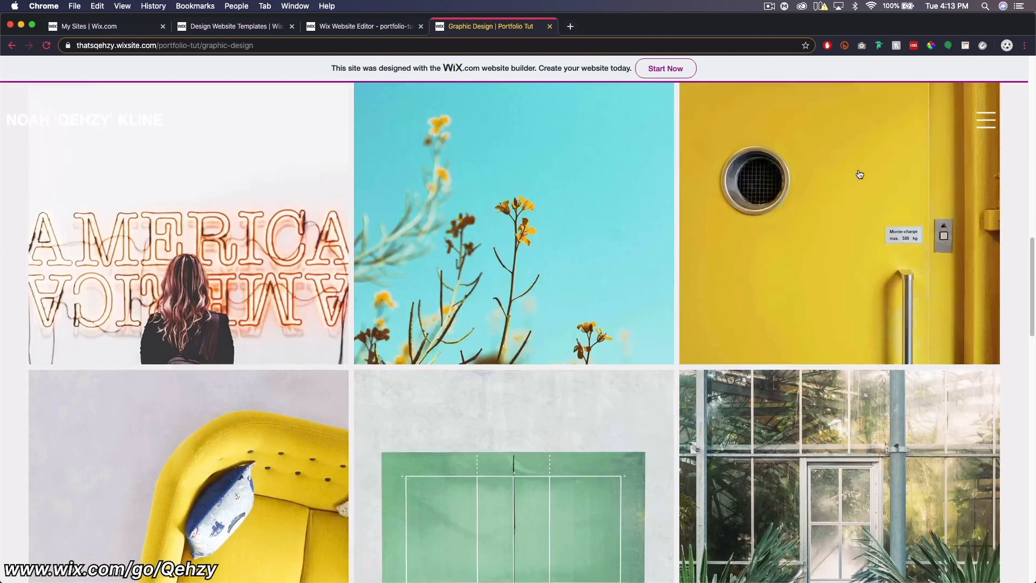
pyautogui.scroll(-15, 988, 268)
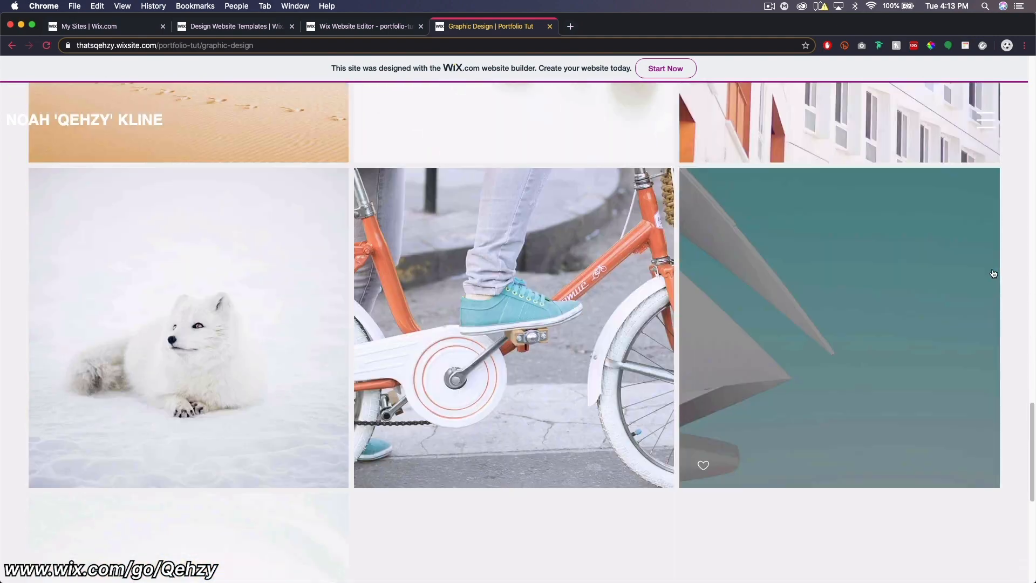
pyautogui.scroll(20, 688, 286)
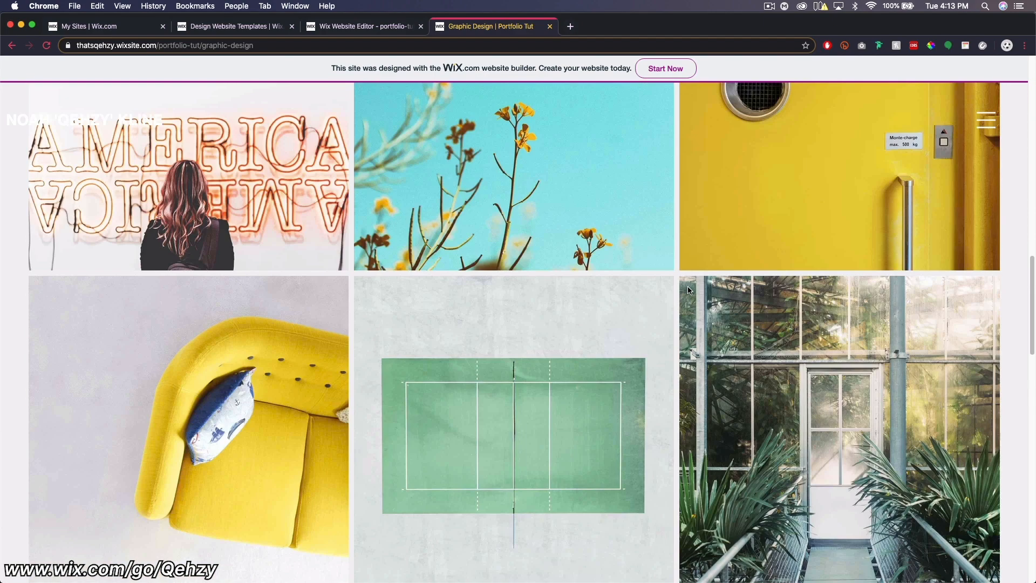
pyautogui.scroll(2, 690, 292)
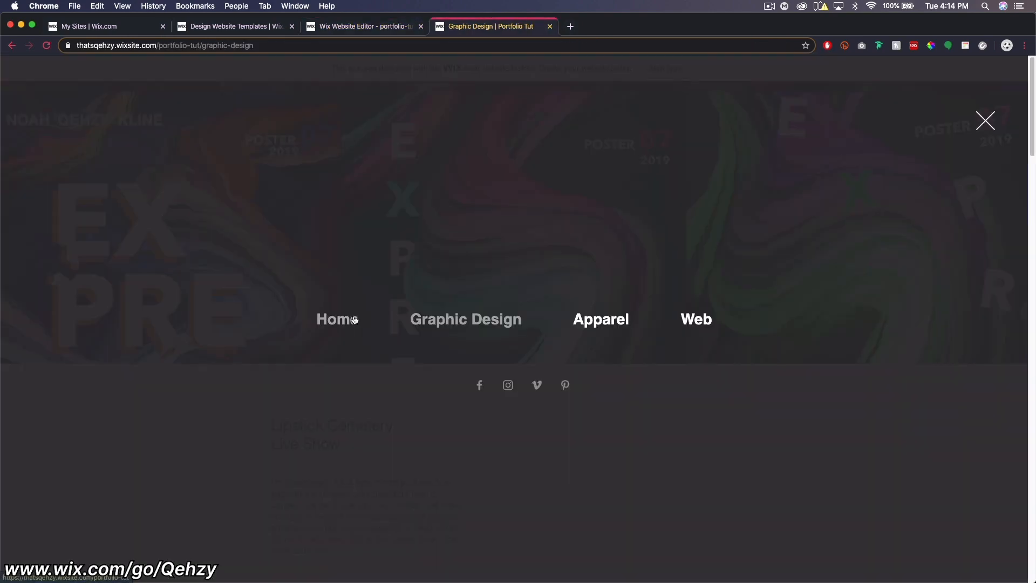
pyautogui.click(355, 319)
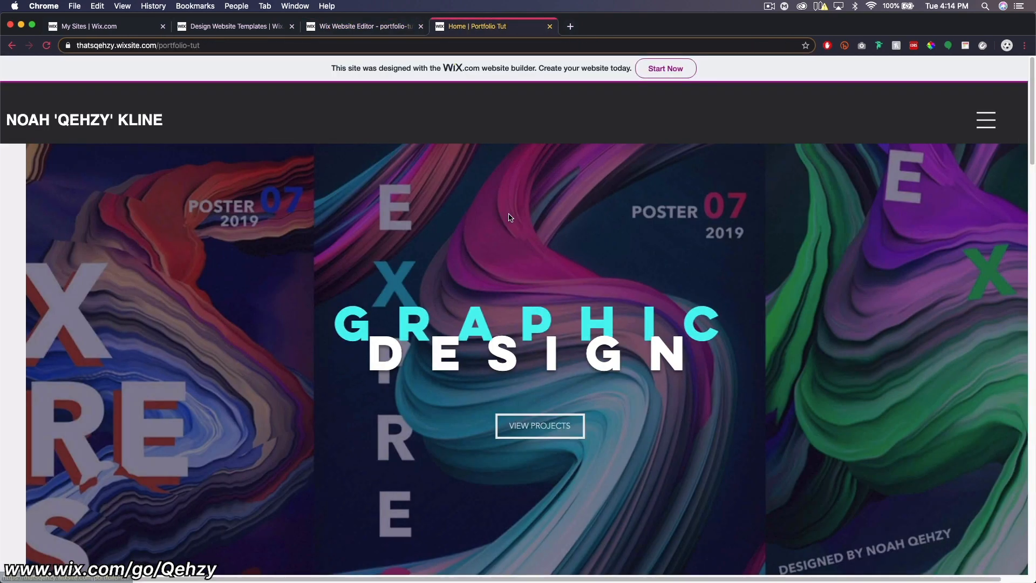
# Examine the published Home page down to My Tutorials, and check its layout in a browser window narrowed to about half the screen
pyautogui.scroll(-10, 781, 263)
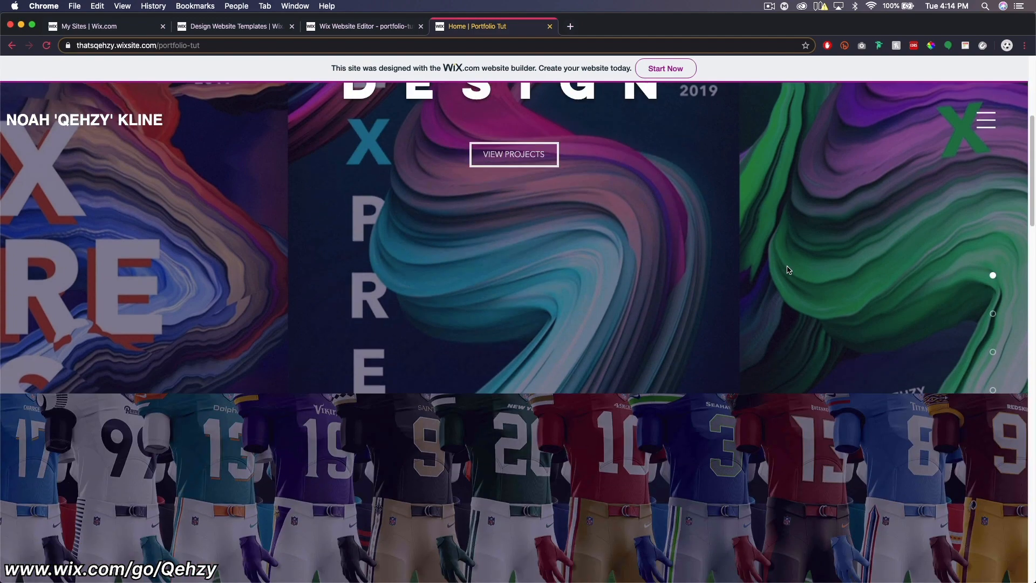
pyautogui.scroll(-10, 790, 270)
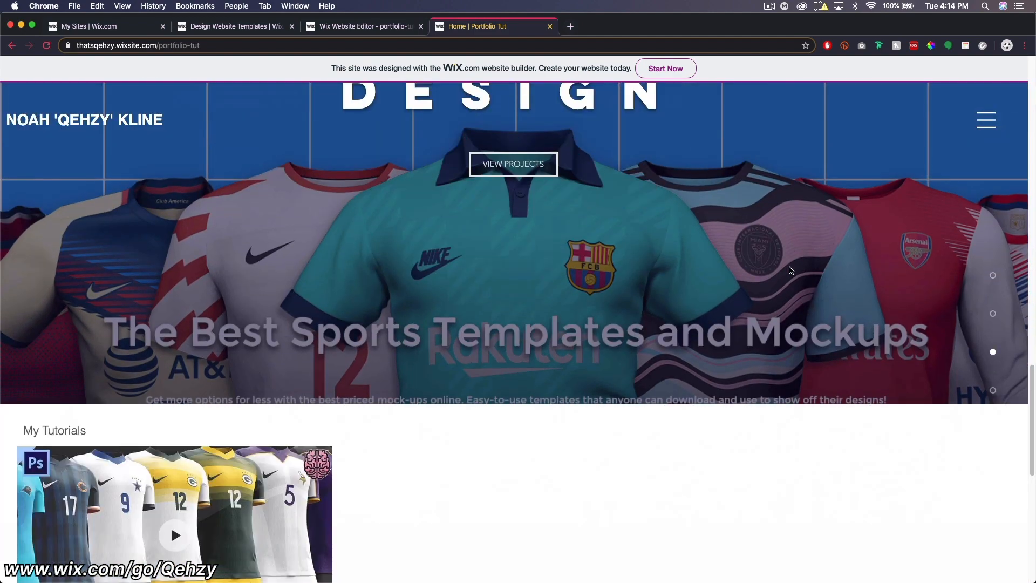
pyautogui.scroll(8, 789, 270)
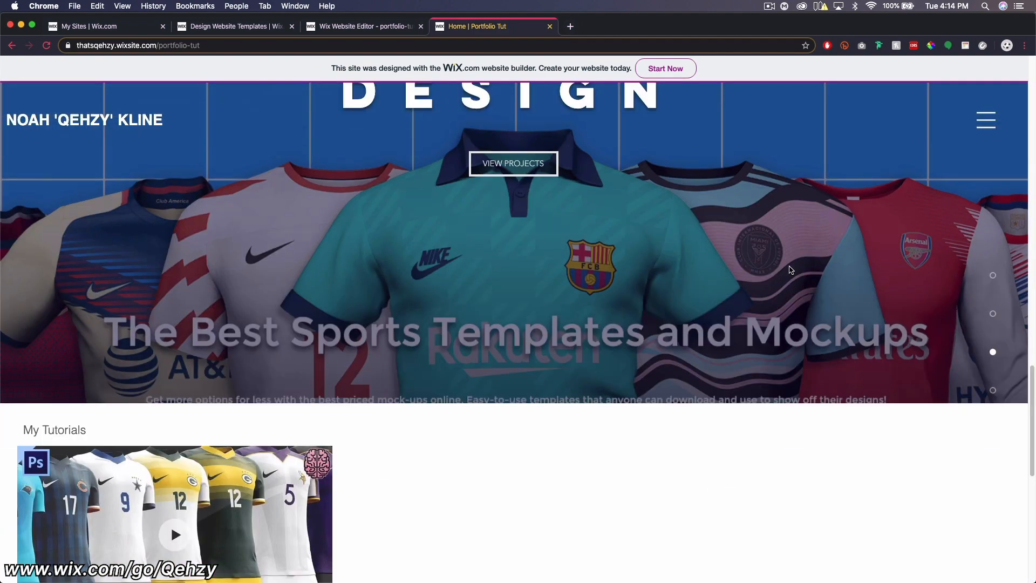
pyautogui.scroll(-3, 560, 144)
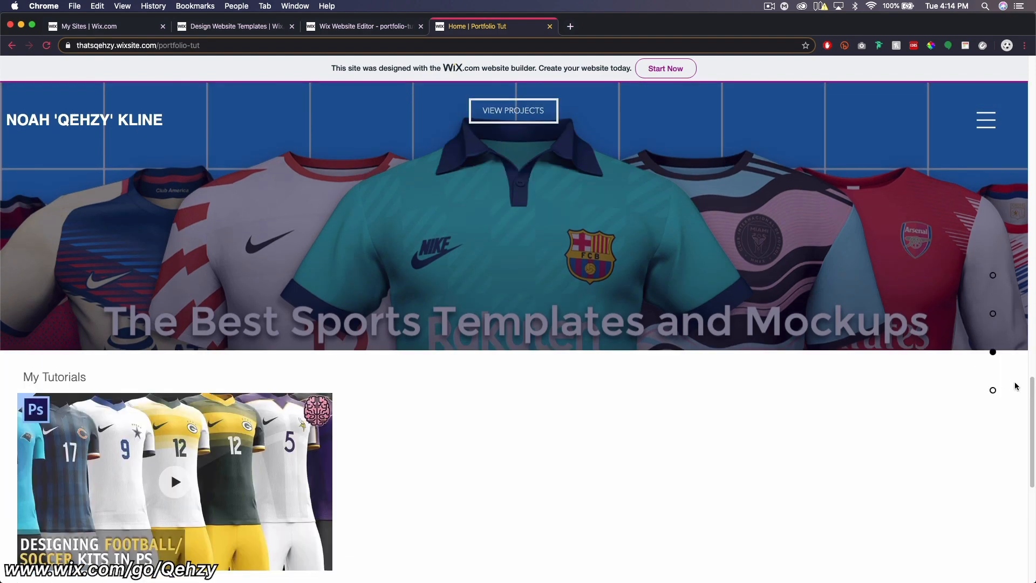
pyautogui.moveTo(1034, 370); pyautogui.dragTo(571, 377)
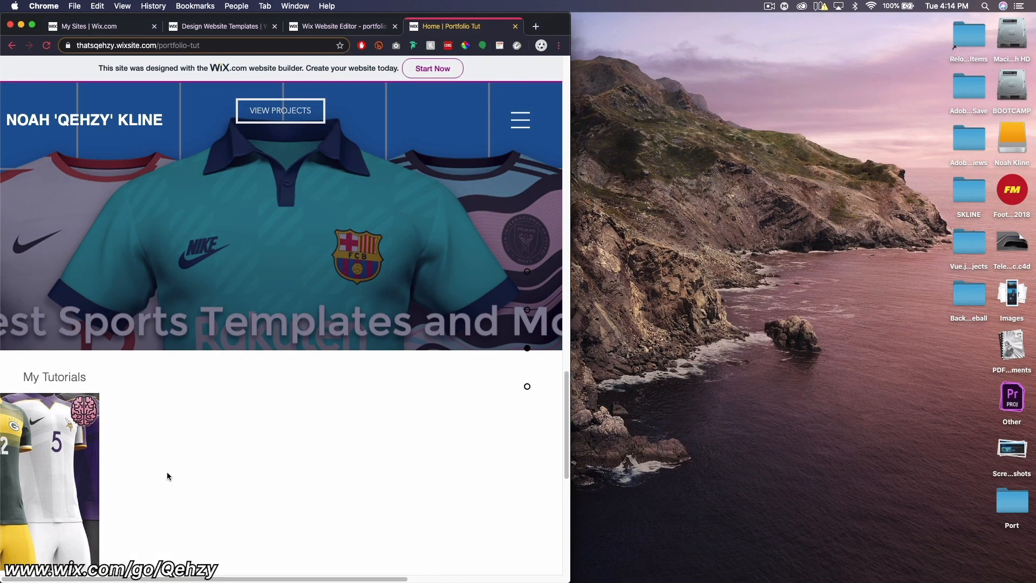
# Switch to the Wix editor, restore the wide browser window and examine the My Tutorials section of the Home page
pyautogui.click(85, 423)
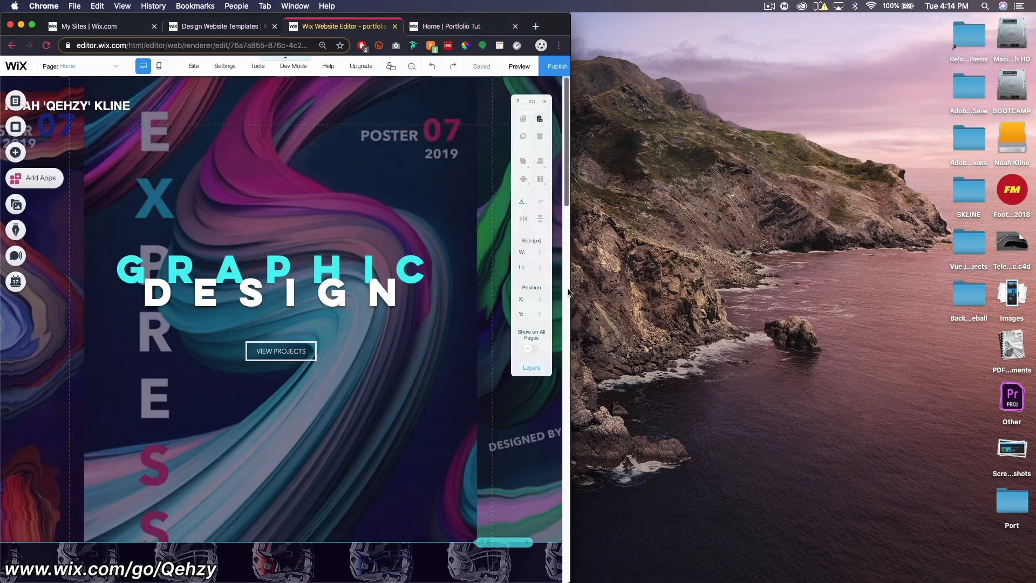
pyautogui.moveTo(568, 292); pyautogui.dragTo(1019, 235)
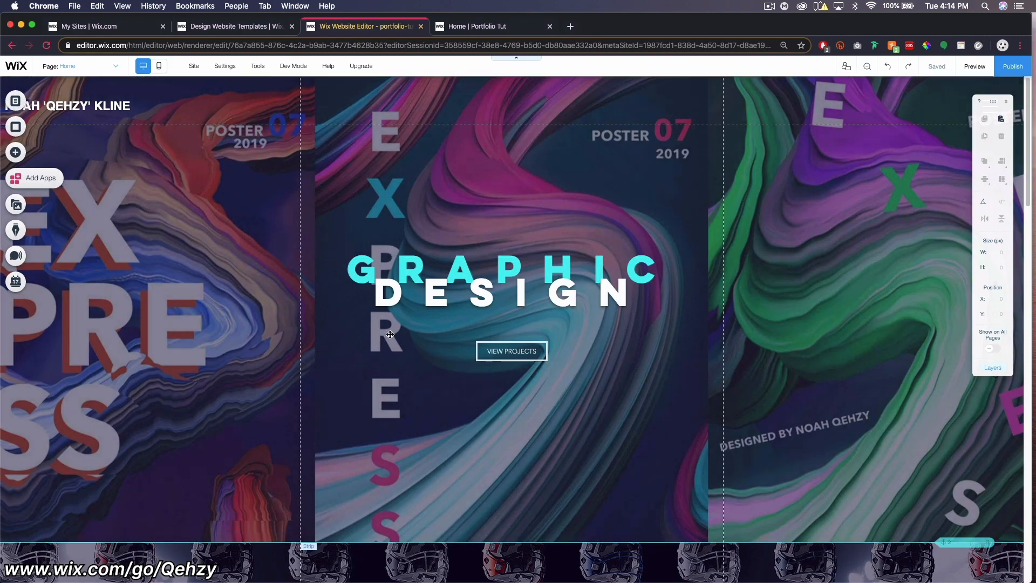
pyautogui.scroll(-20, 588, 371)
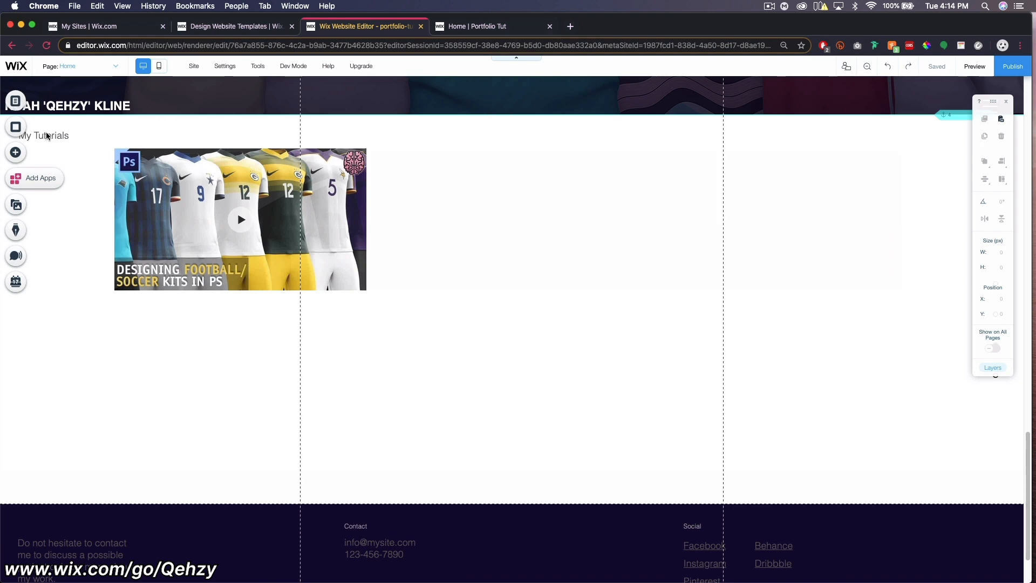
# Test playback of the My Tutorials video on the published site and review the Home page back up to the Graphic Design section
pyautogui.click(468, 27)
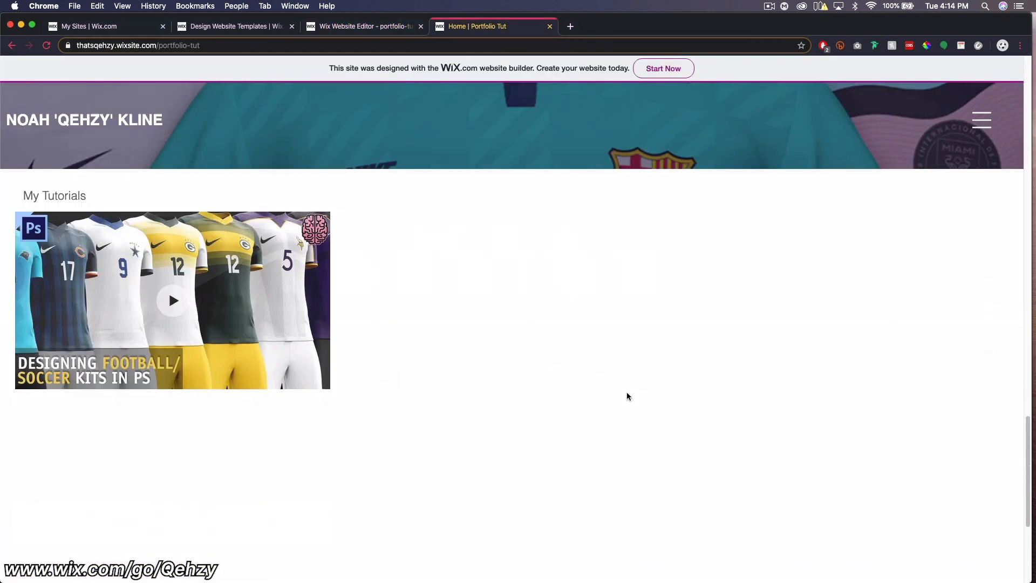
pyautogui.scroll(-5, 629, 397)
pyautogui.scroll(10, 630, 397)
pyautogui.scroll(-2, 431, 374)
pyautogui.click(170, 509)
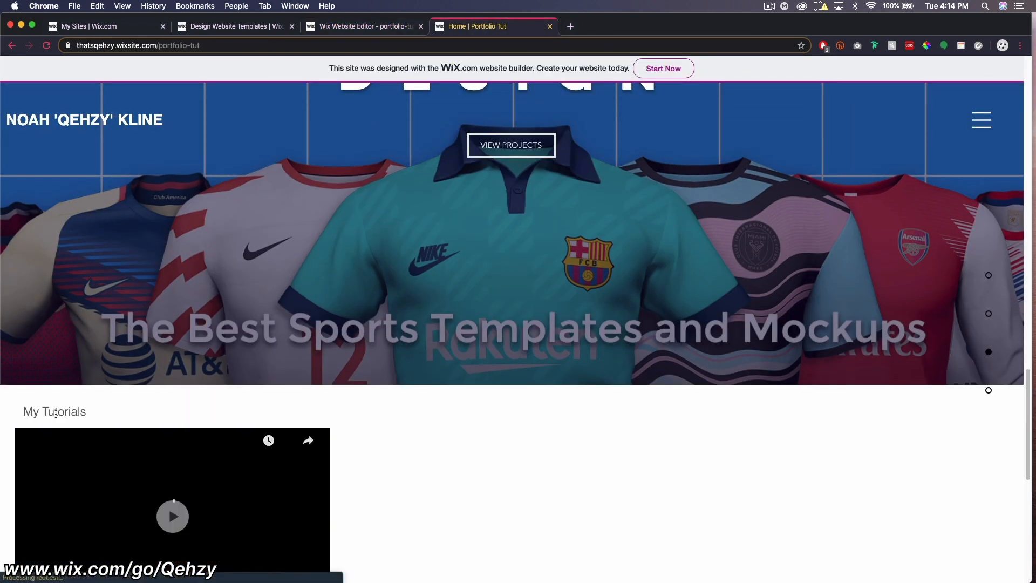
pyautogui.scroll(-3, 350, 423)
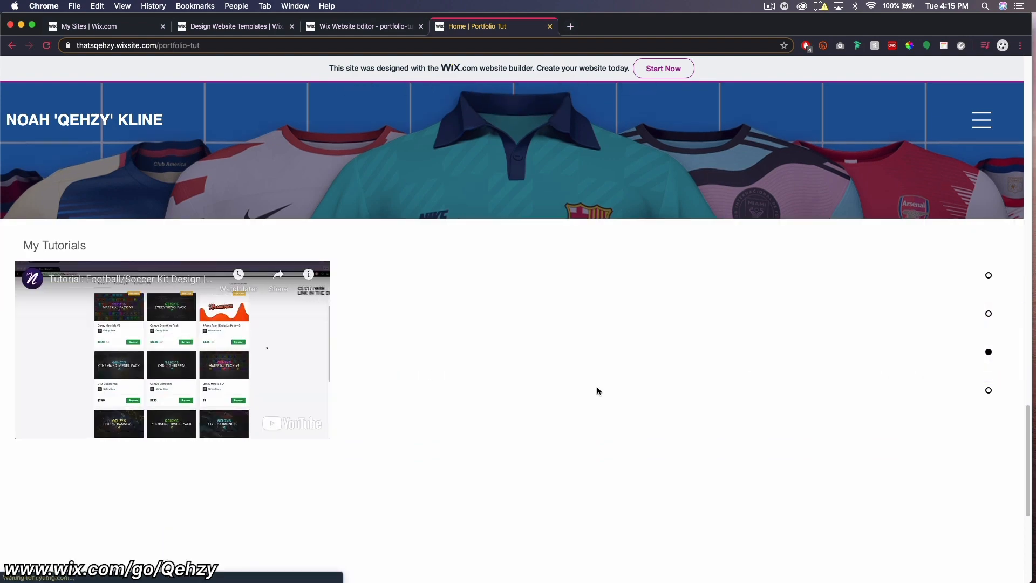
pyautogui.scroll(5, 552, 384)
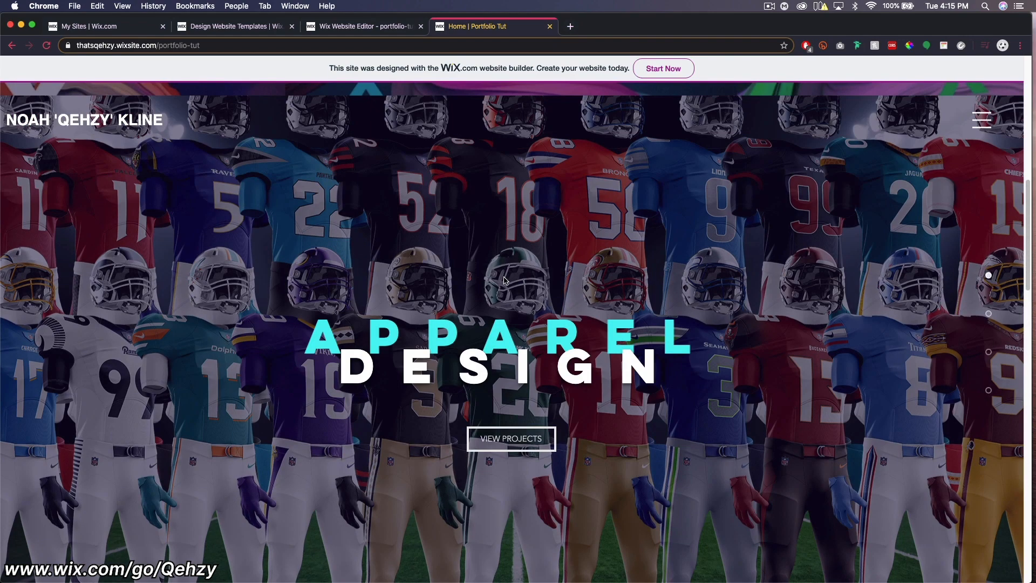
pyautogui.scroll(8, 502, 277)
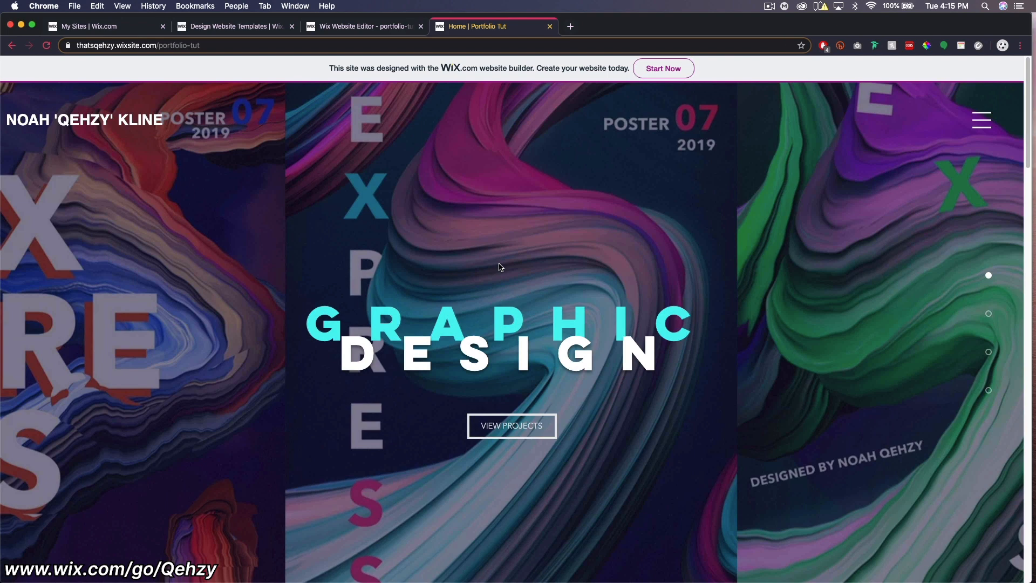